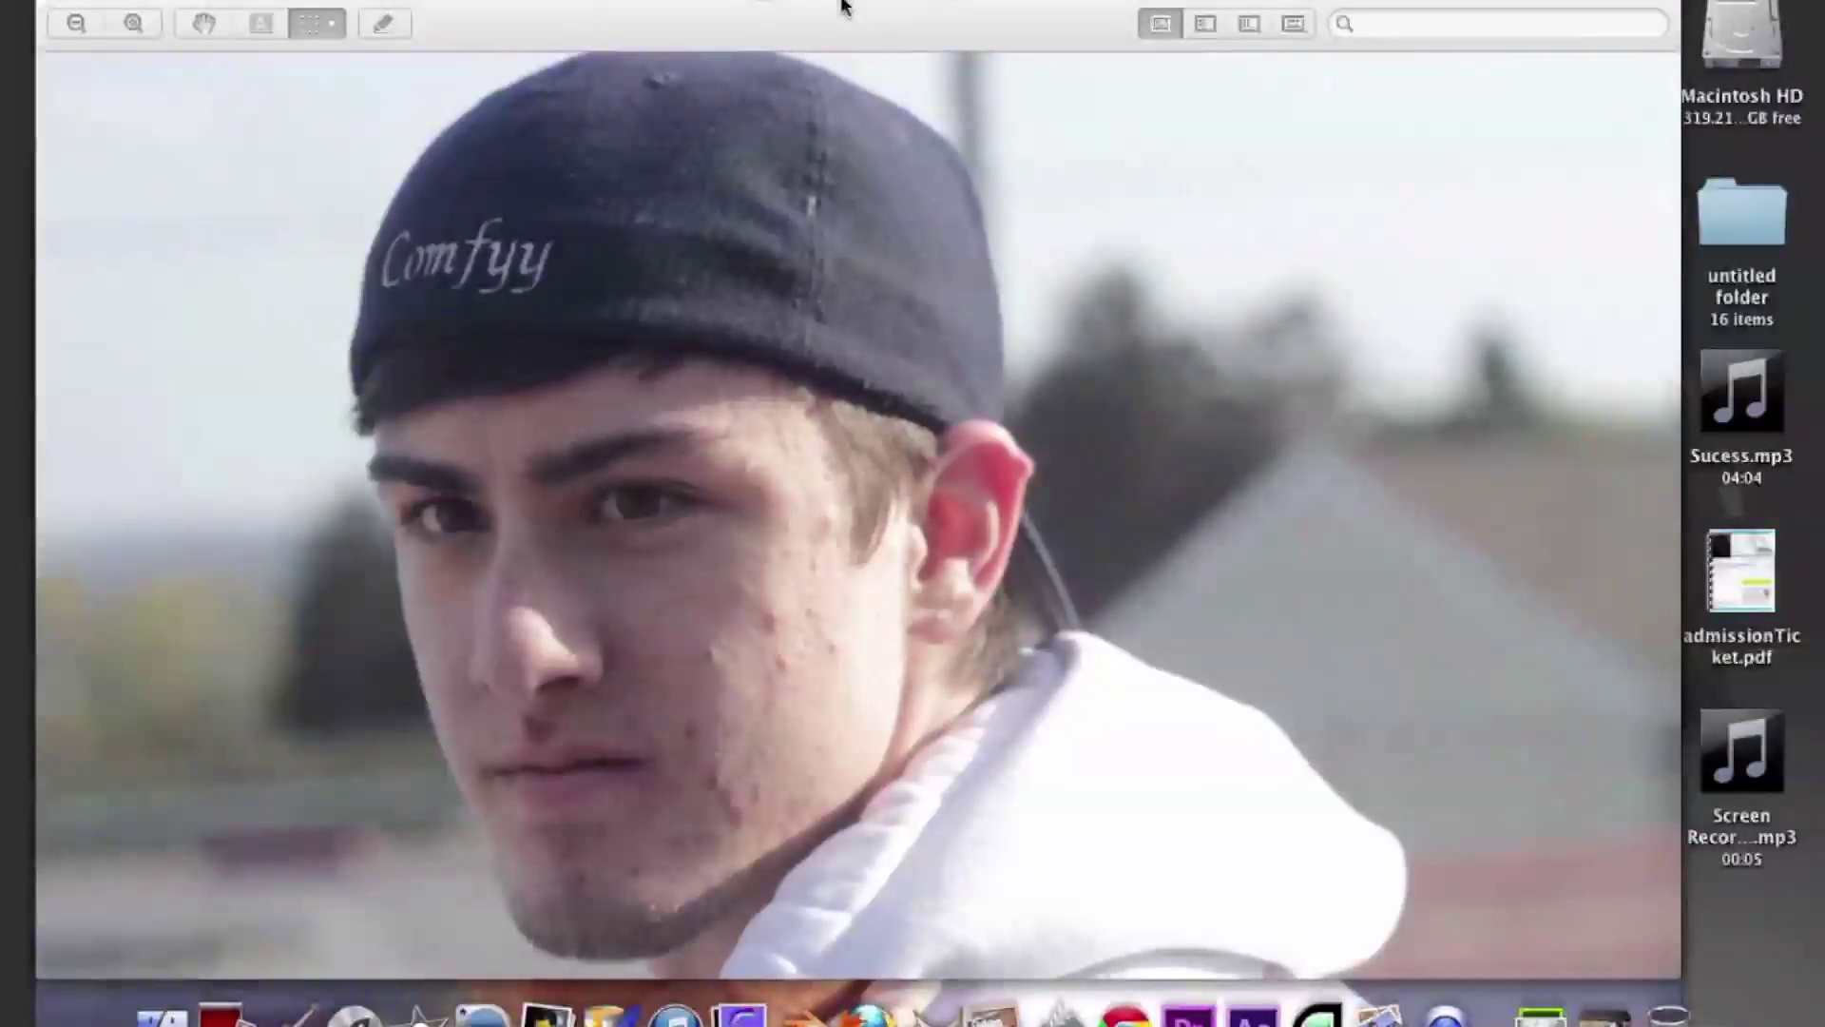
- Place the two portrait windows side by side in Preview, with colorcorrectt.png in front at the top right
drag(815, 28, 966, 32)
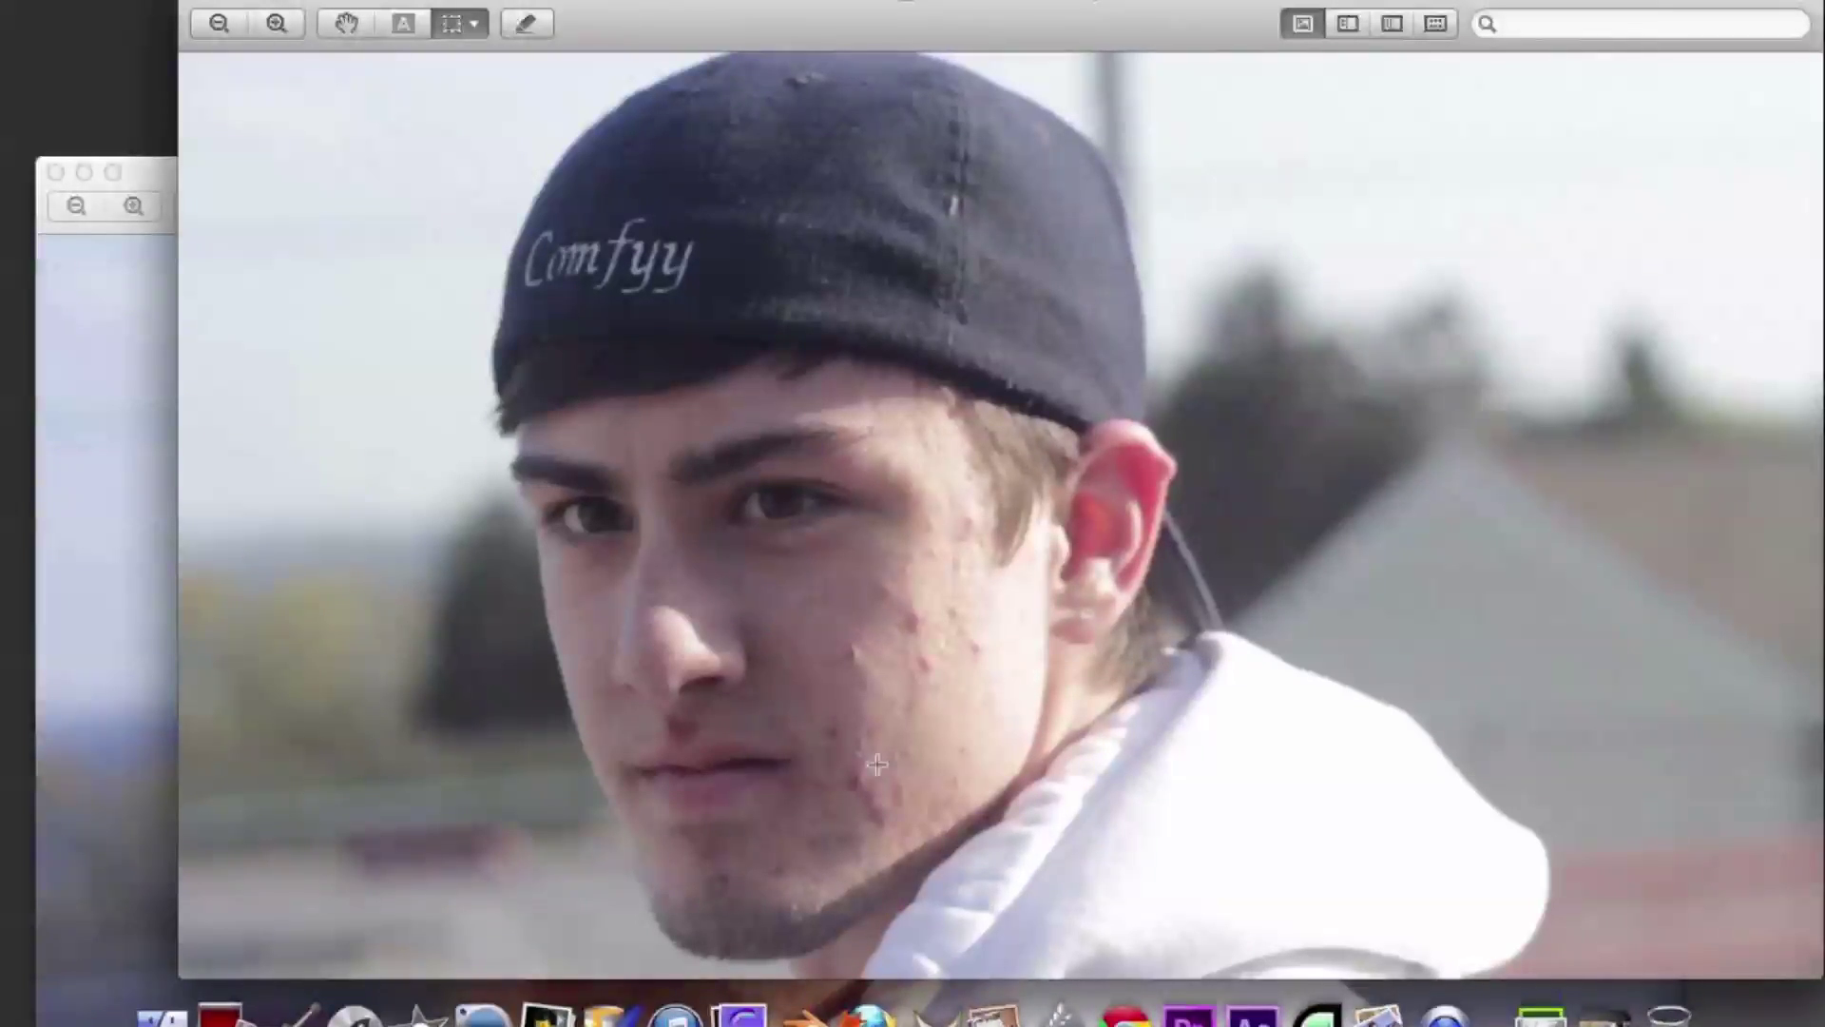
click(90, 656)
drag(762, 173, 852, 2)
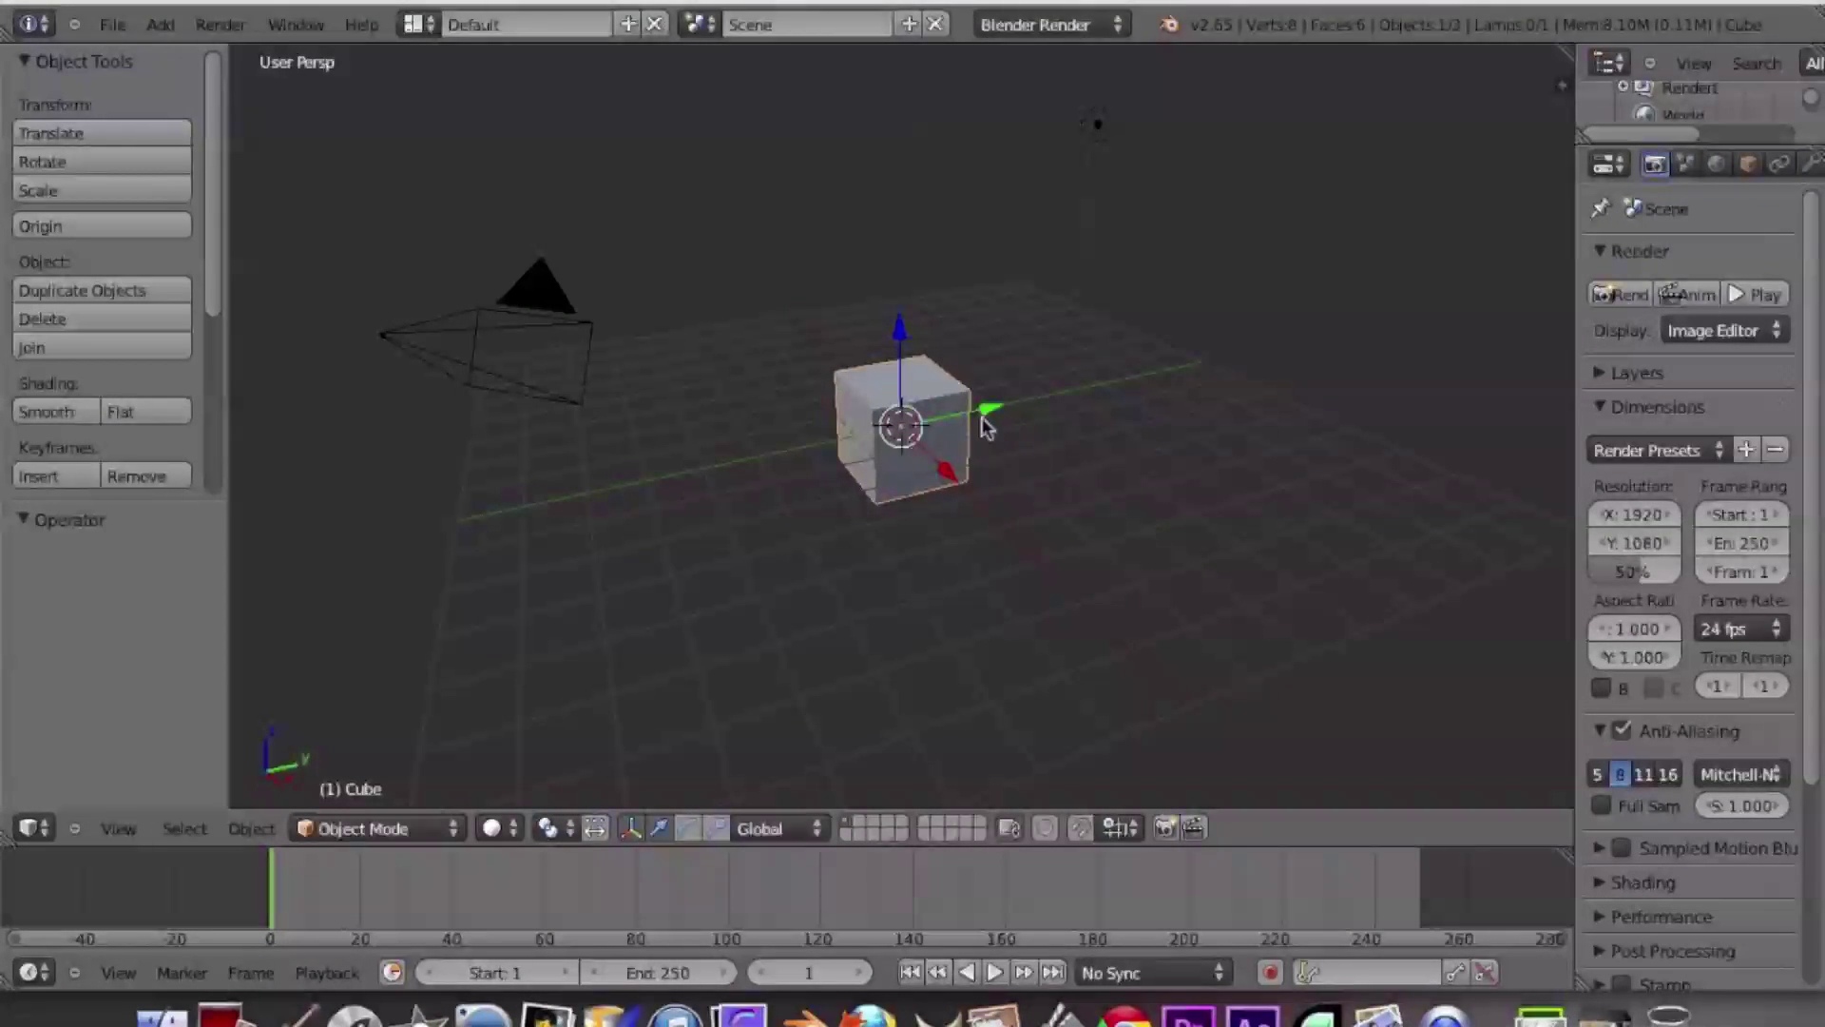
- Turn the main area into a Node Editor set to Compositing with Use Nodes enabled
click(34, 831)
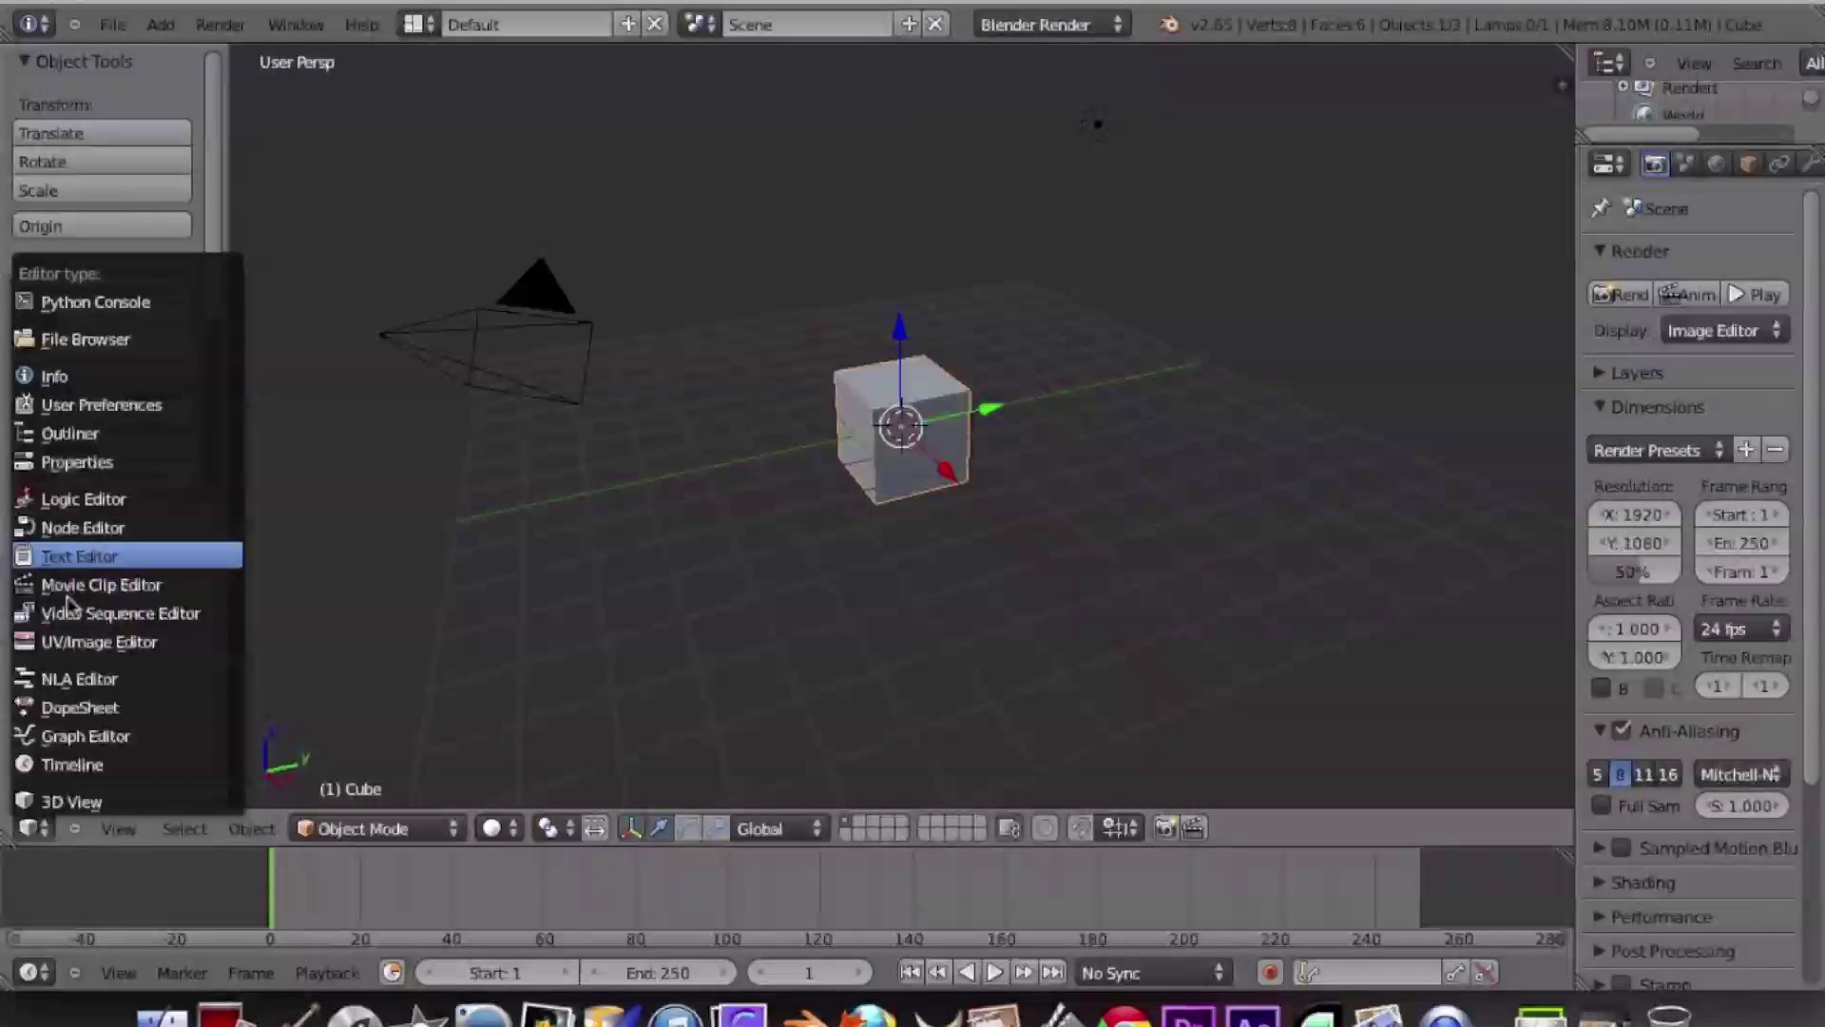
click(83, 528)
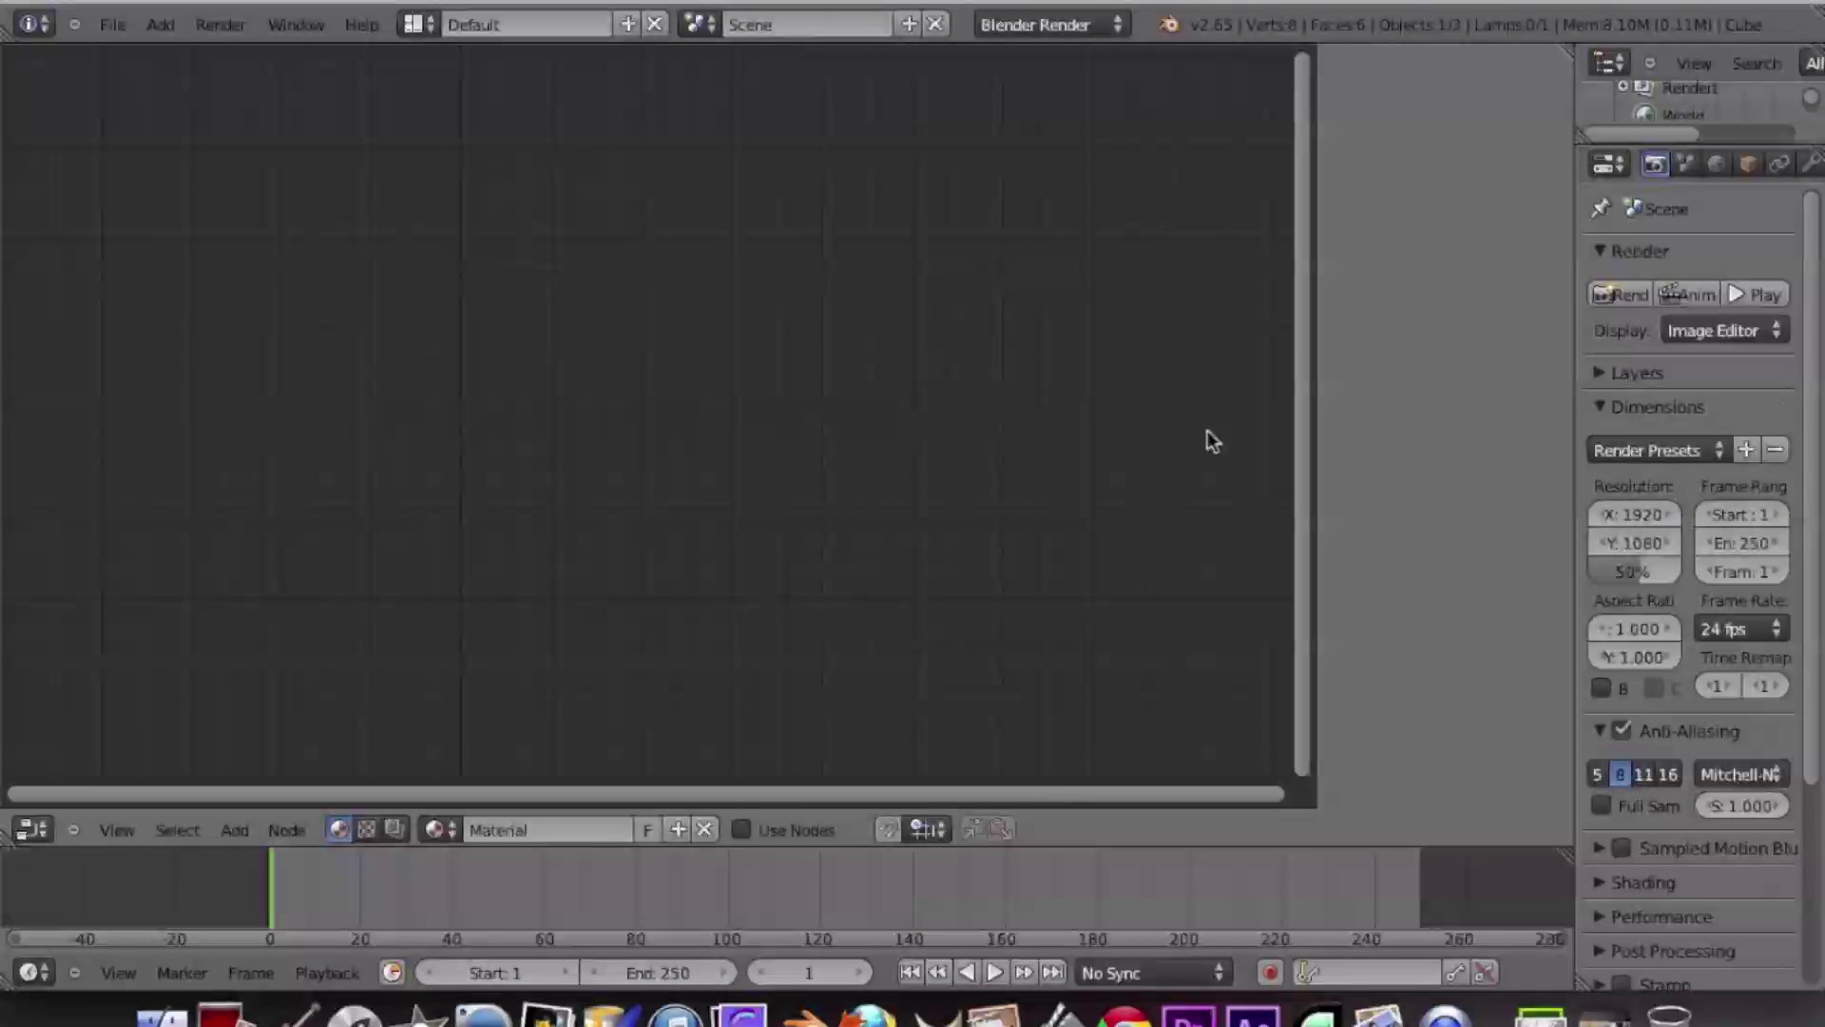
key(n)
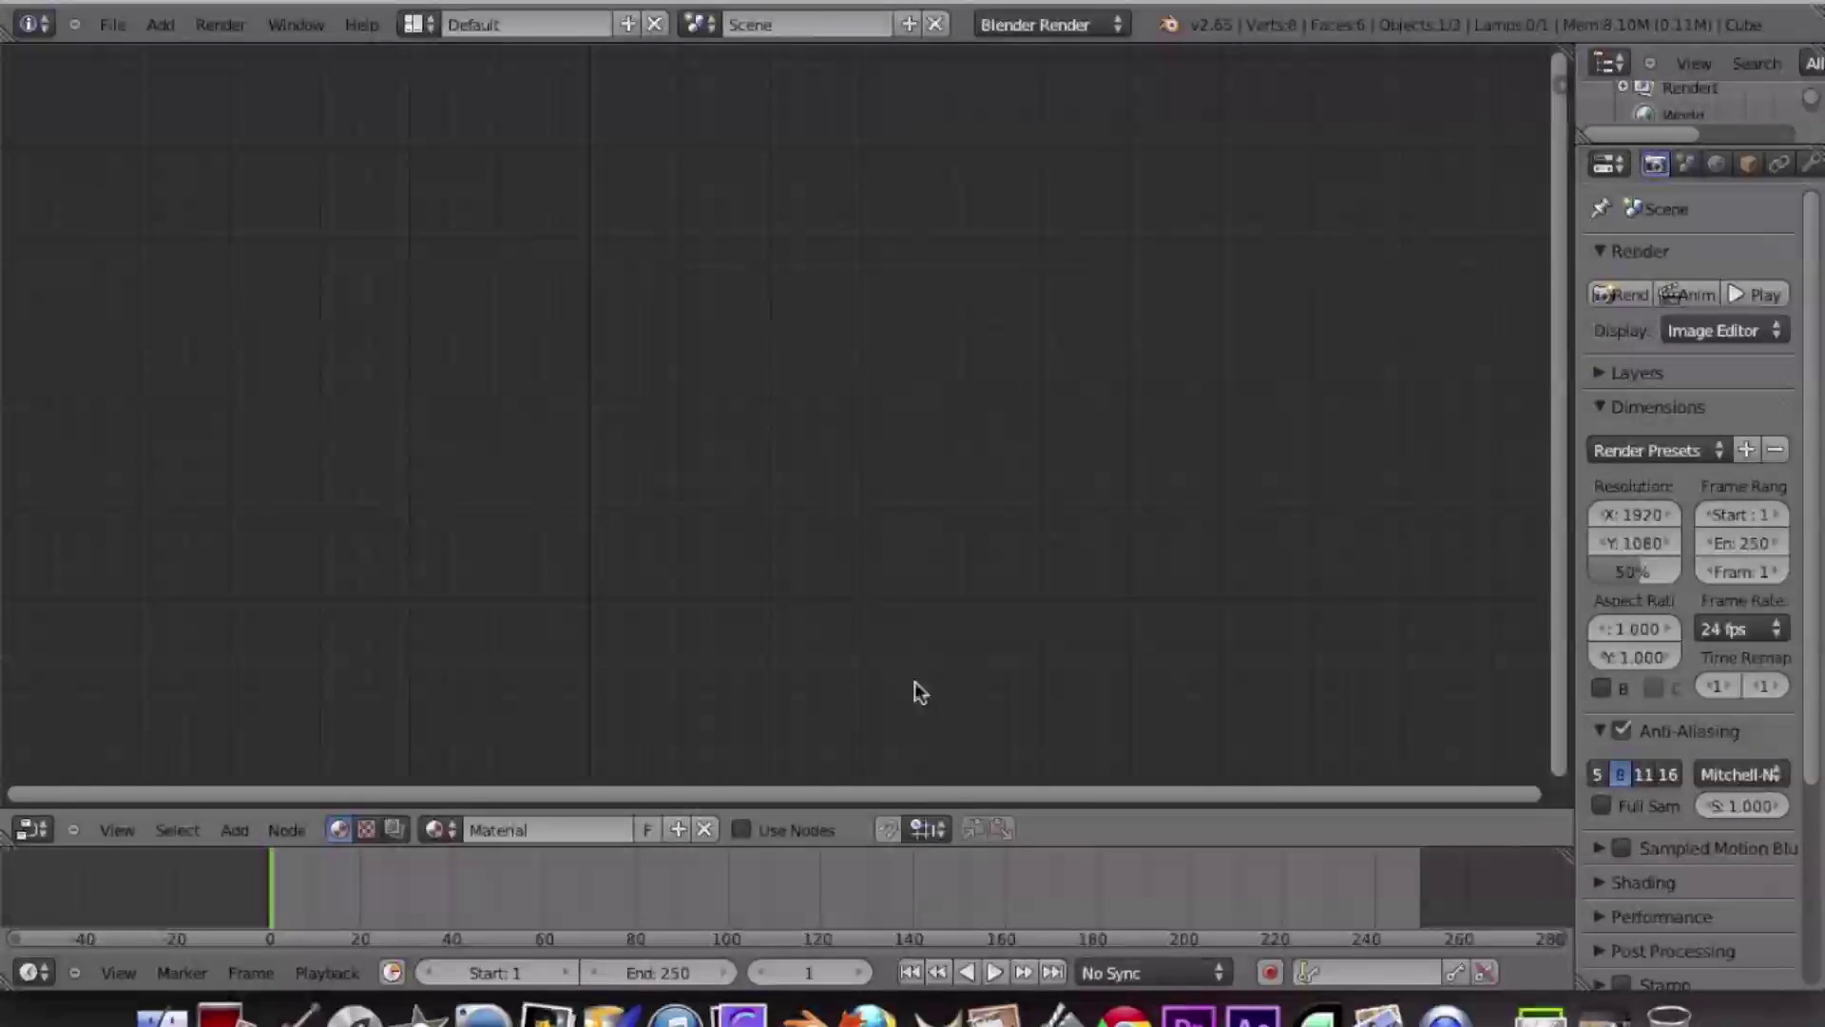
click(397, 829)
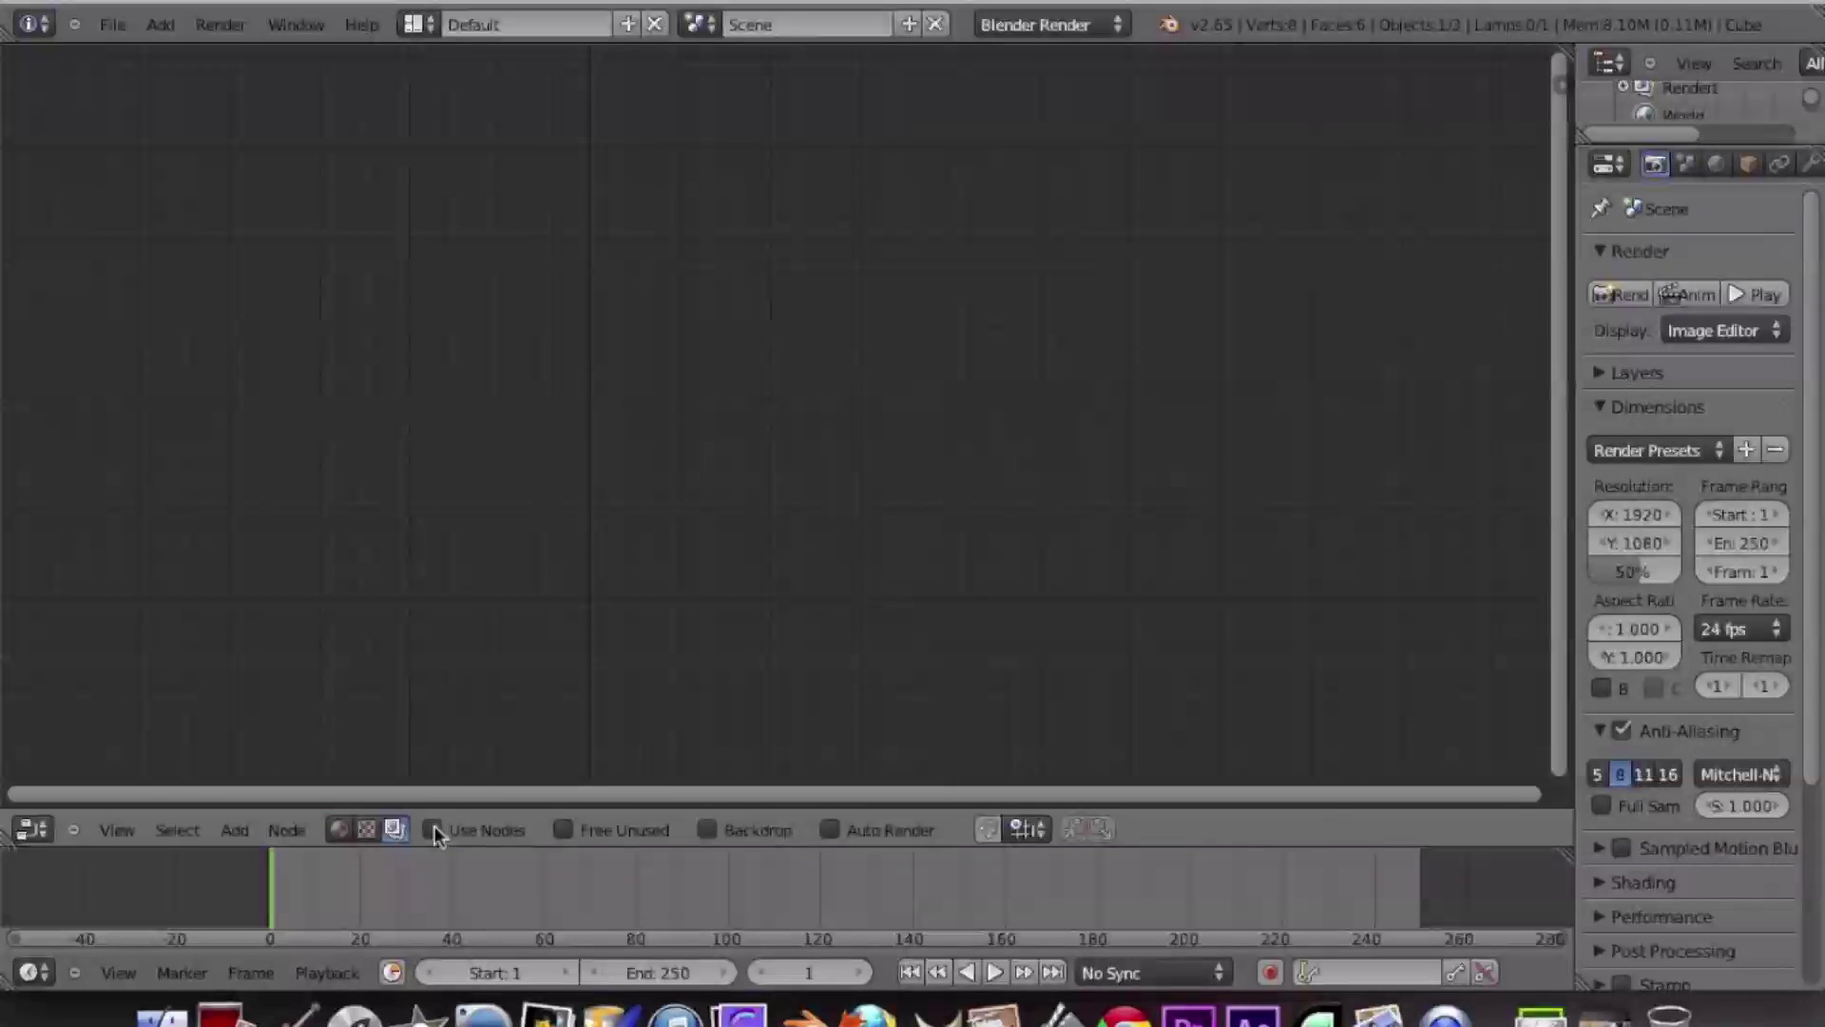
click(440, 829)
- Delete the Render Layers node and move the Composite node to the top right
drag(652, 323, 491, 410)
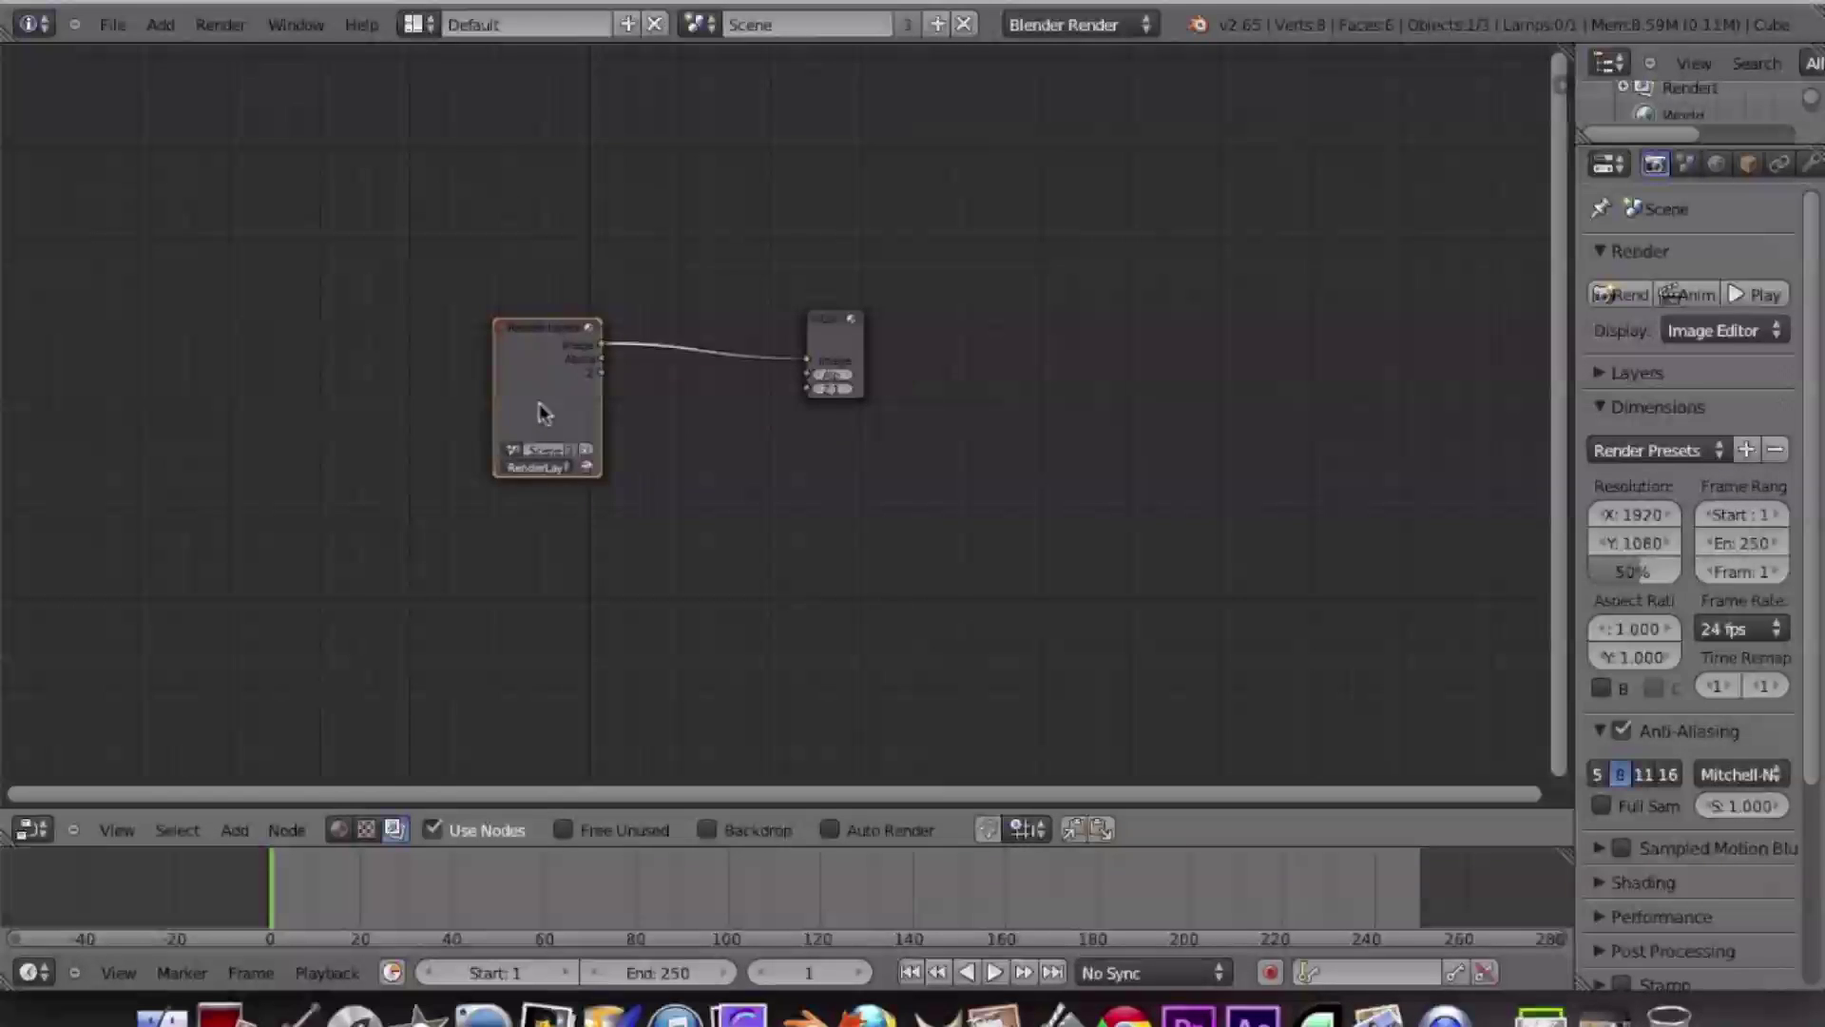
key(x)
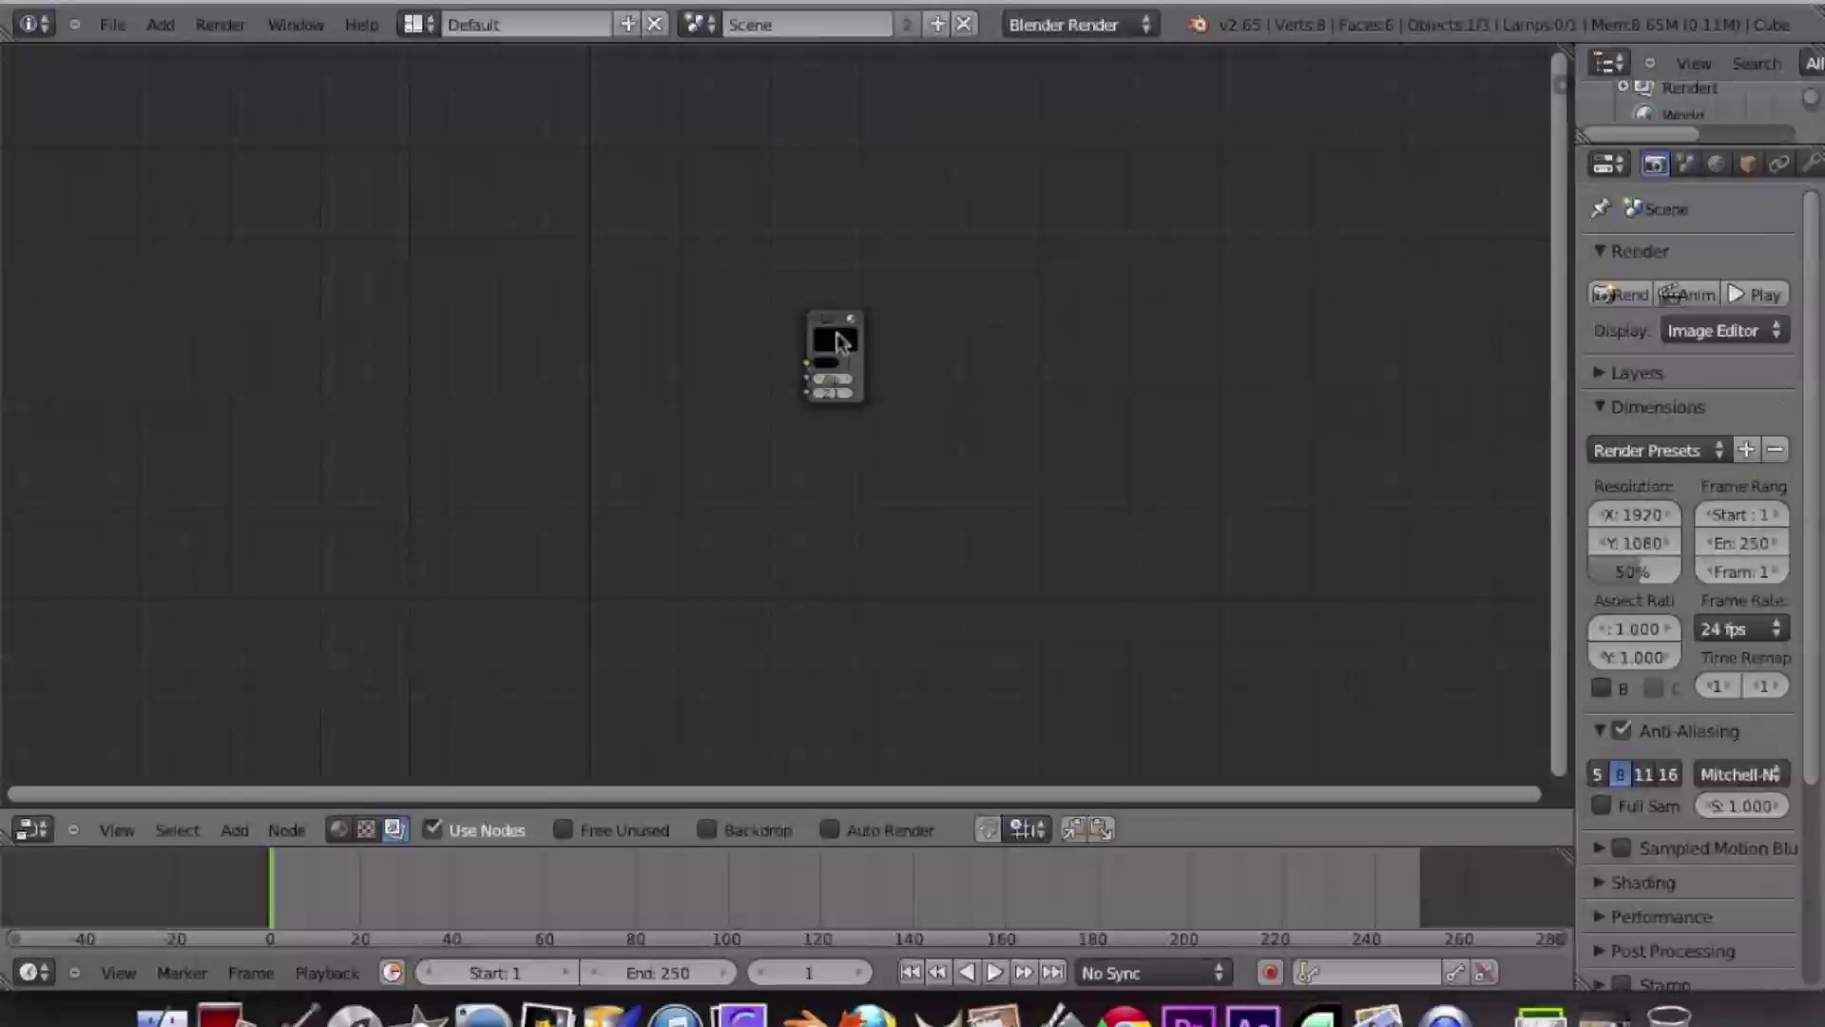
drag(839, 342, 1133, 163)
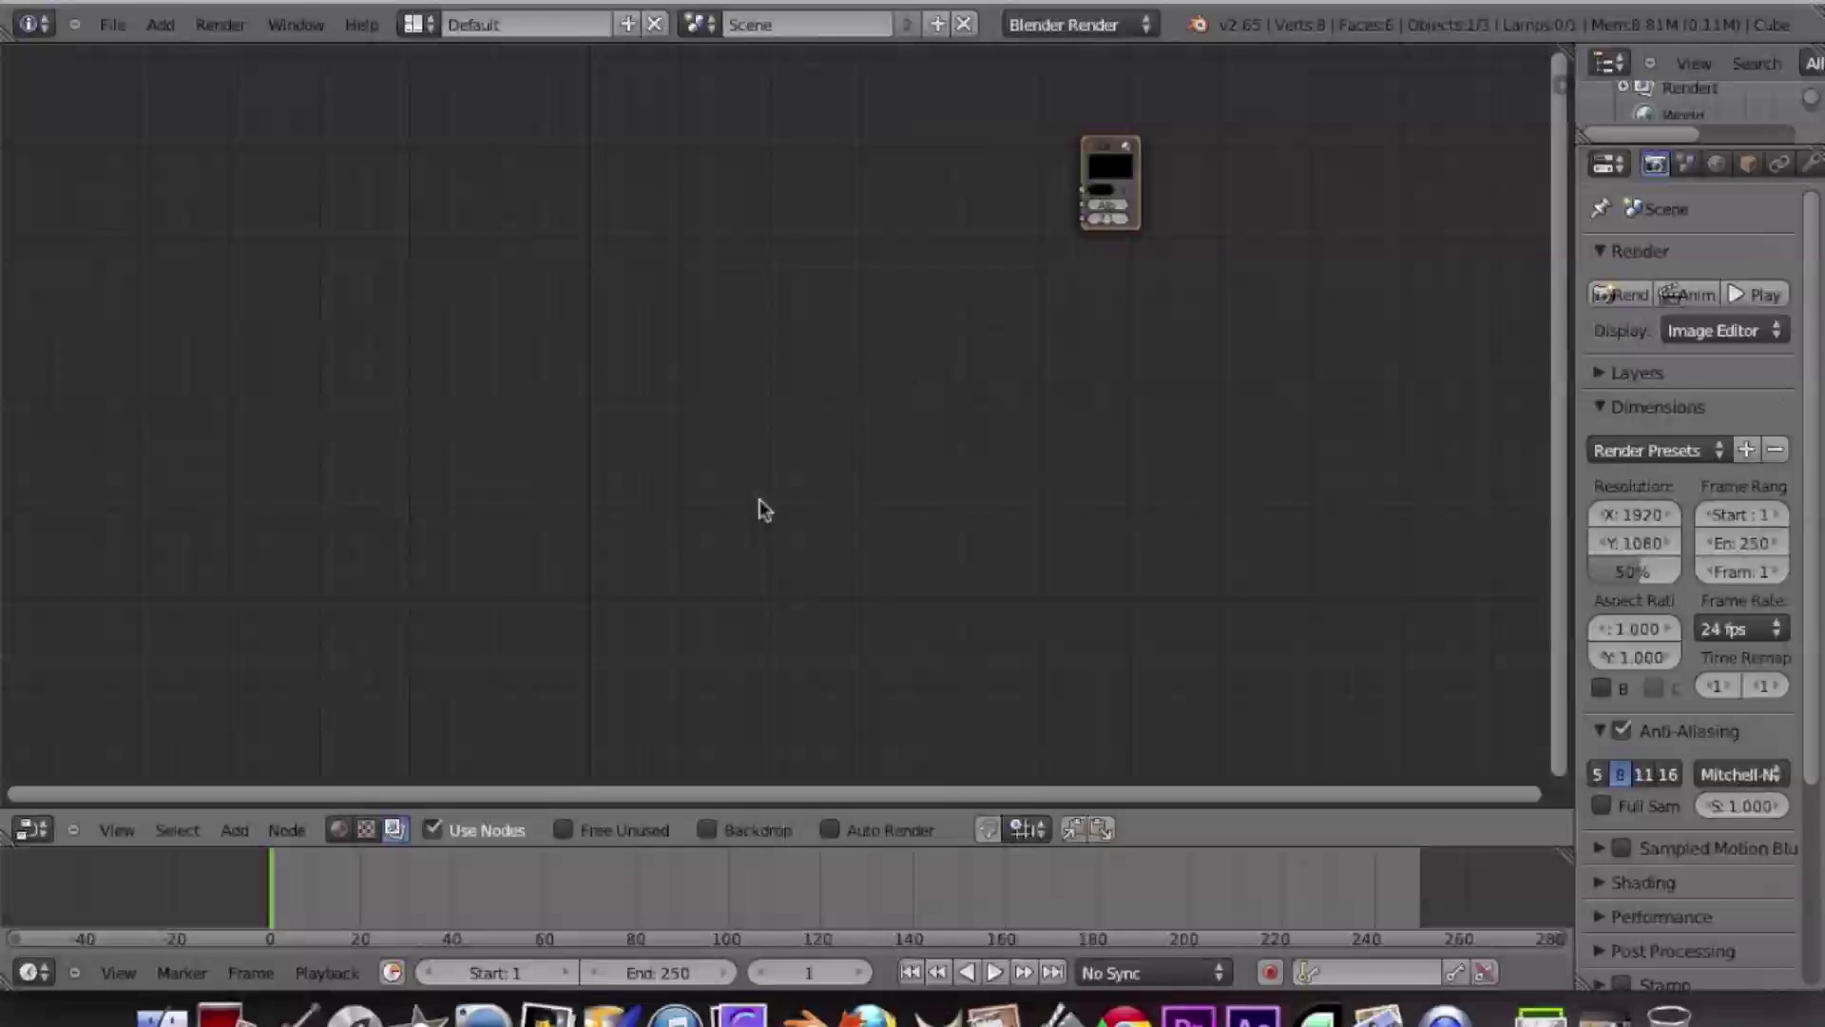
key(shift+a)
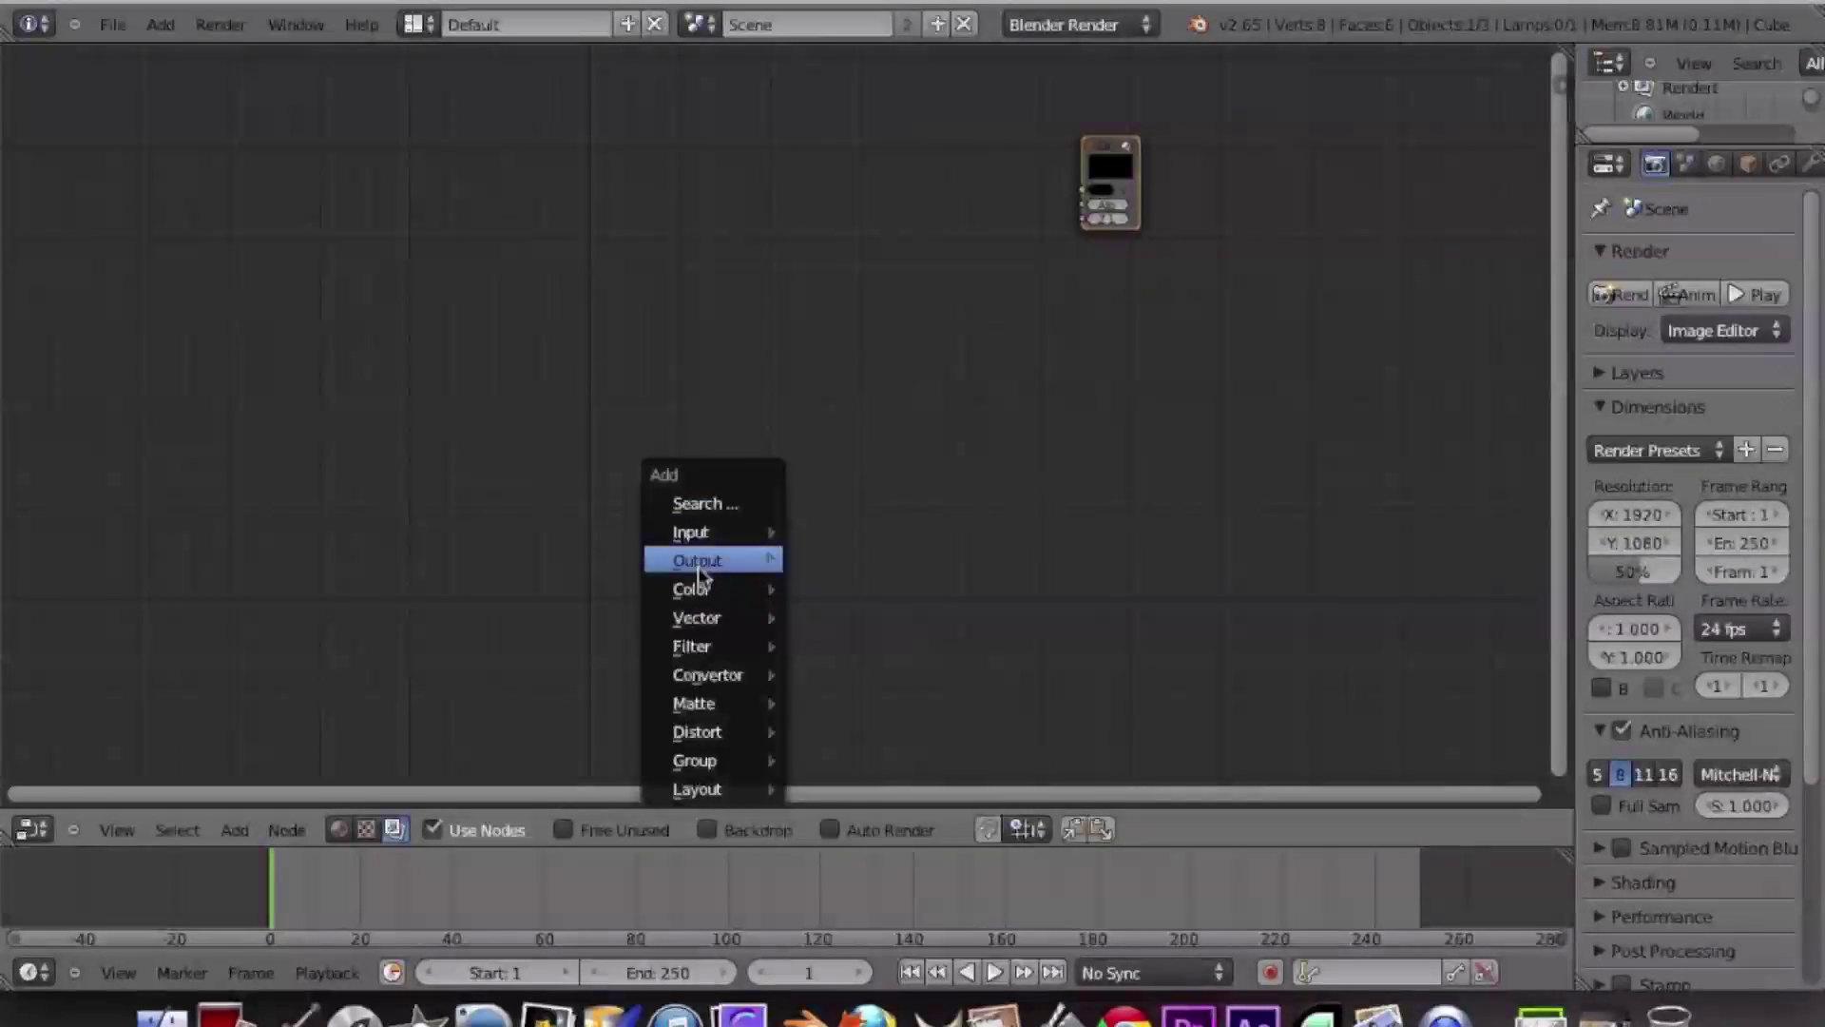
- Add a Viewer node below the Composite node
mouse_move(699, 568)
click(806, 590)
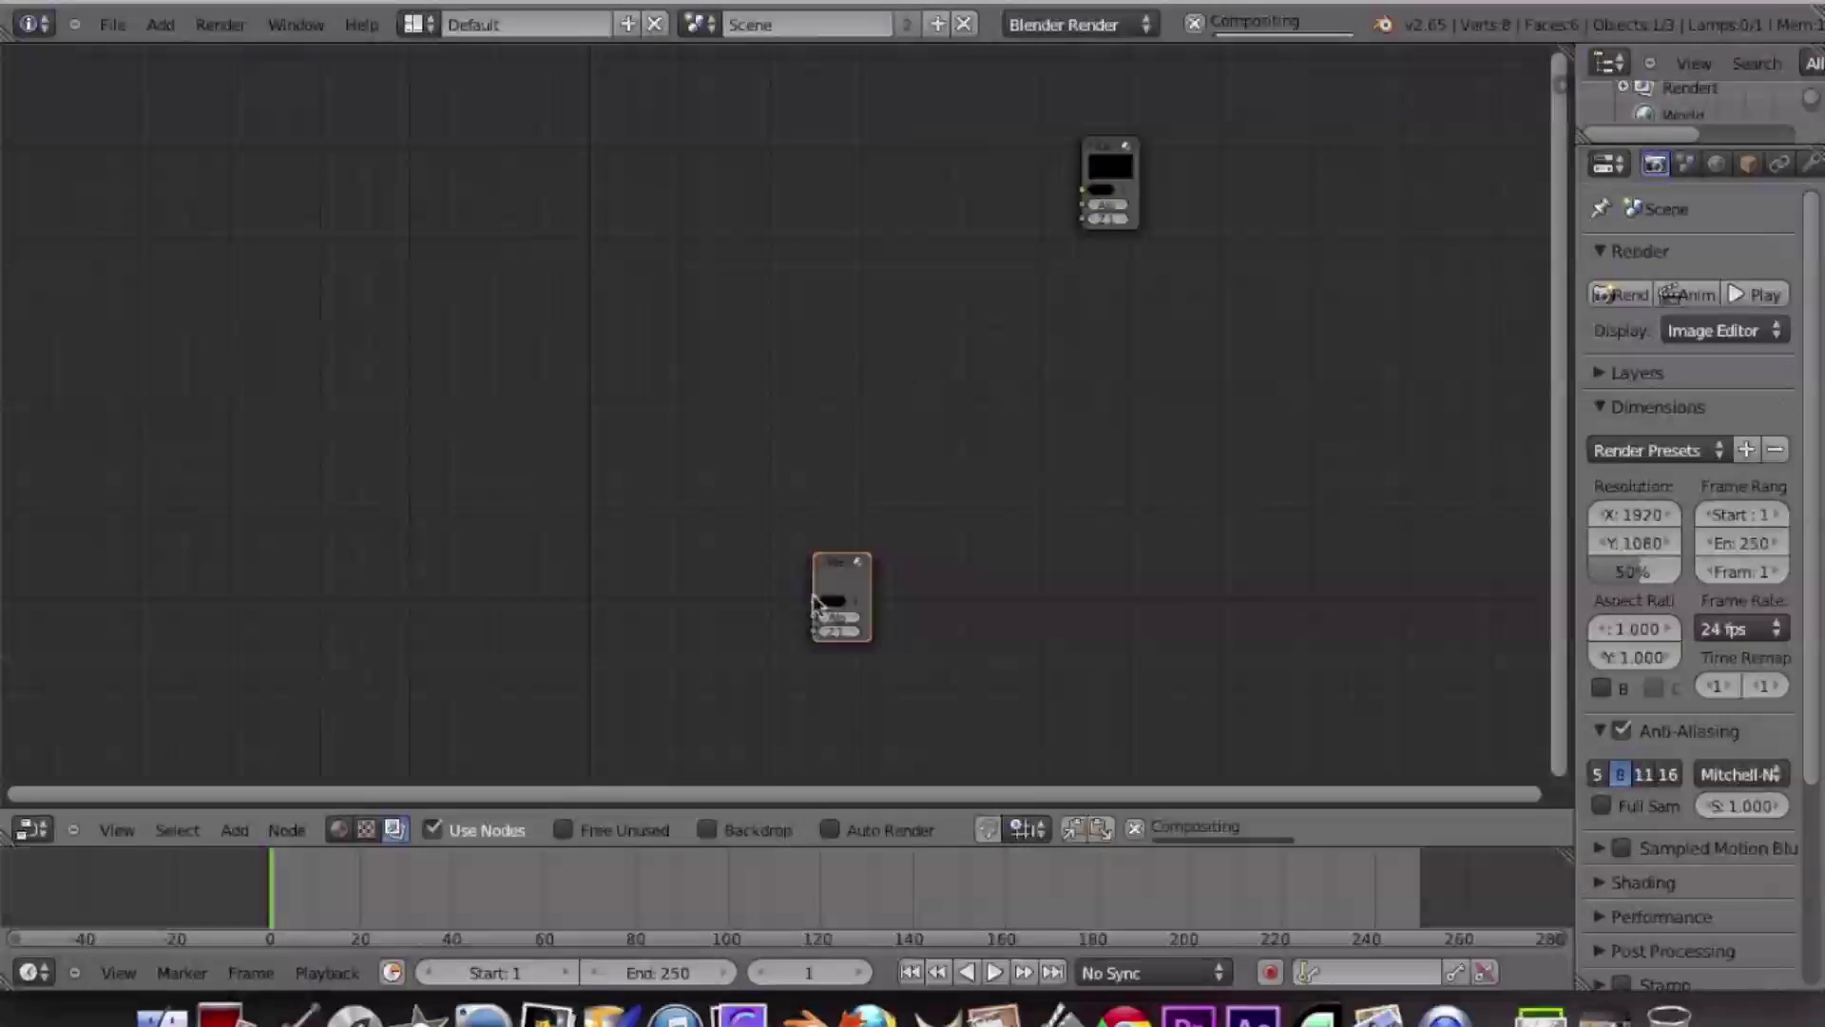
click(1100, 387)
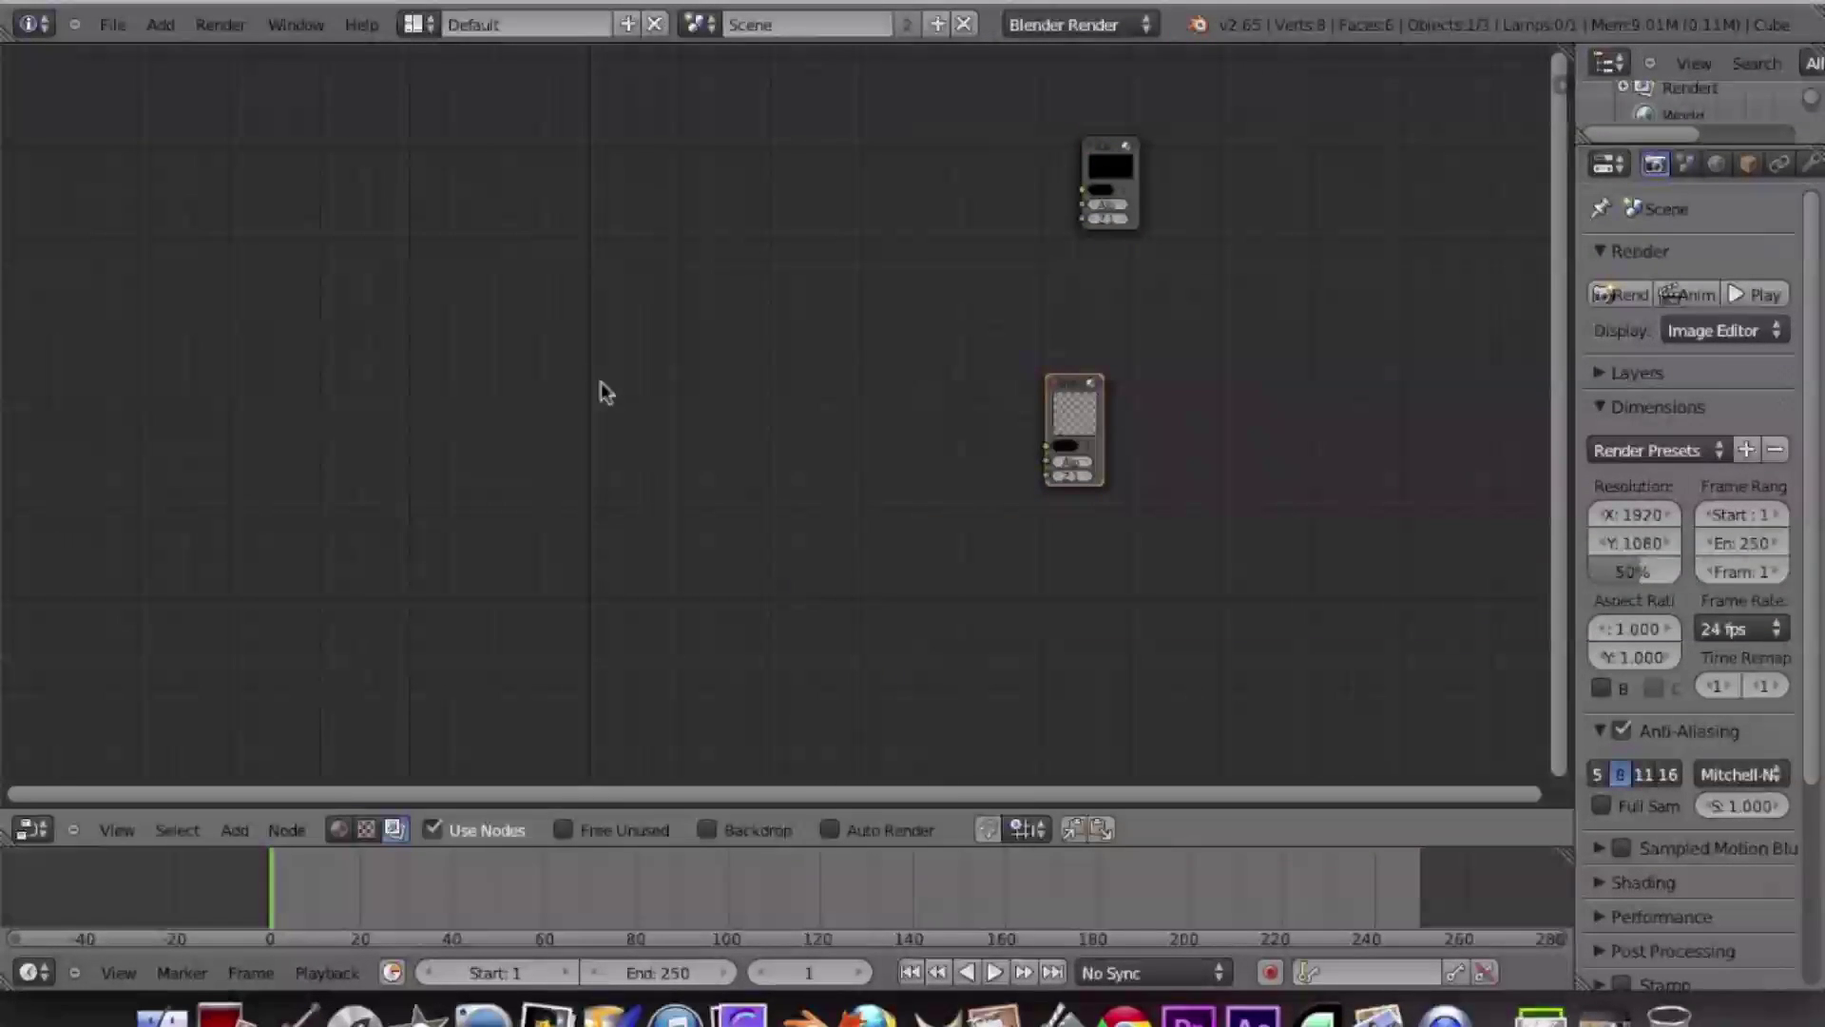
- Add an Image node on the left, loaded with nocolorcorrectt.png from the Desktop
key(shift+a)
mouse_move(537, 358)
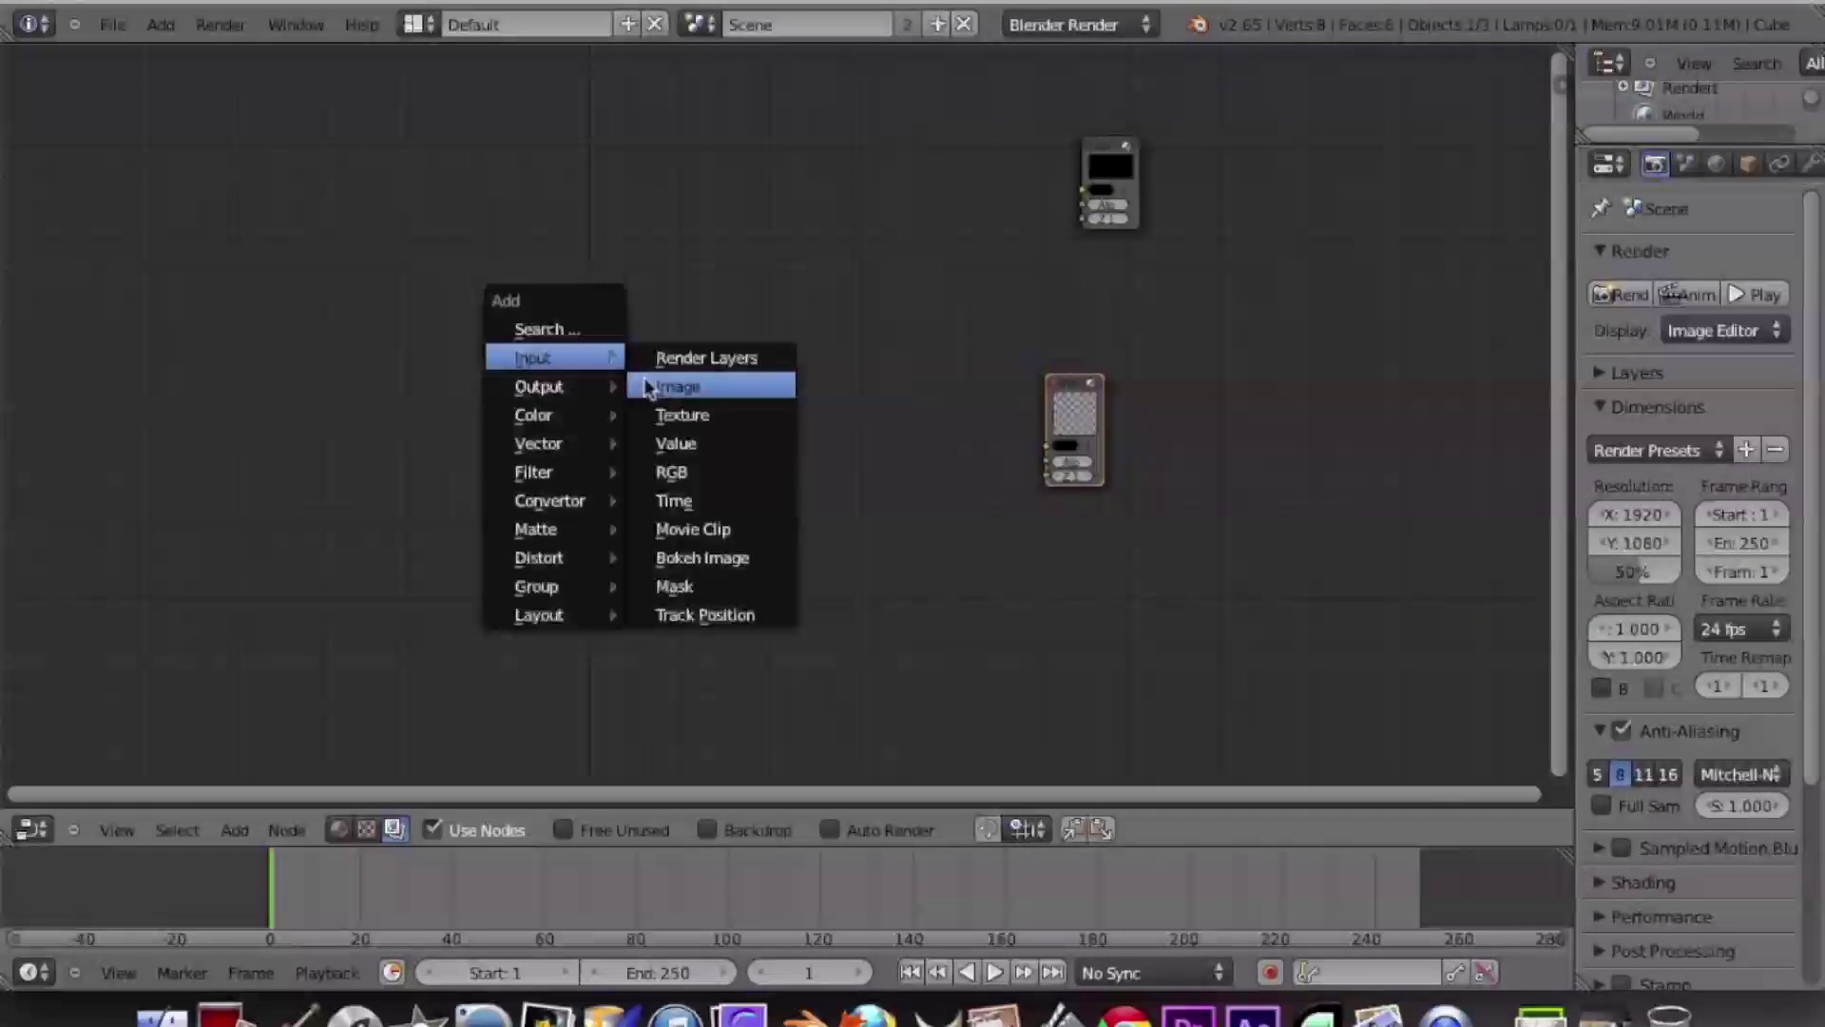
click(647, 385)
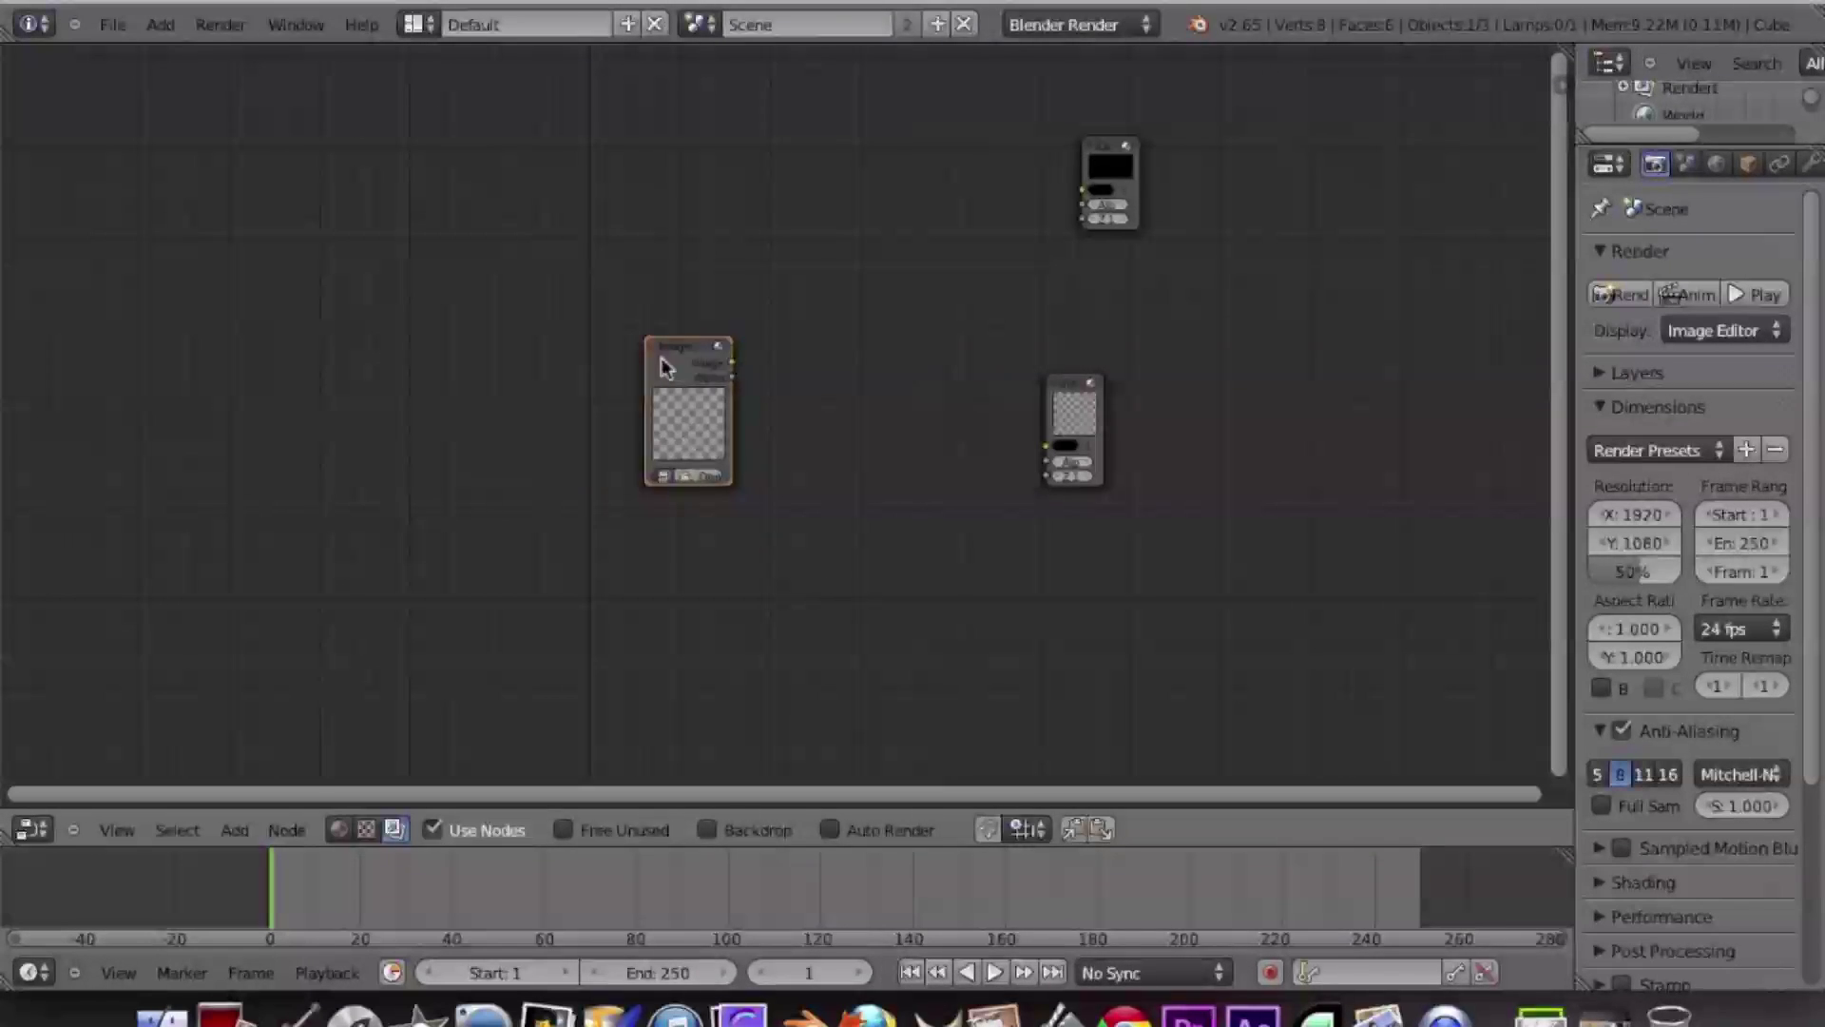
click(447, 349)
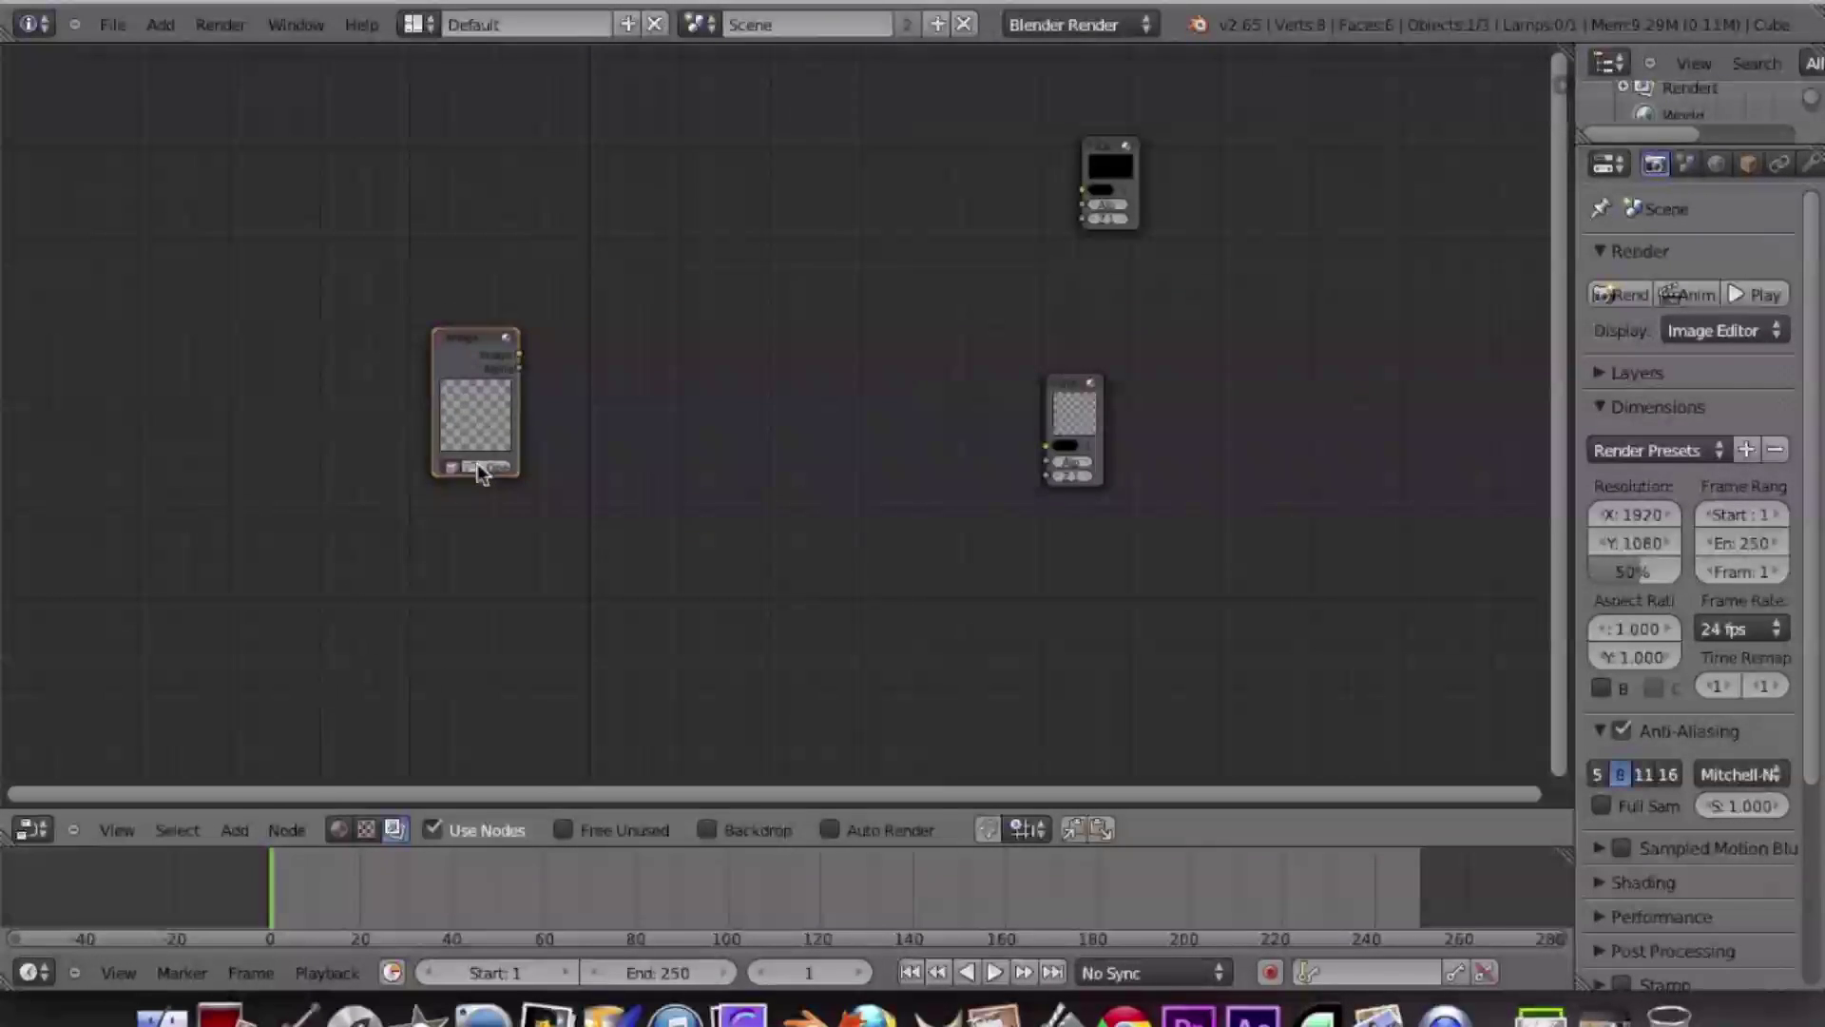
click(481, 471)
click(99, 371)
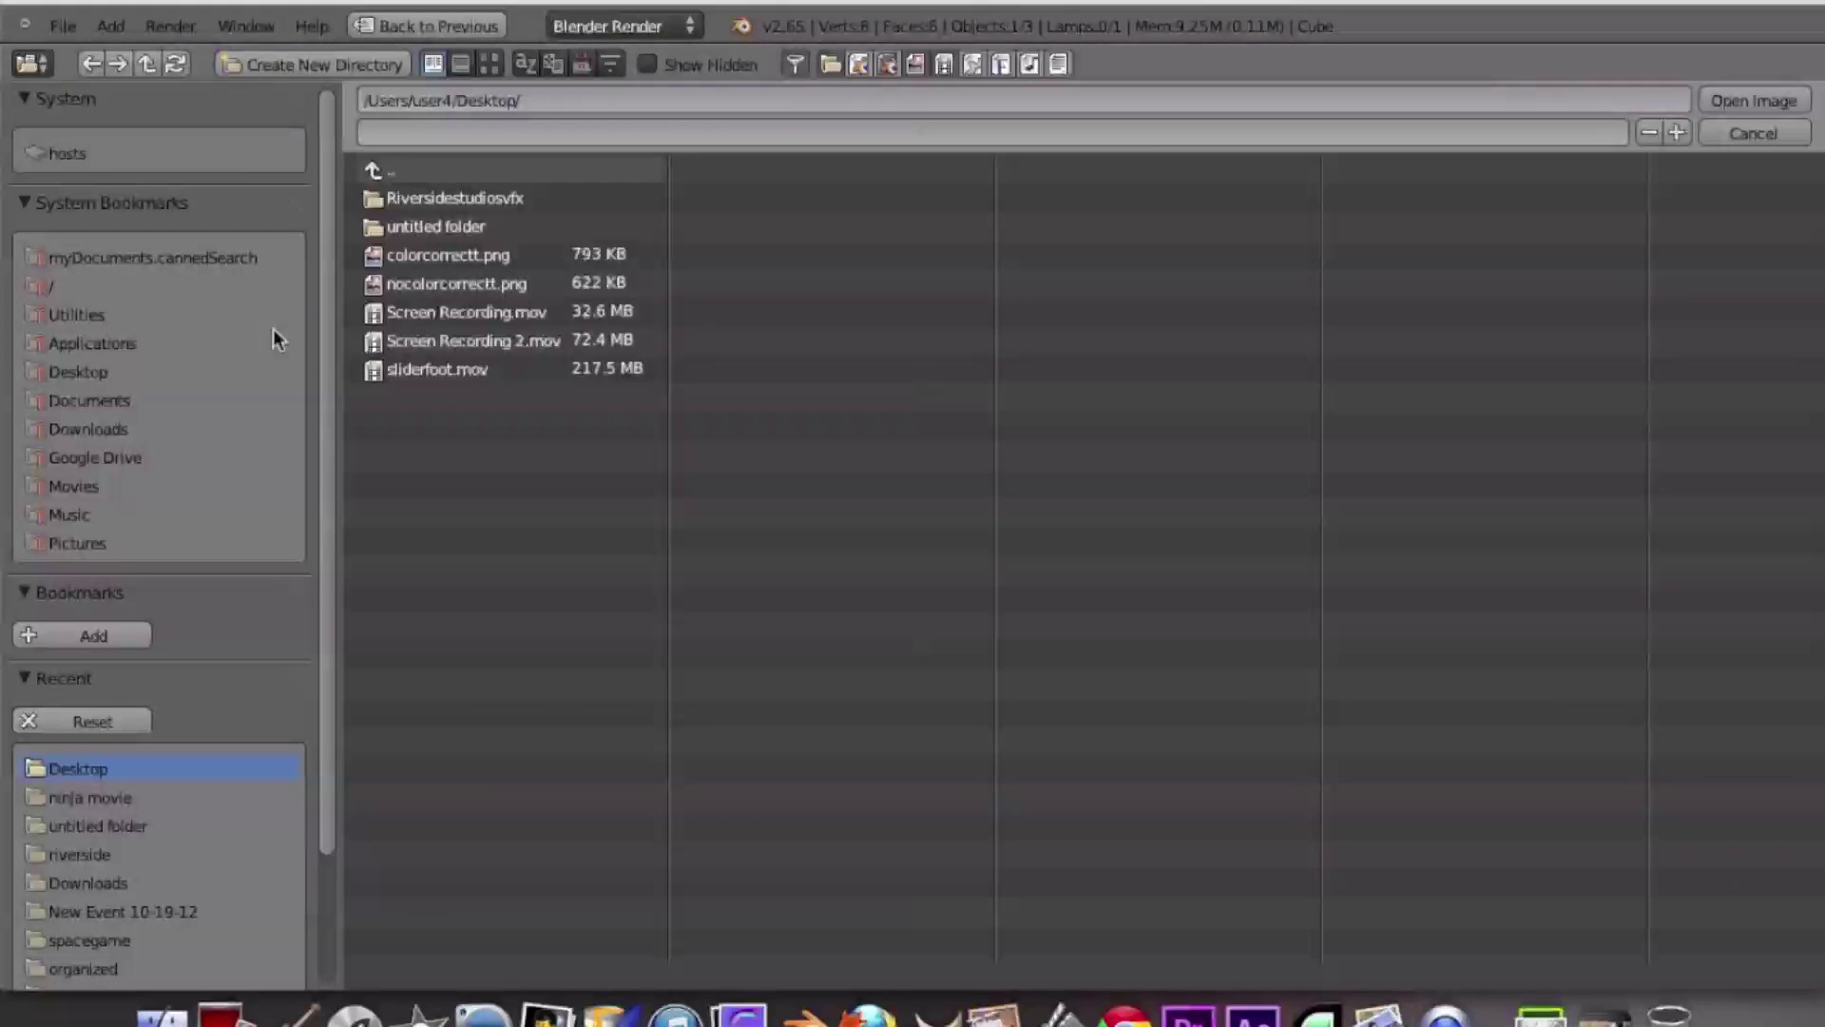
double_click(428, 284)
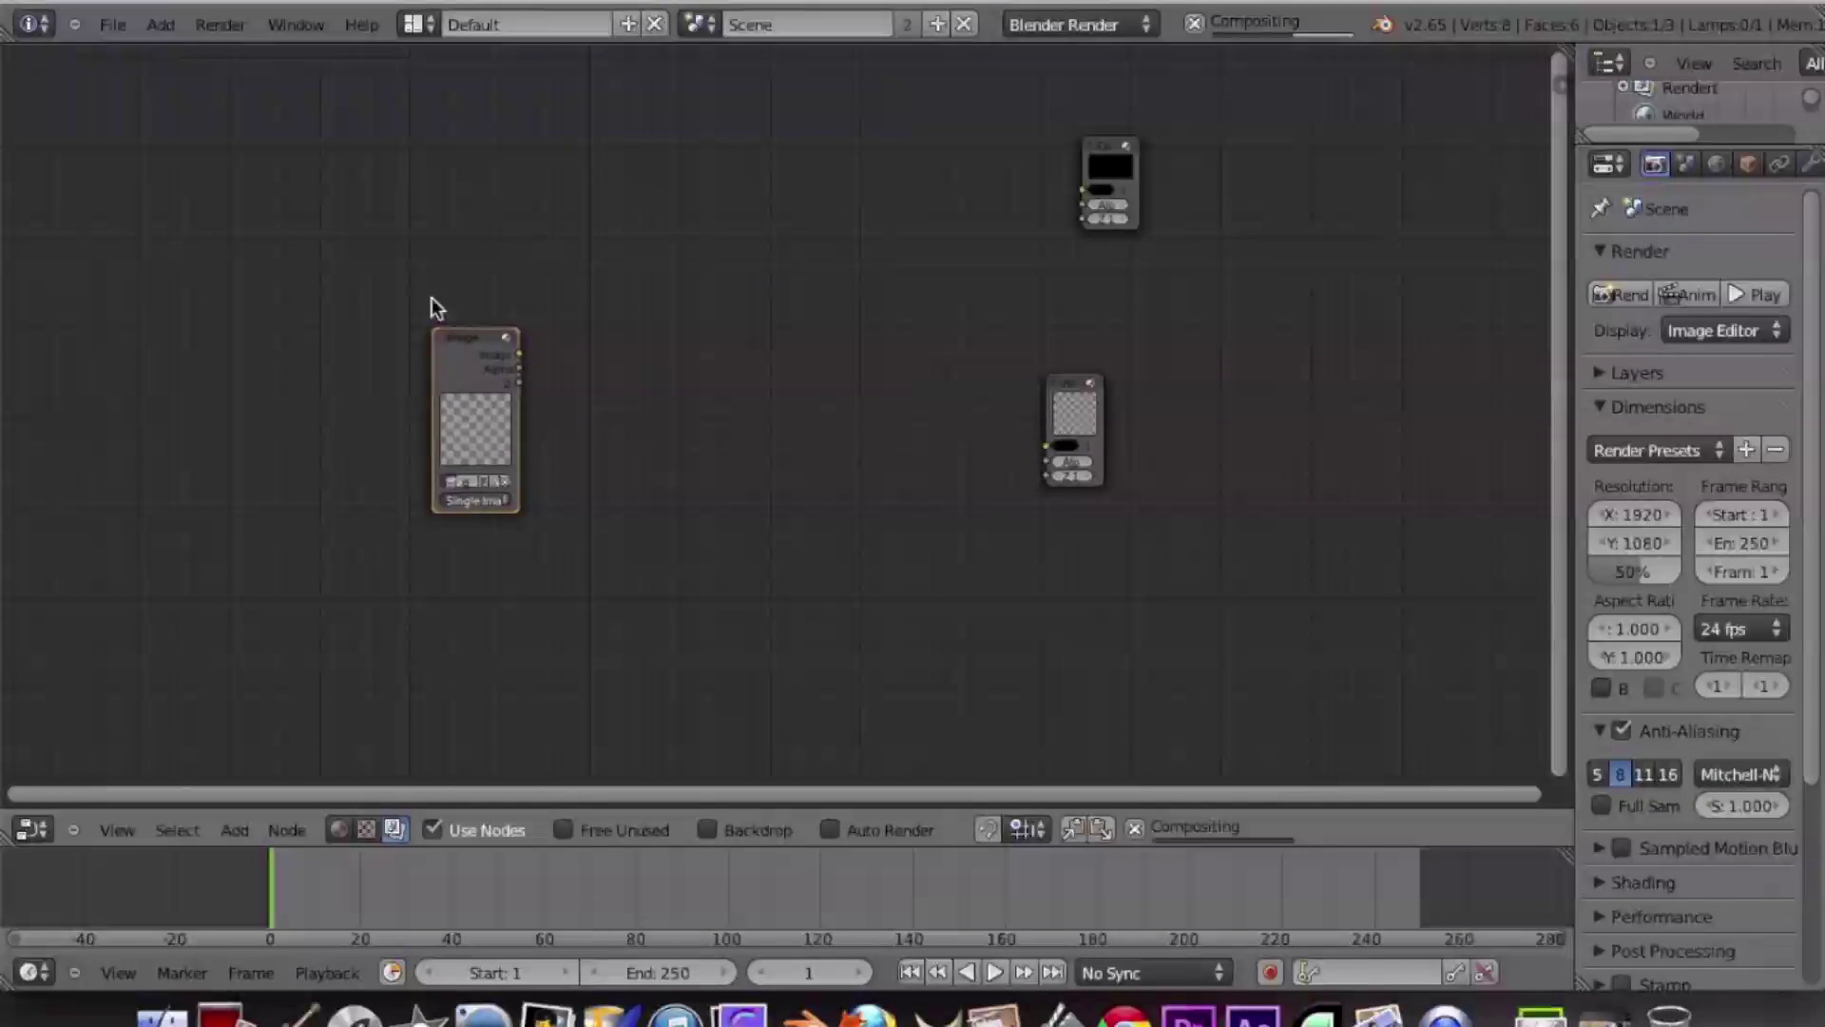
- Connect the Image node to the Viewer and split the node editor into two side-by-side views
key(g)
click(379, 314)
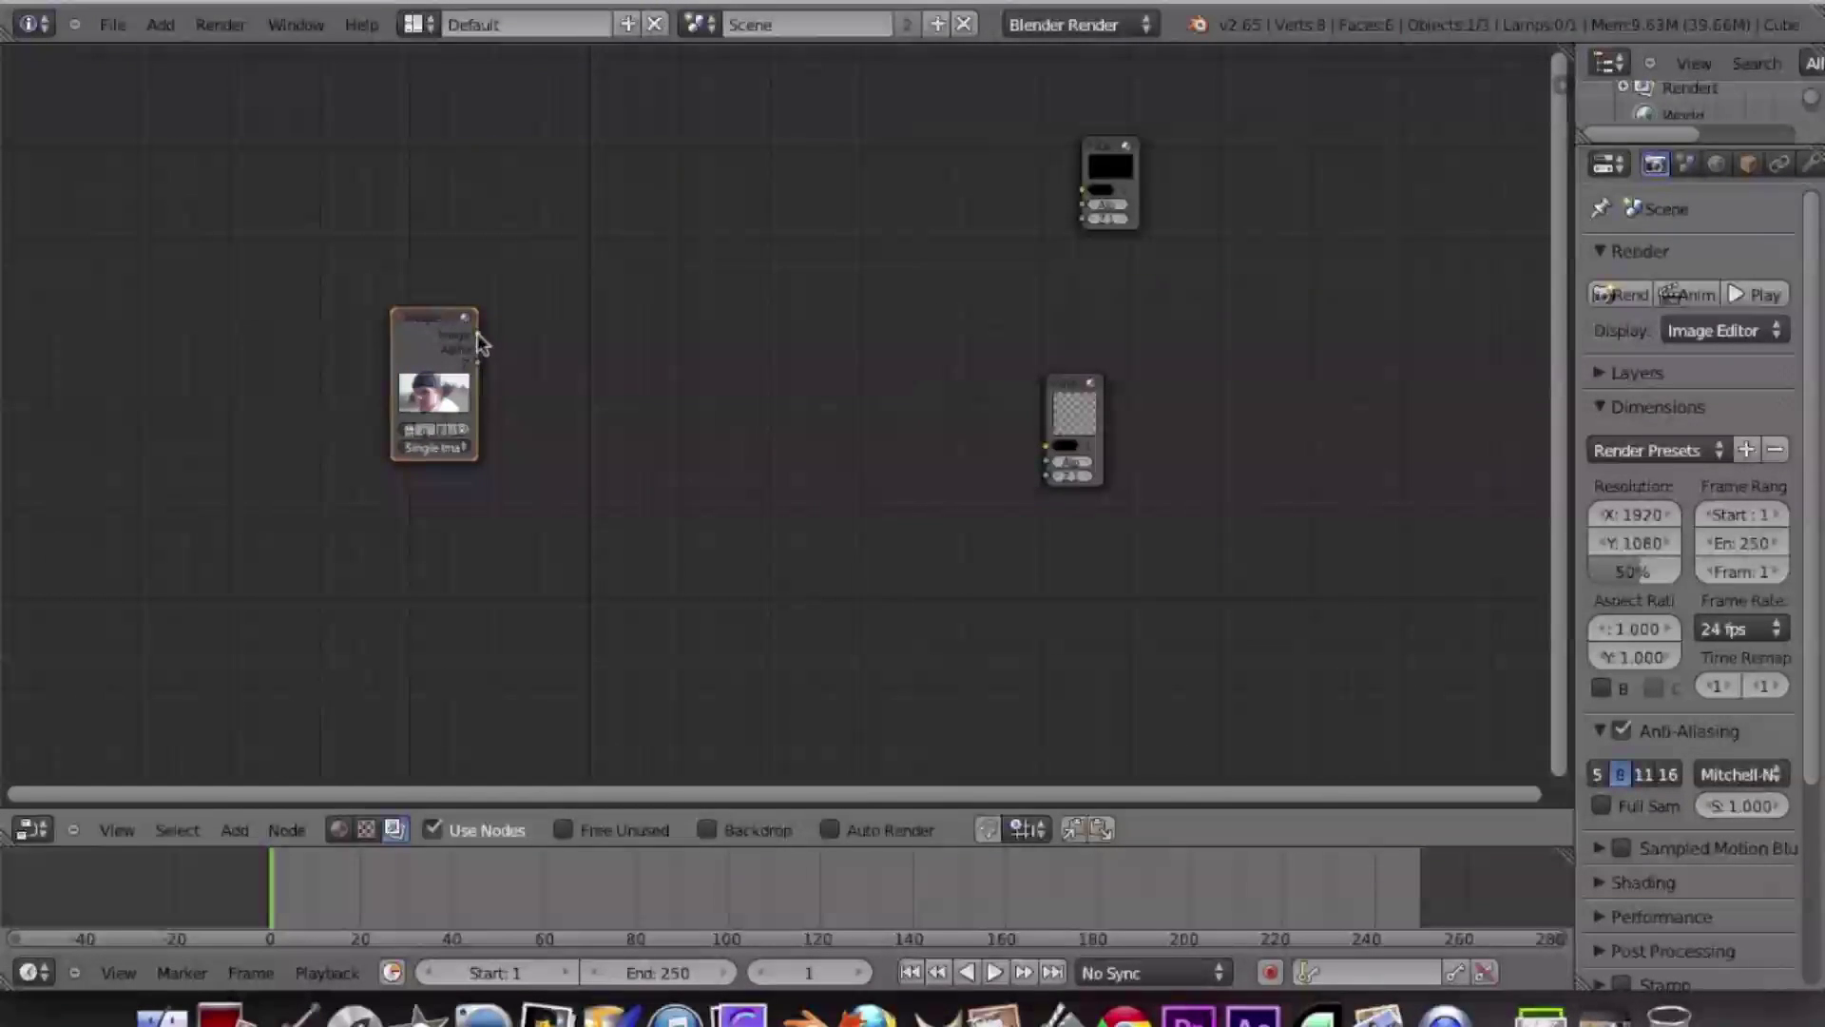
drag(478, 335, 922, 339)
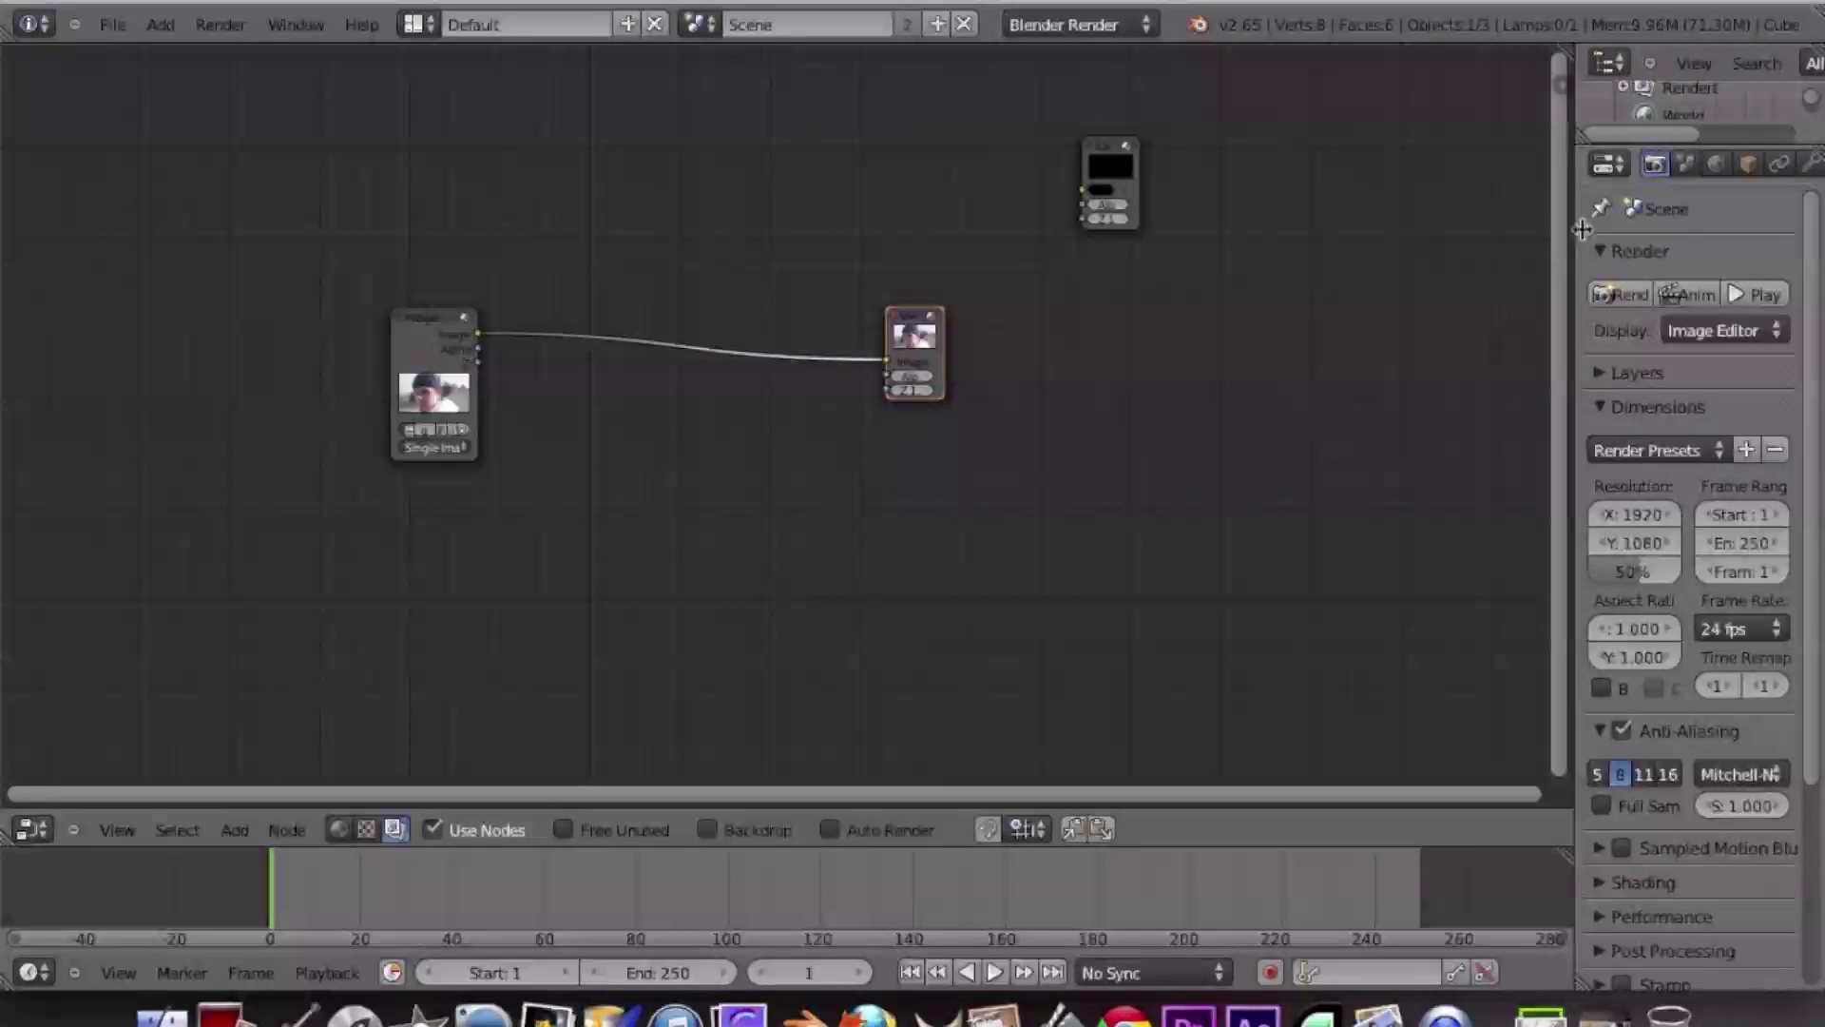
drag(1569, 49, 778, 114)
- Turn the right area into a UV/Image Editor displaying the Viewer Node image
click(826, 830)
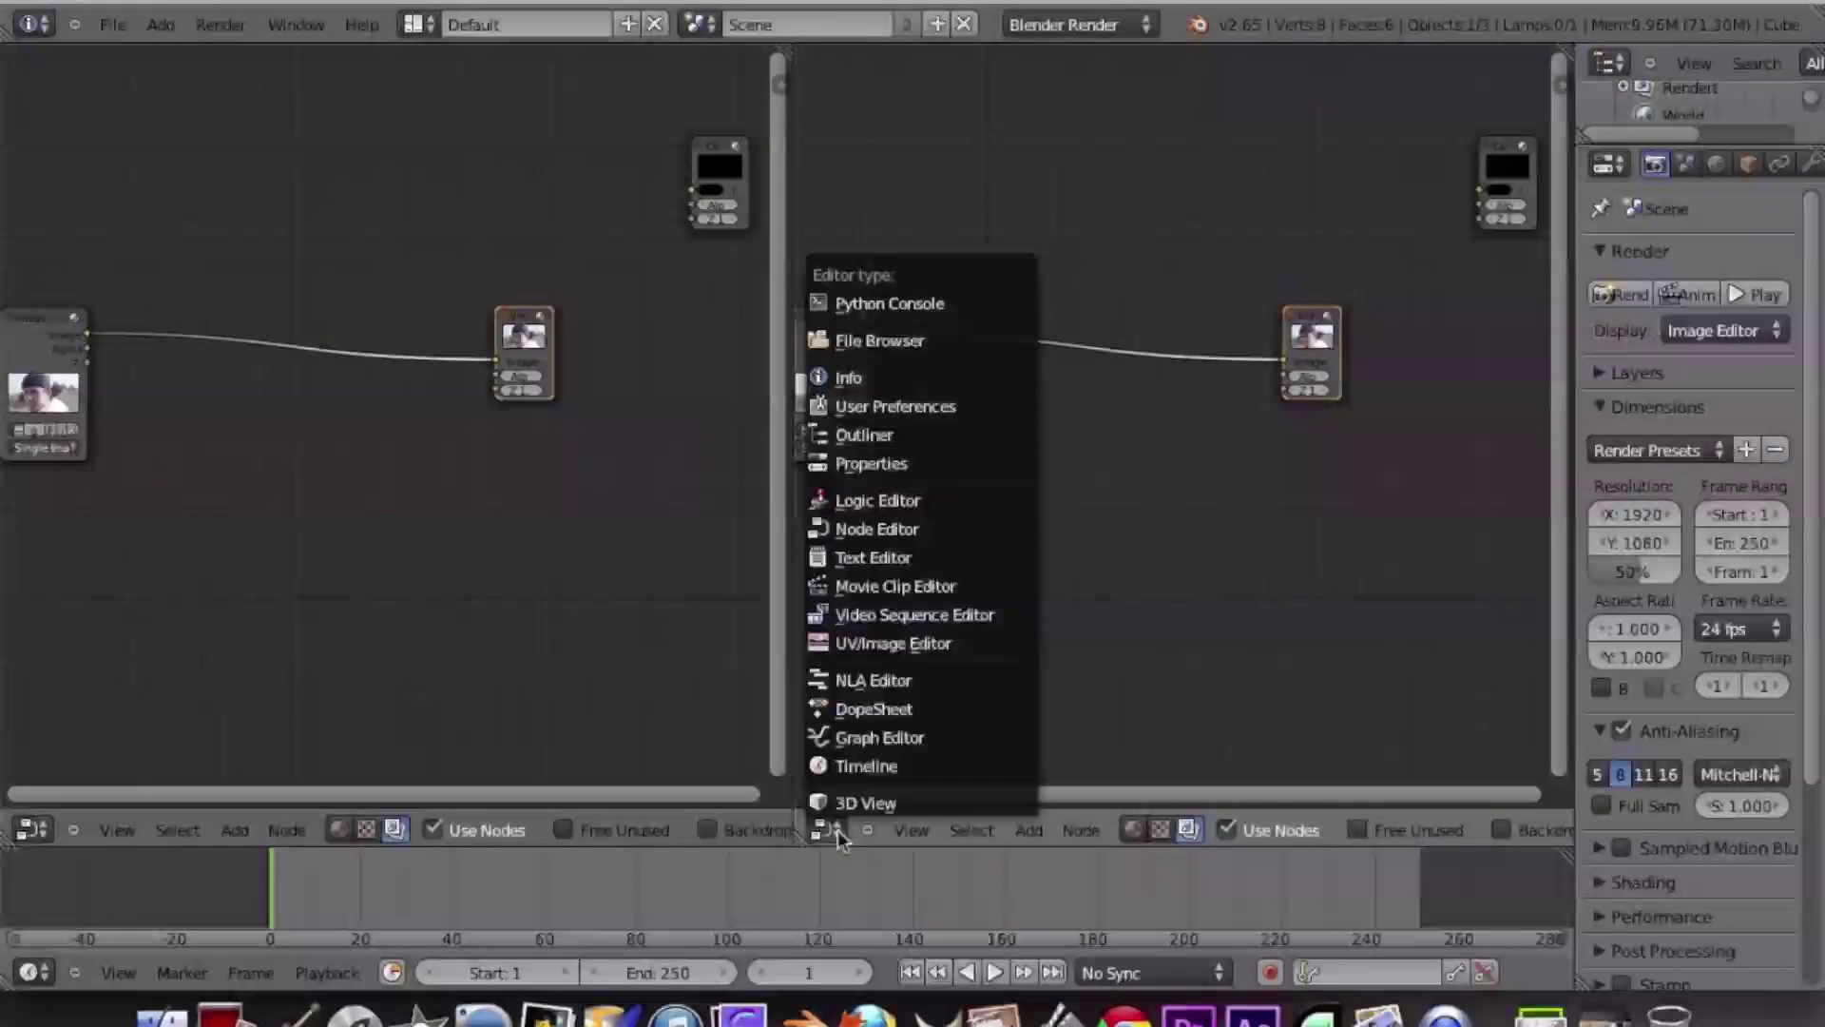
click(854, 641)
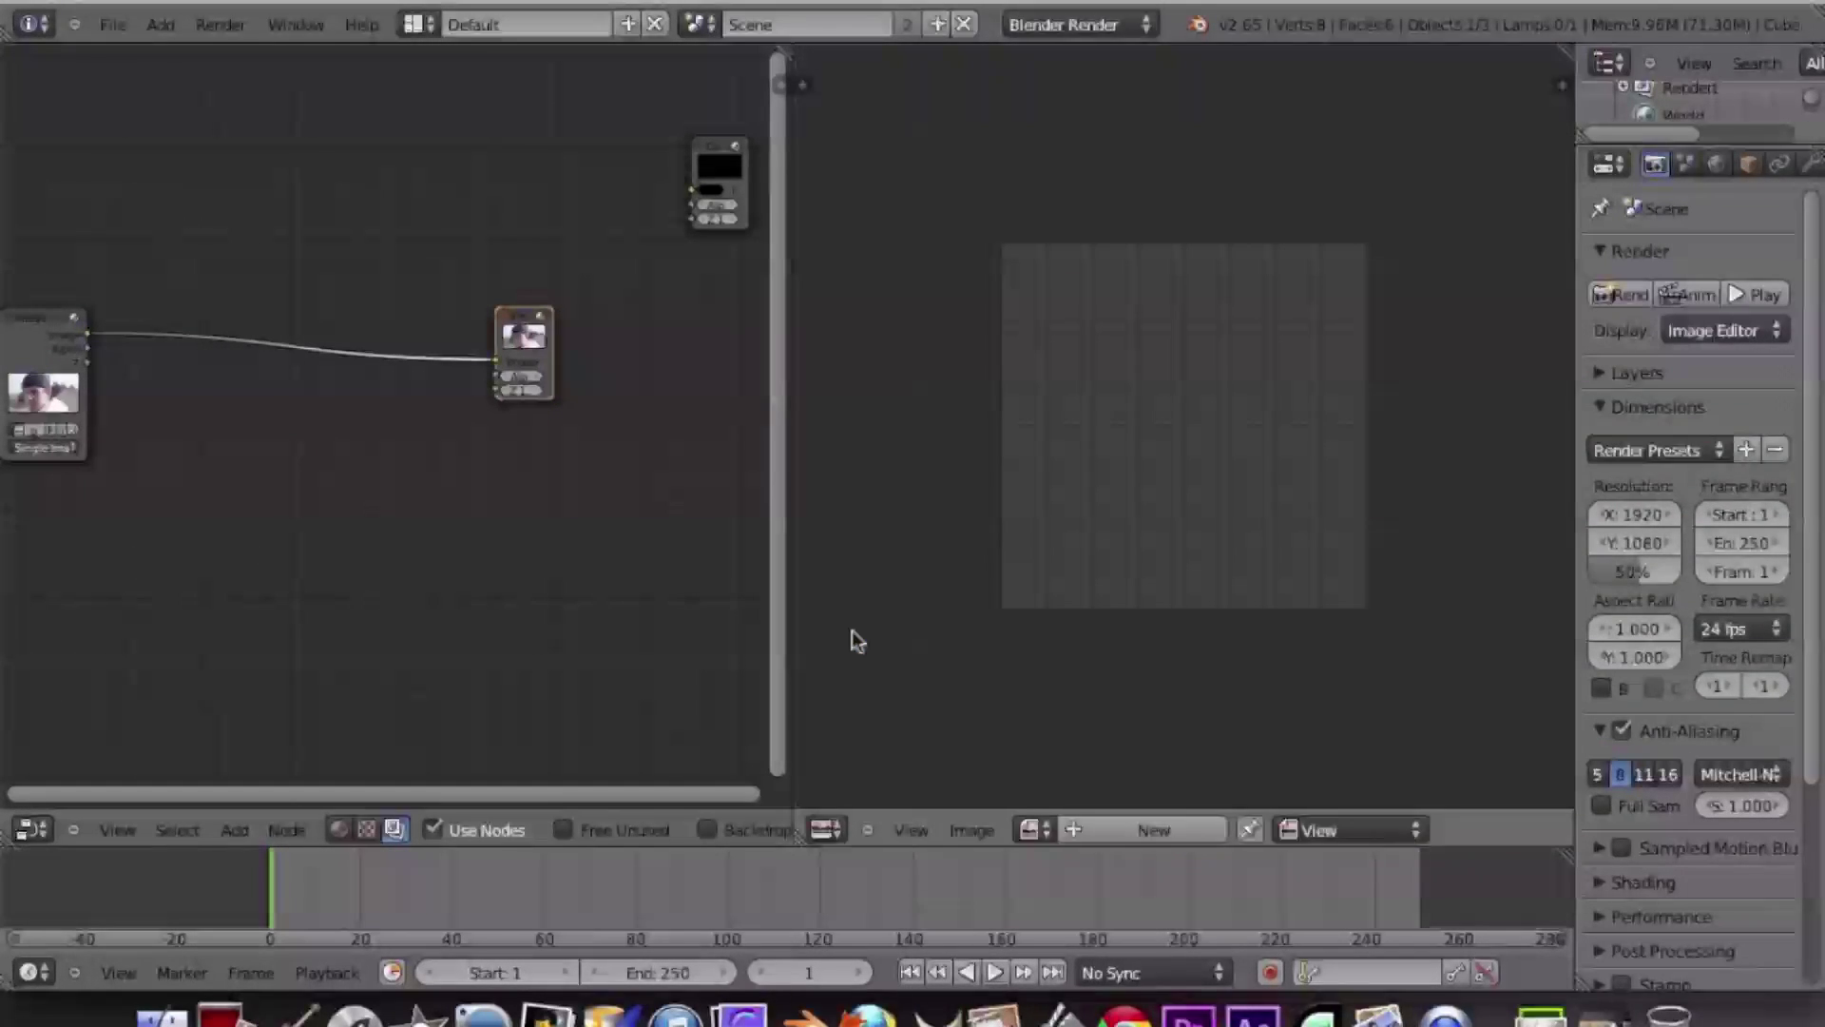
click(1032, 829)
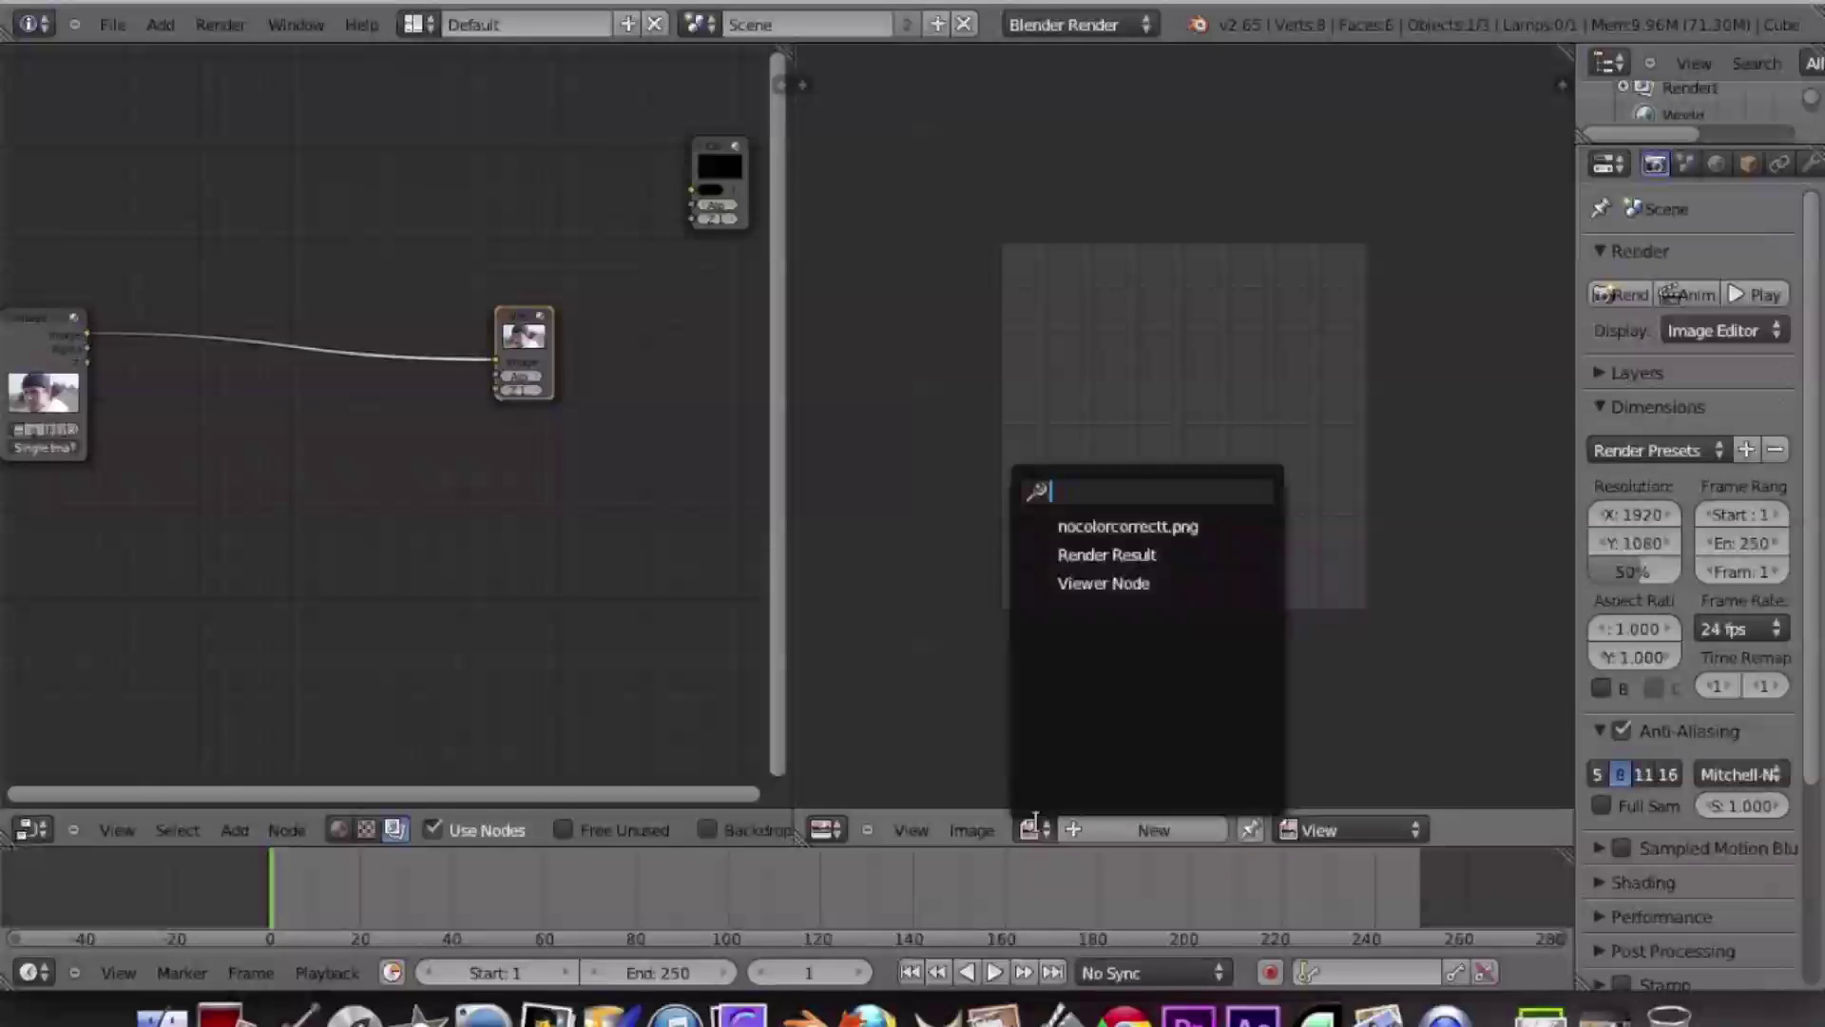
click(1103, 584)
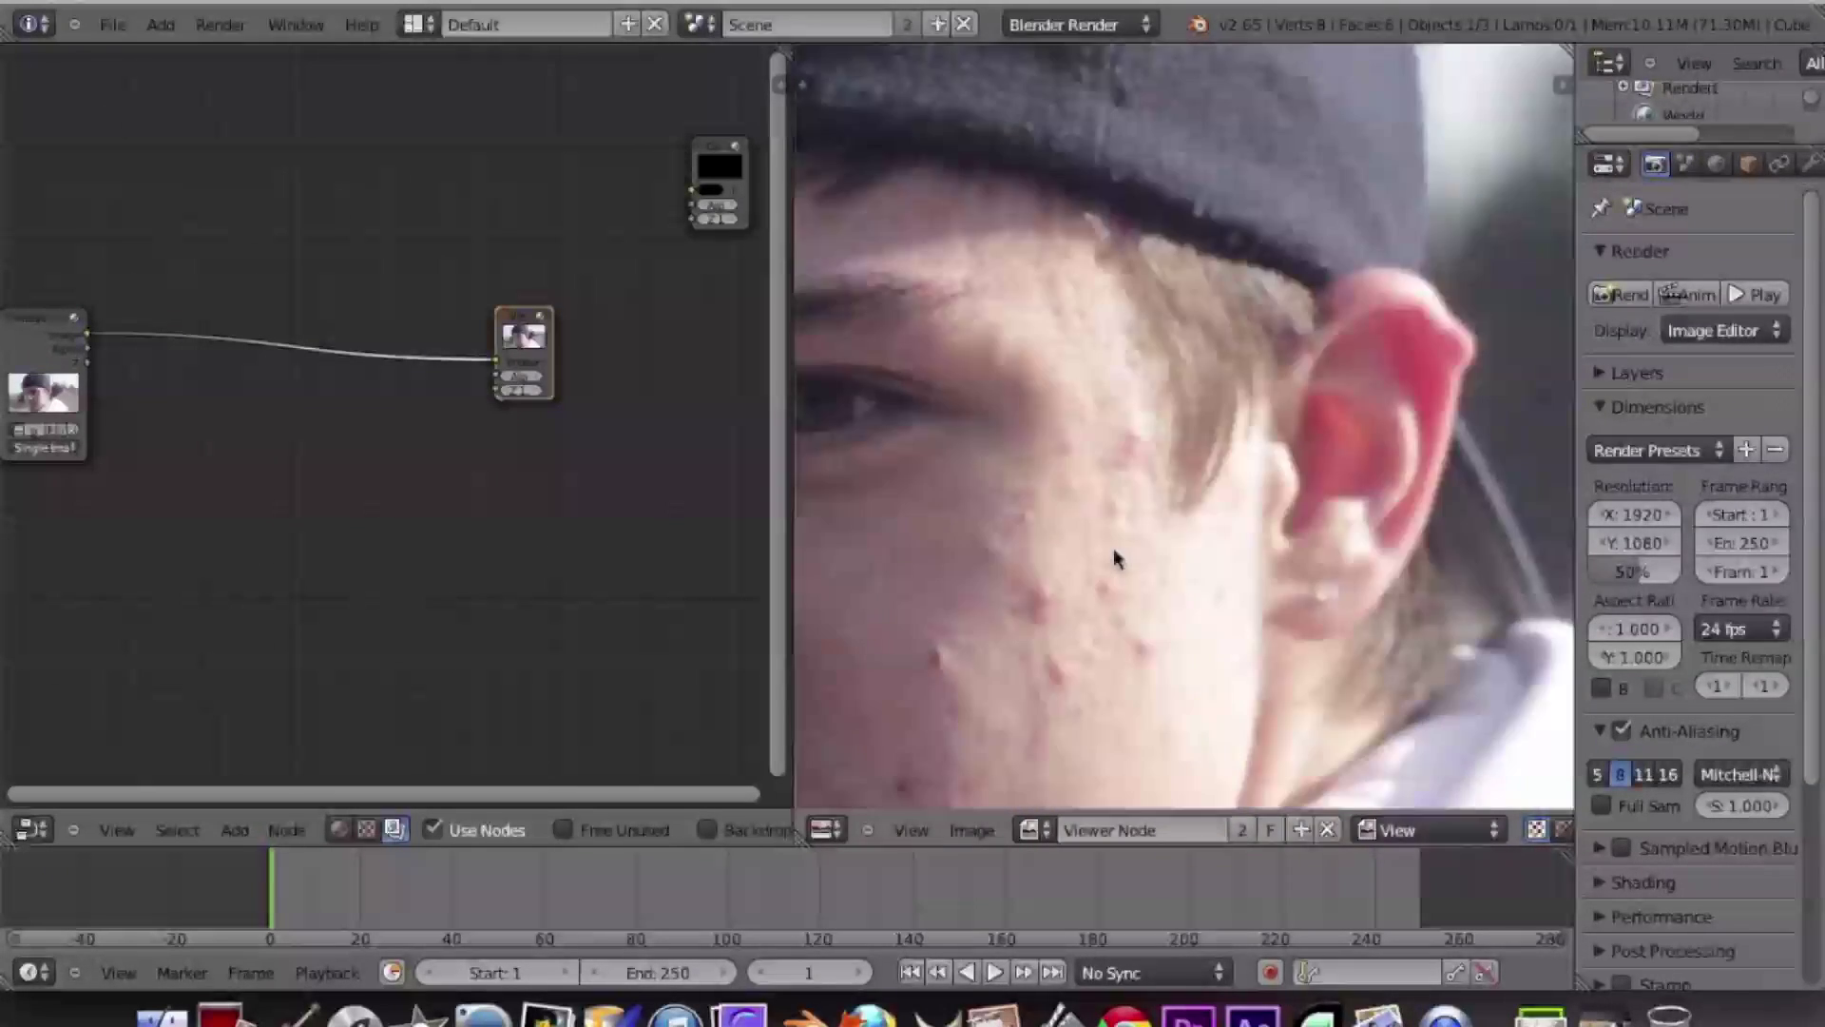
scroll(1114, 551, up, 2)
scroll(1114, 551, down, 1)
scroll(1114, 559, down, 9)
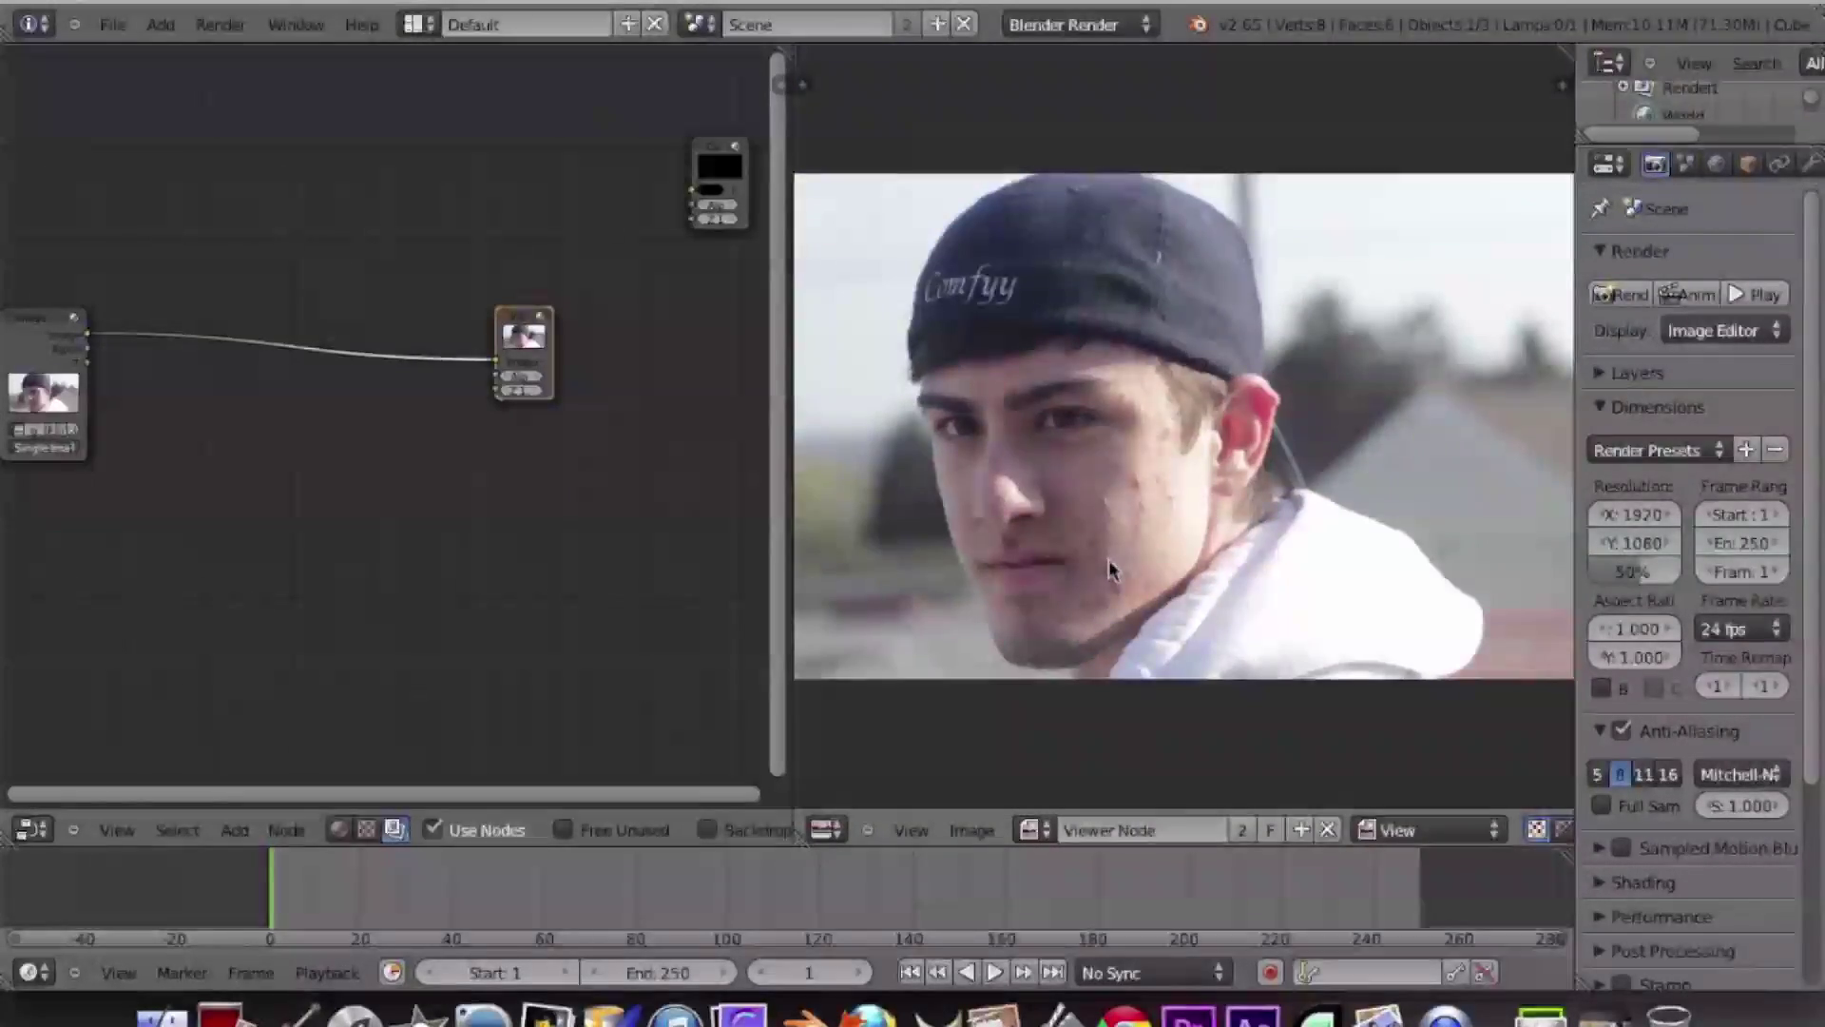
scroll(1112, 568, up, 1)
scroll(1112, 570, up, 1)
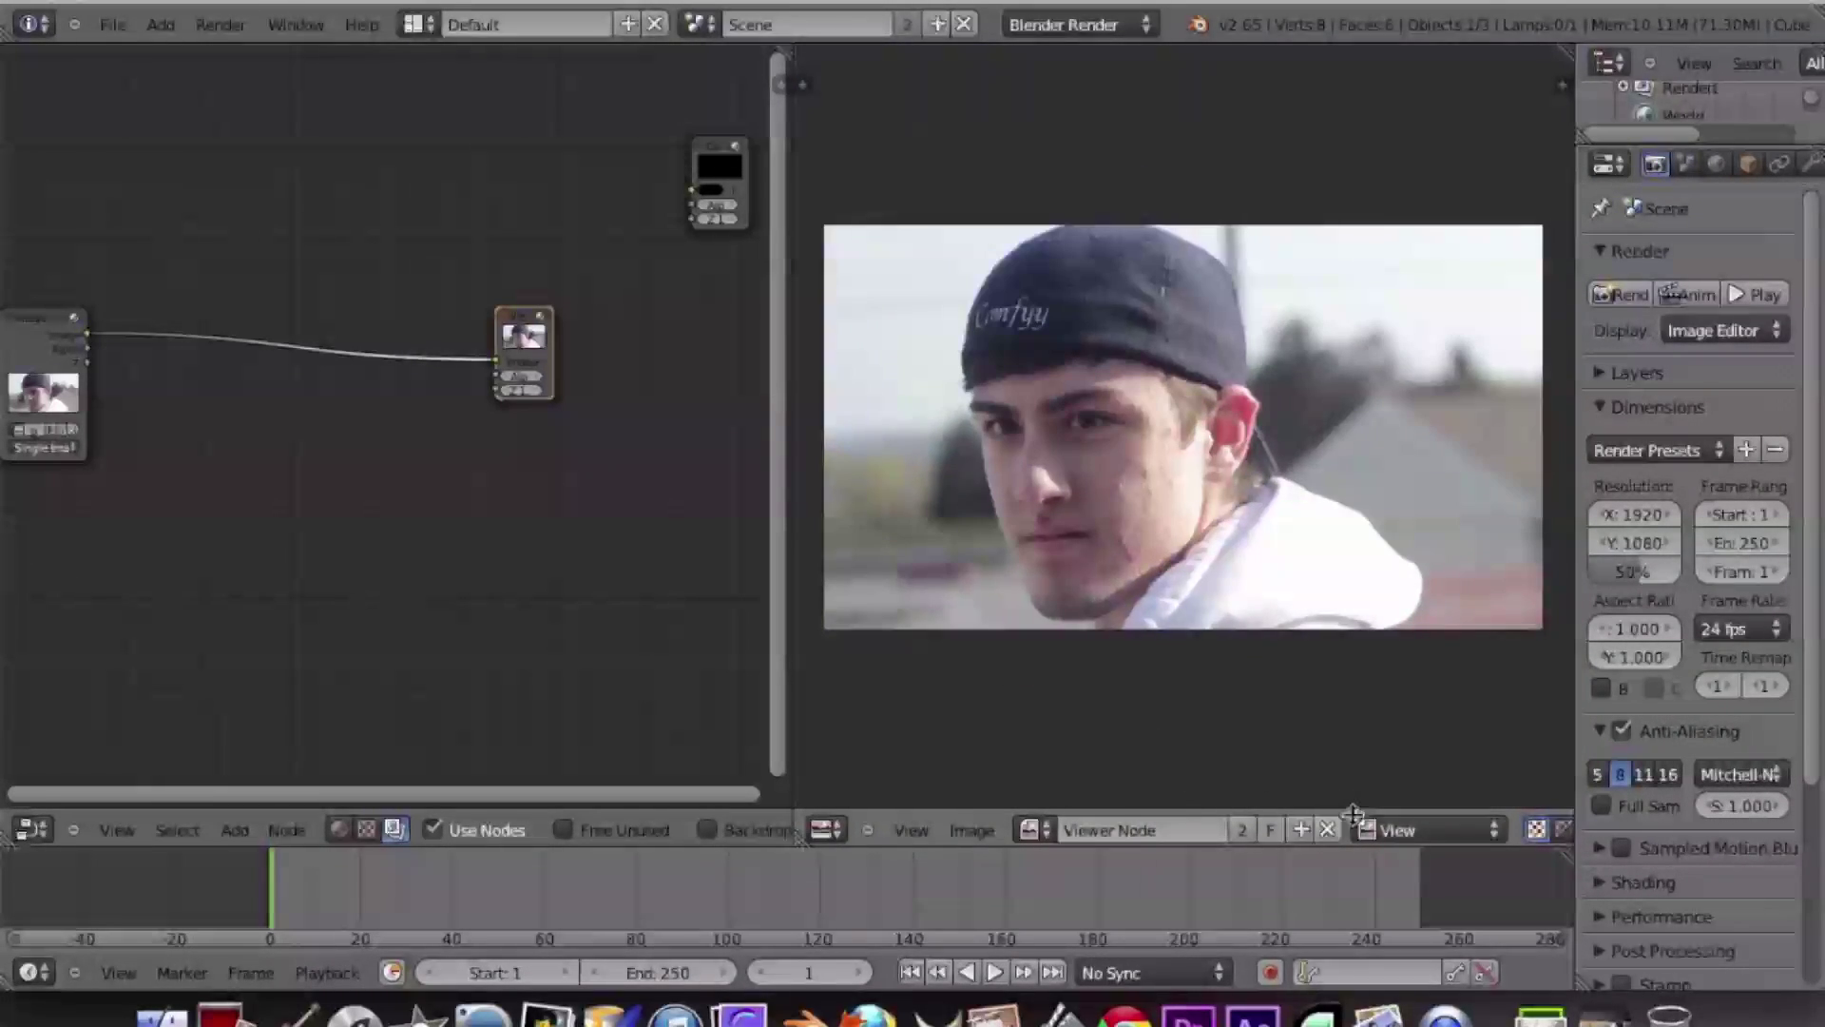
- Switch the image editor to Mask mode and set render resolution to 100%
click(1383, 831)
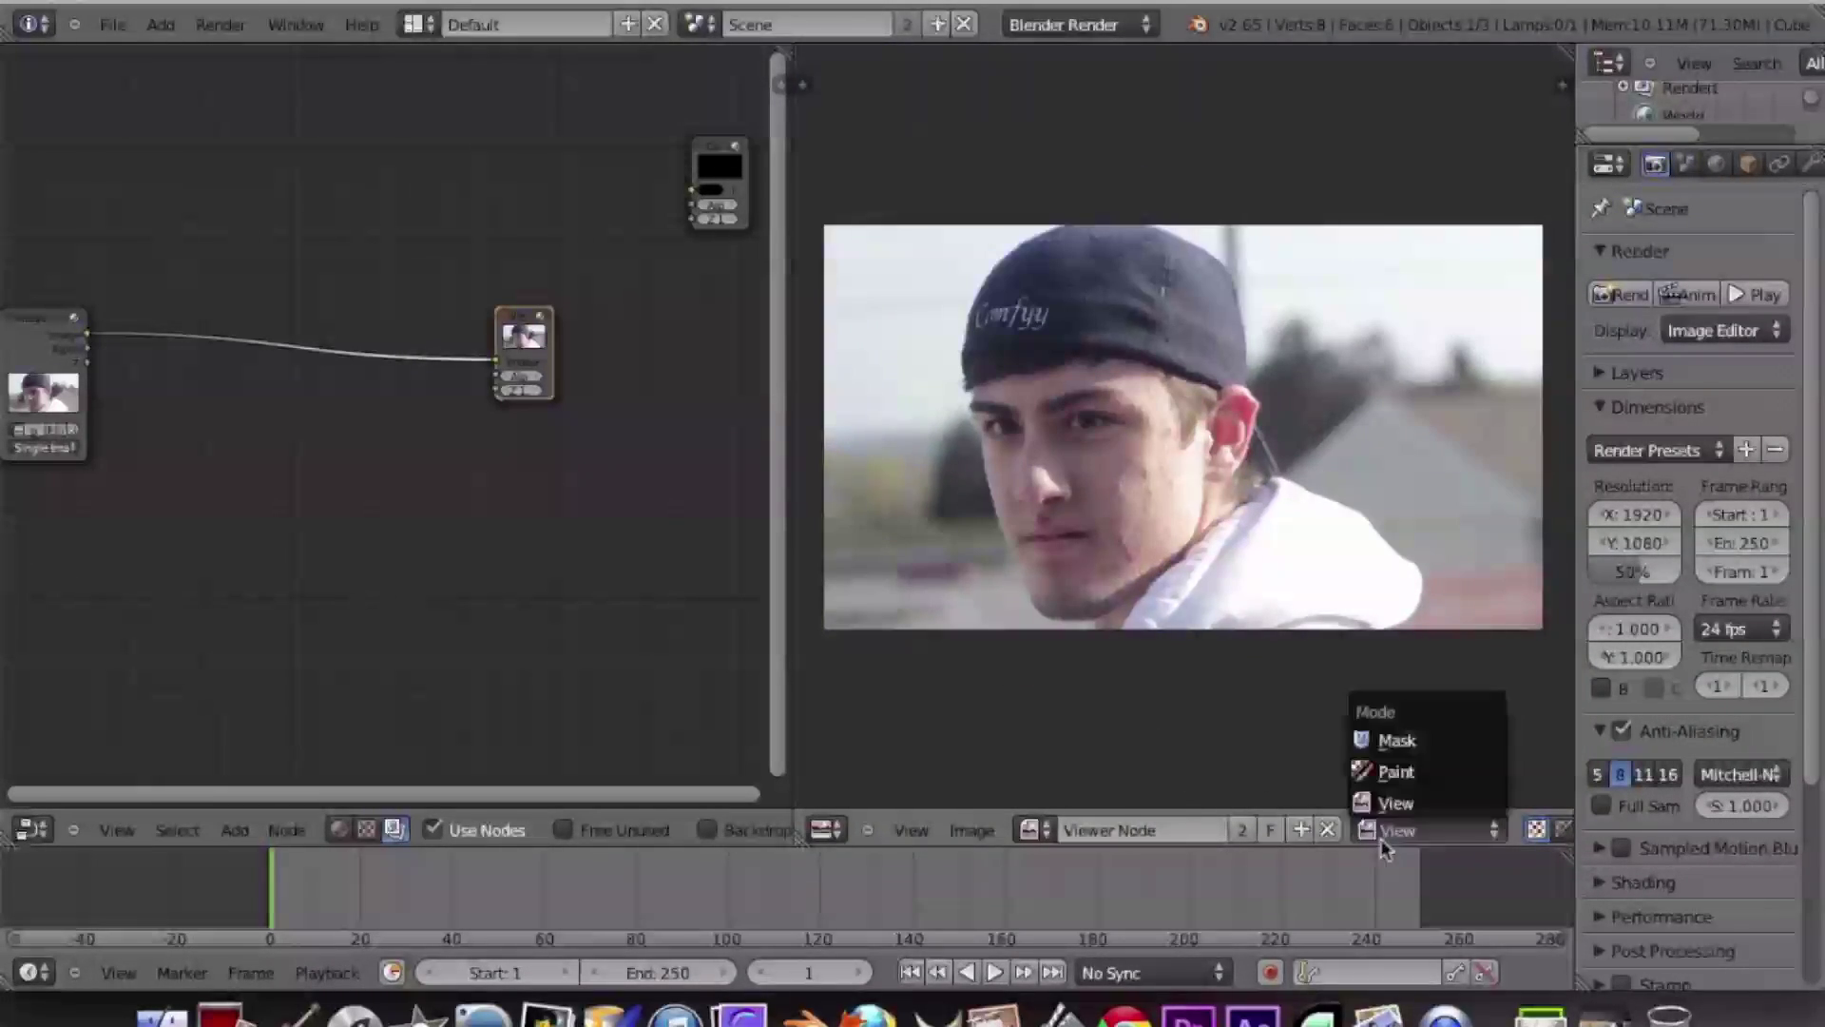
click(1394, 740)
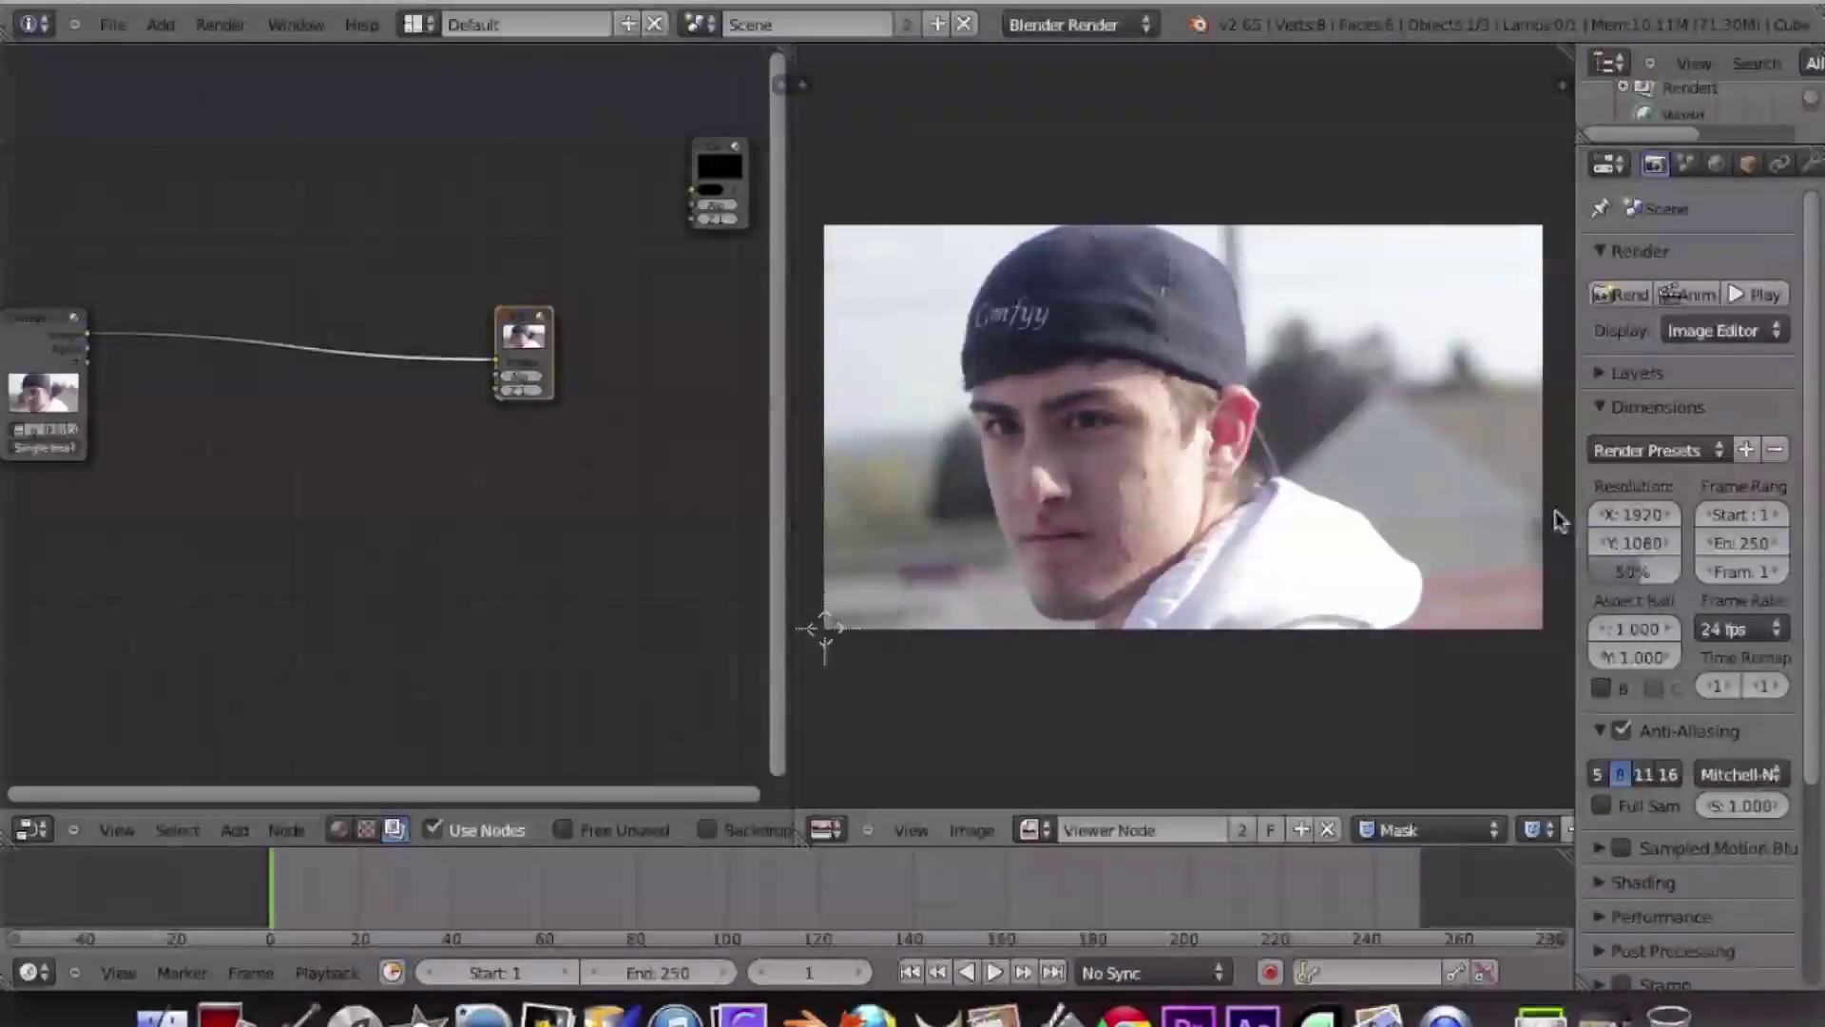
click(1632, 571)
text(100)
key(Return)
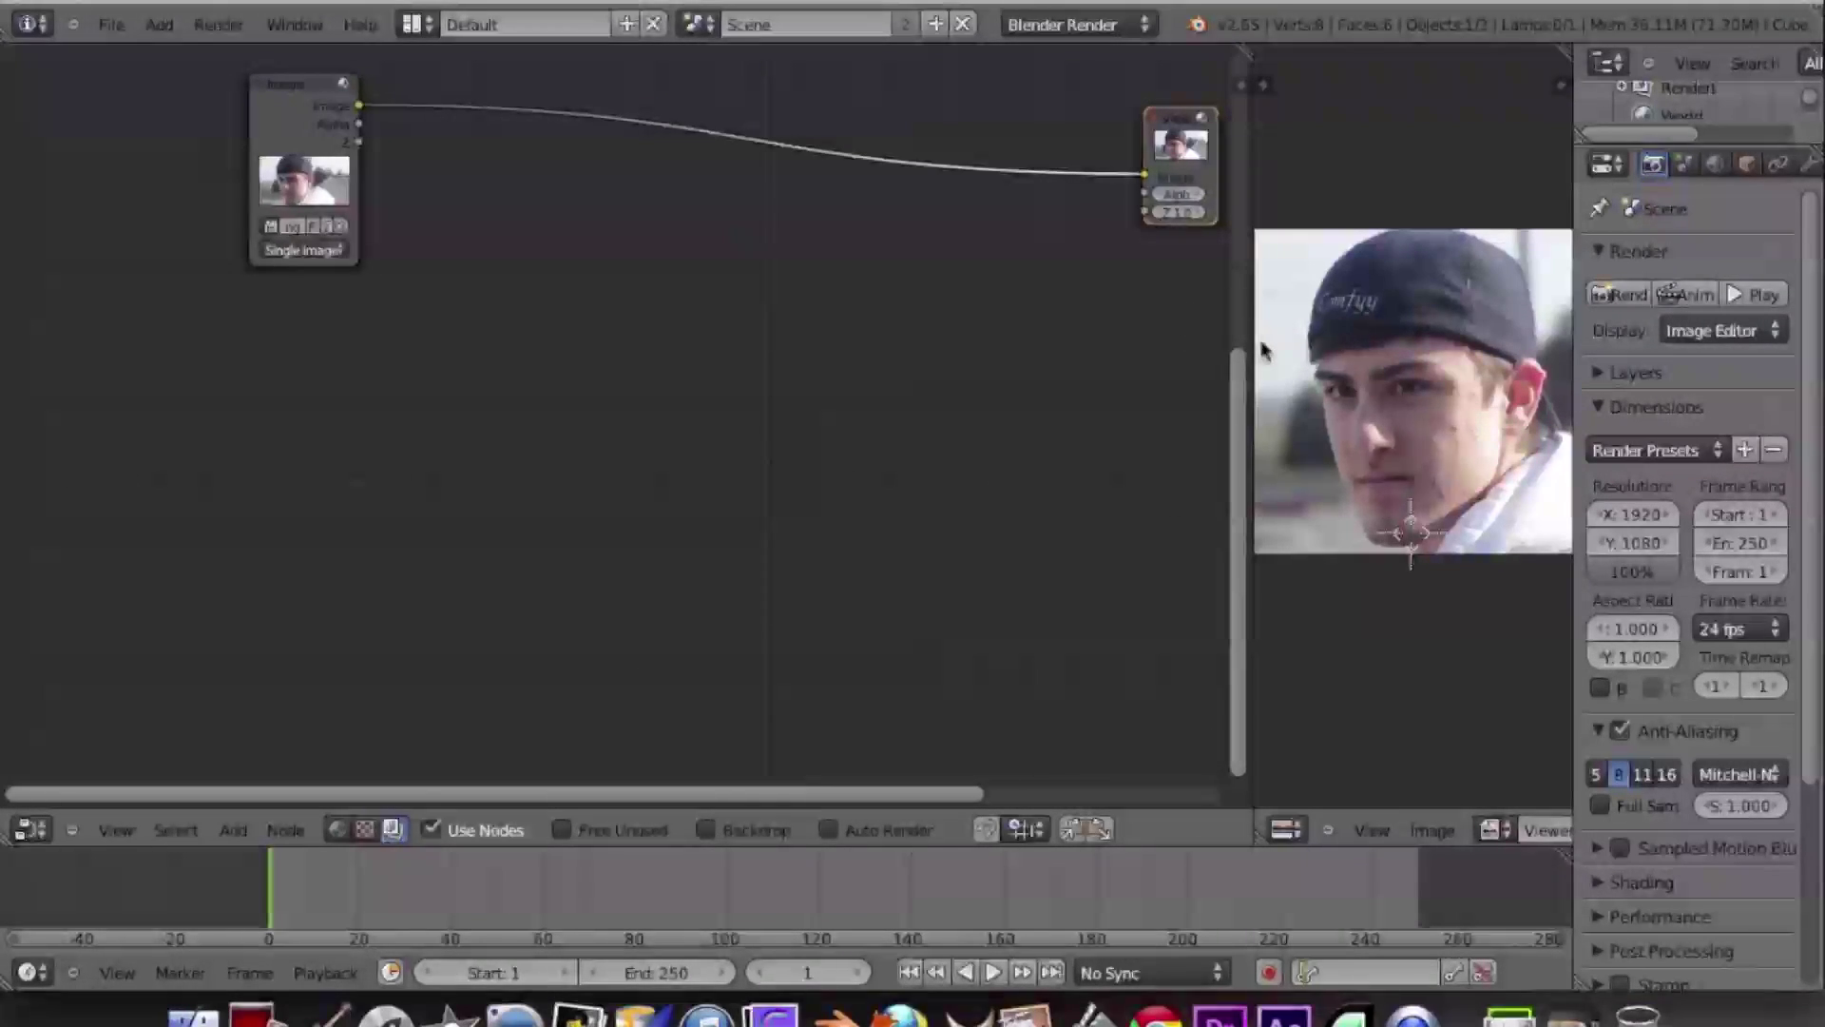
- Enlarge the image editor over the node editor and pan the portrait into view
drag(1248, 348, 1237, 348)
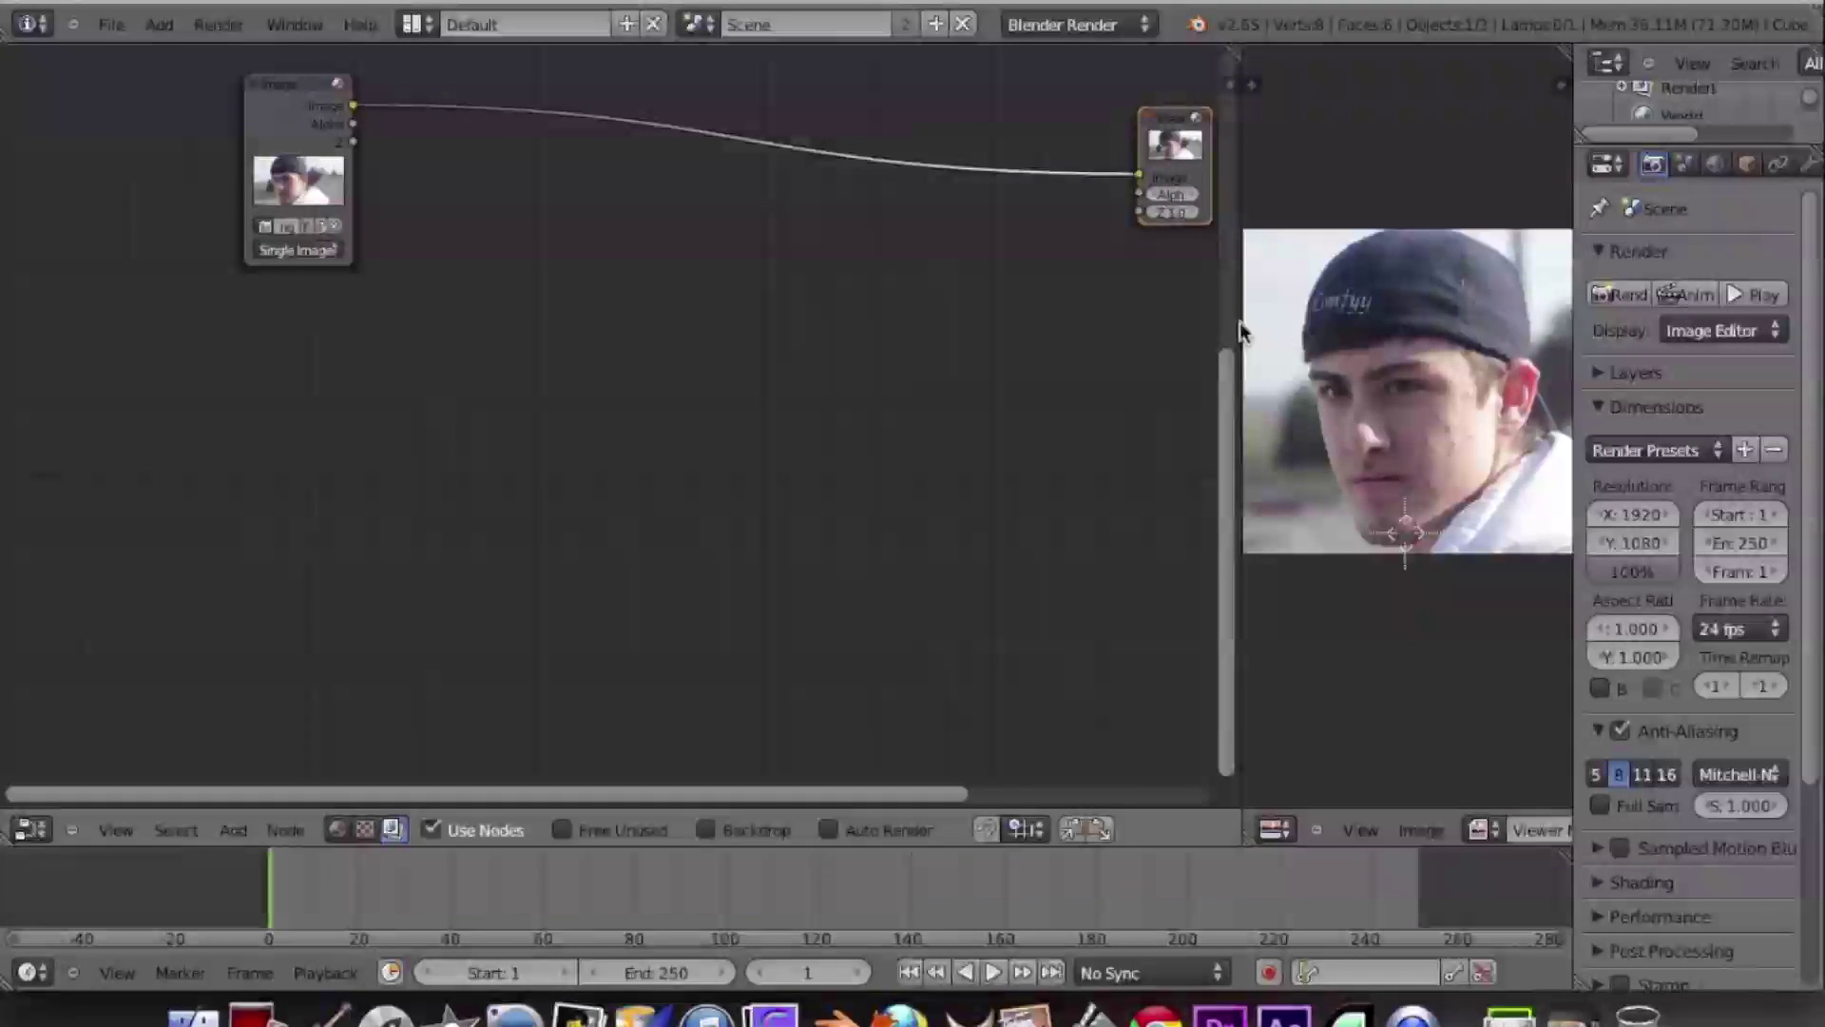
drag(1241, 326, 211, 447)
middle_drag(869, 410, 877, 453)
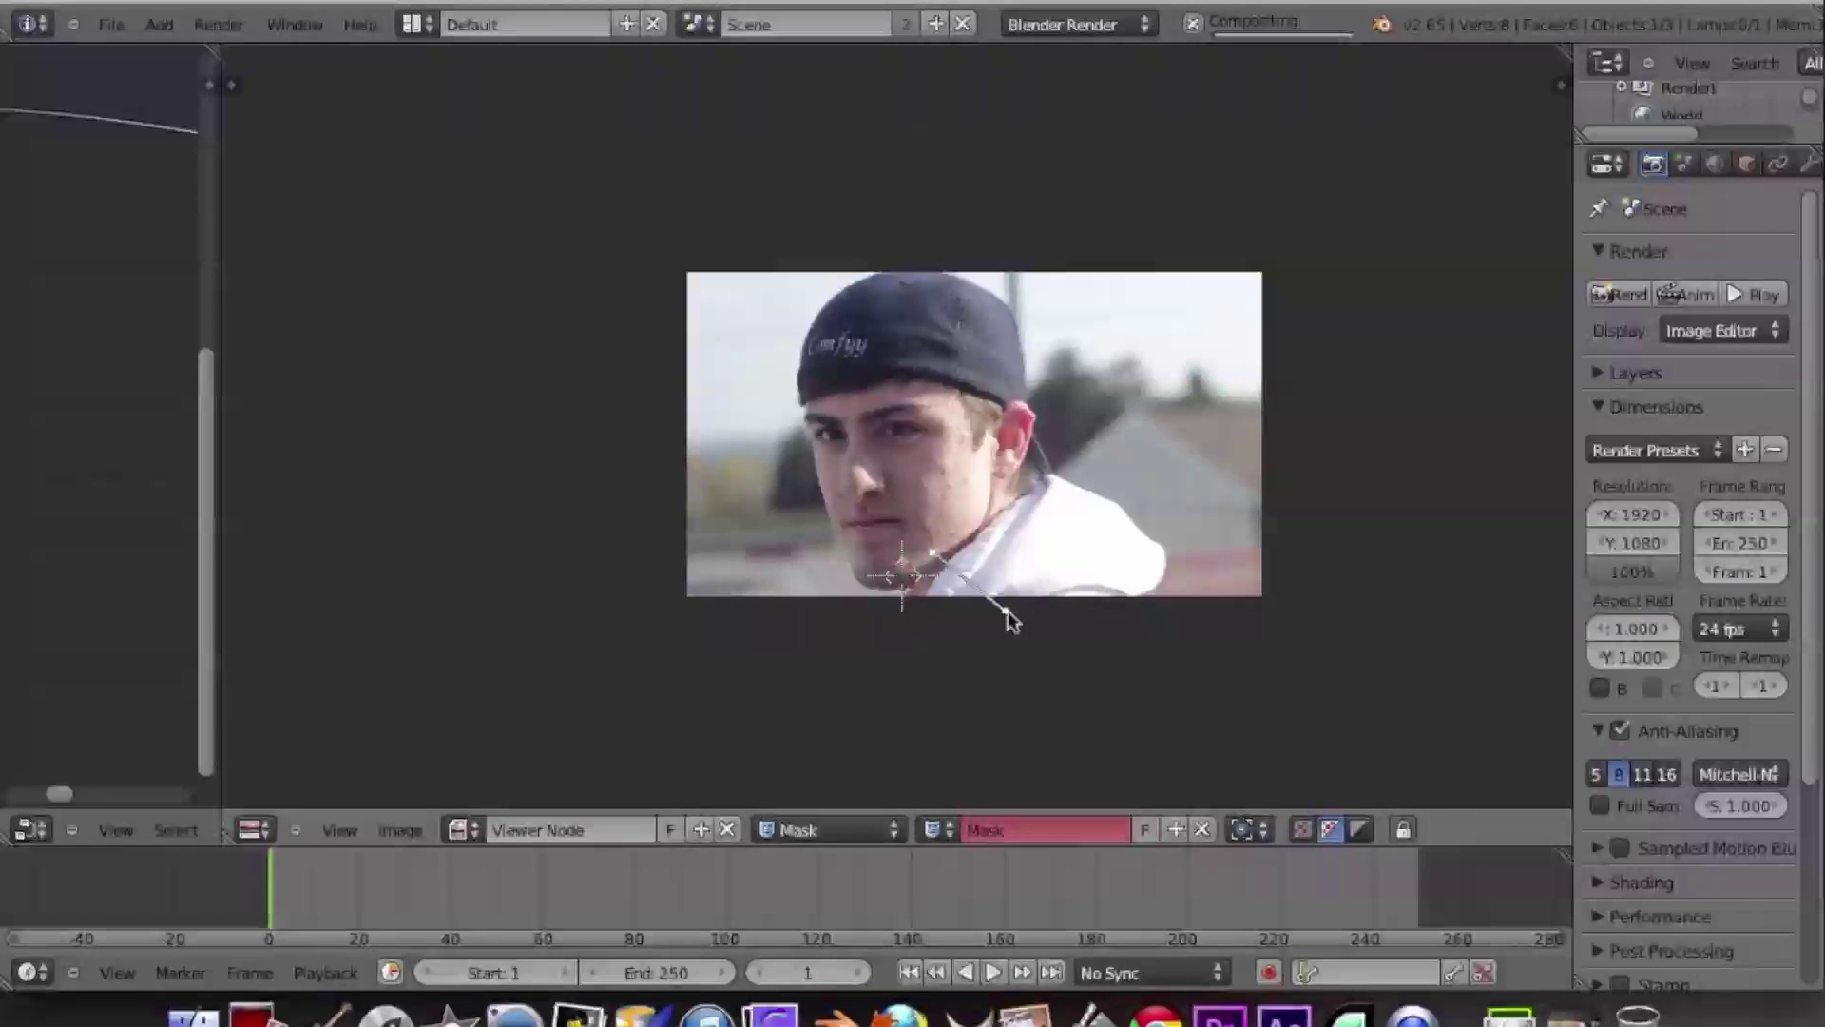
- Place and adjust mask points along the face from the cap brim to the cheek and chin
drag(964, 577, 956, 578)
ctrl+click(986, 511)
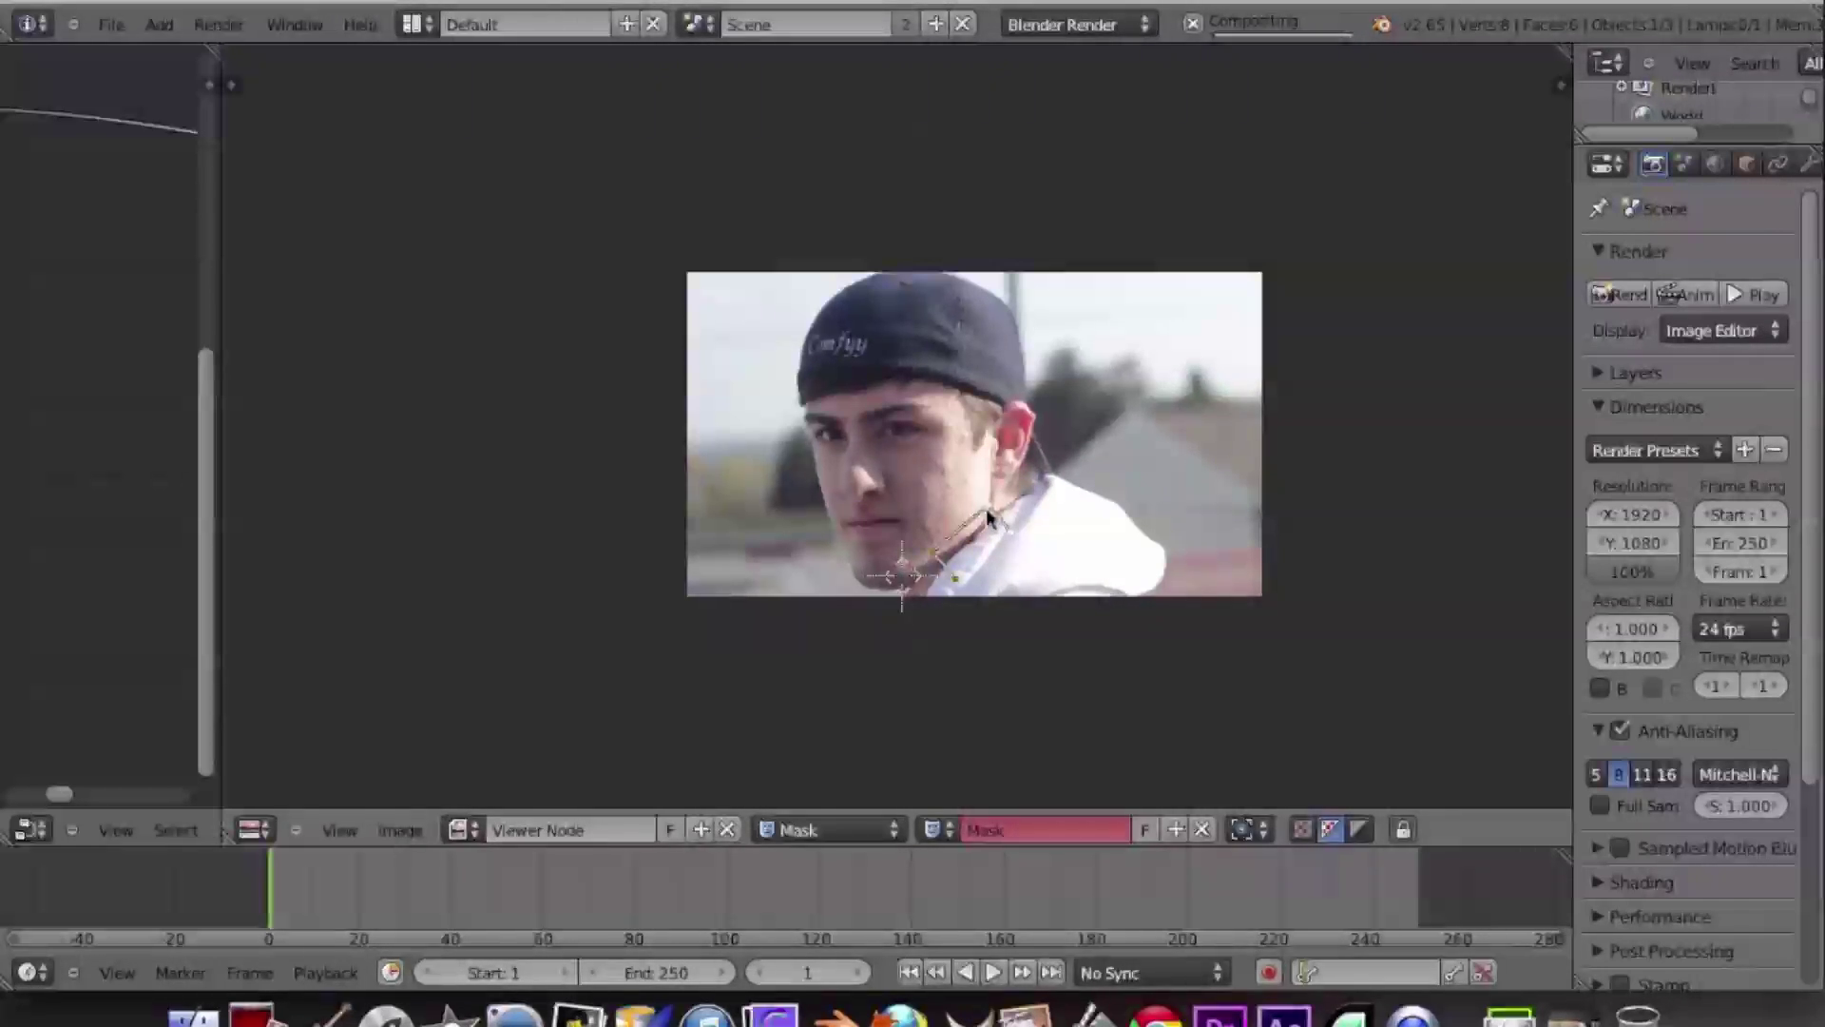
ctrl+click(992, 412)
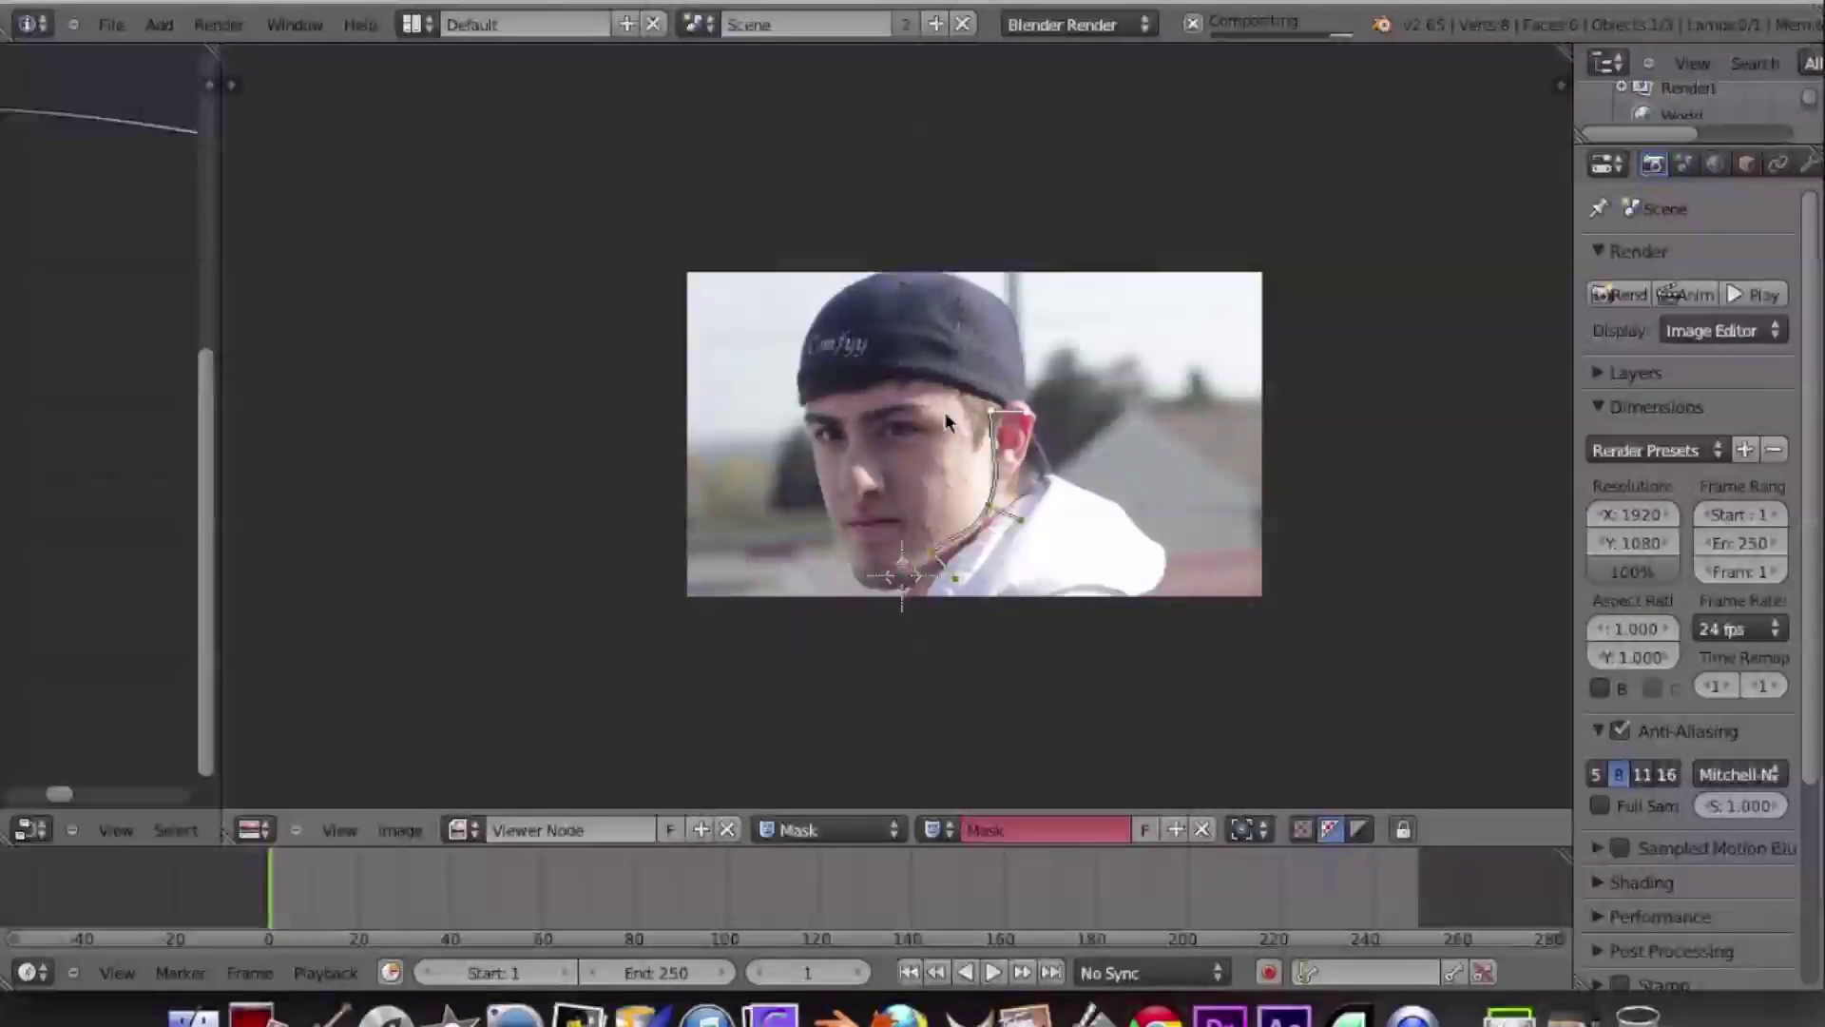
drag(994, 415, 867, 371)
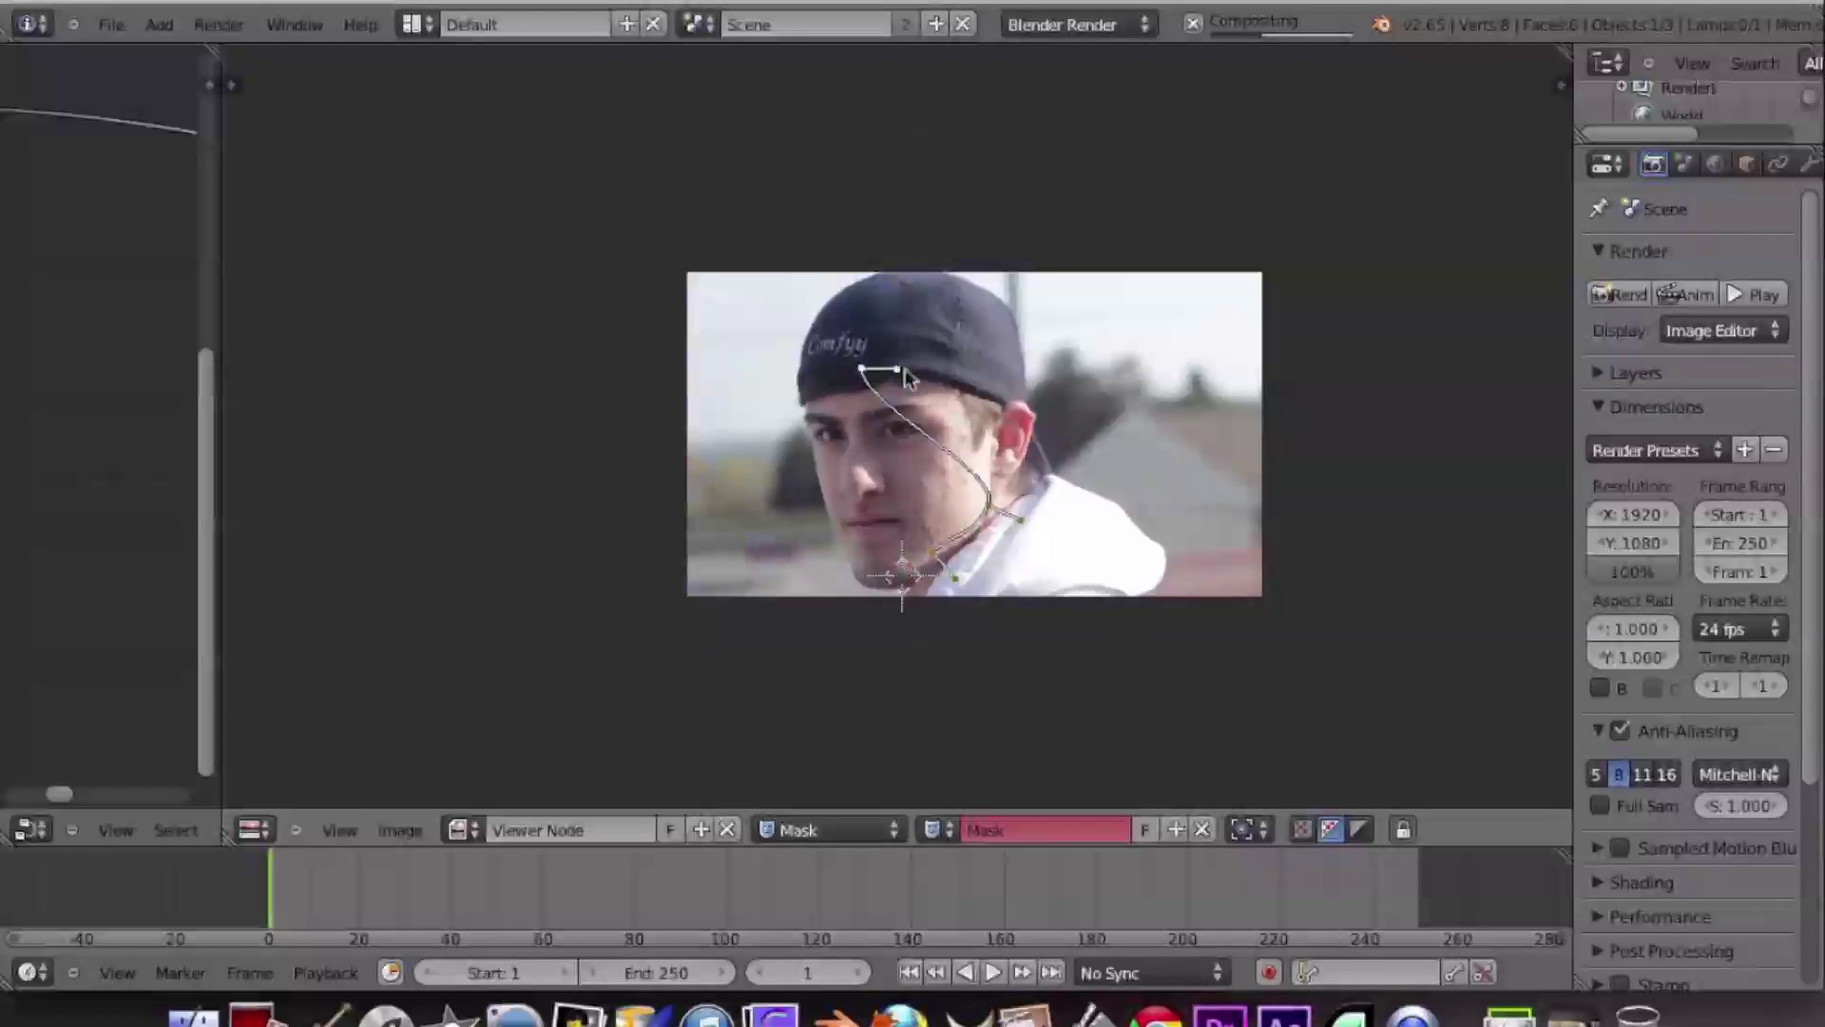
drag(824, 371, 861, 342)
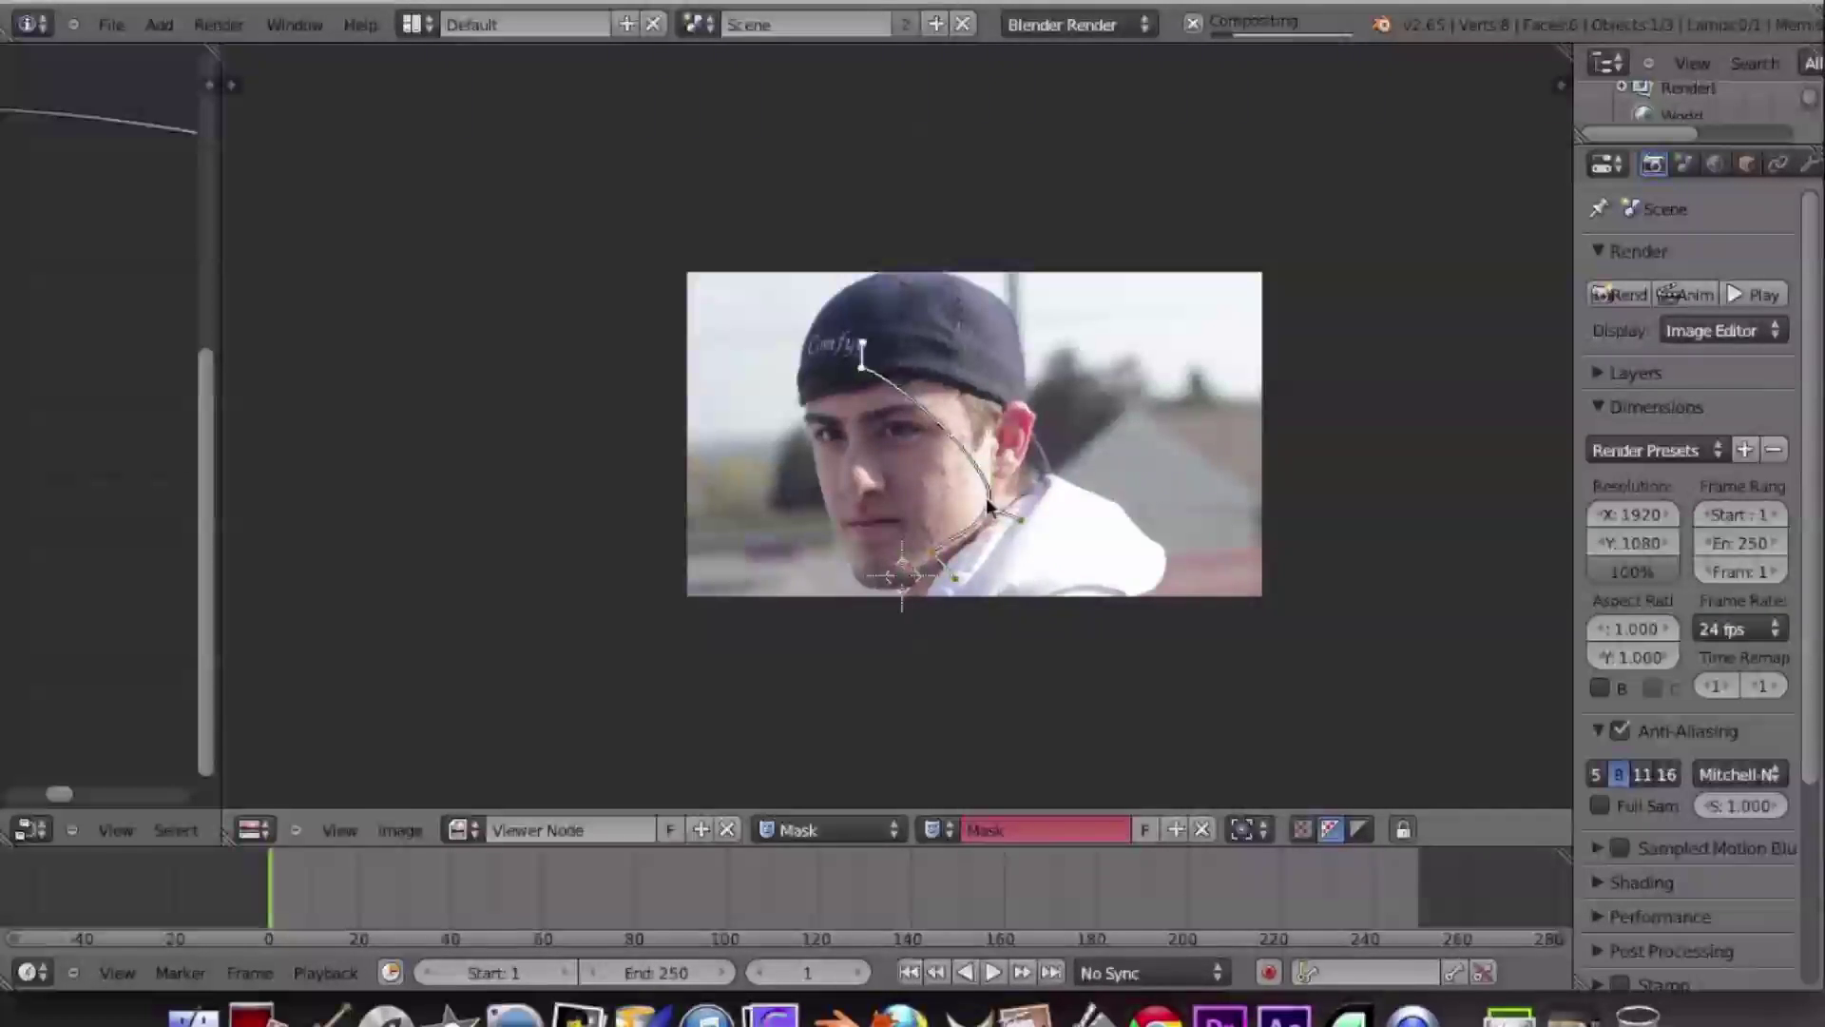
mouse_move(993, 485)
mouse_down()
mouse_move(1000, 463)
mouse_move(1007, 485)
mouse_up()
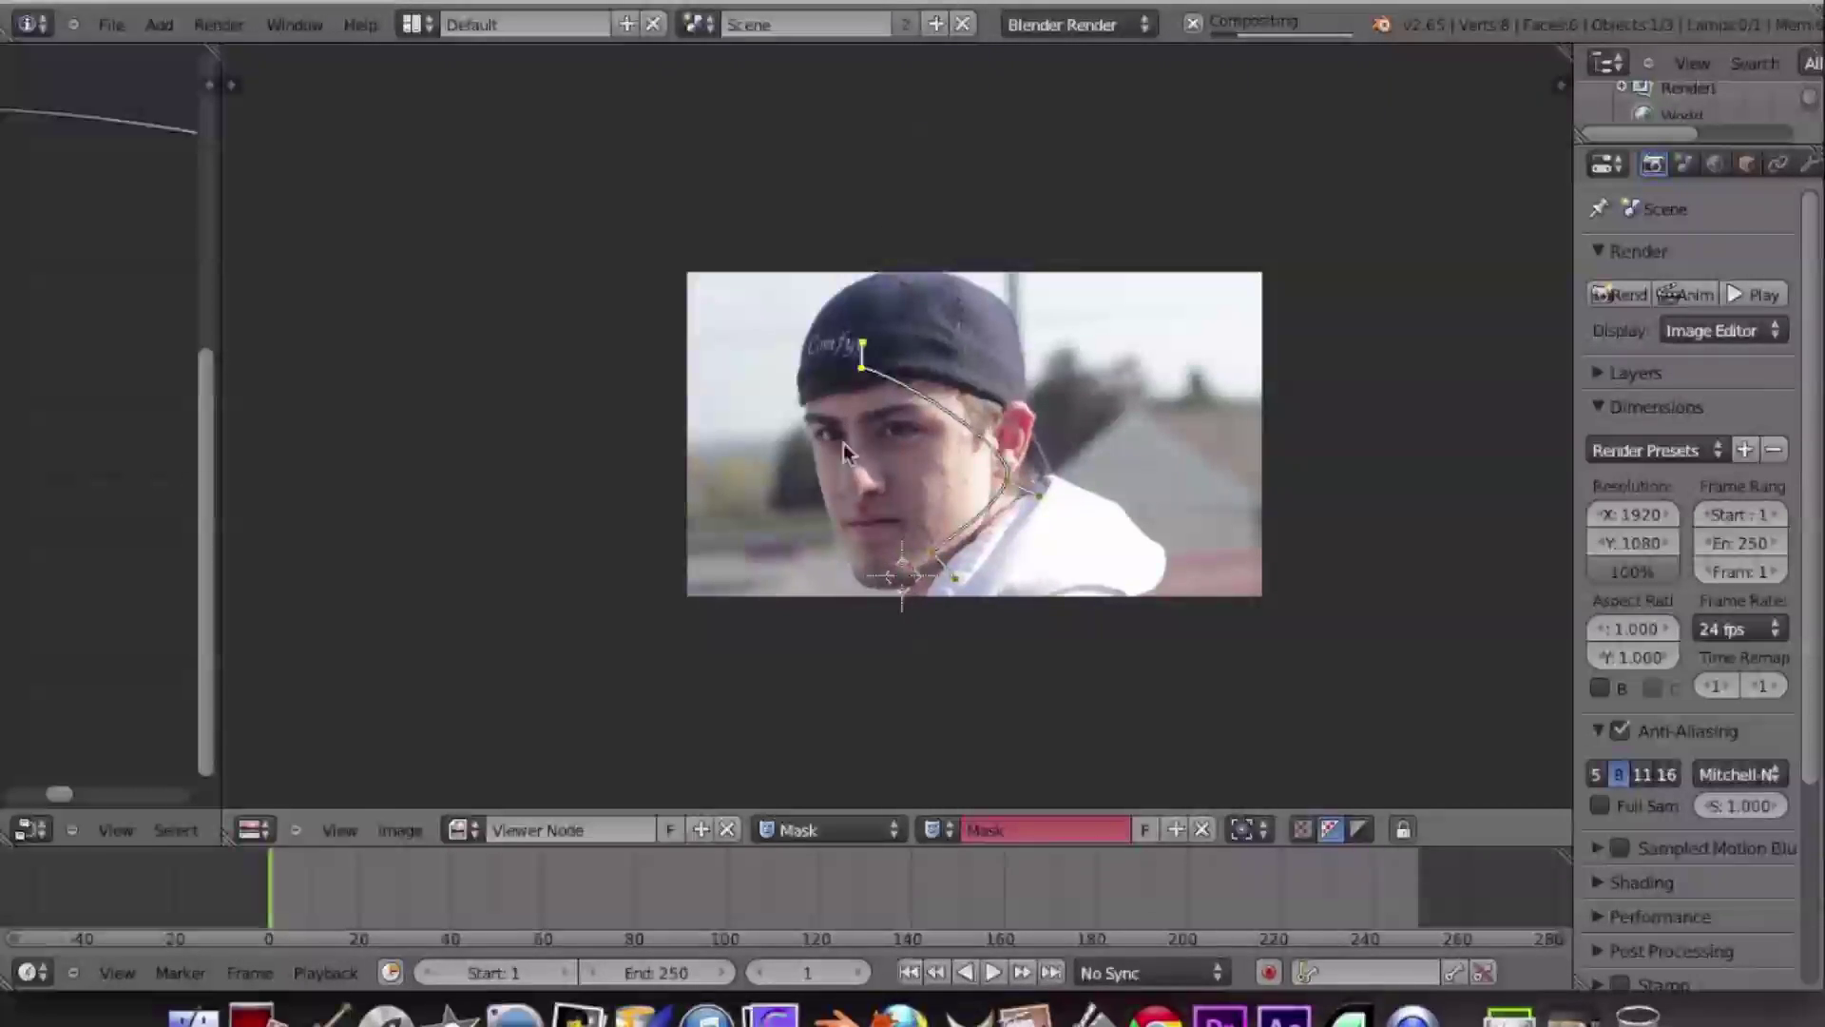
ctrl+click(827, 501)
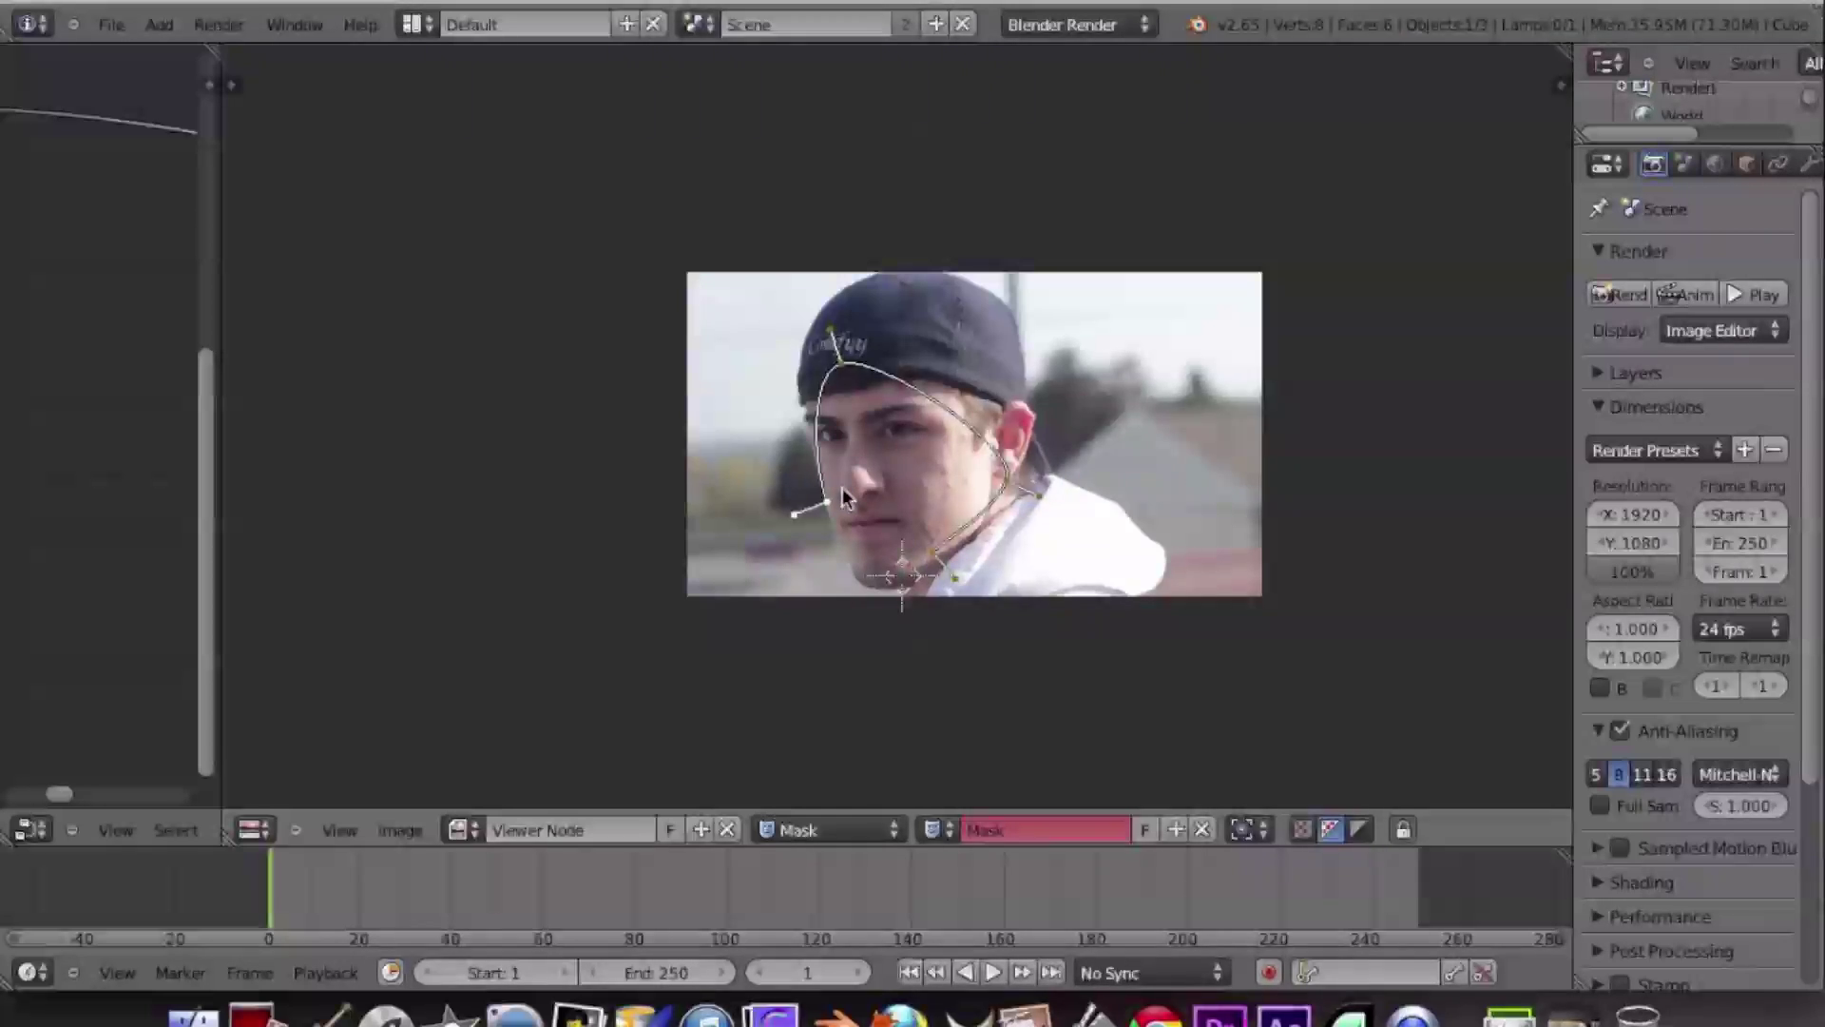
- Close the mask into a cyclic loop and pull the chin point down to fit the jaw
key(a)
key(t)
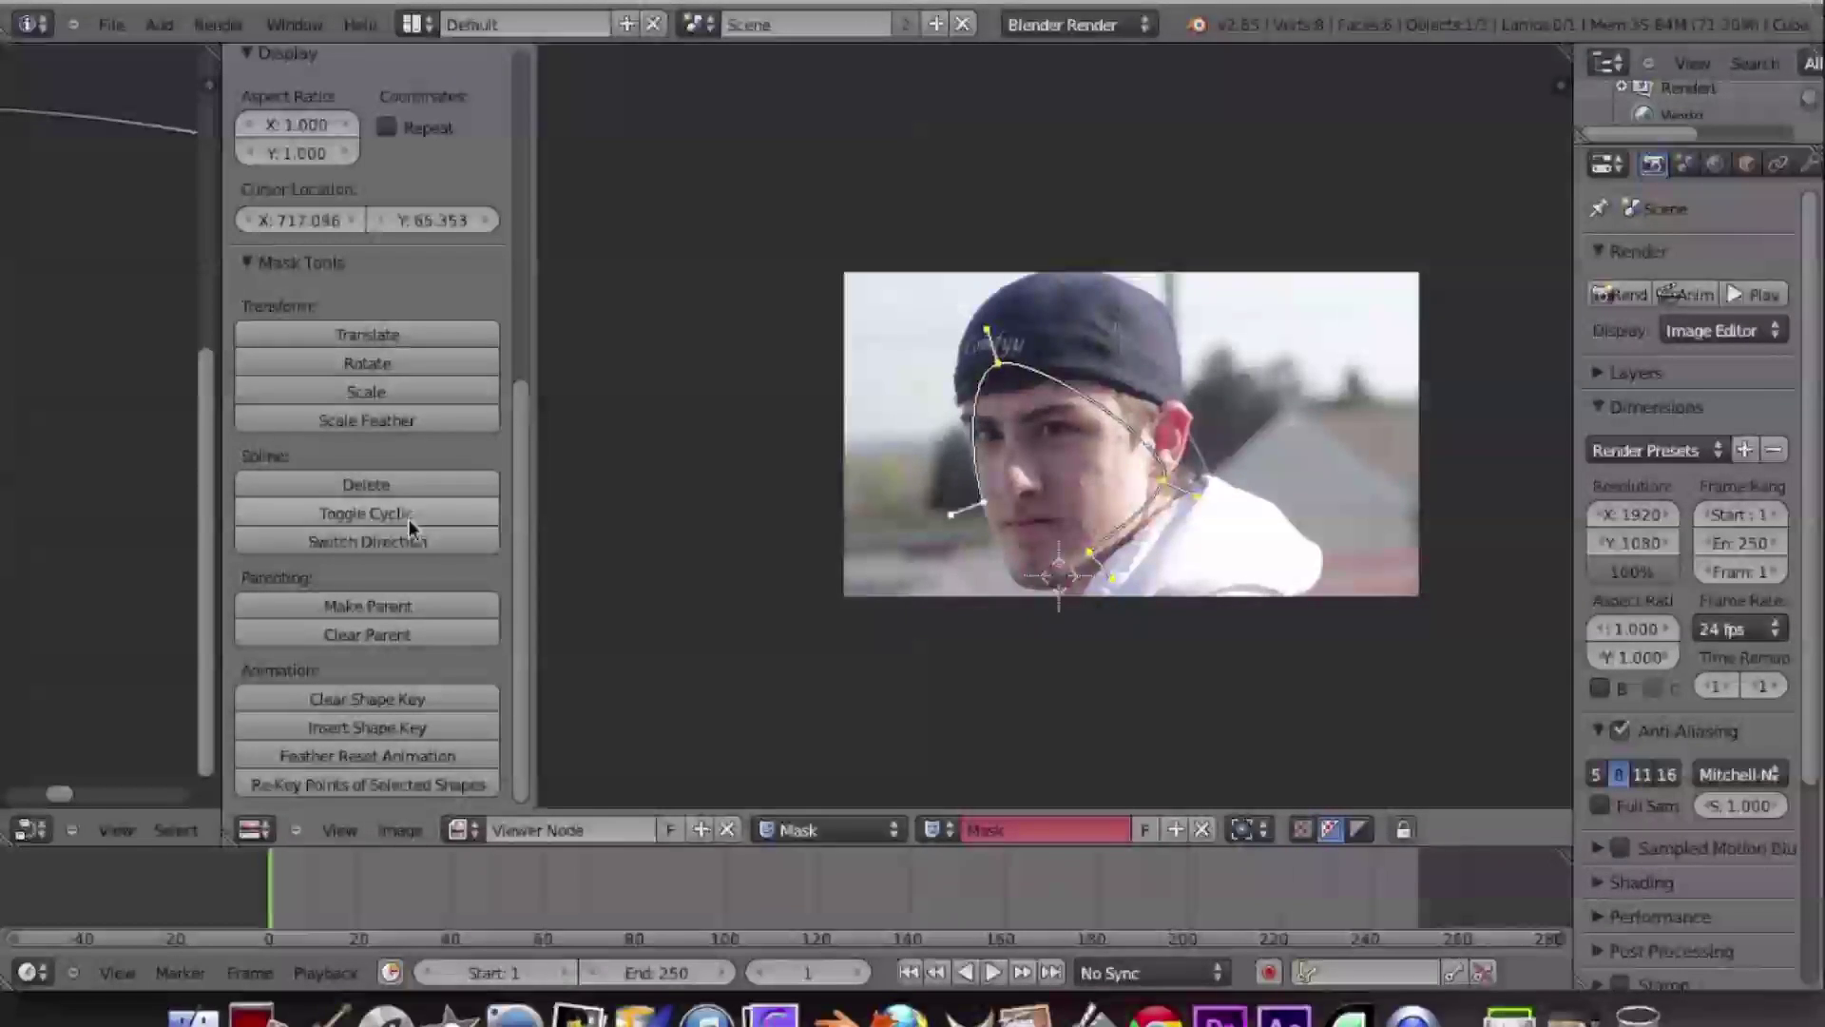
click(409, 521)
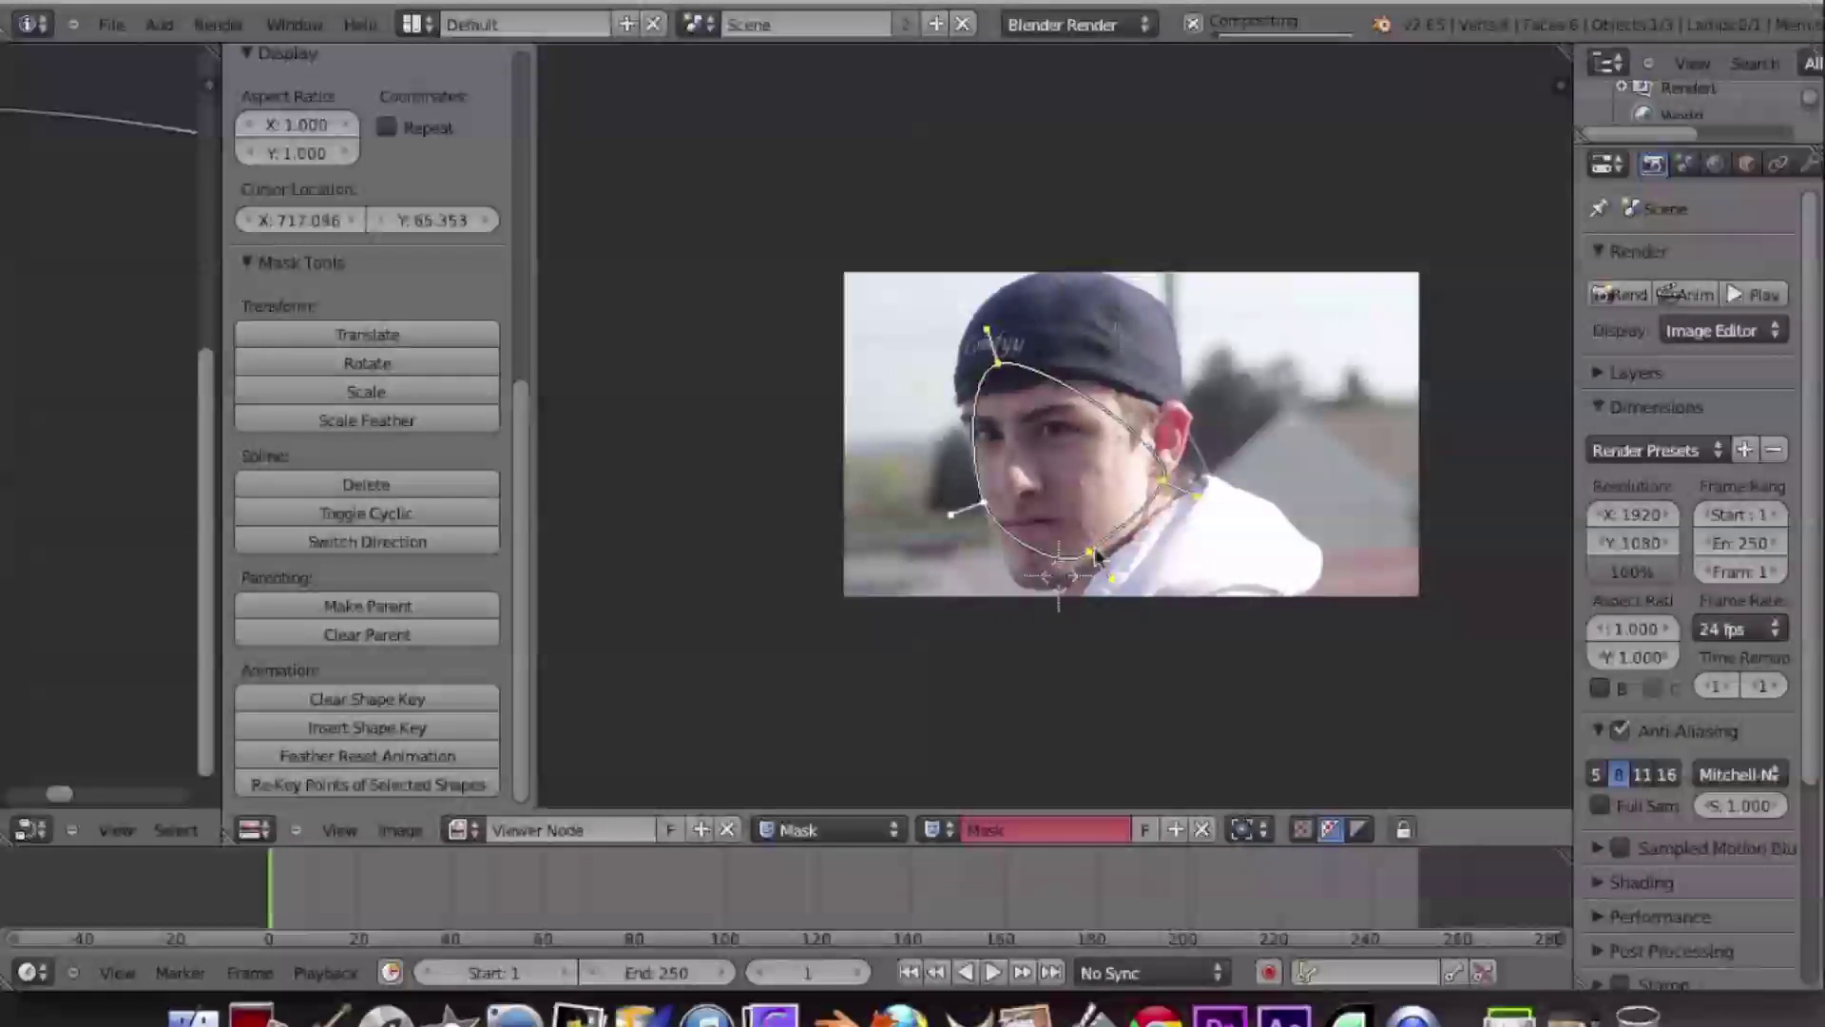
drag(1086, 568, 1051, 580)
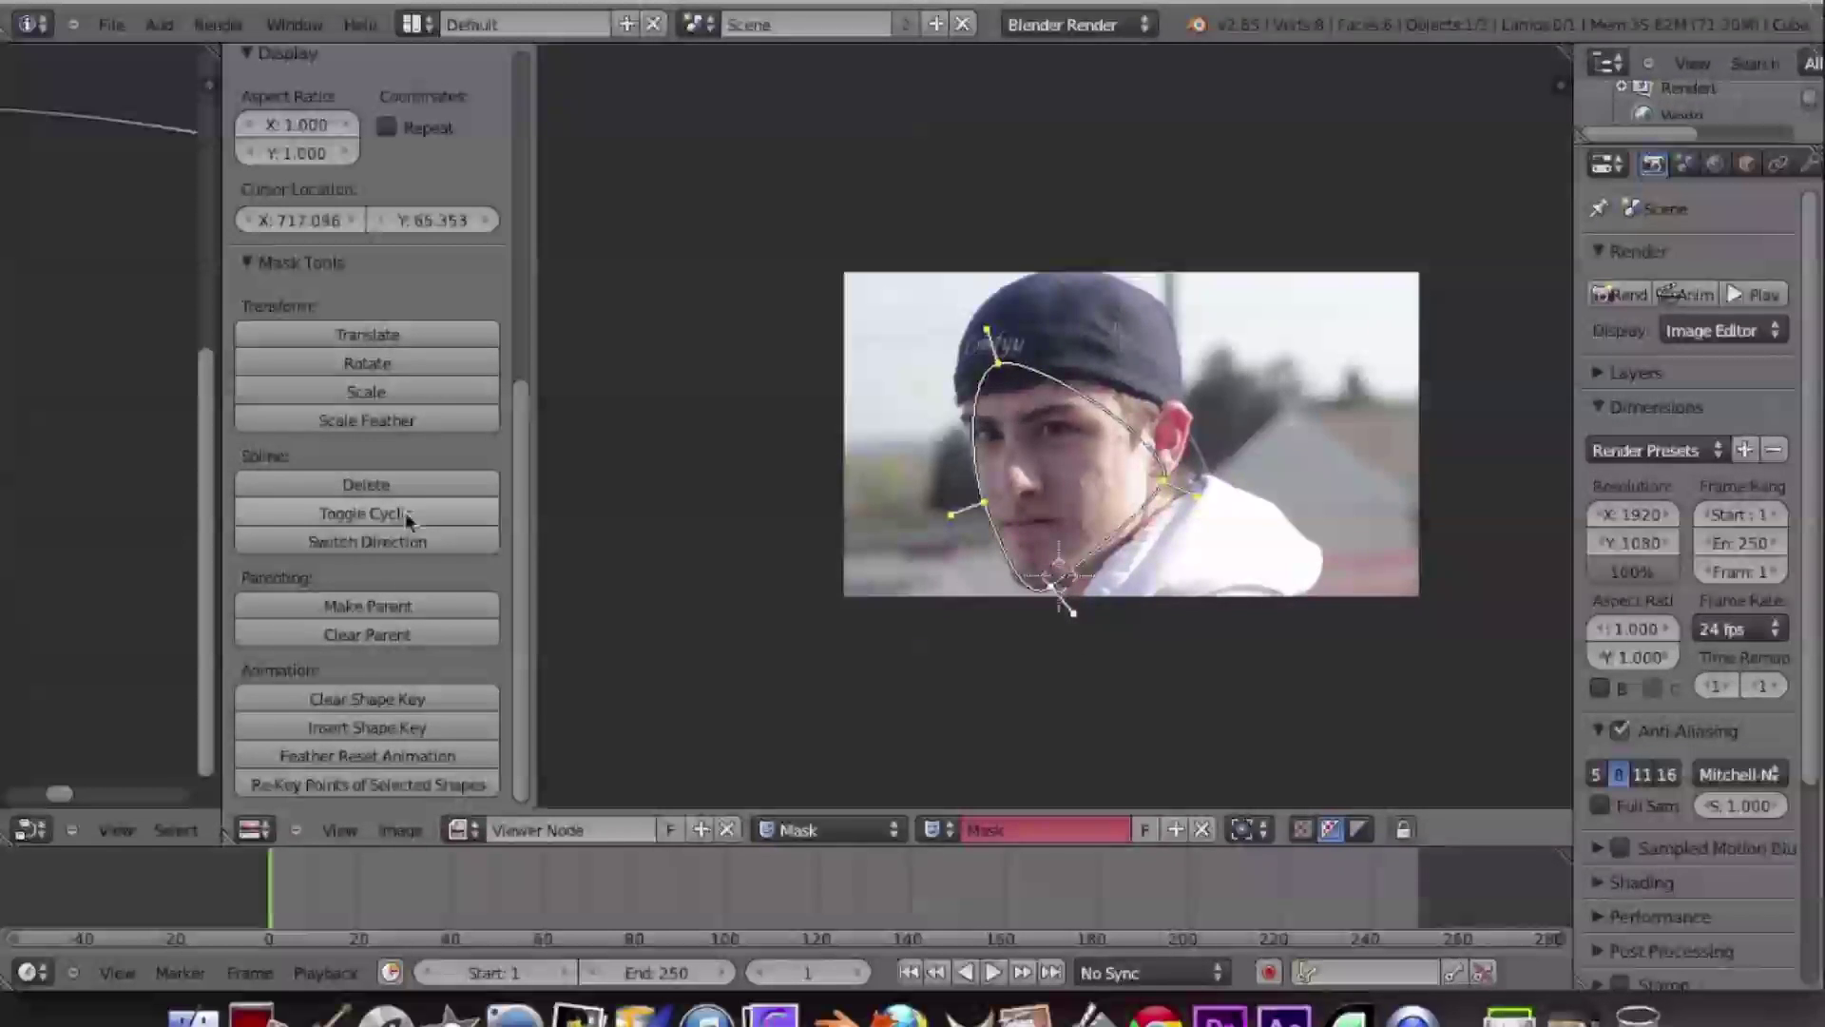
- Widen the mask's feather with Scale Feather
click(401, 418)
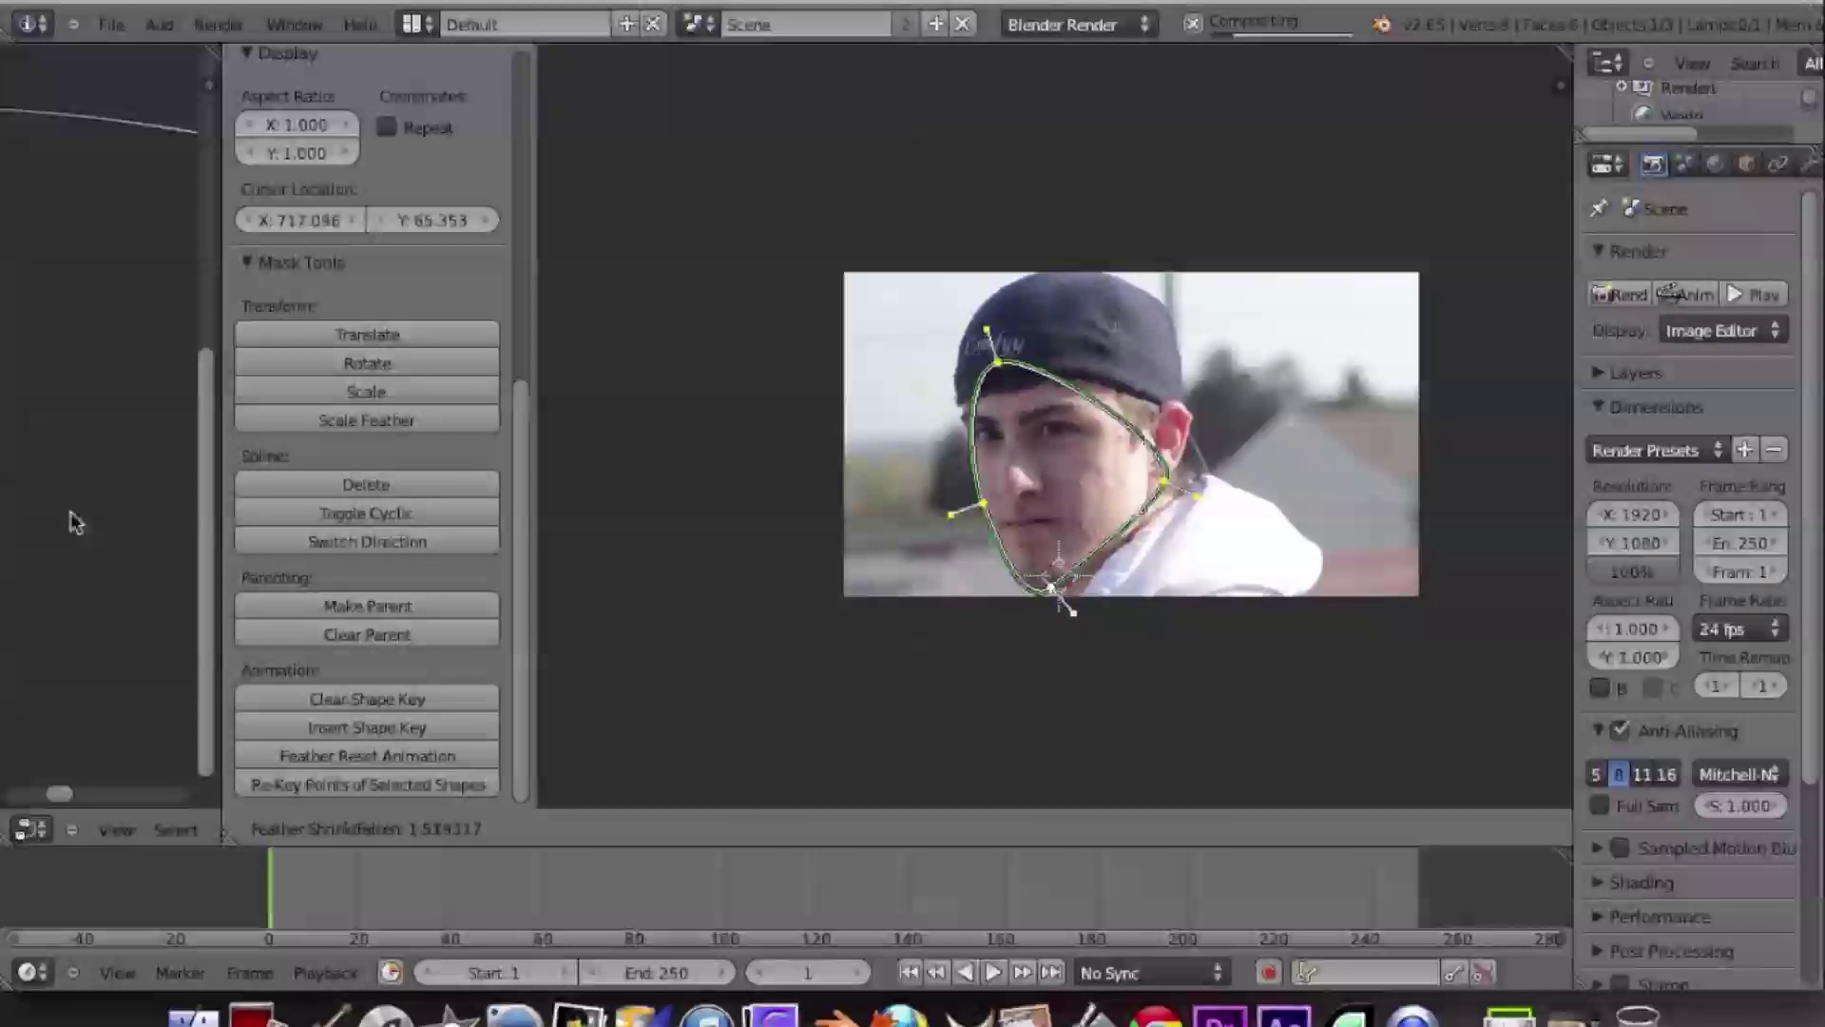
click(466, 661)
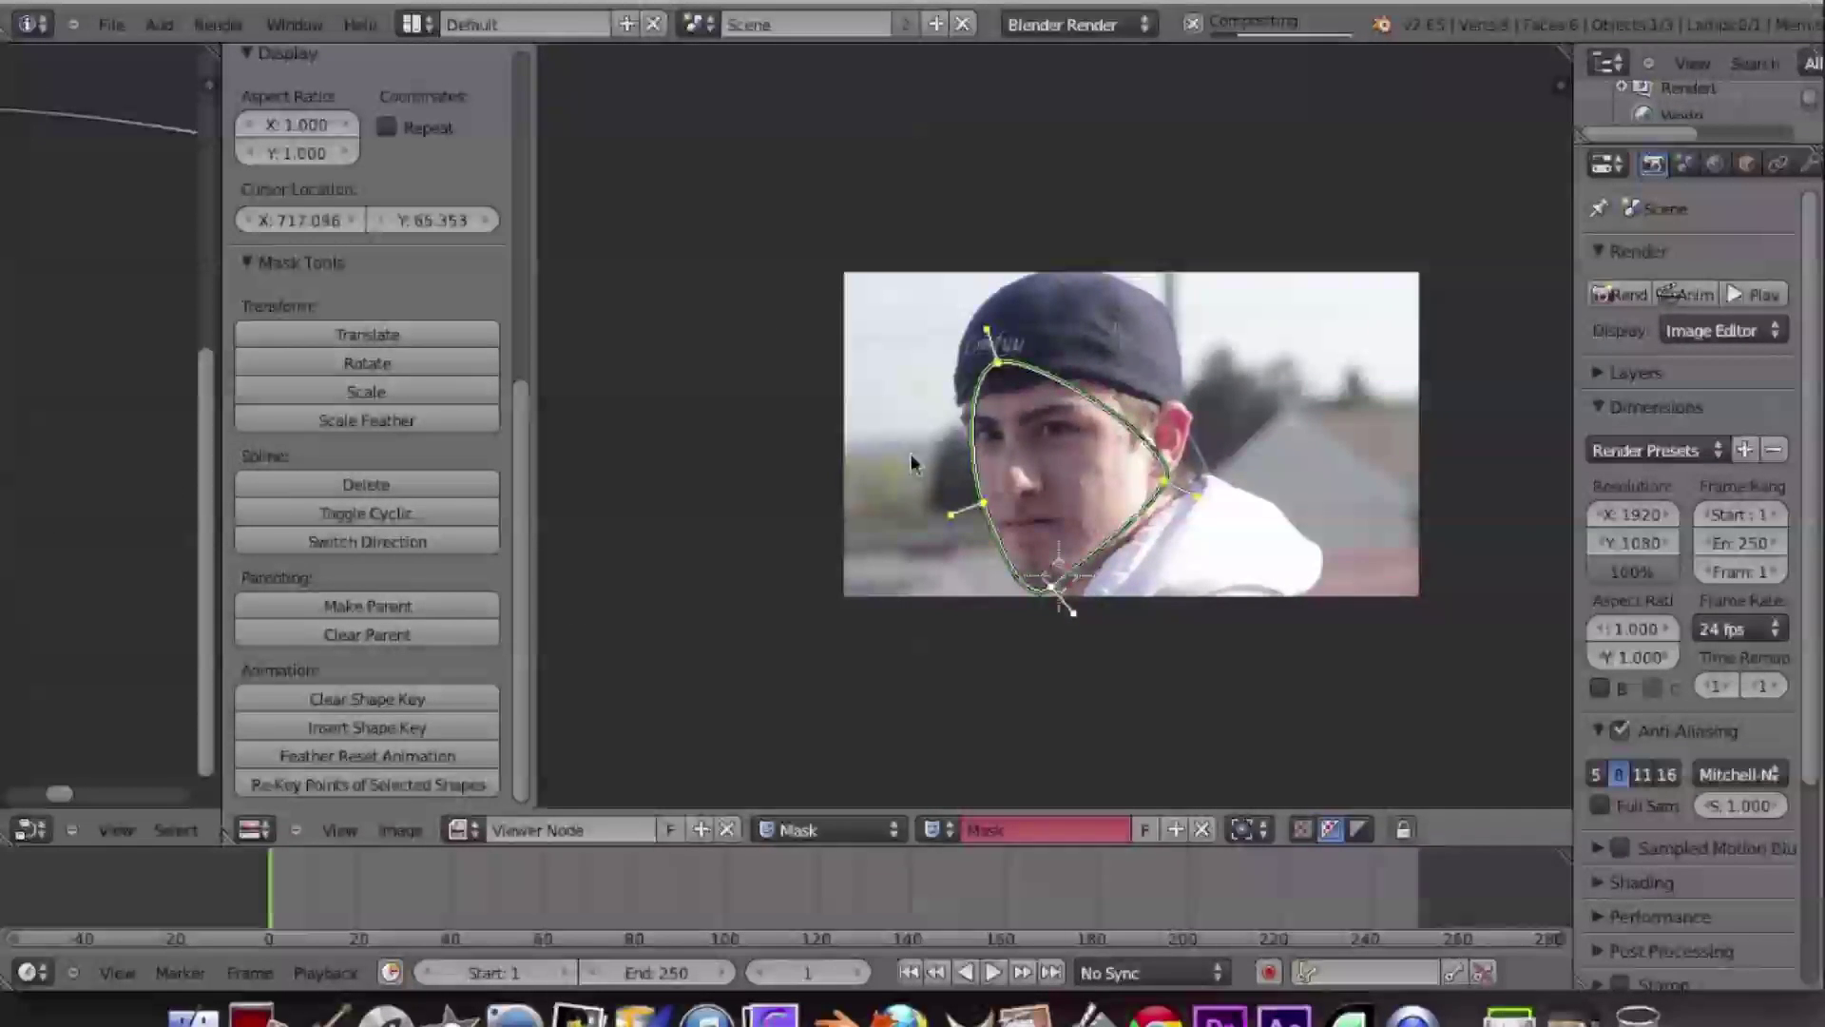
scroll(917, 470, up, 6)
scroll(920, 465, down, 4)
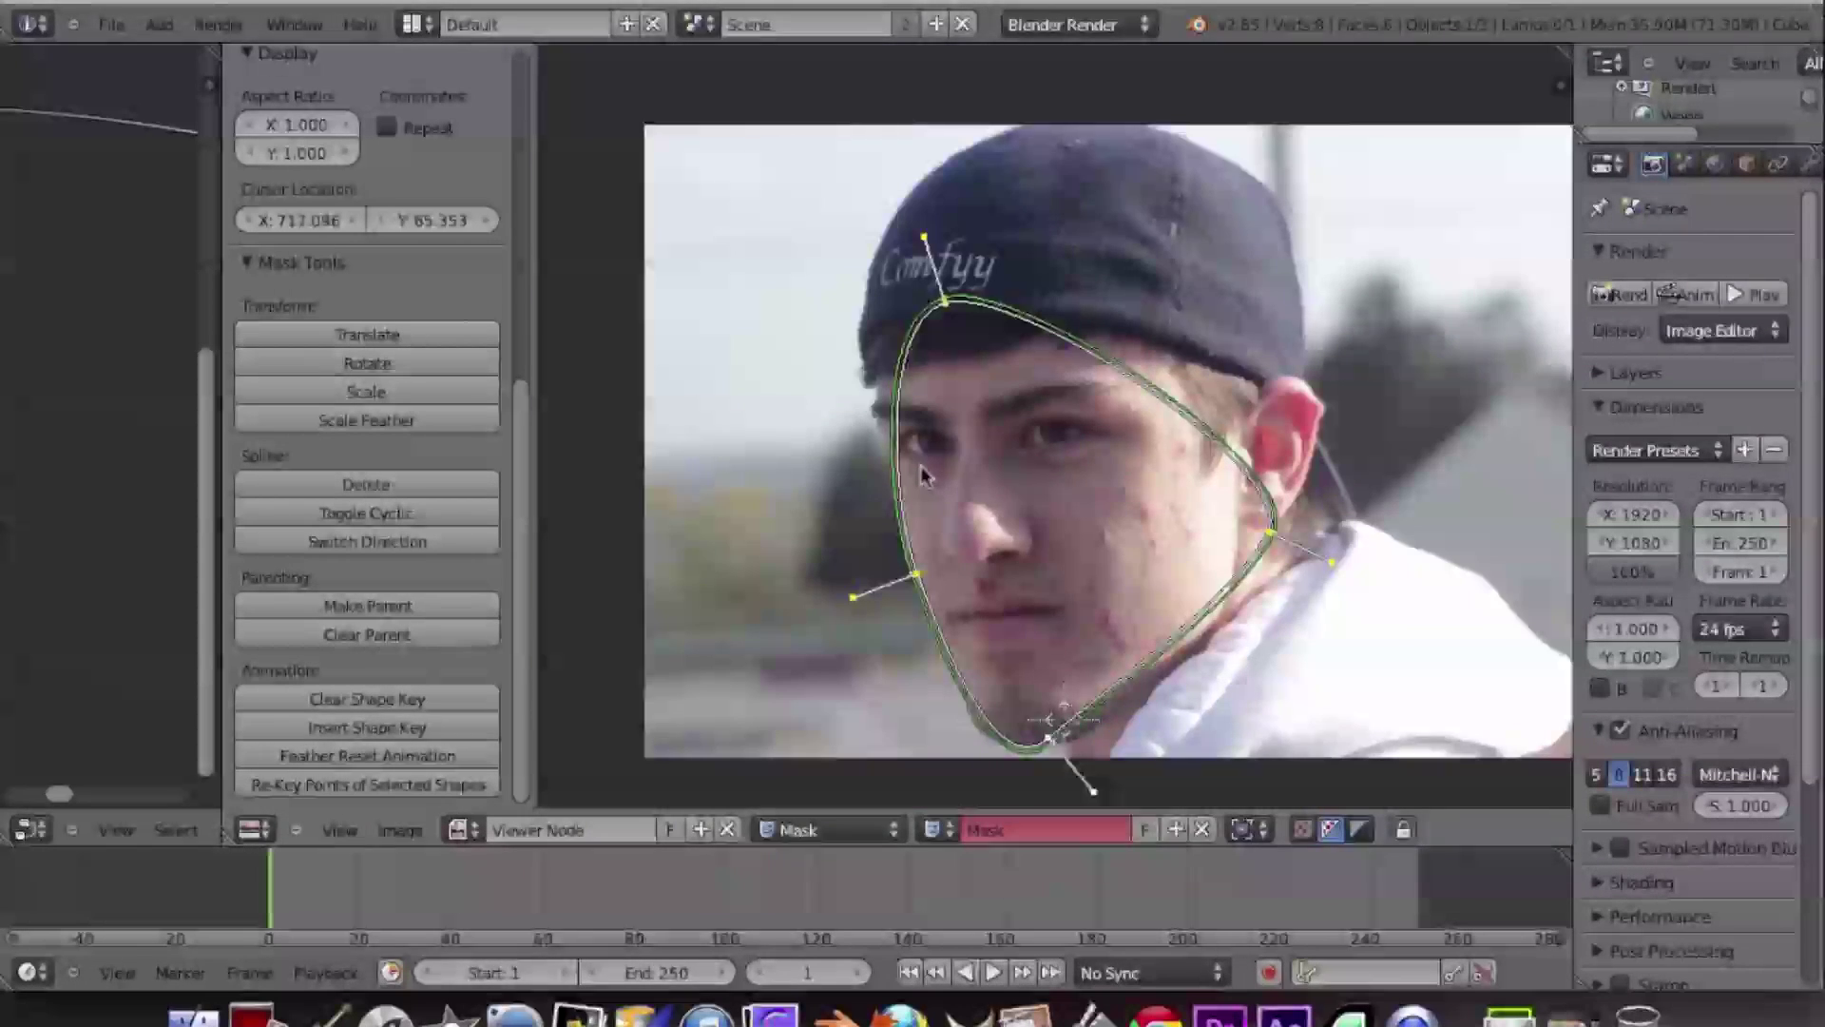
- Pull the feather out over the cap and past the ear, and reveal the node editor
shift+drag(927, 249, 884, 205)
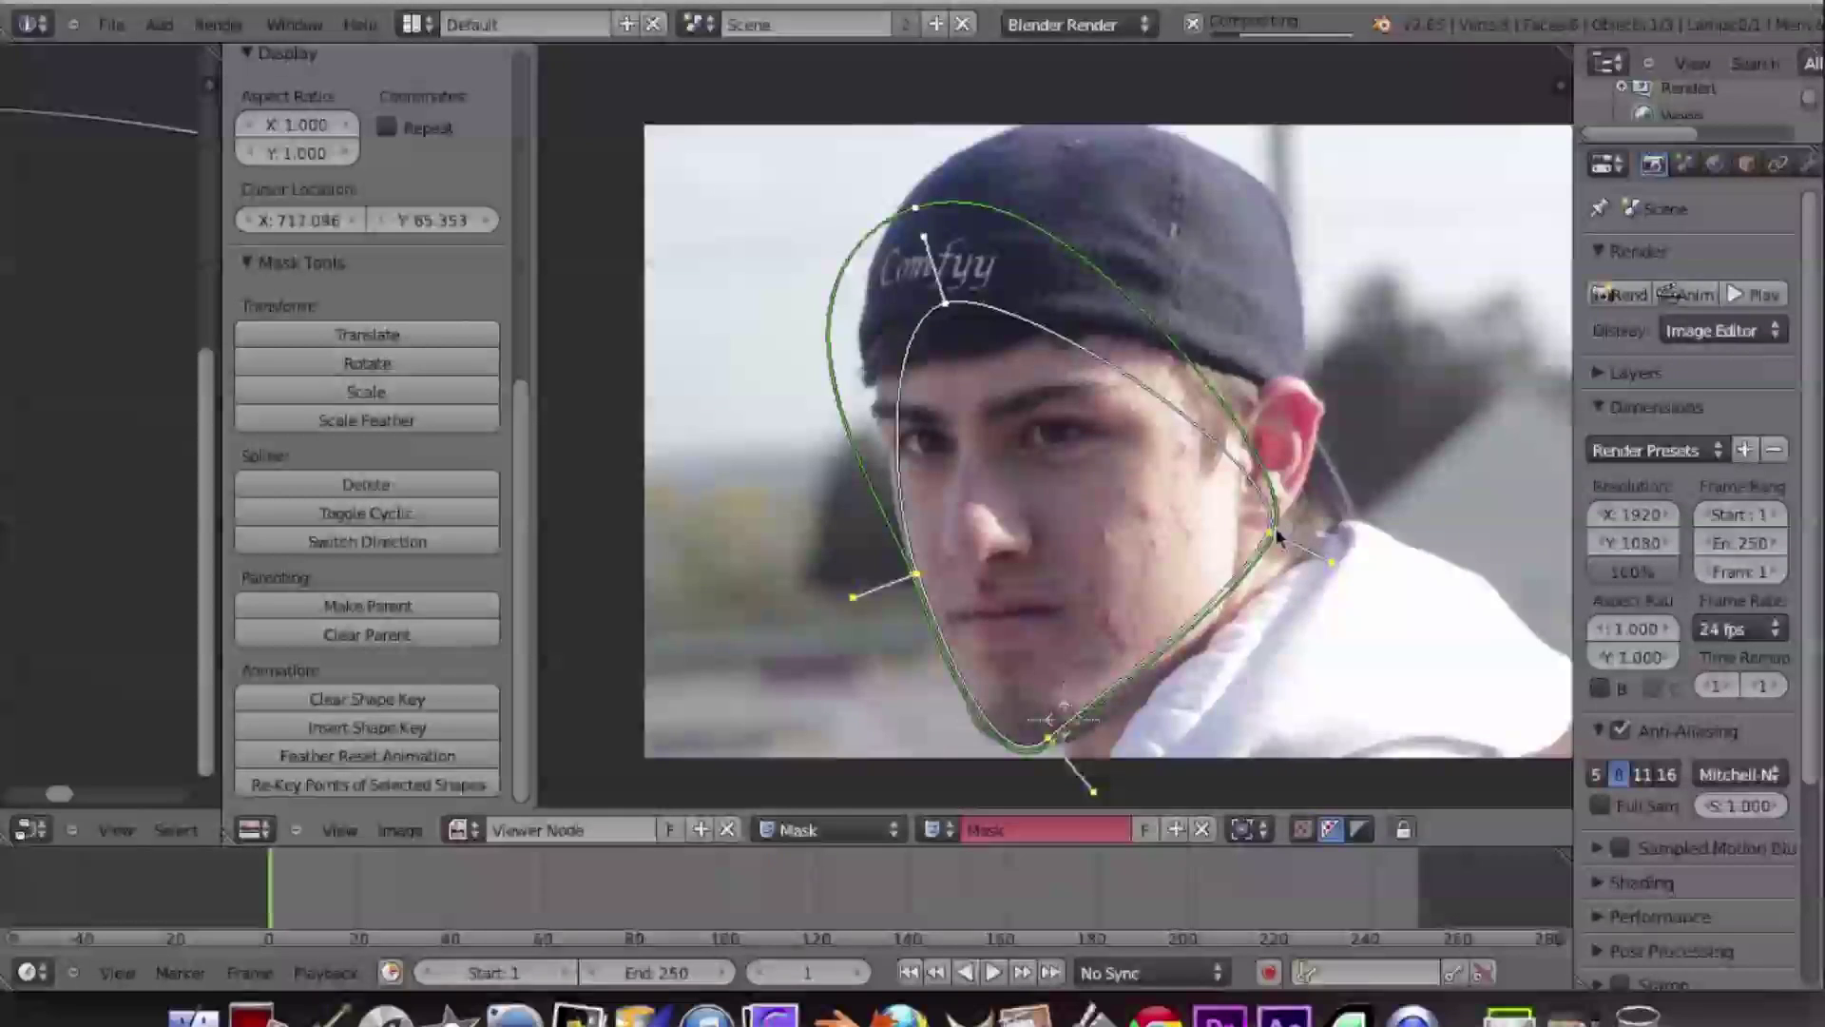
shift+drag(1302, 547, 1396, 568)
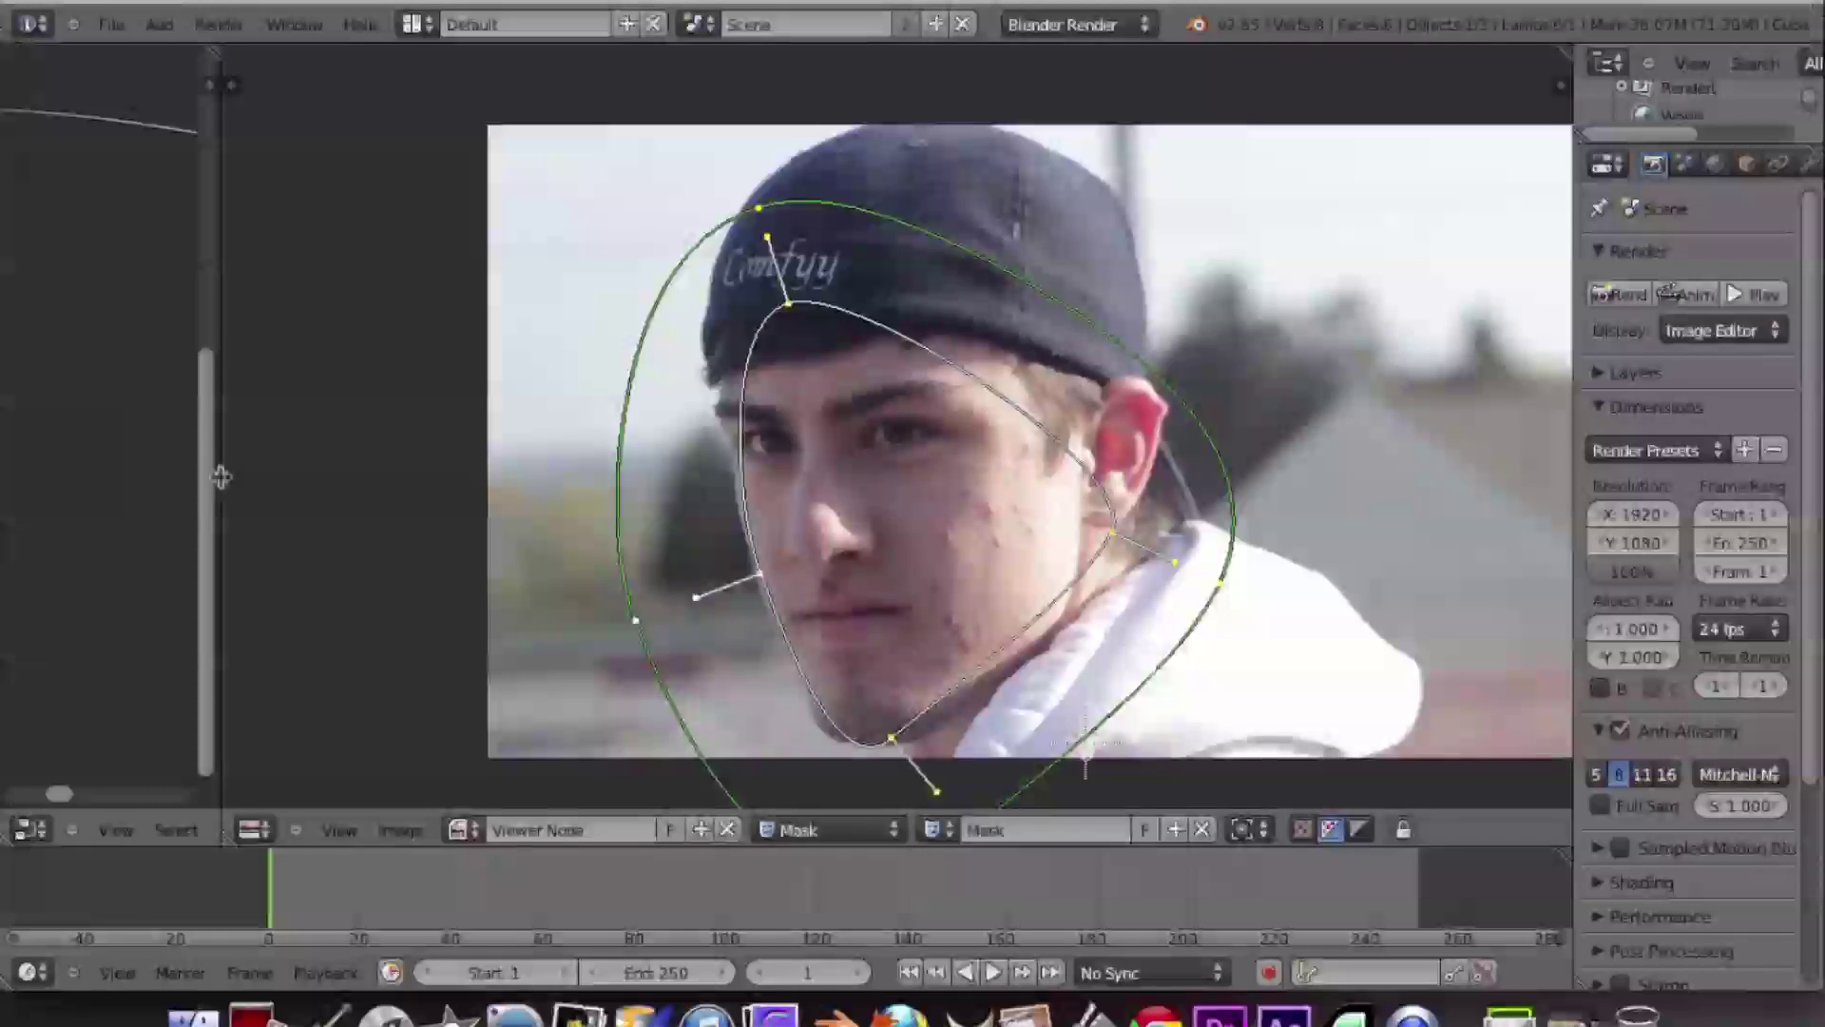
drag(215, 482, 1148, 518)
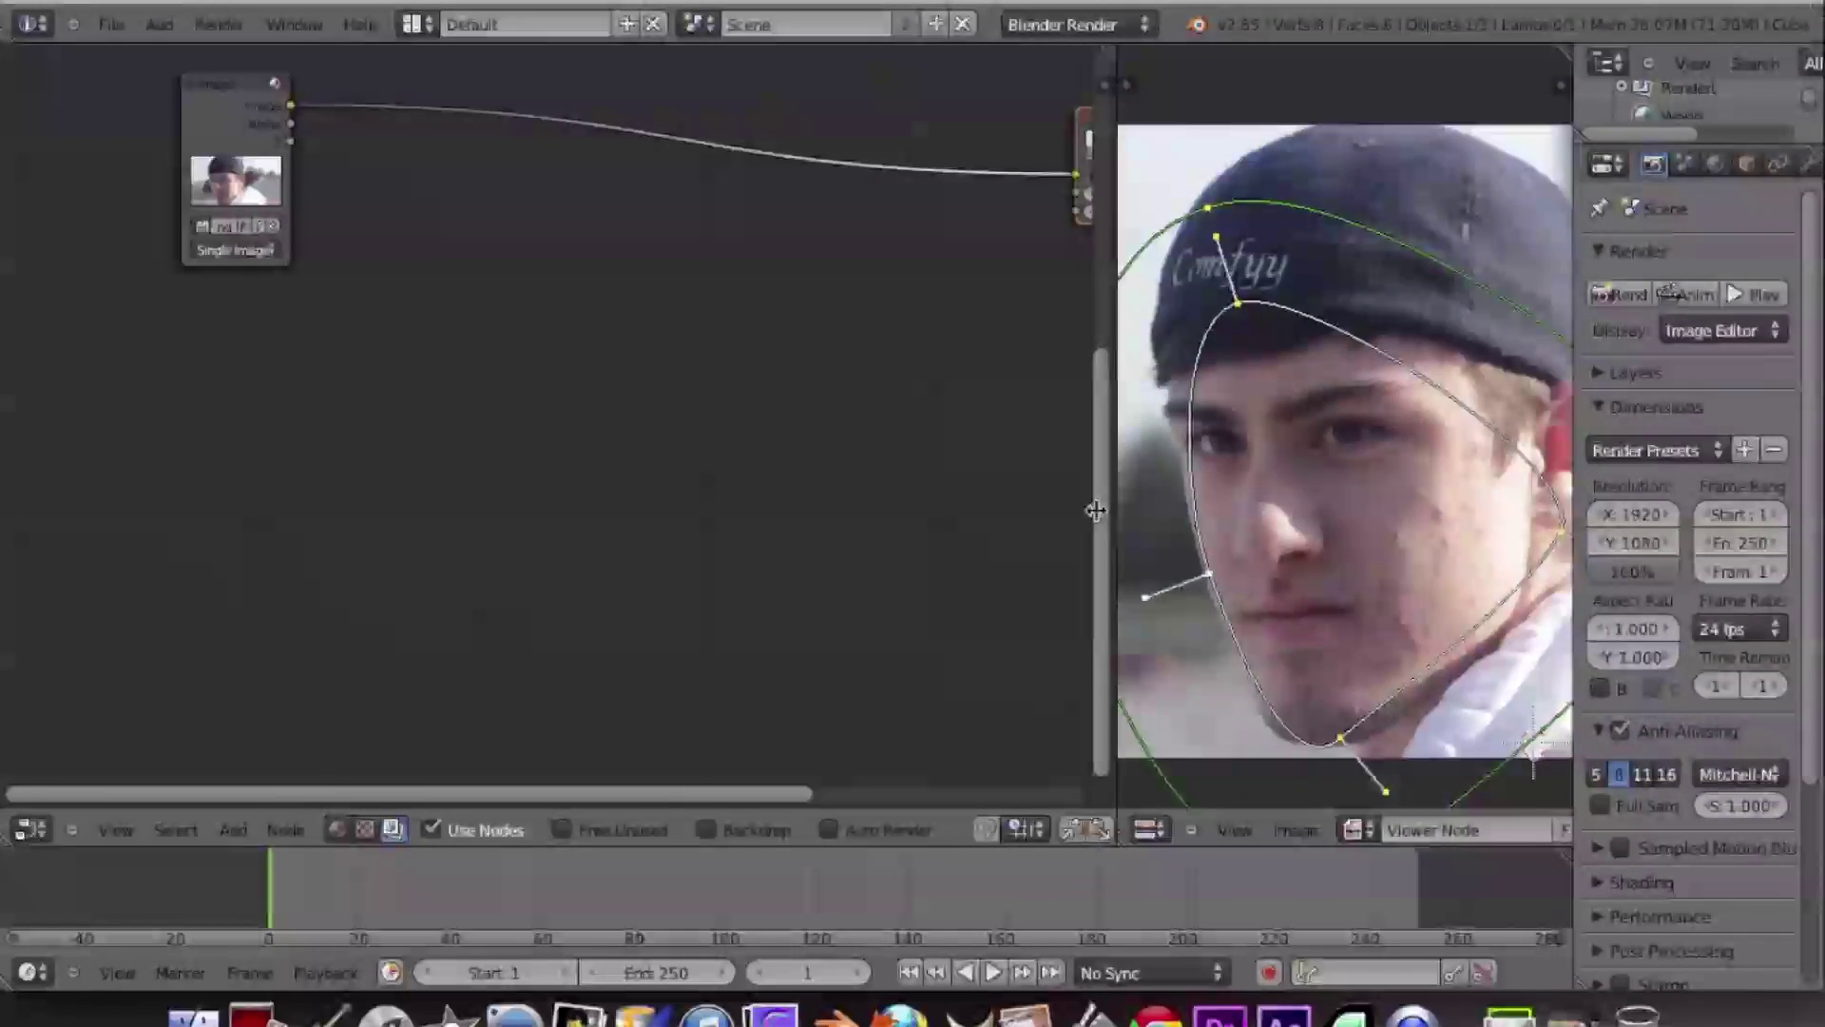
- Add a Mask input node using the face mask named 'Mask'
drag(1096, 511, 1075, 510)
scroll(1335, 502, down, 3)
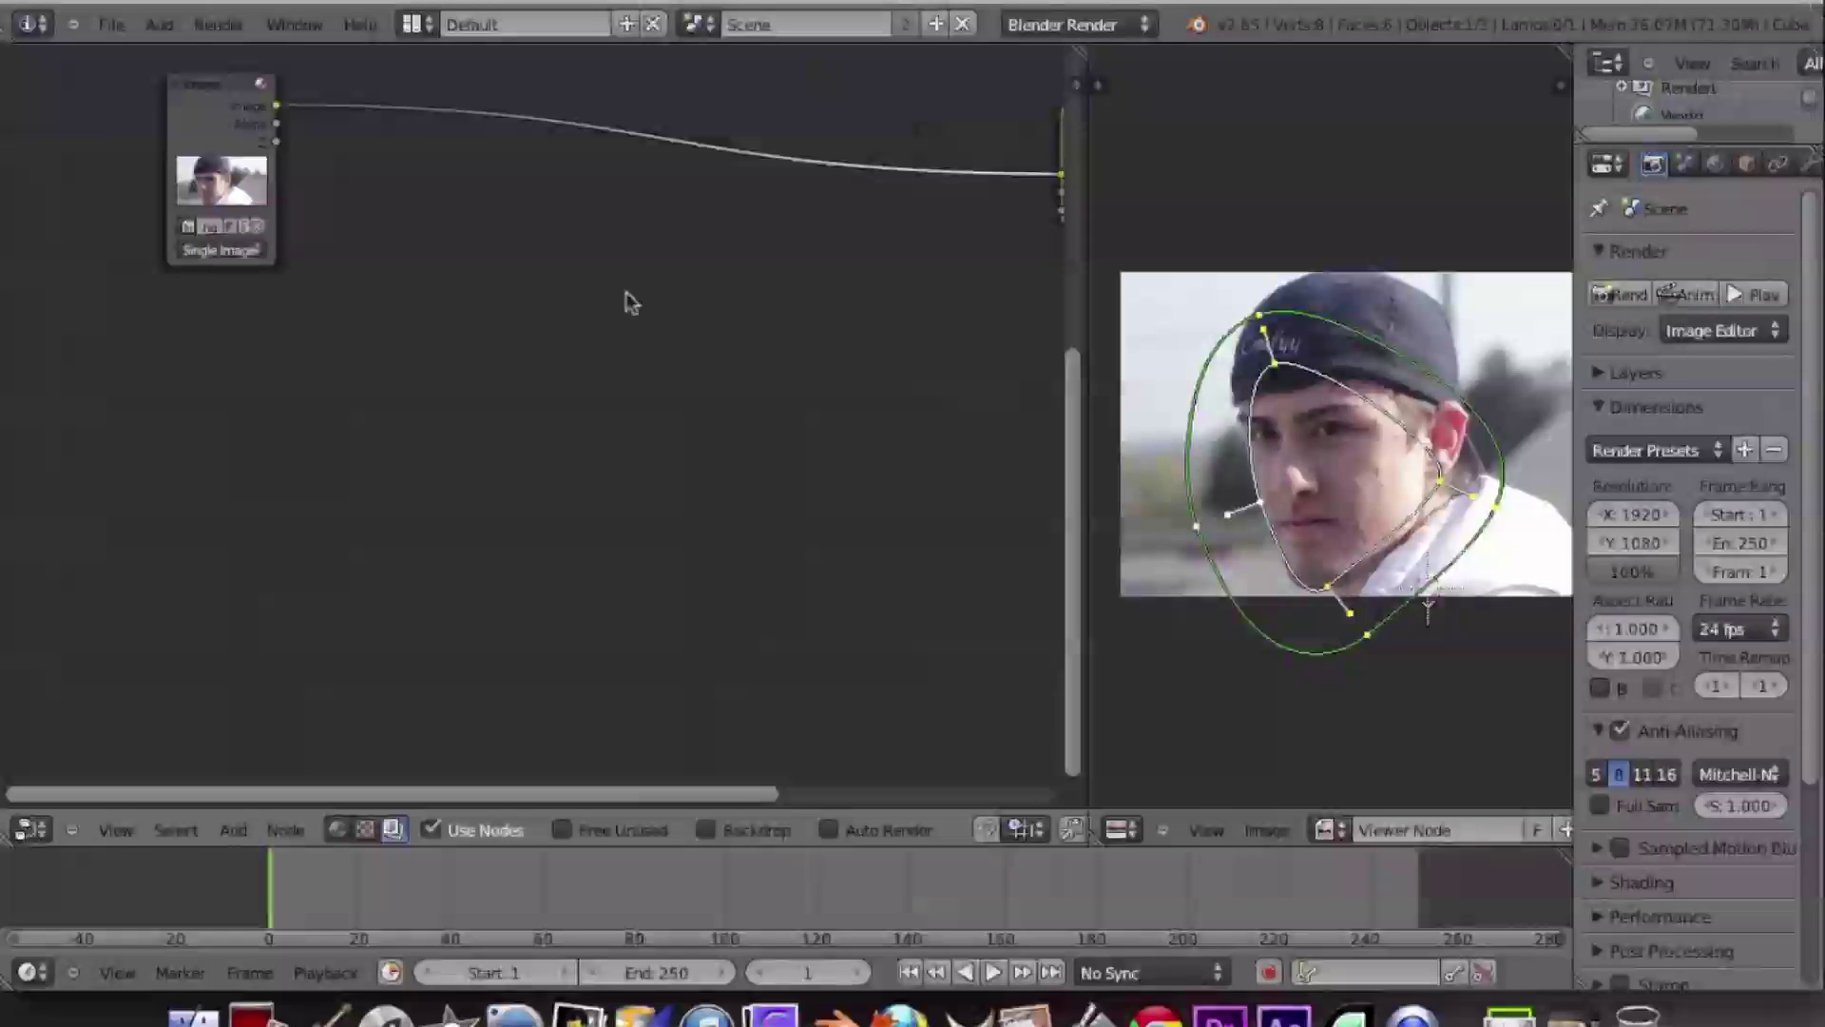
middle_drag(660, 305, 509, 430)
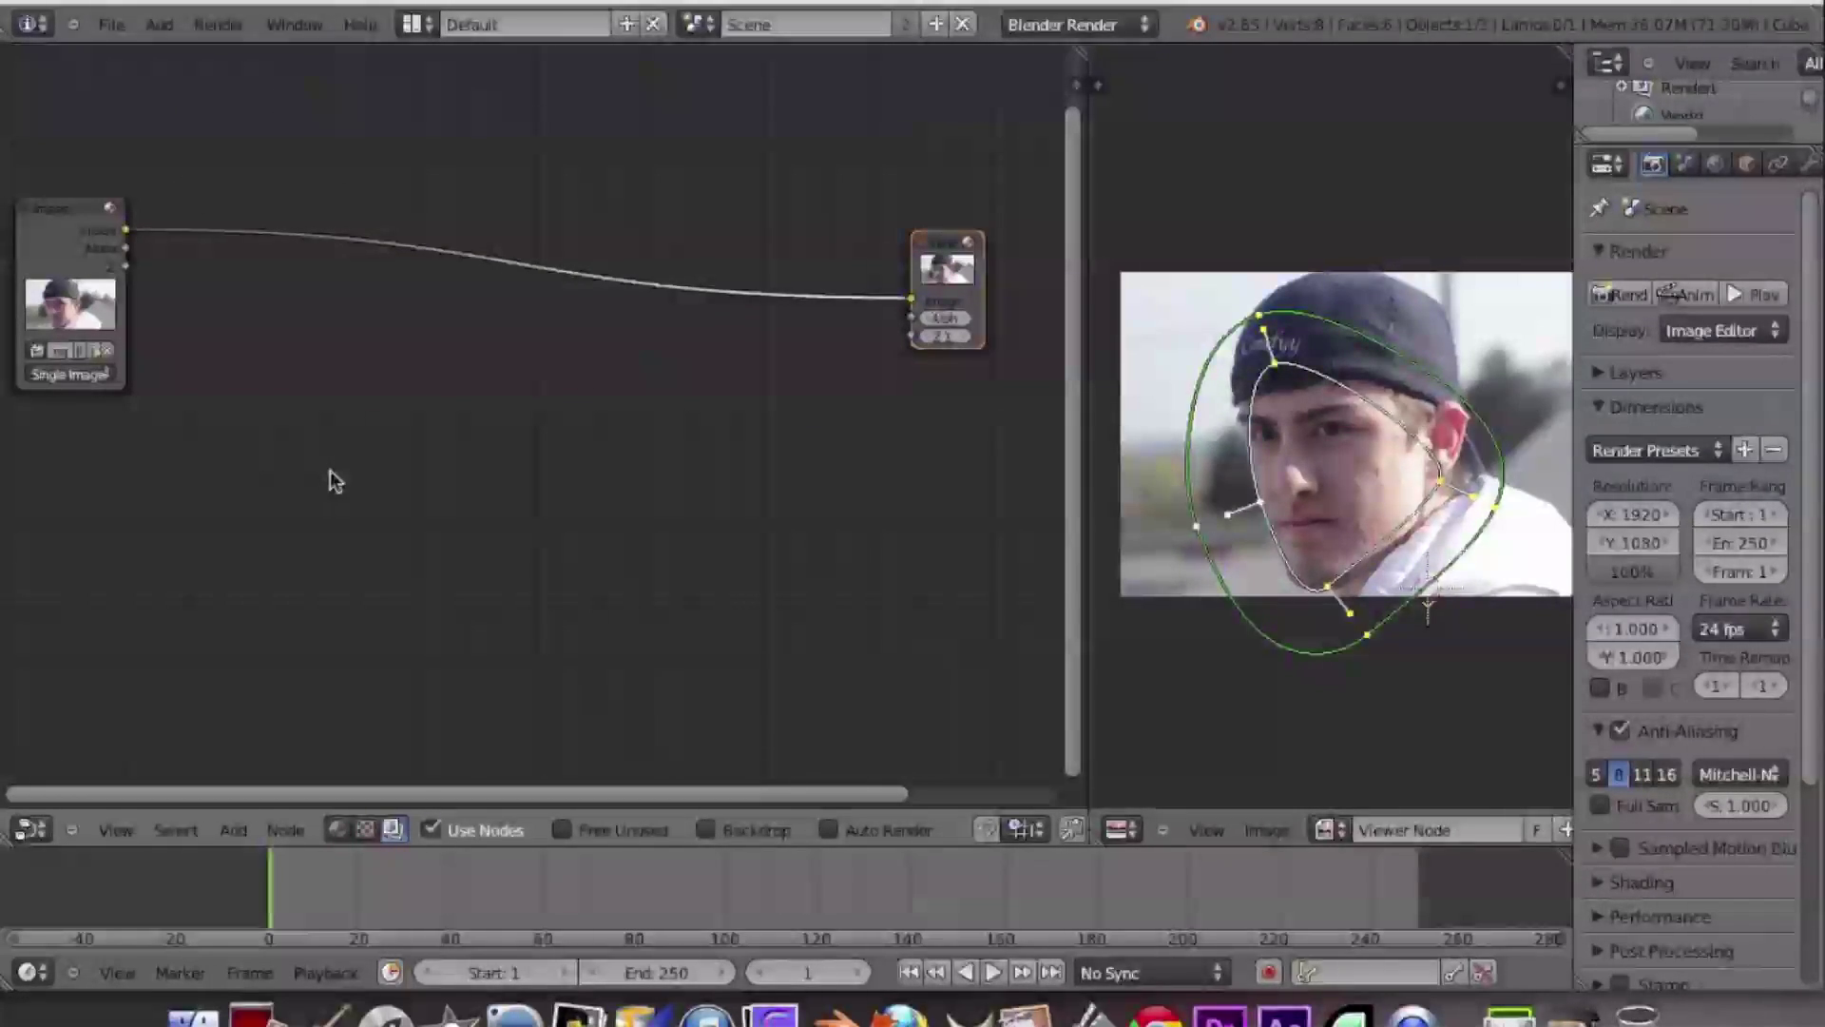
key(shift+a)
mouse_move(334, 466)
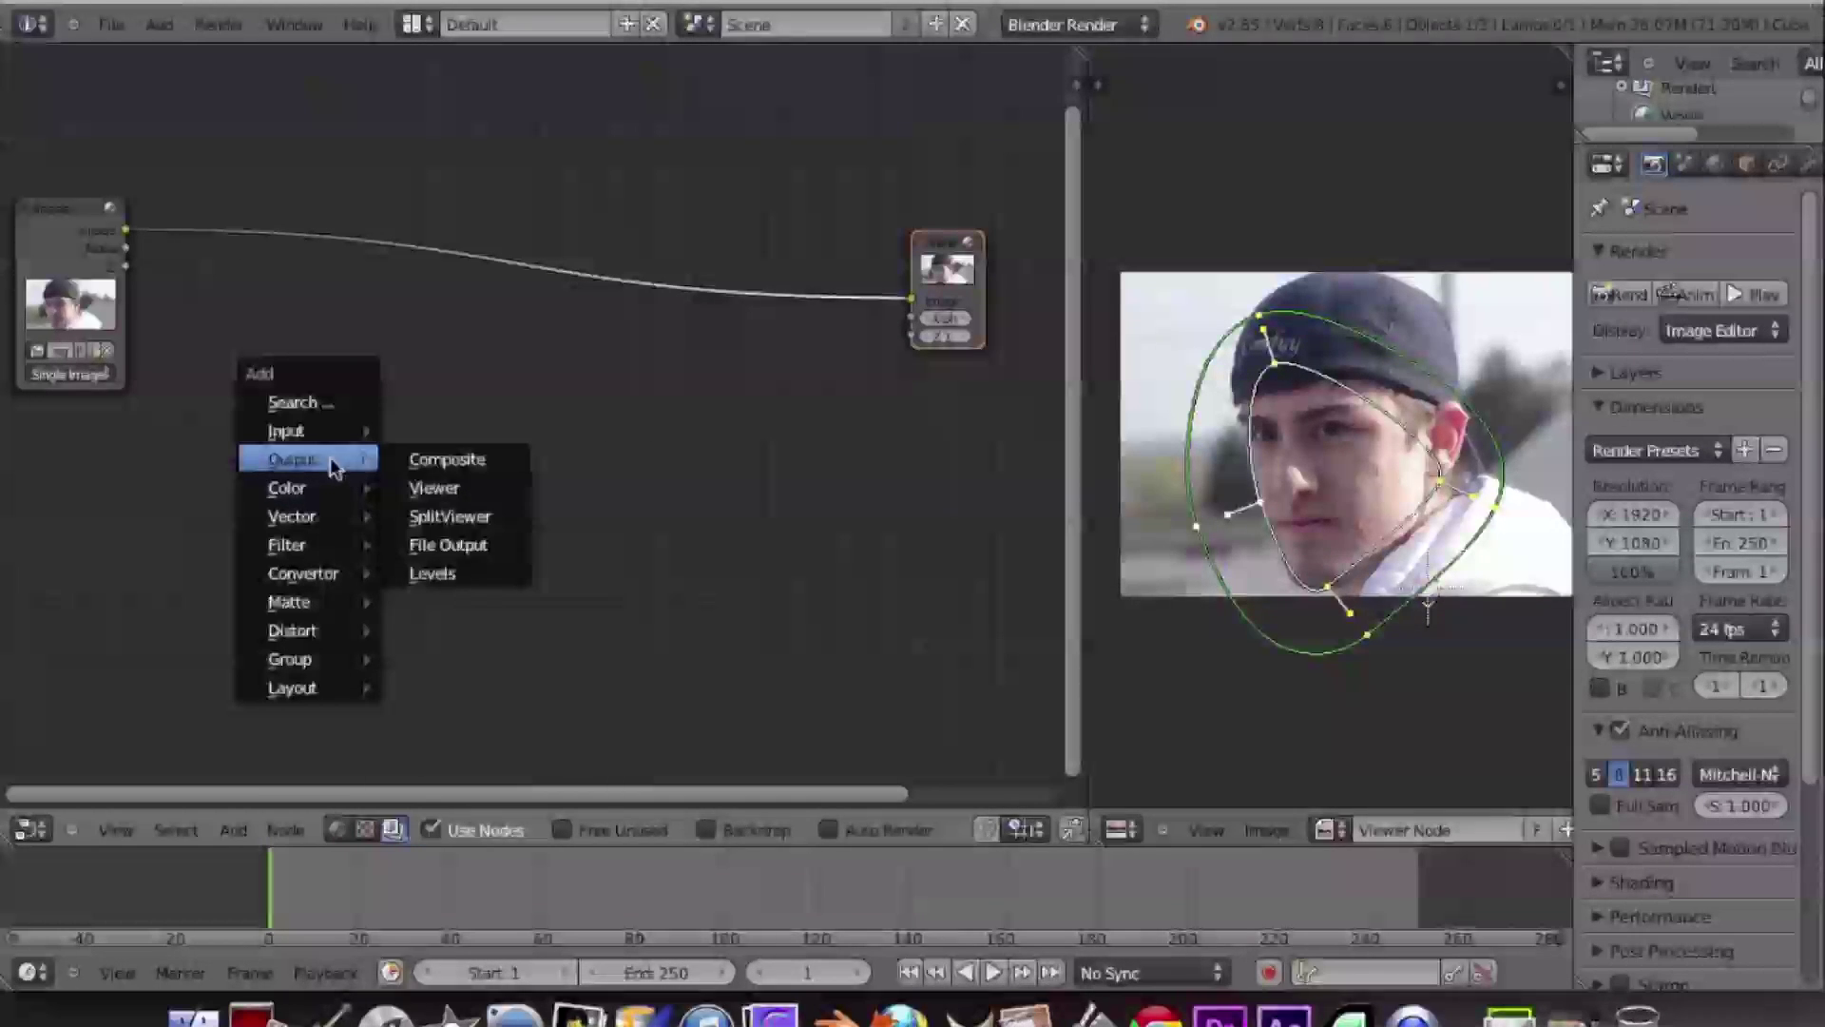
mouse_move(285, 430)
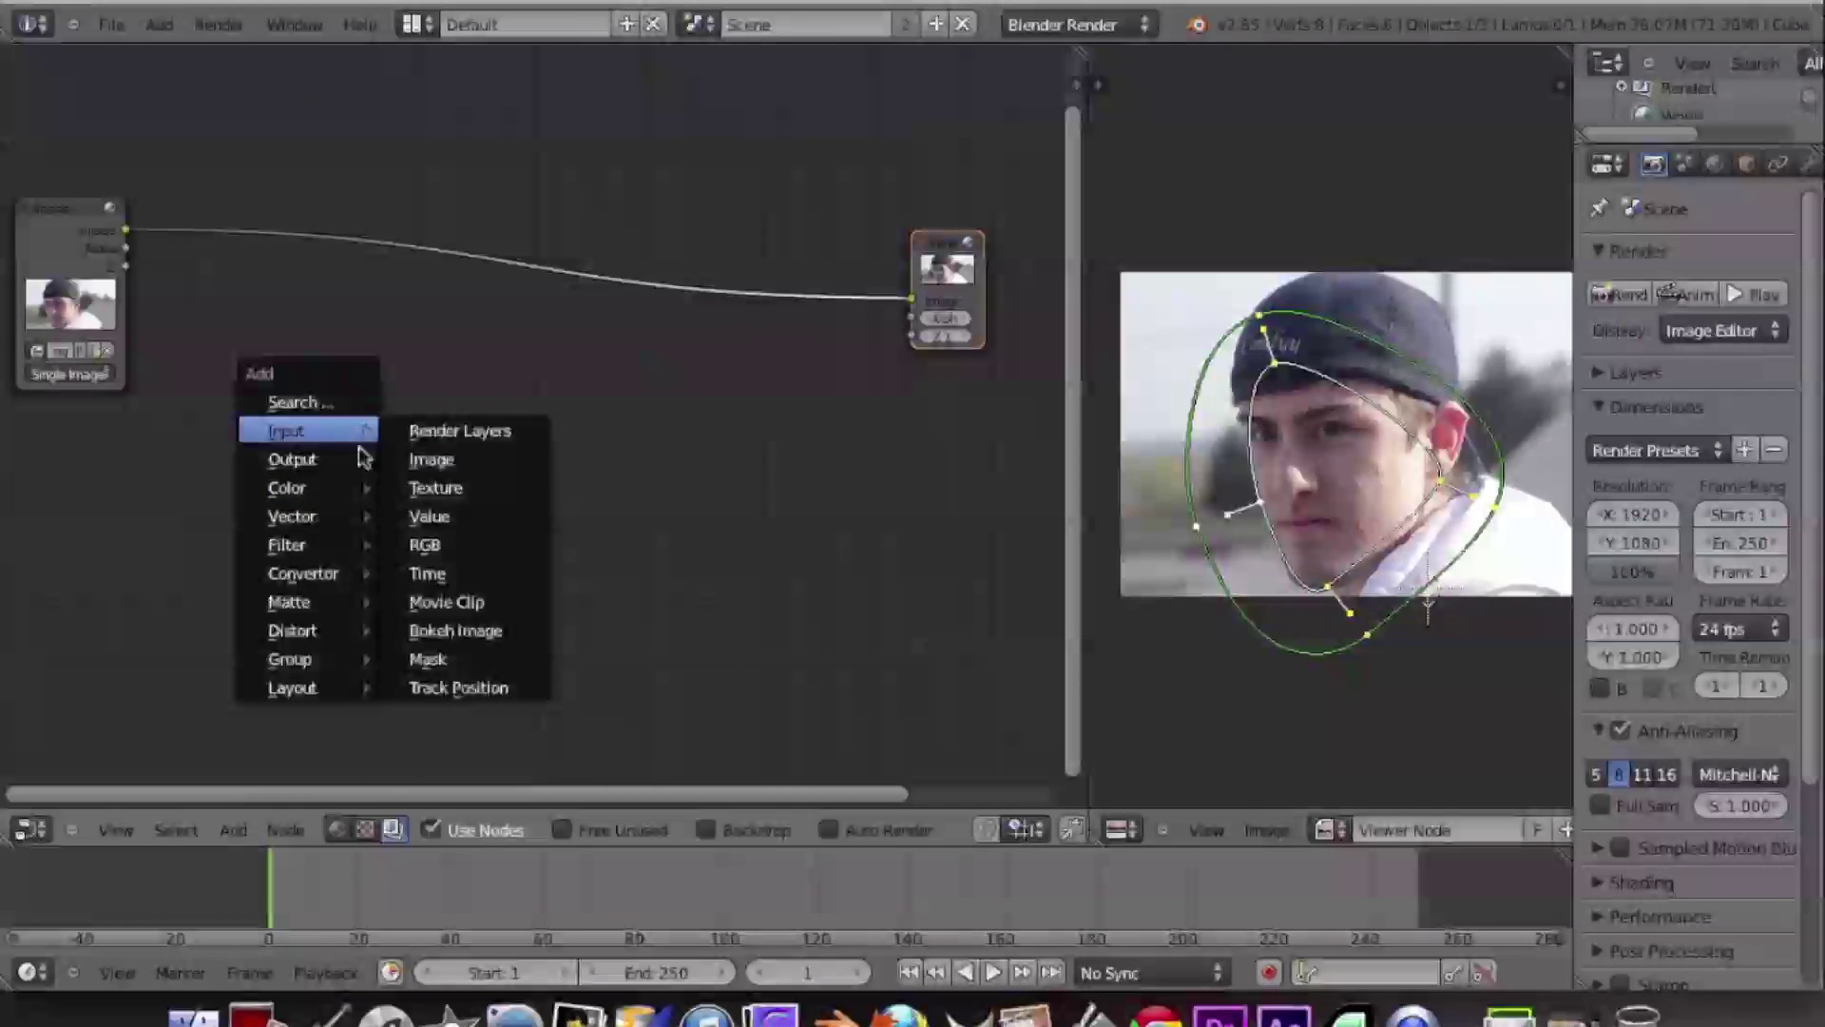
click(430, 660)
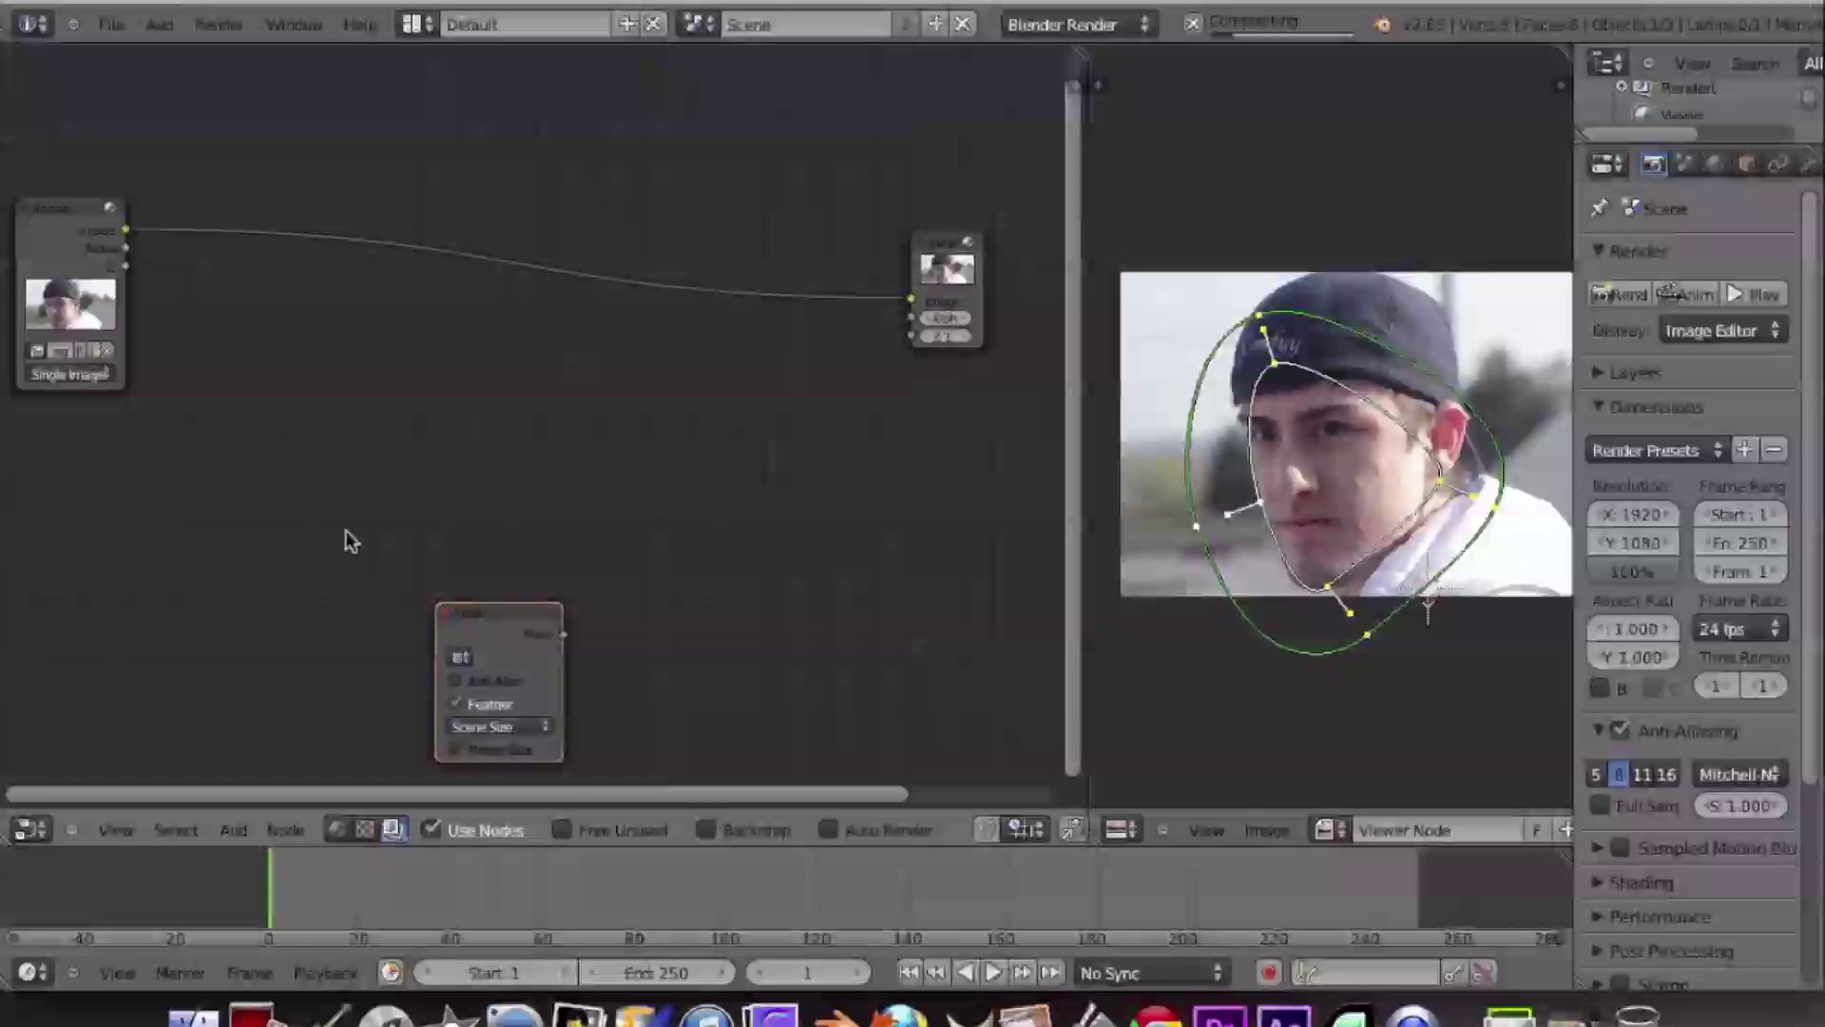
click(352, 635)
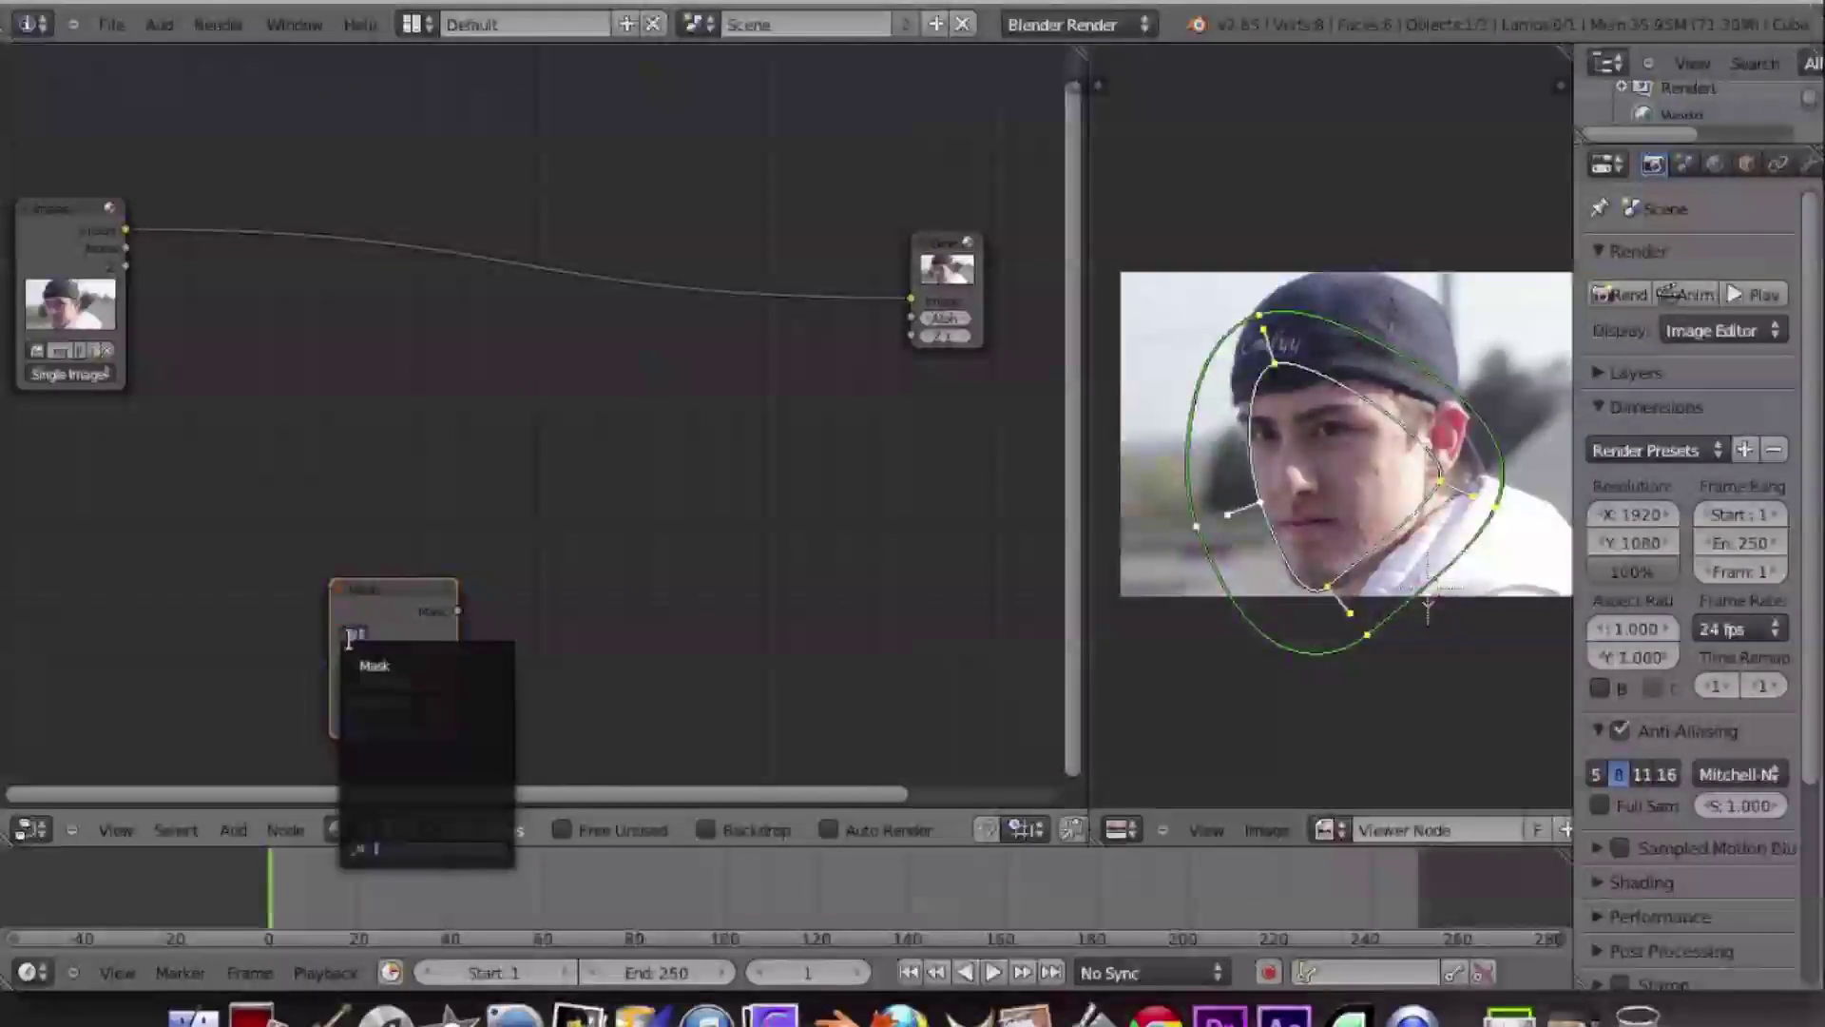
click(367, 668)
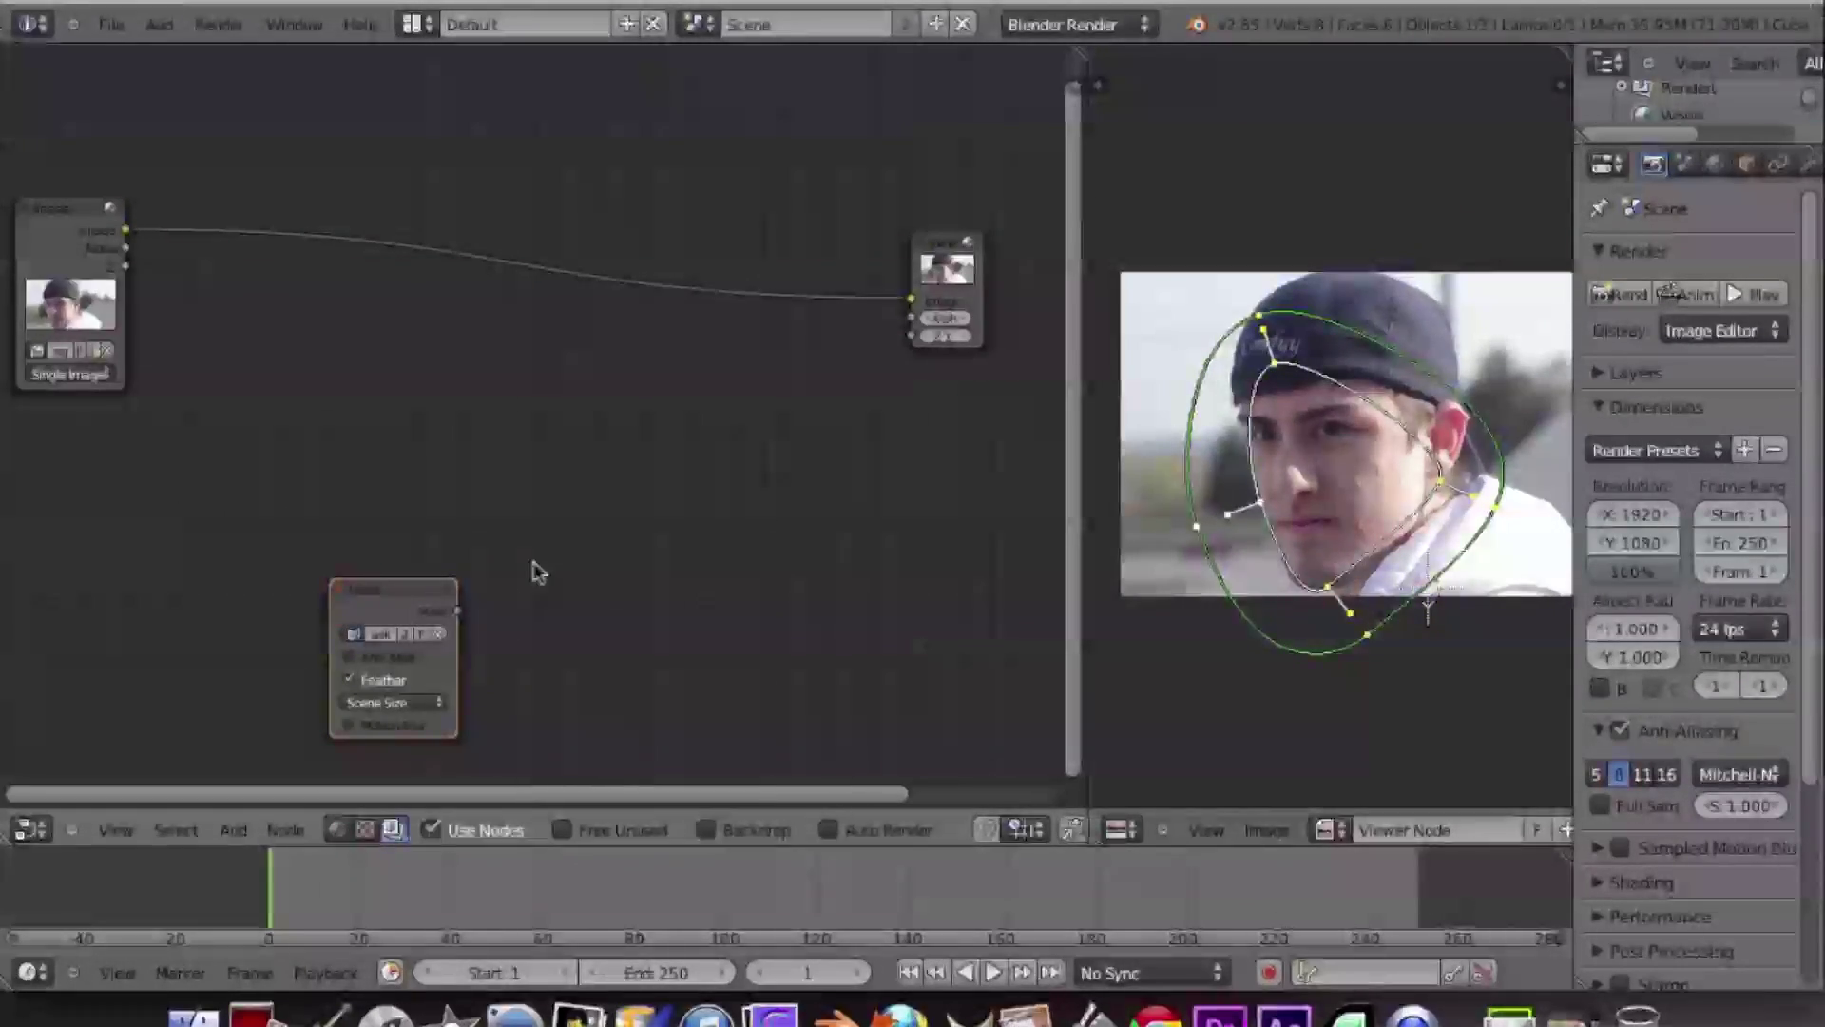
- Duplicate the Viewer node beside the Mask node and feed the mask into it
click(970, 282)
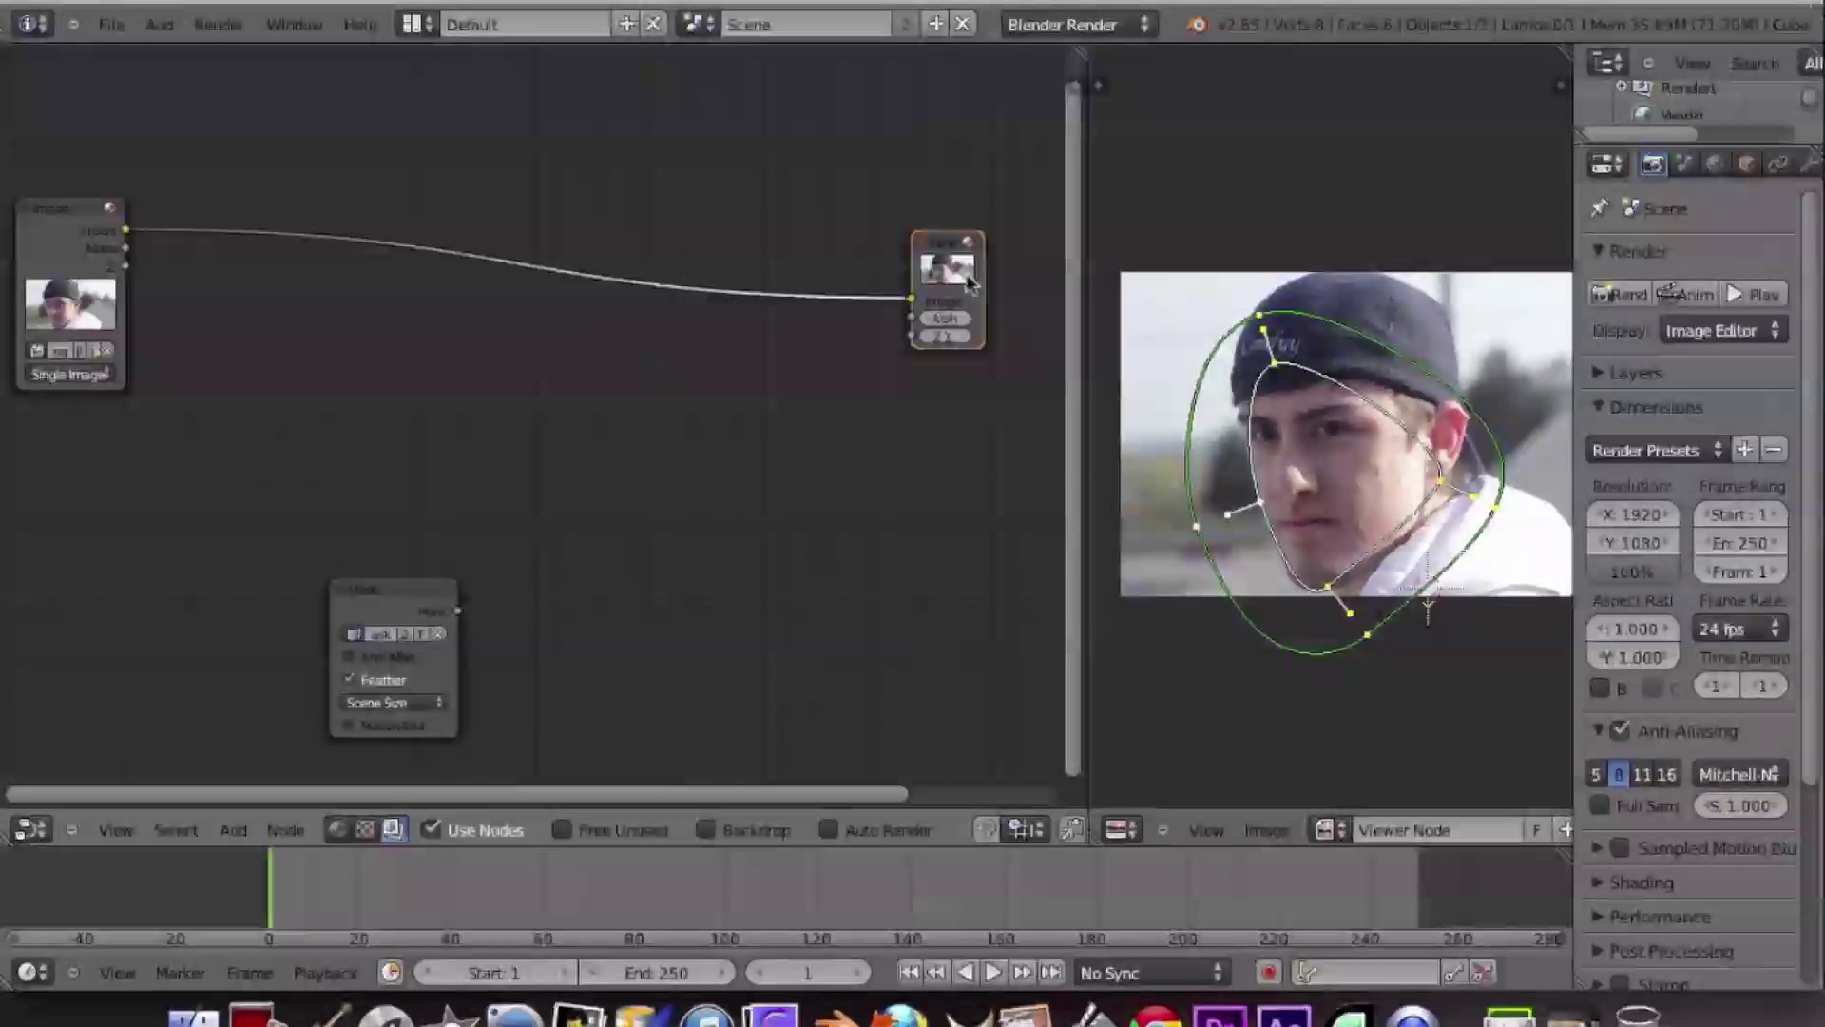
click(609, 609)
key(shift+d)
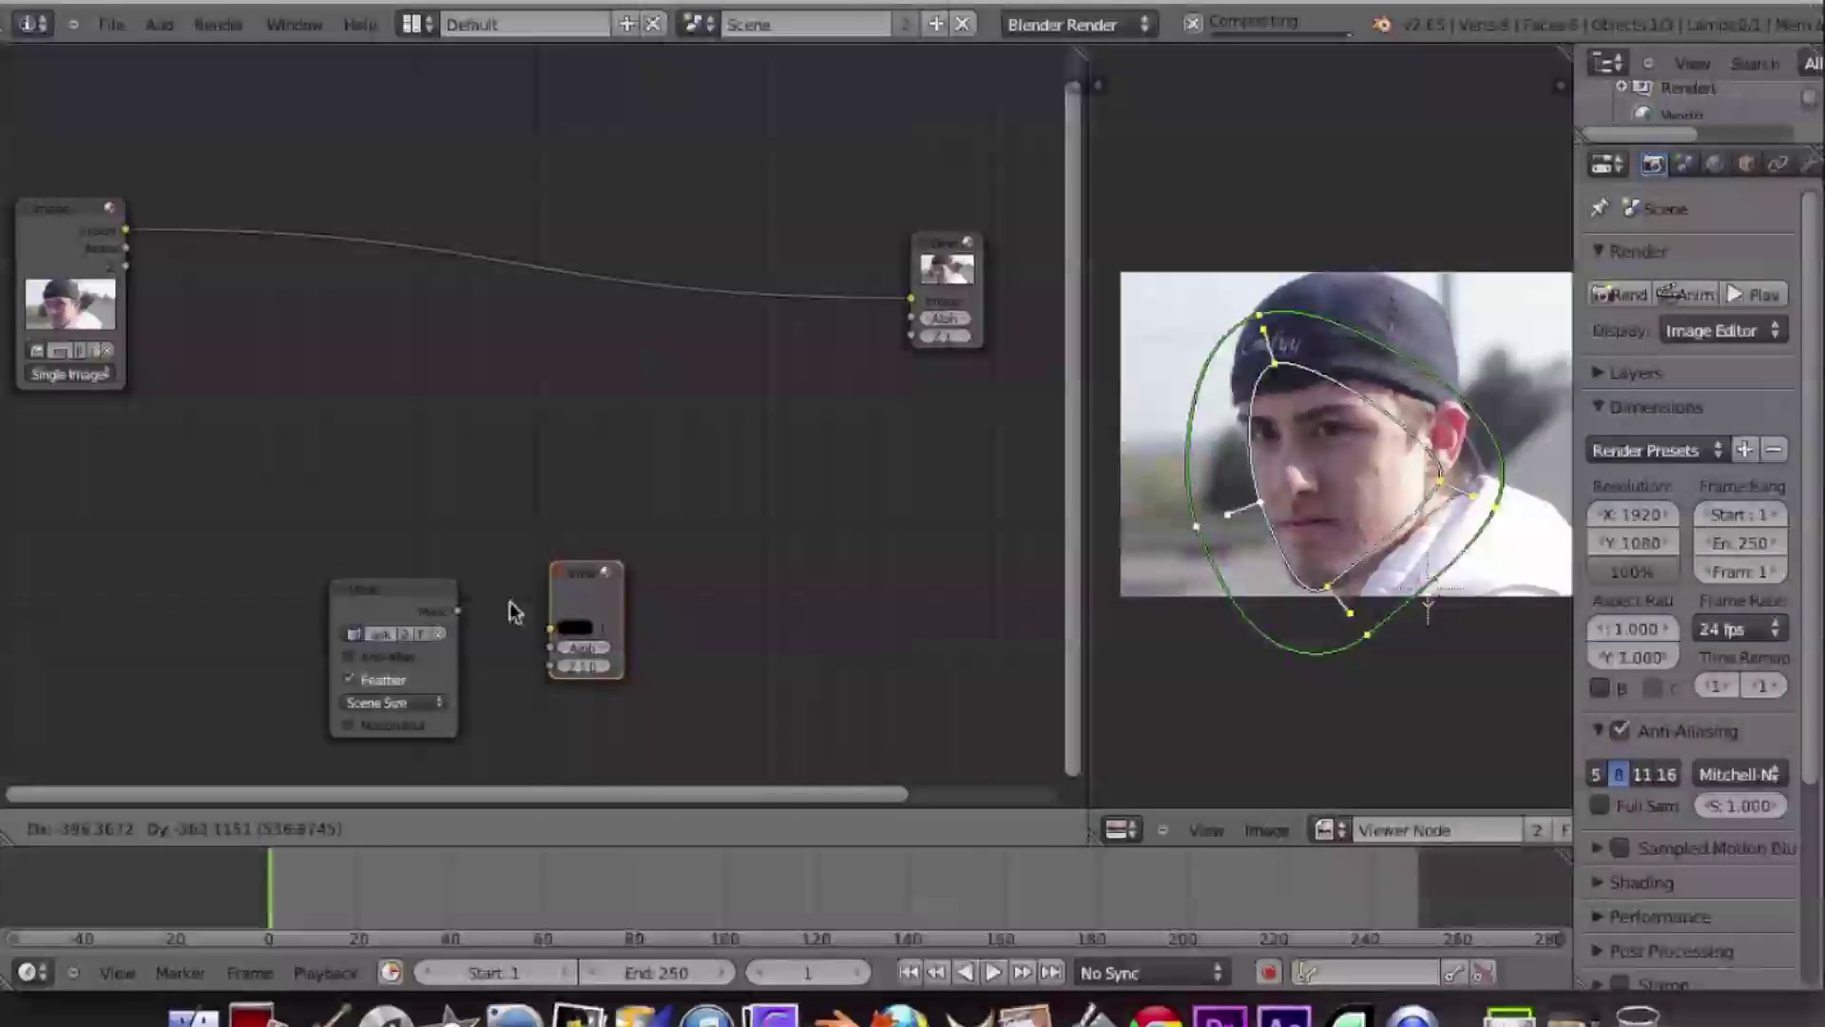
click(510, 611)
key(g)
click(624, 644)
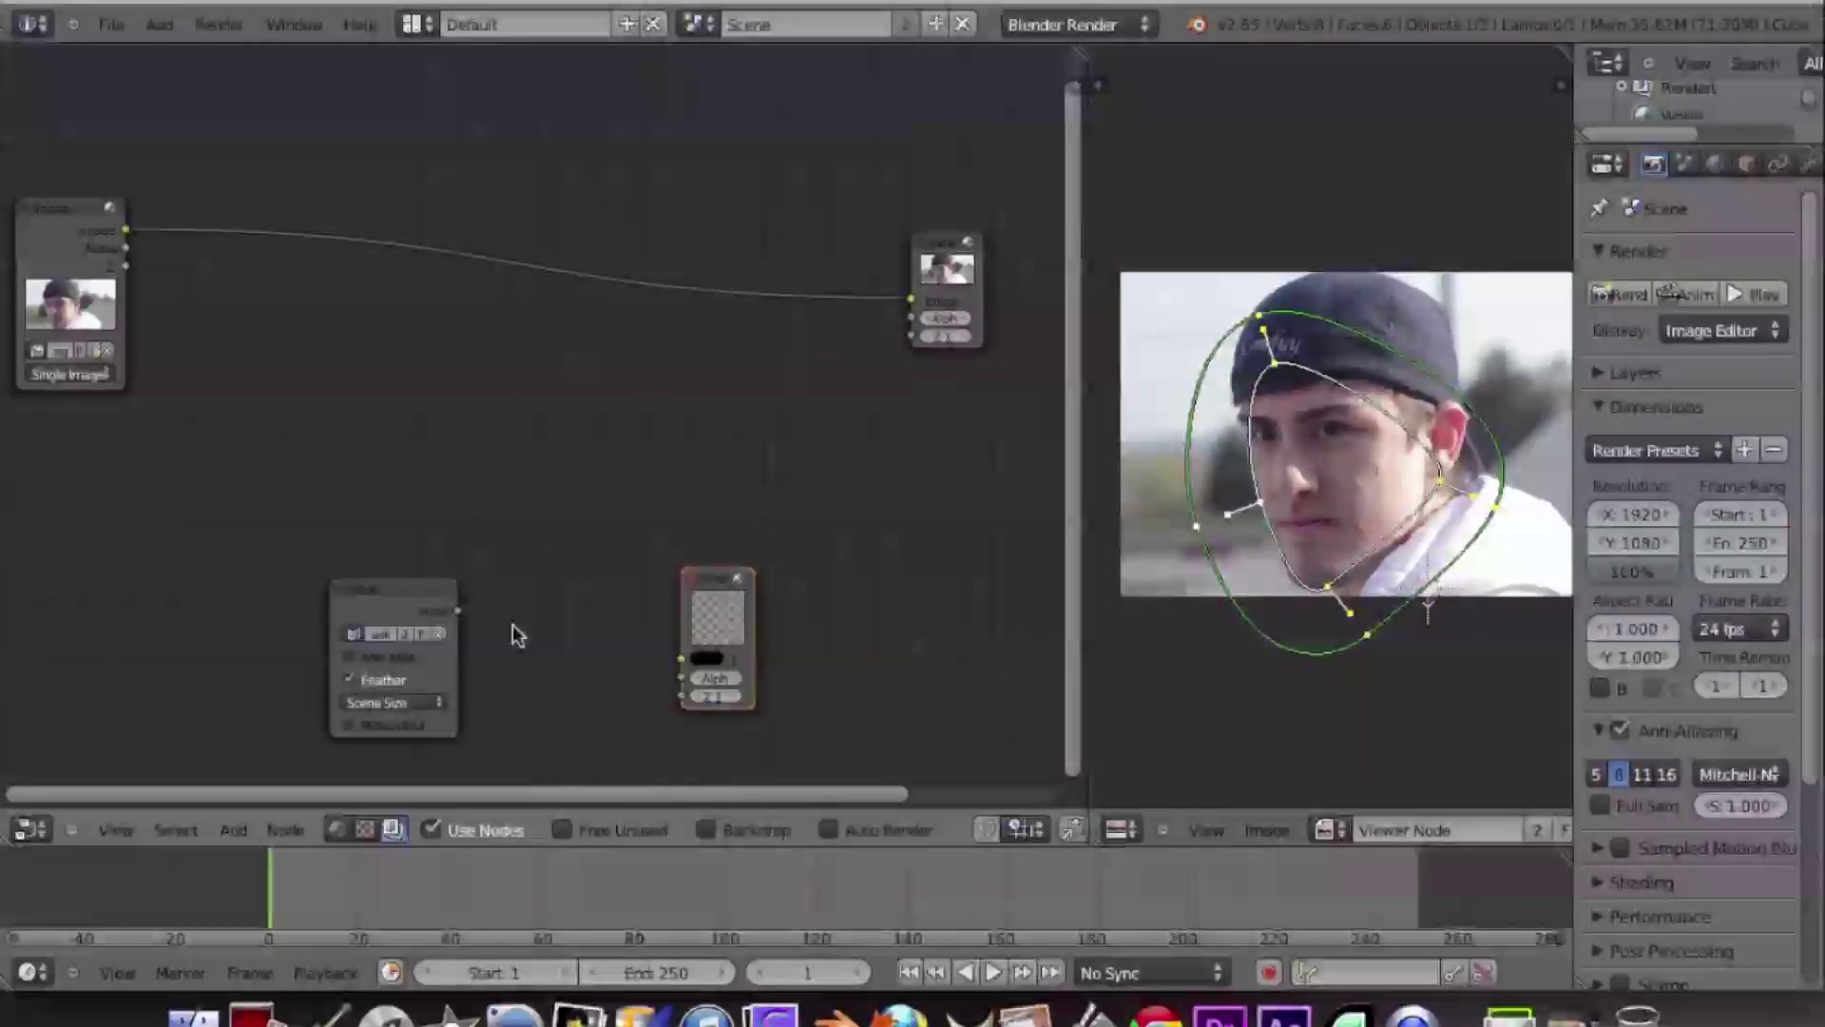
drag(462, 611, 699, 659)
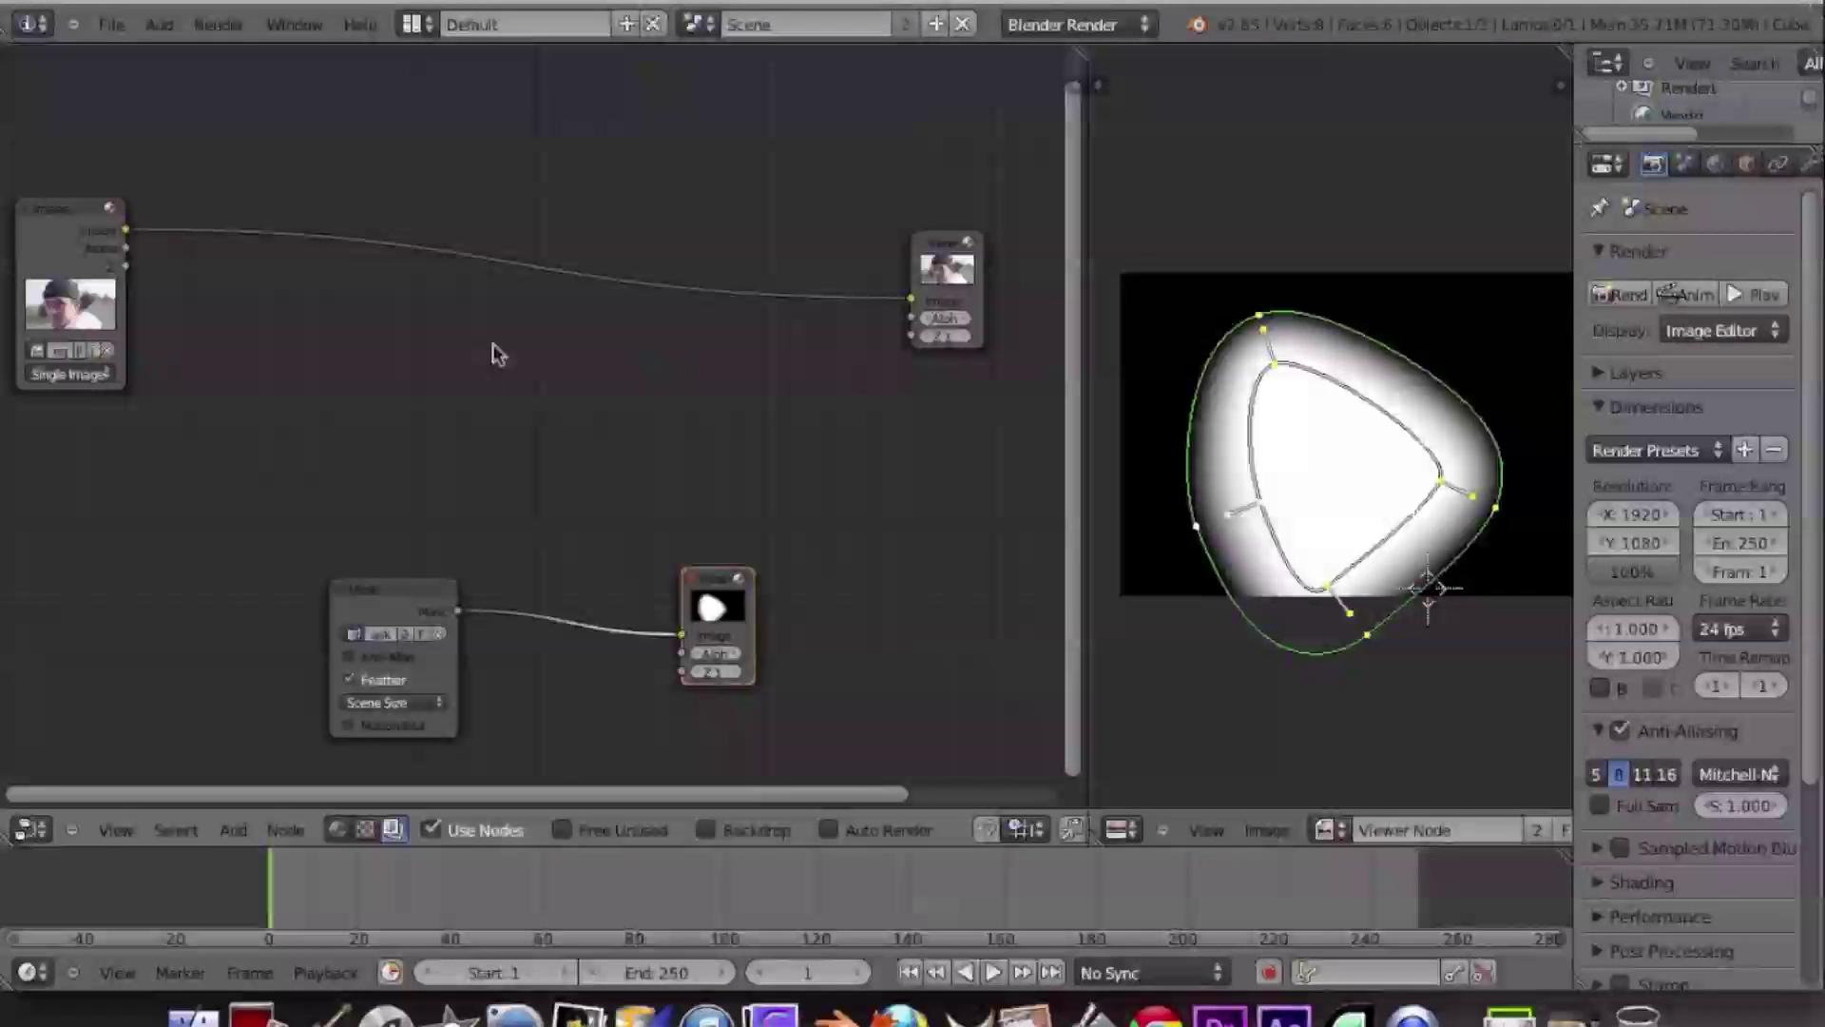
- Add an AlphaOver node using the mask as factor and the photo as image input
key(shift+a)
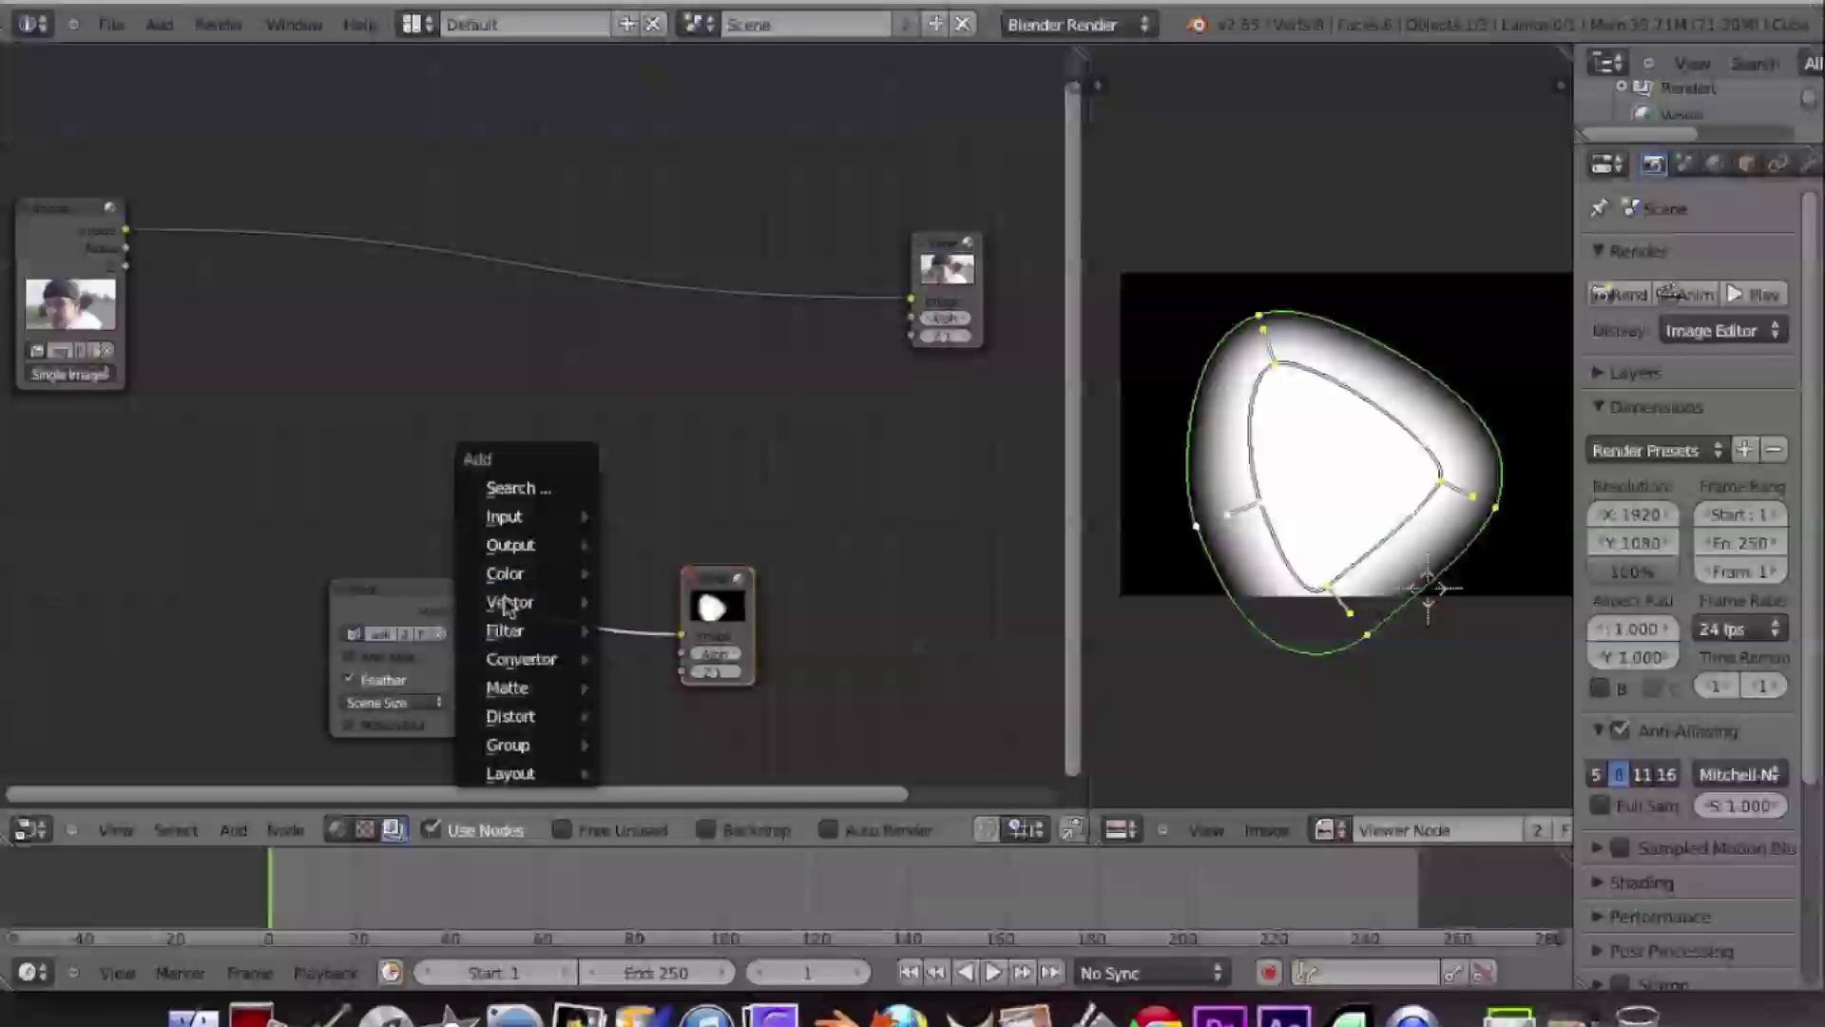
mouse_move(571, 573)
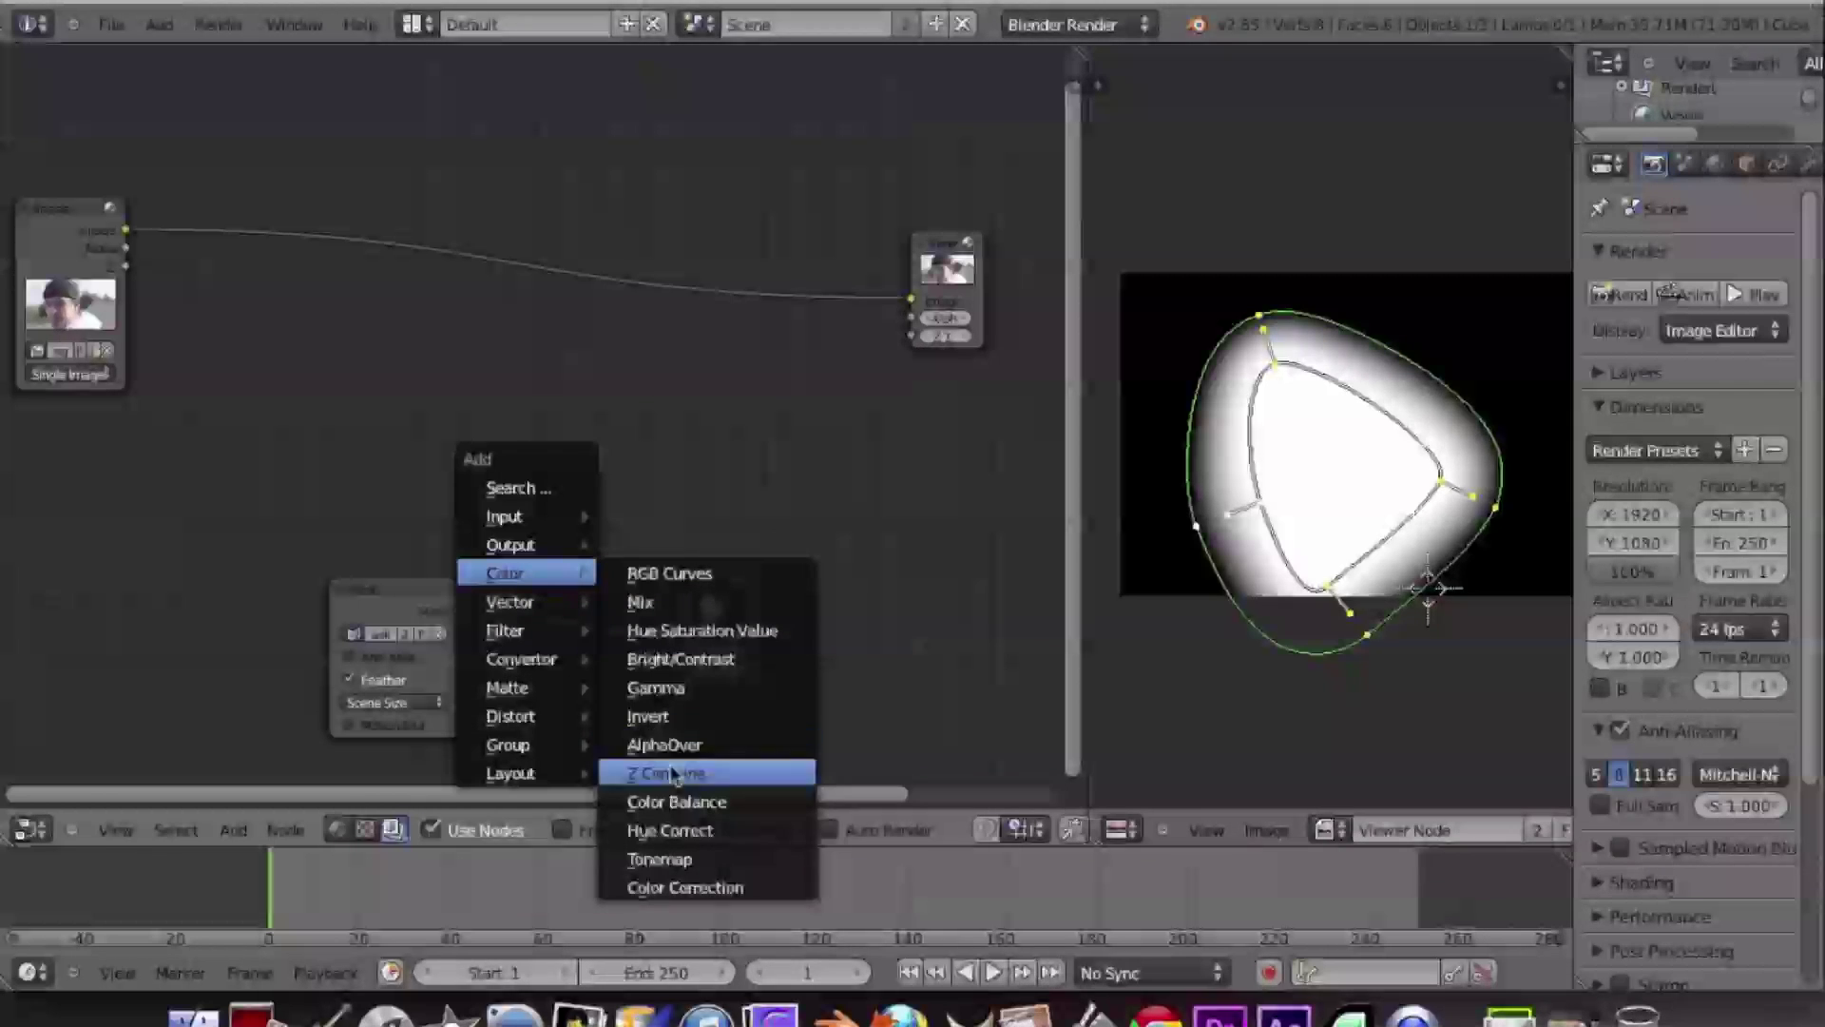
click(646, 749)
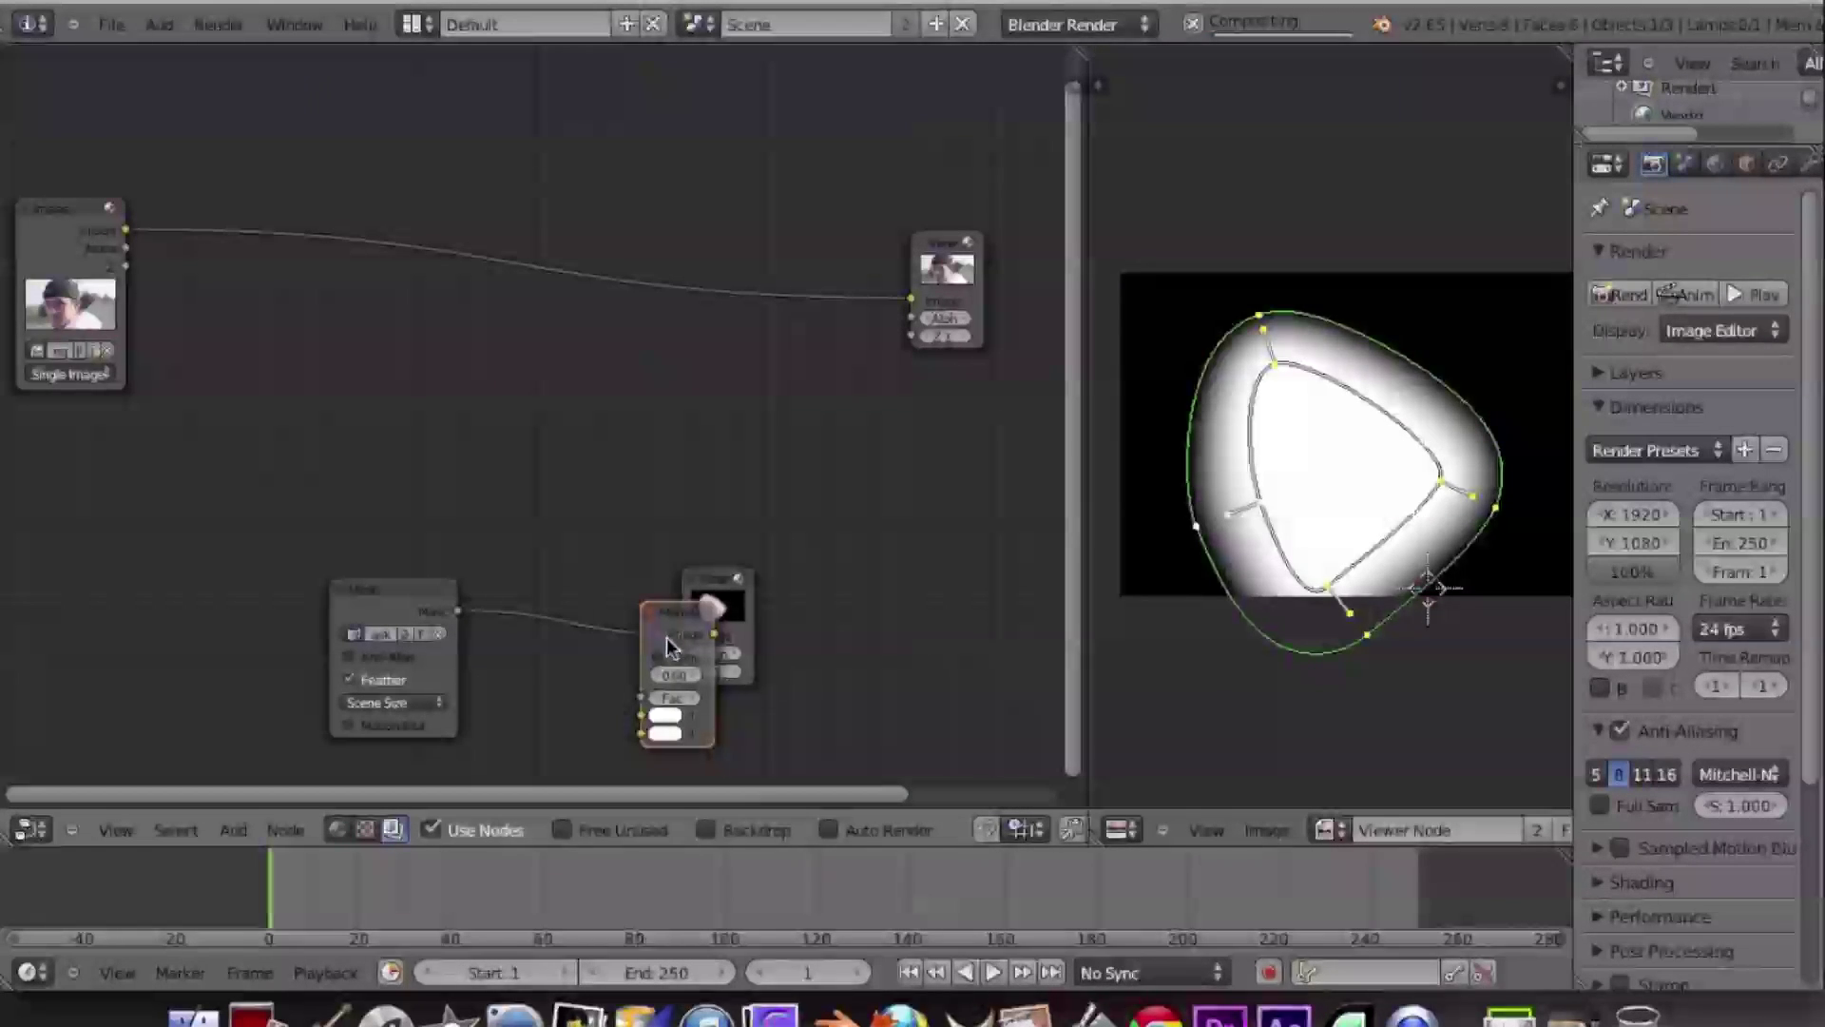
key(g)
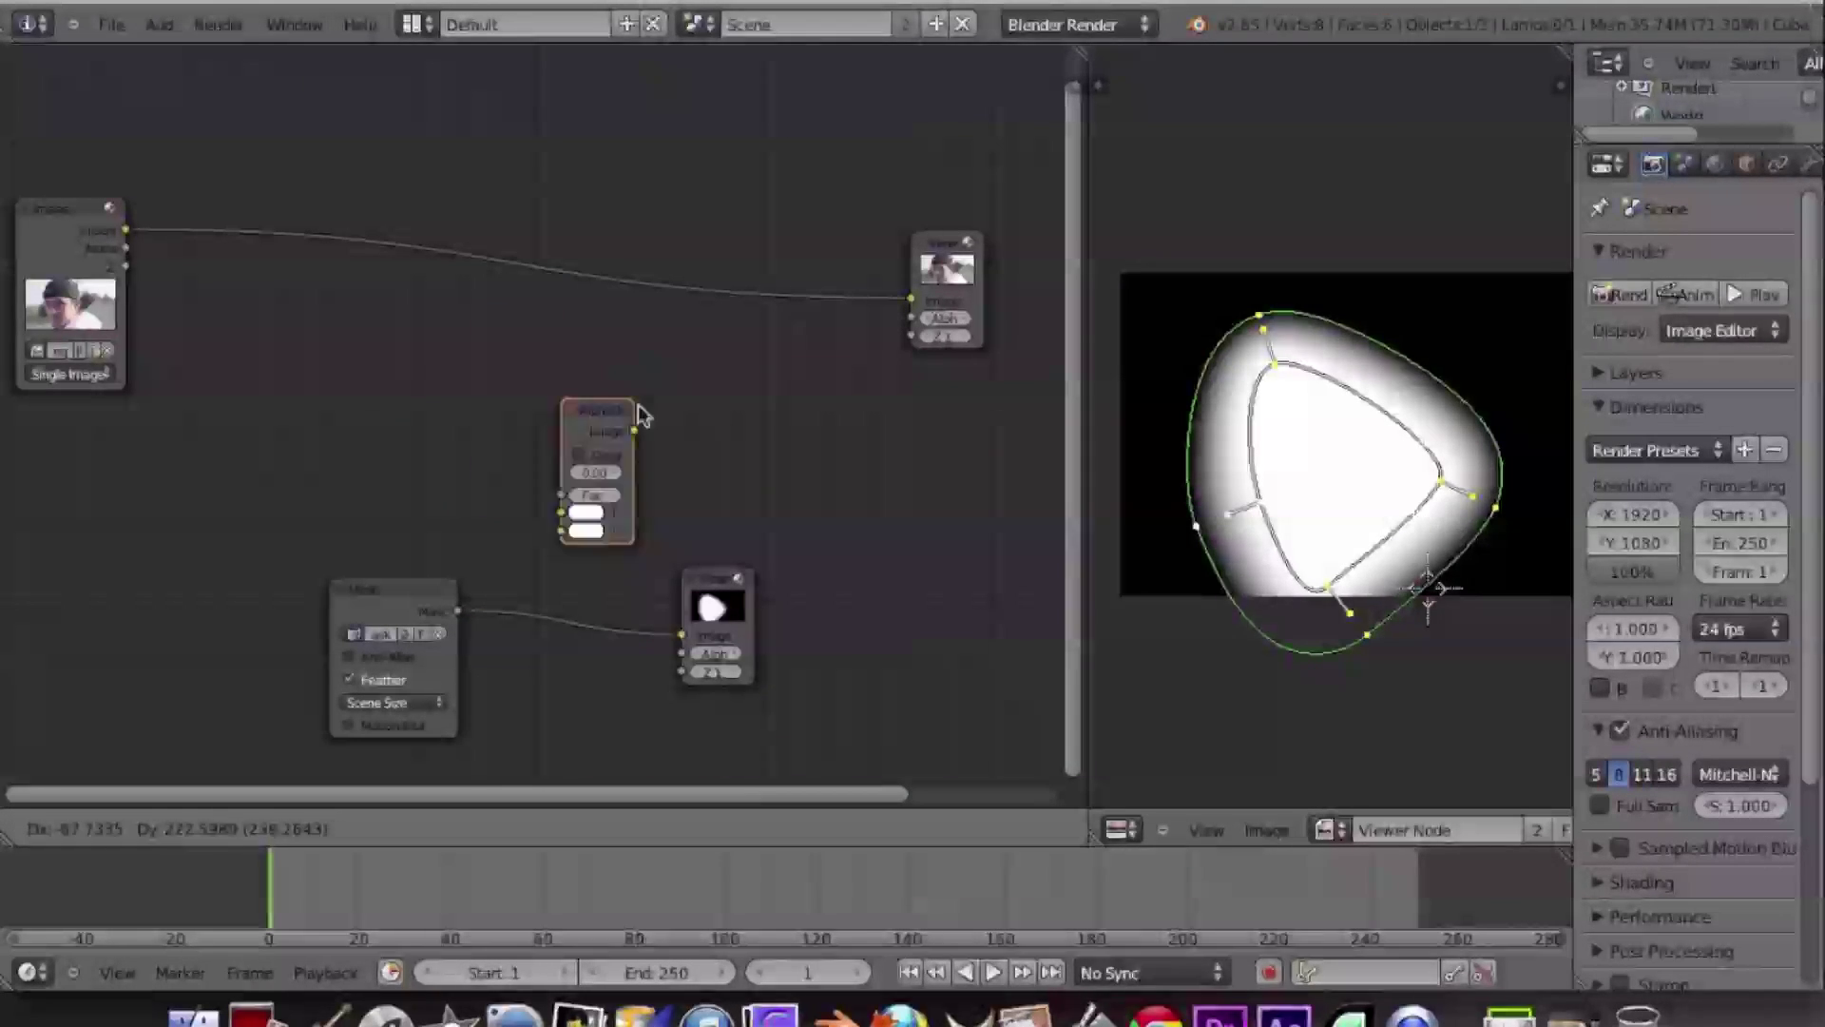
click(705, 458)
drag(457, 610, 629, 537)
drag(133, 234, 623, 576)
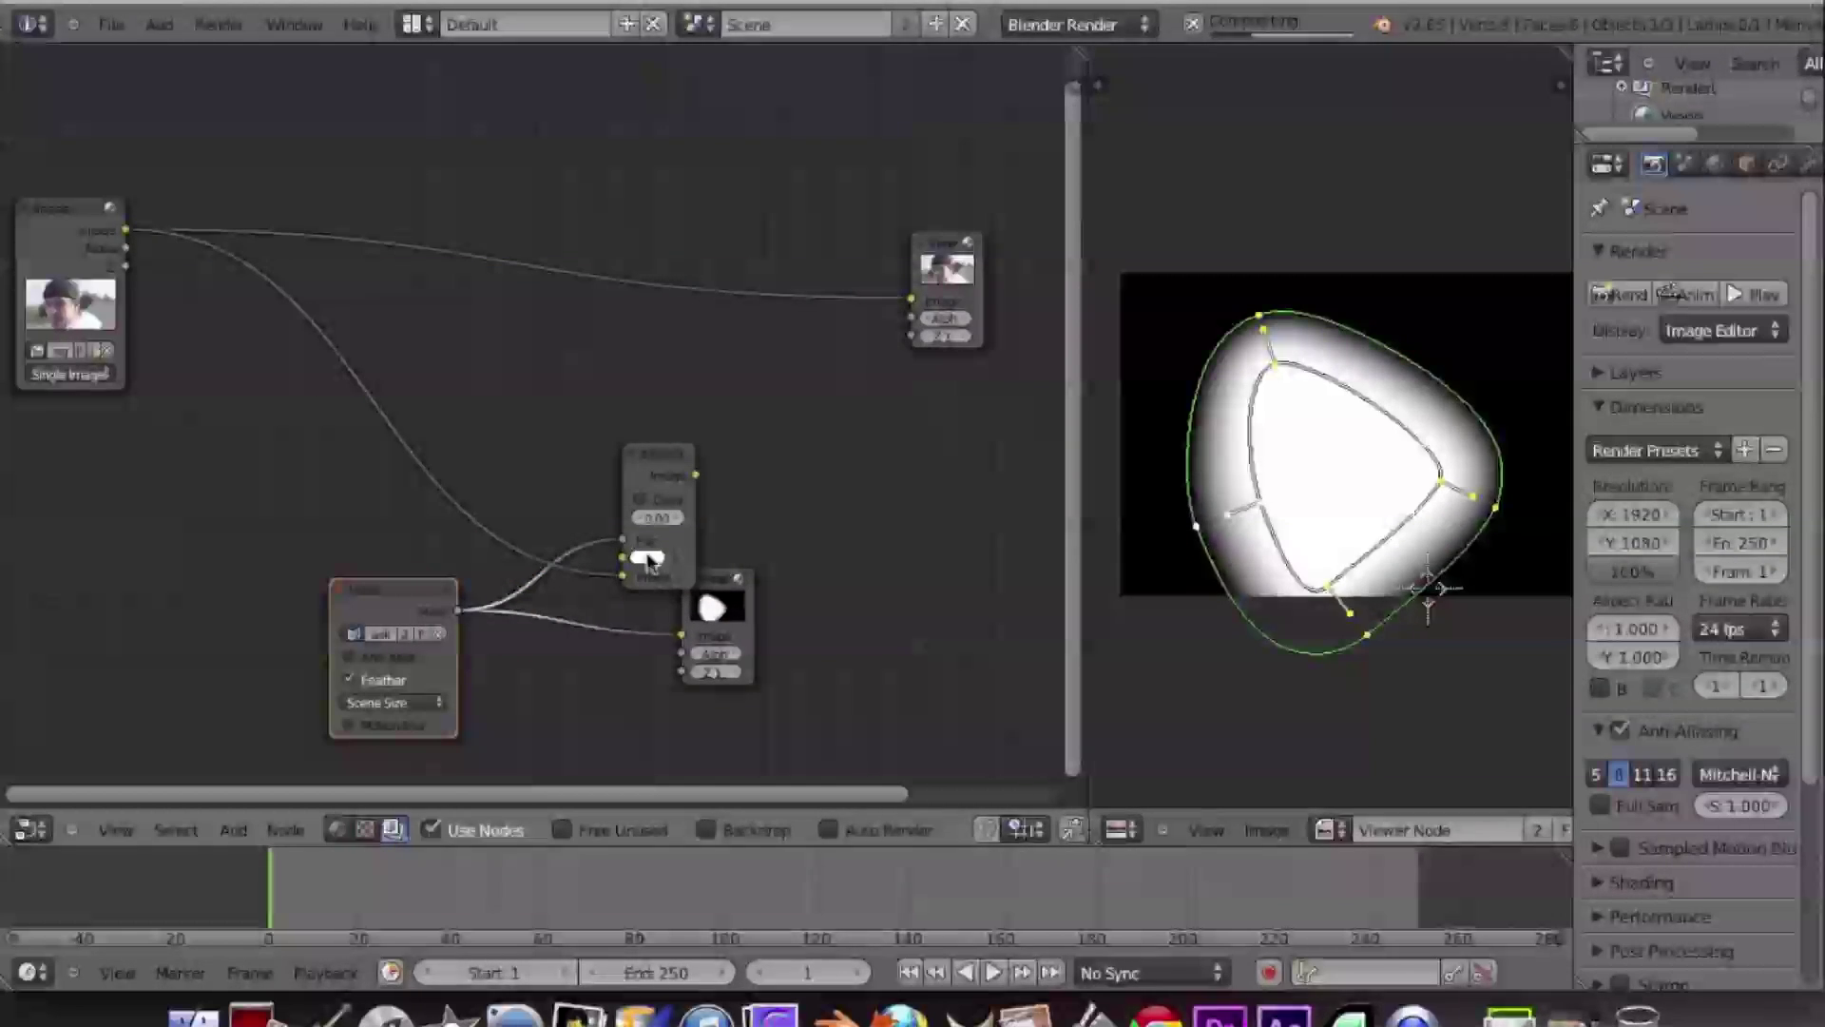
- Make the overlay colour black and send the mix result to the Viewer node
click(649, 559)
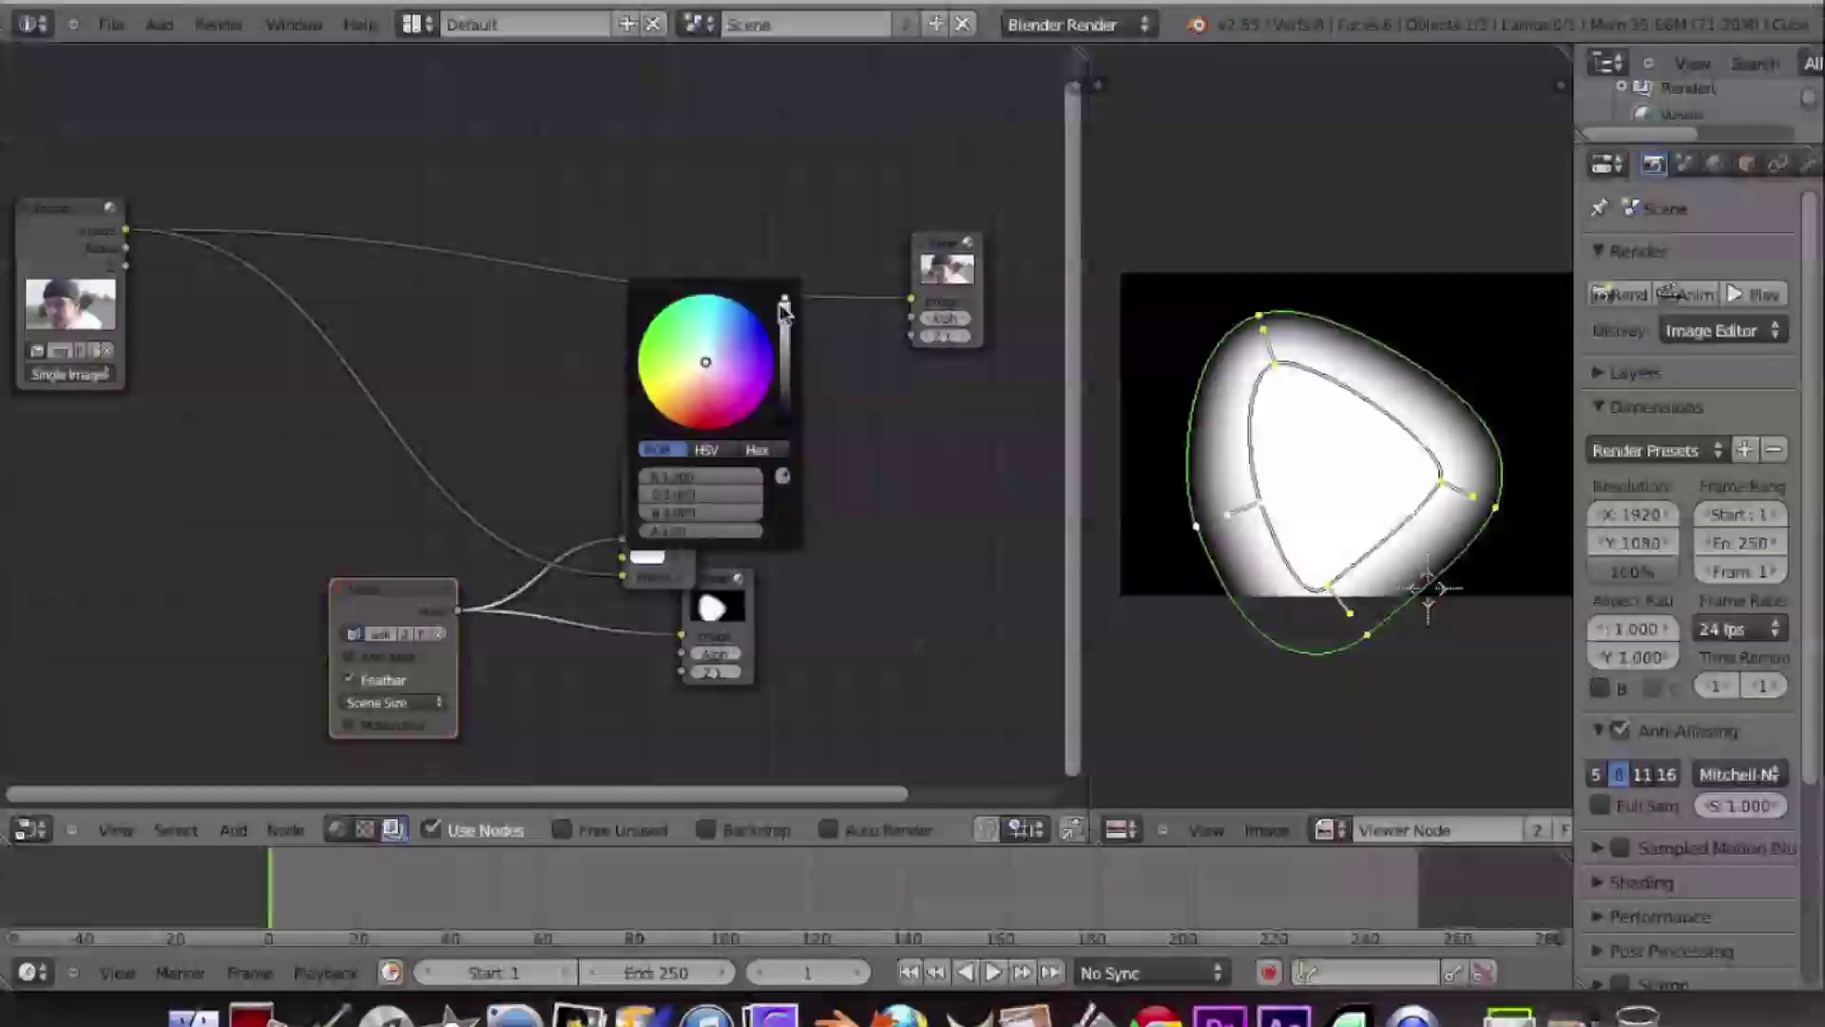
drag(787, 303, 786, 436)
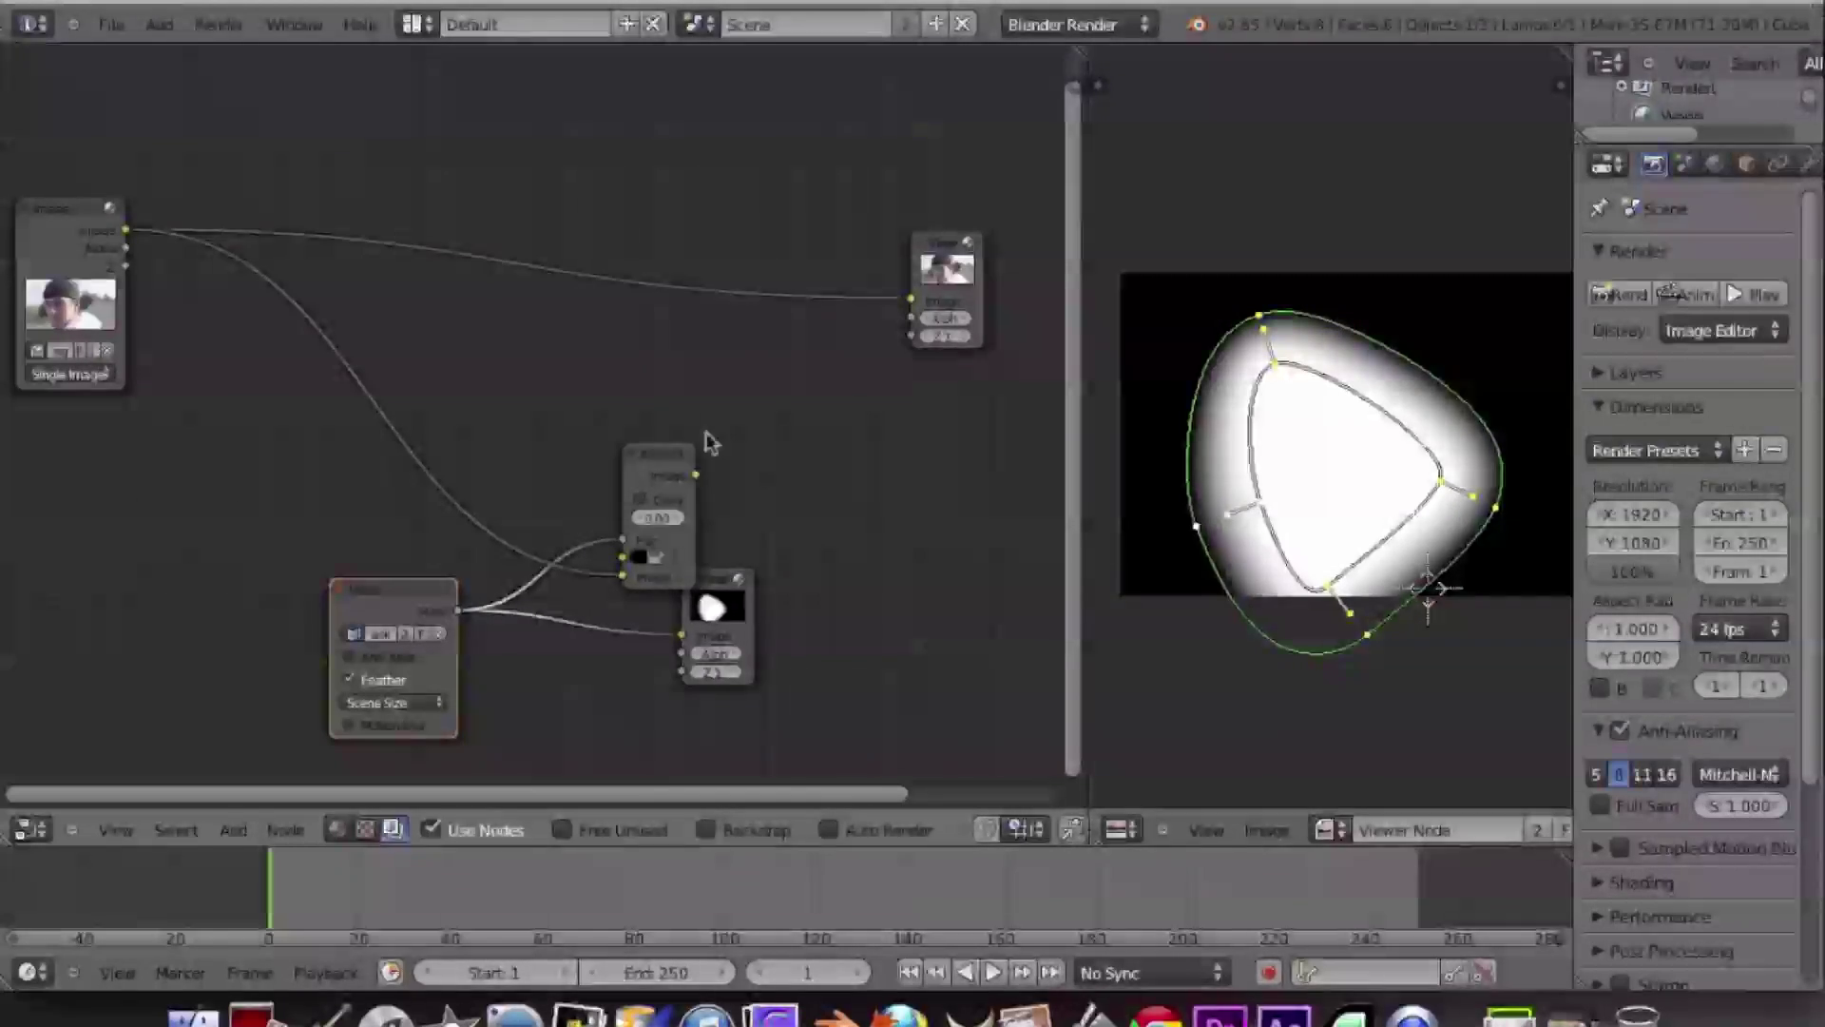
drag(740, 619, 921, 534)
drag(696, 474, 862, 550)
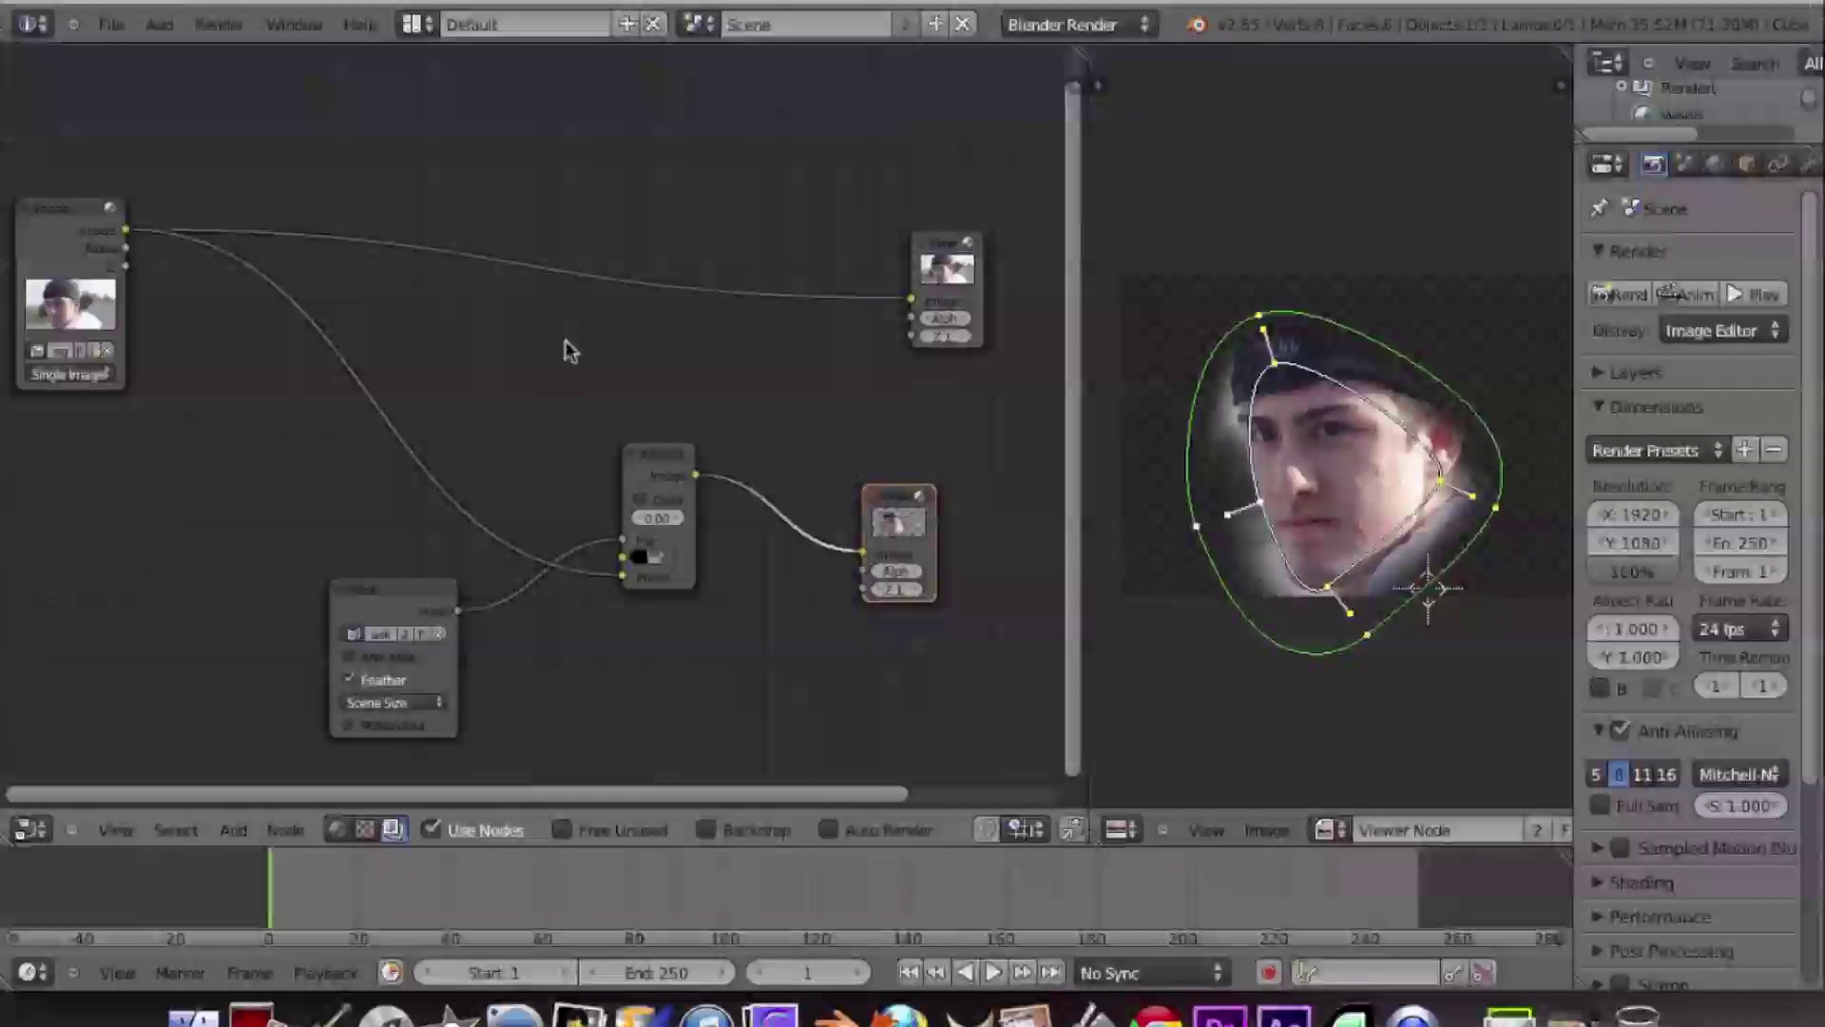
- Duplicate the Mix node onto the photo-to-output link, feeding the masked face into its second image
click(656, 459)
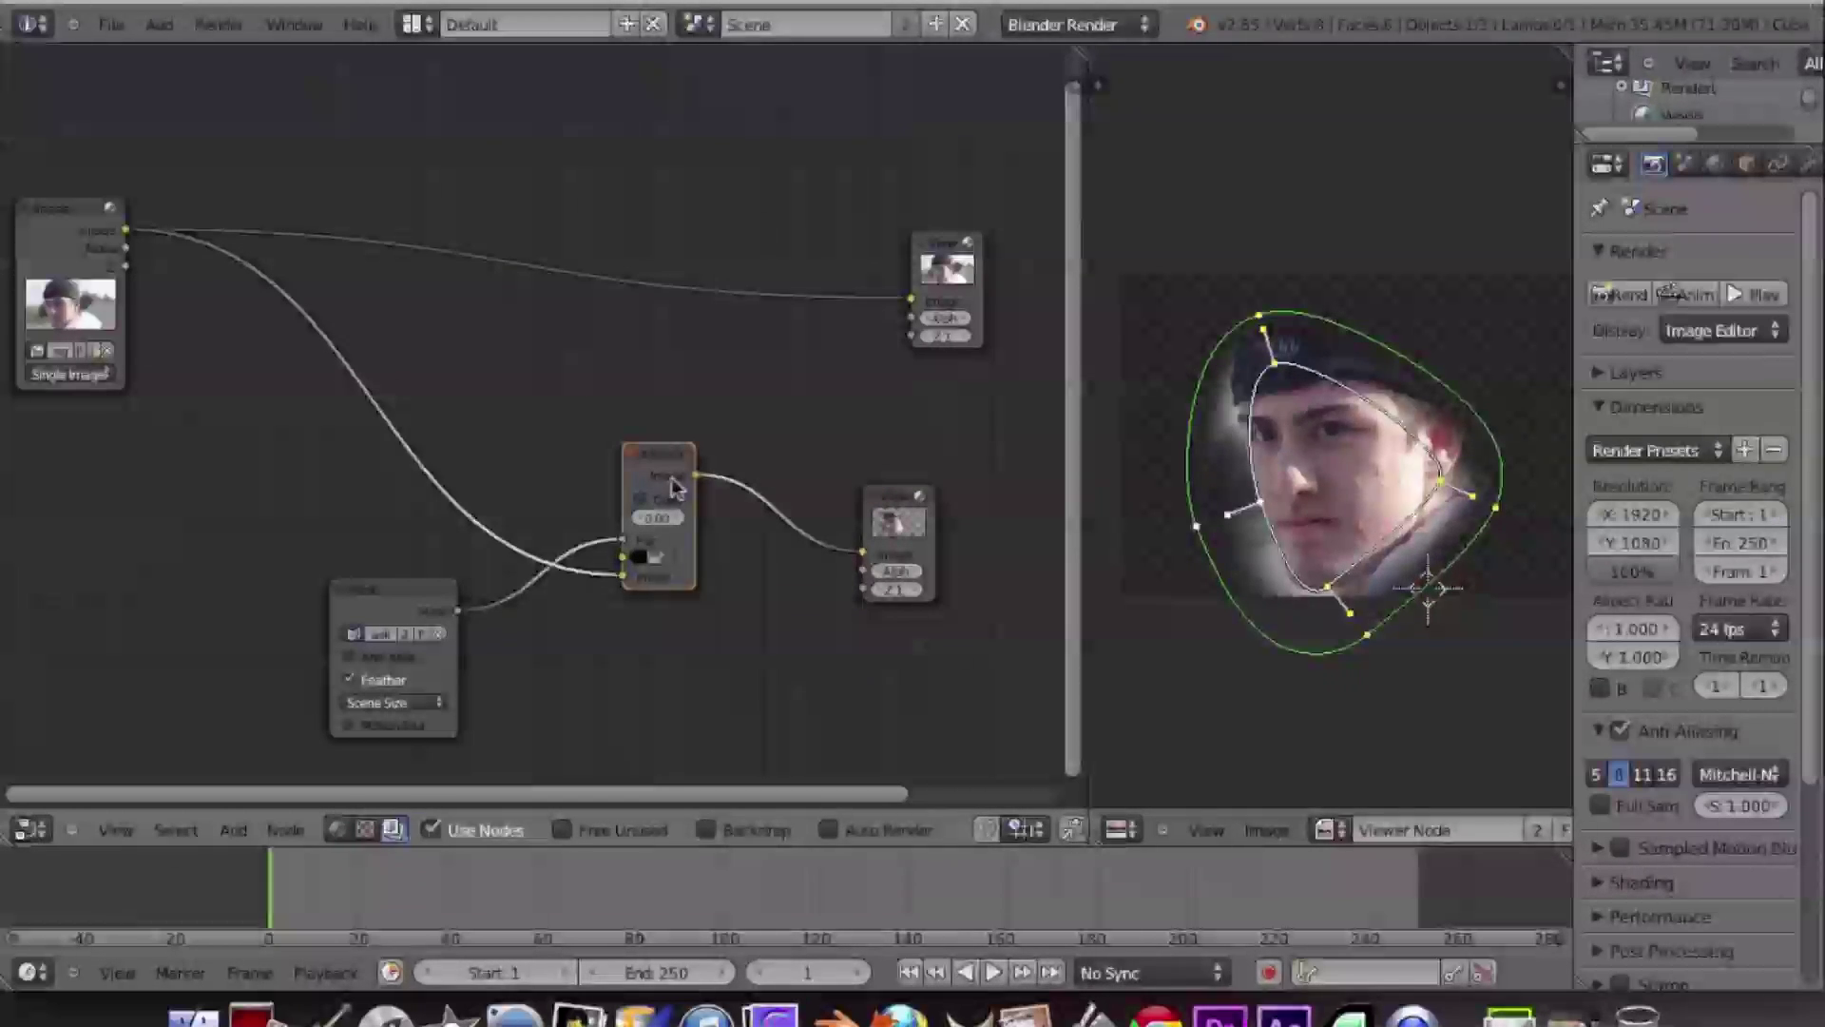
key(shift+d)
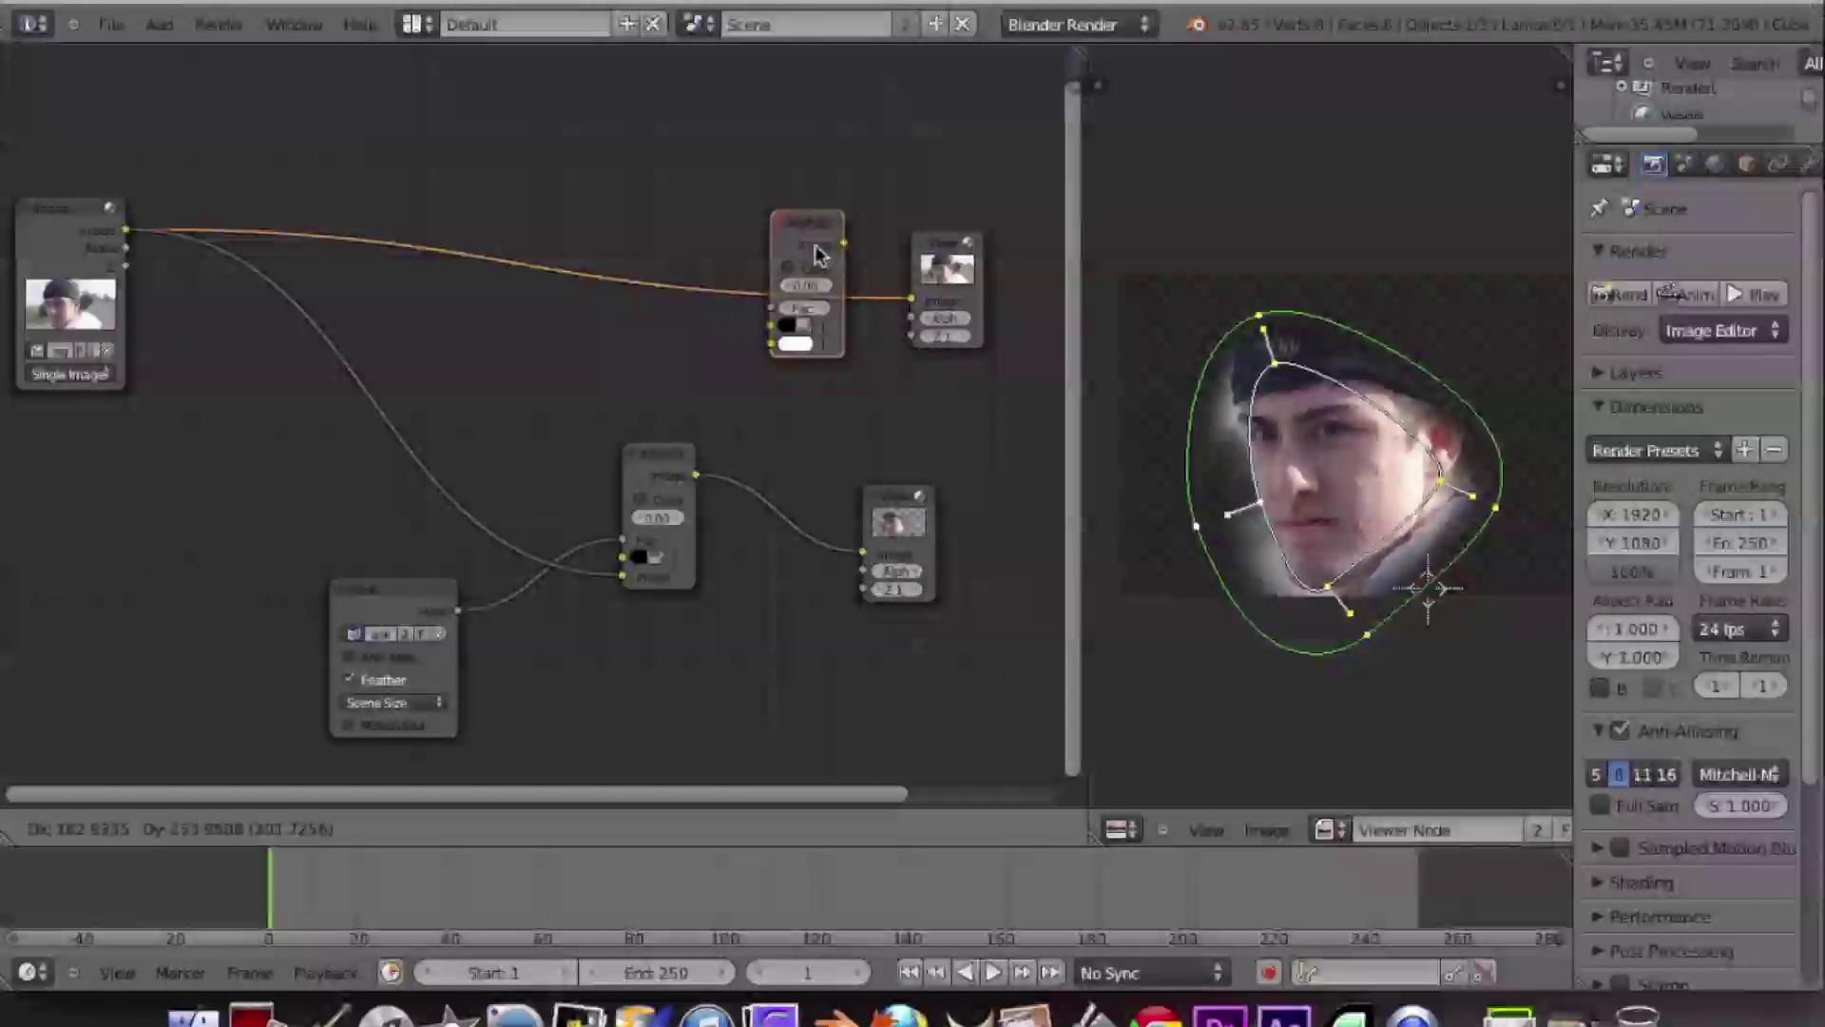
click(816, 253)
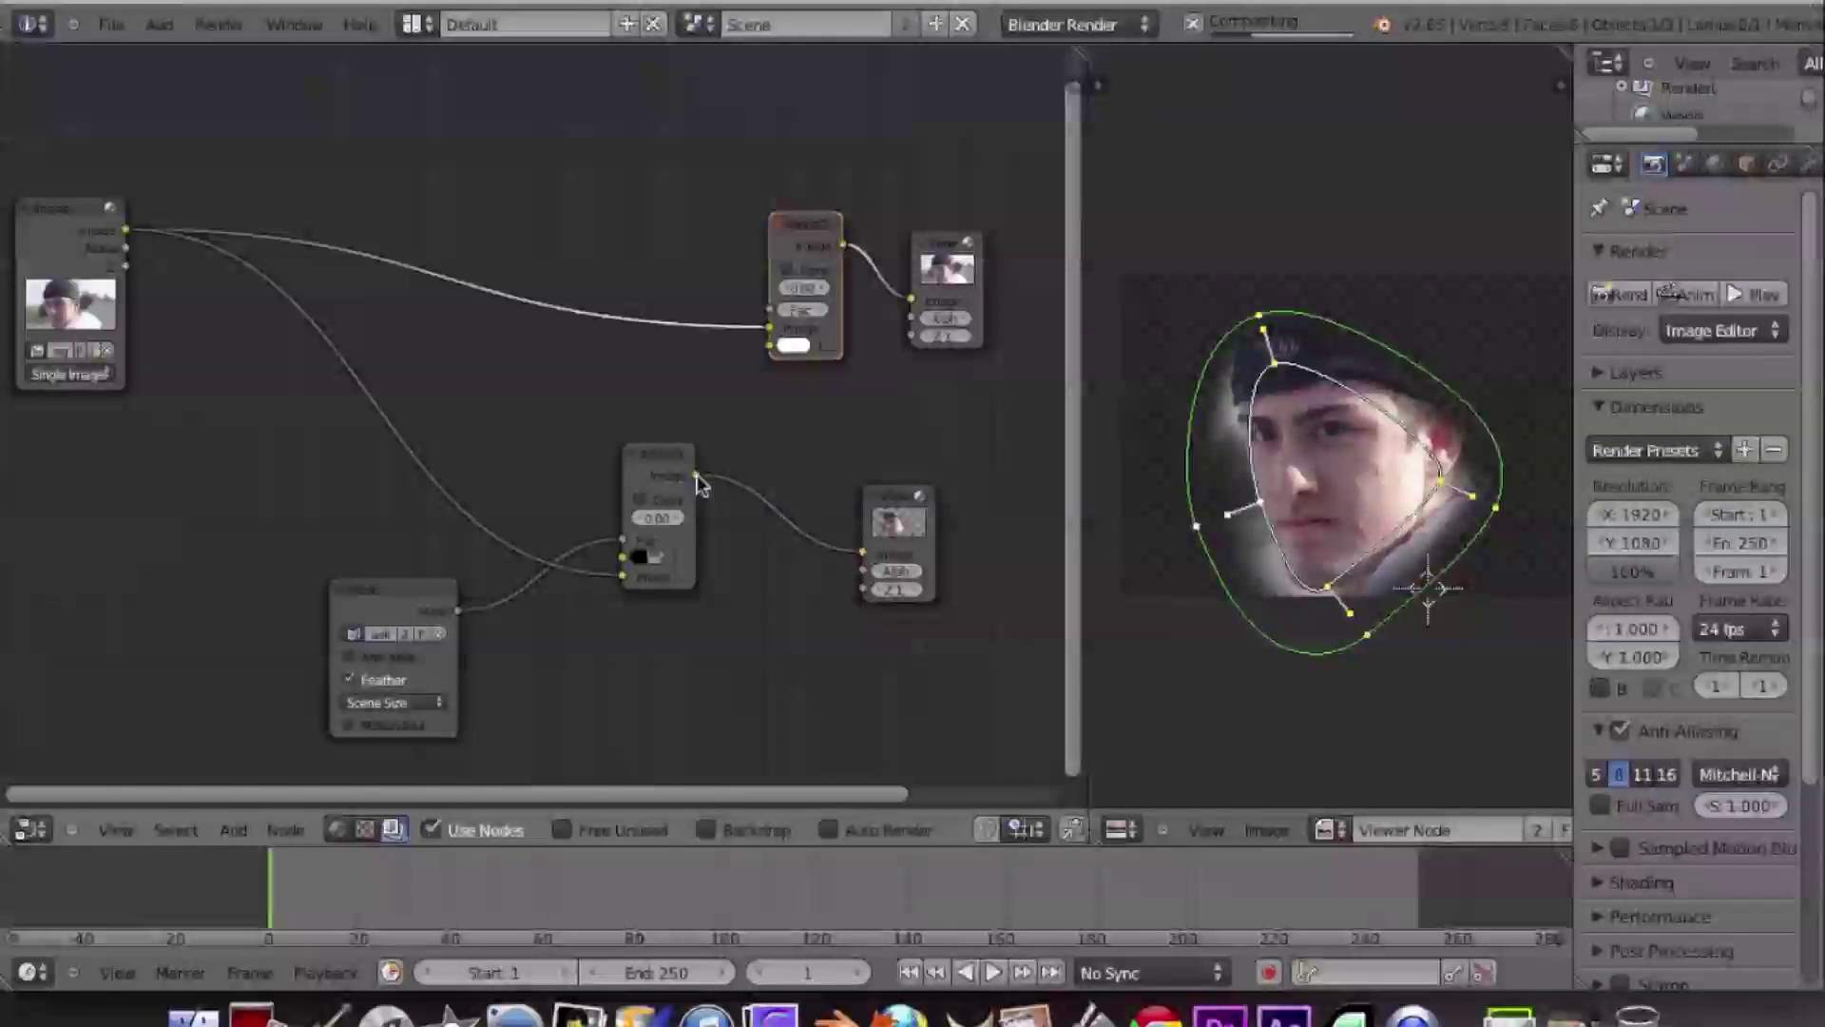
drag(697, 478, 770, 346)
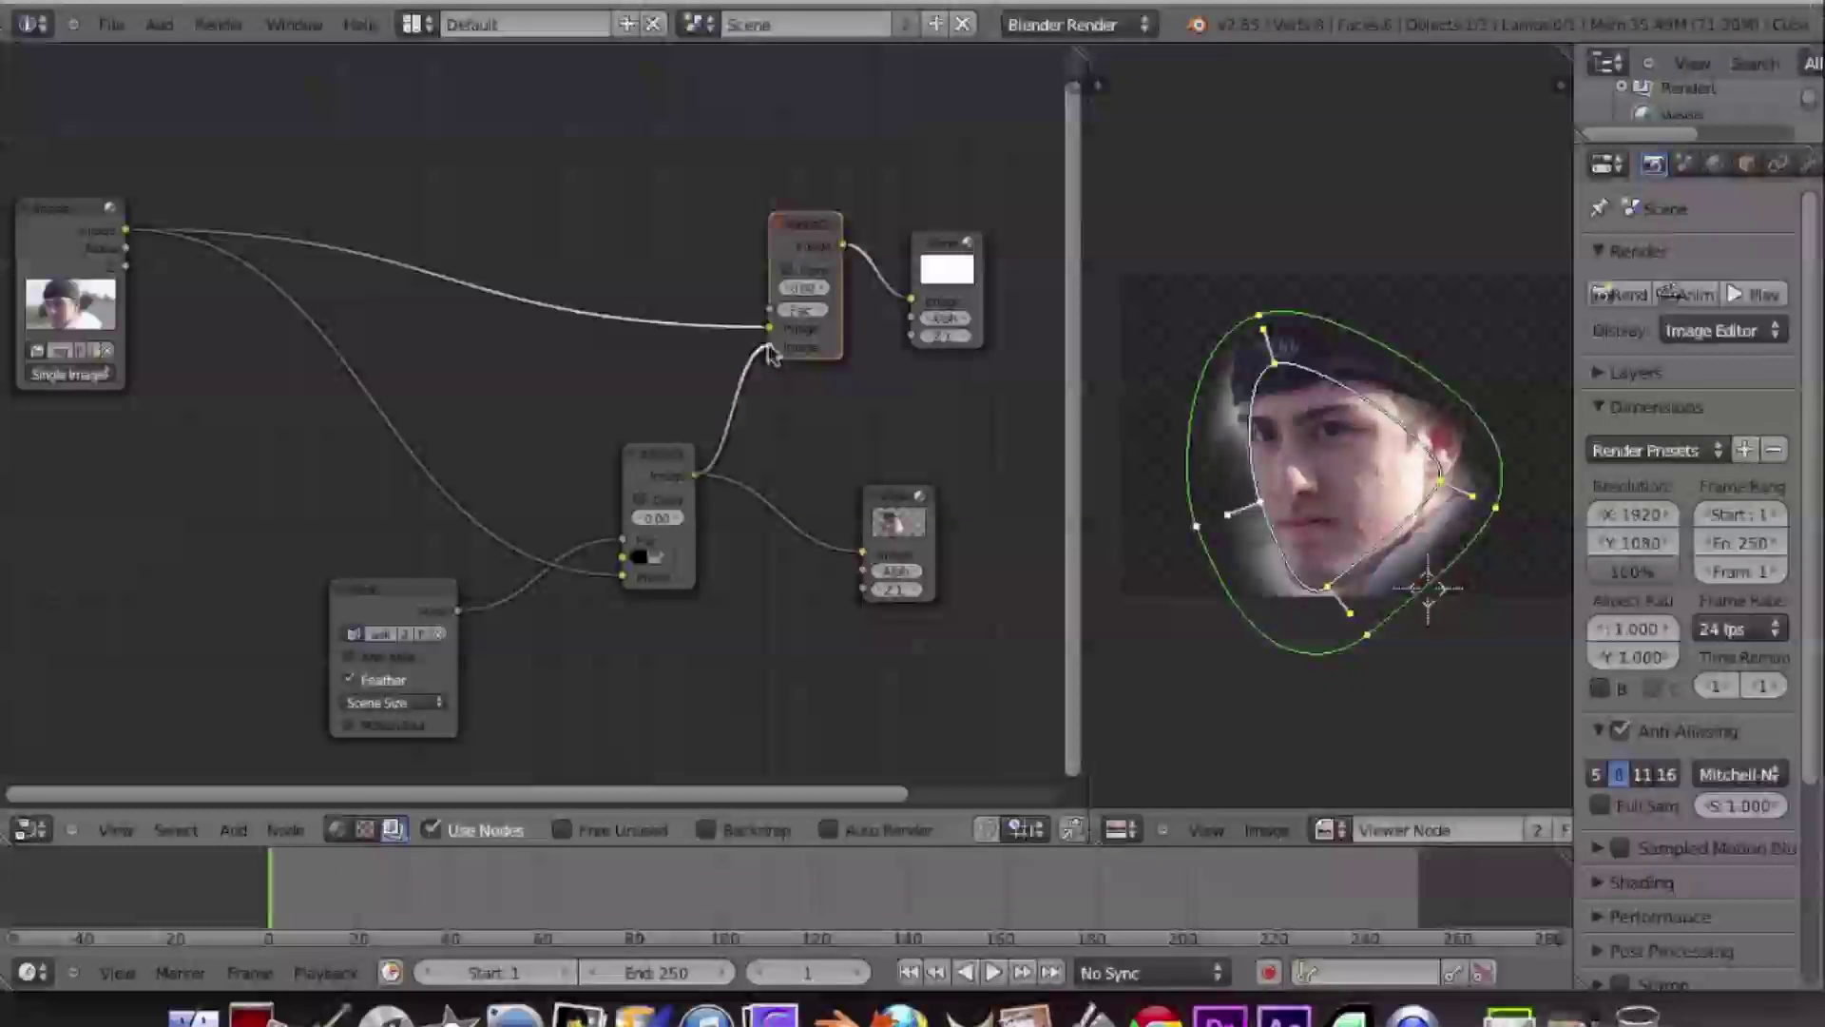
click(968, 276)
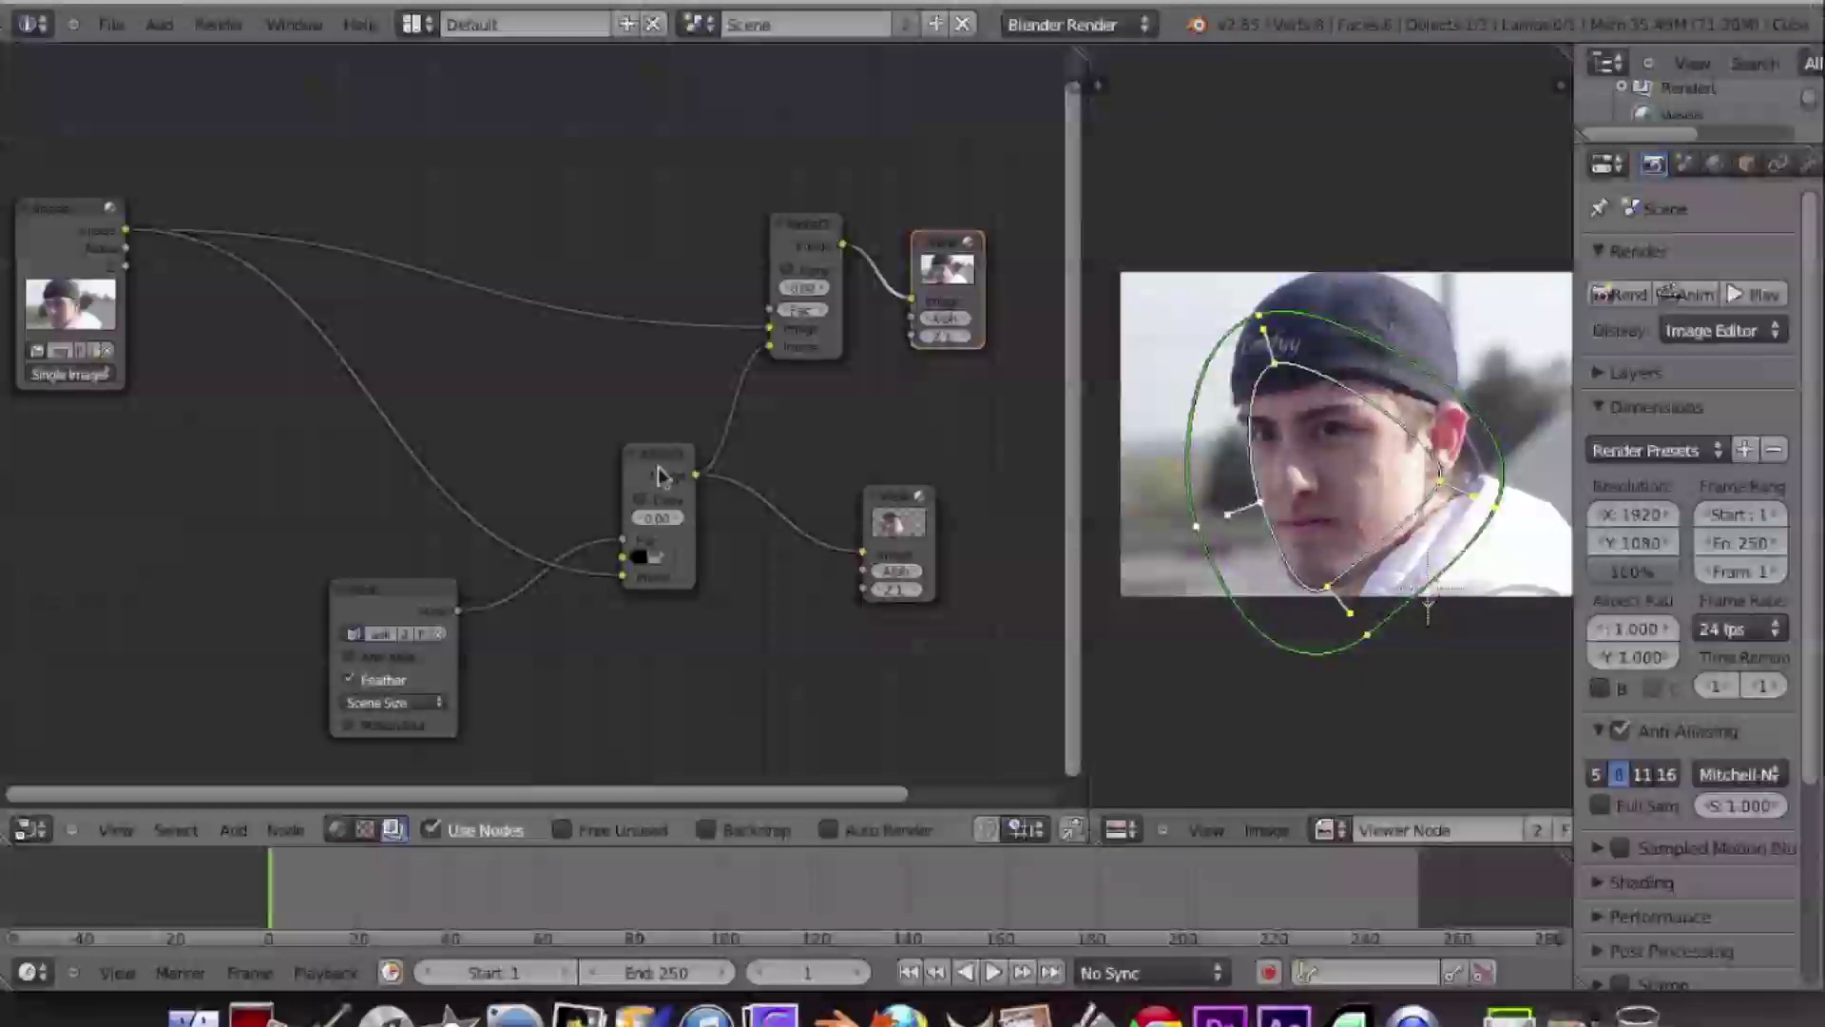
drag(659, 475, 489, 486)
- Add an RGB Curves node, discarding a mistakenly added RGB node
key(shift+a)
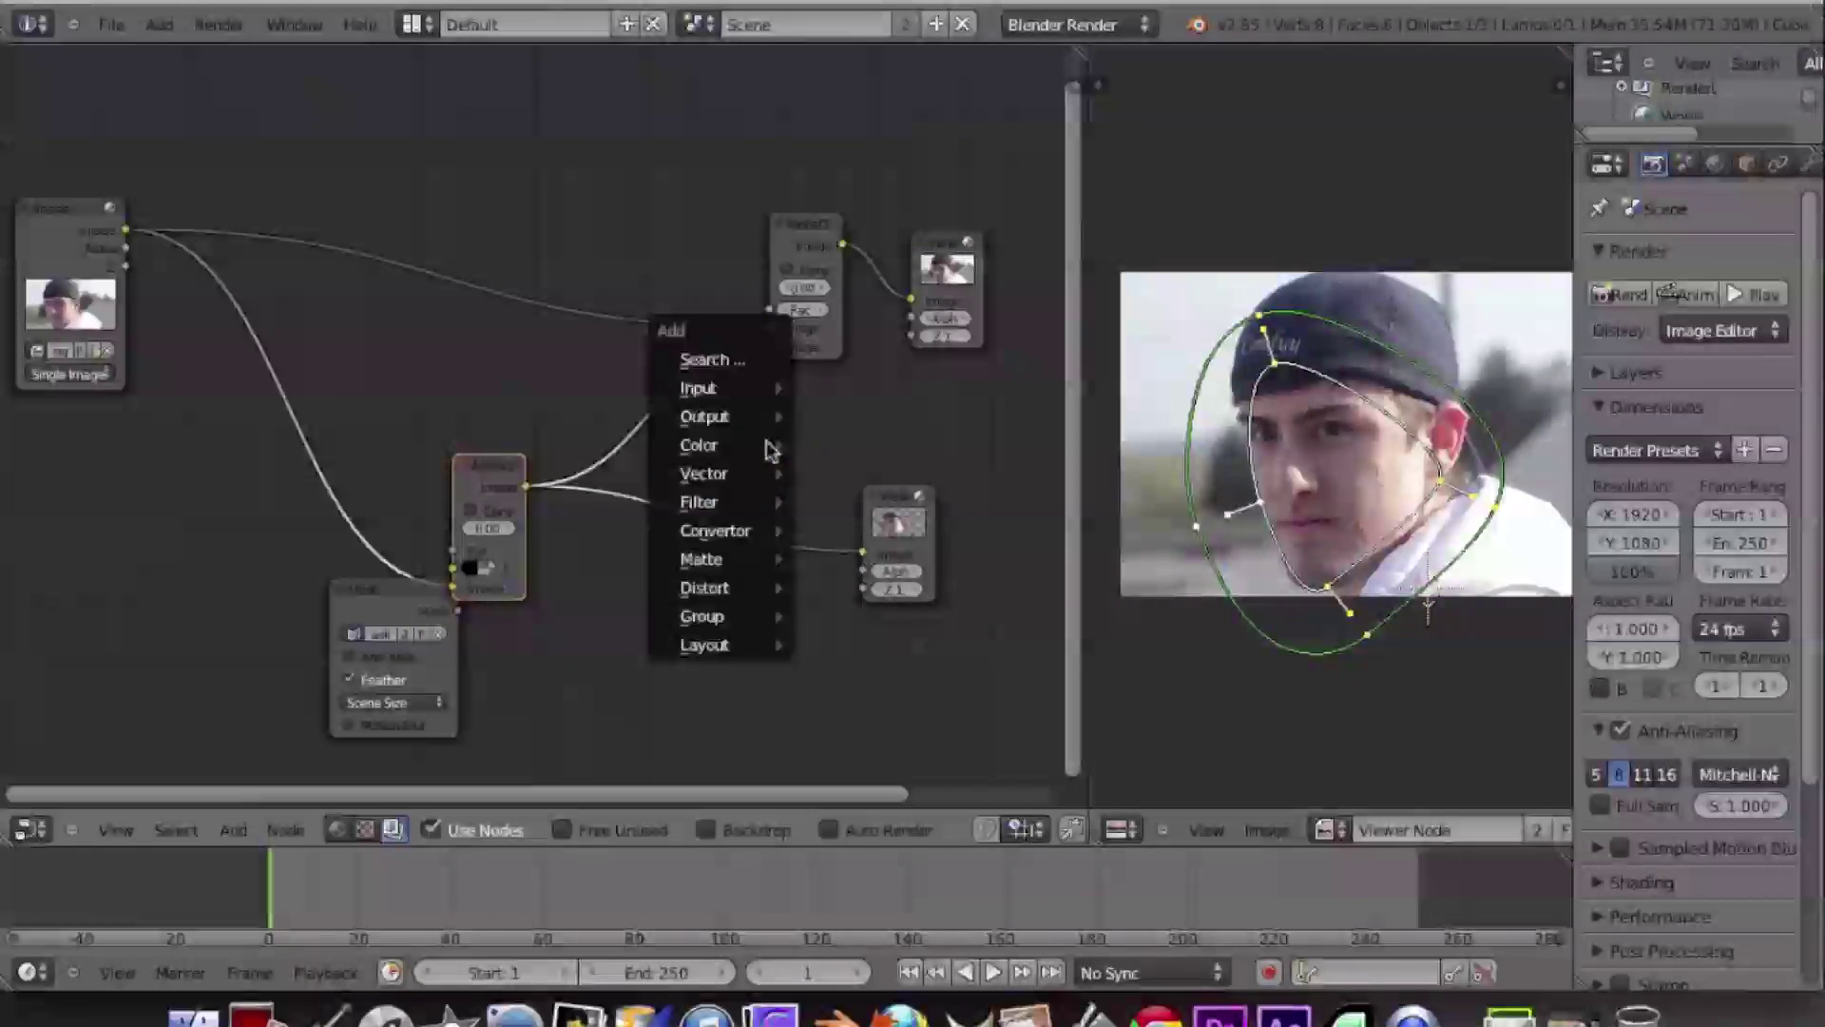
mouse_move(760, 388)
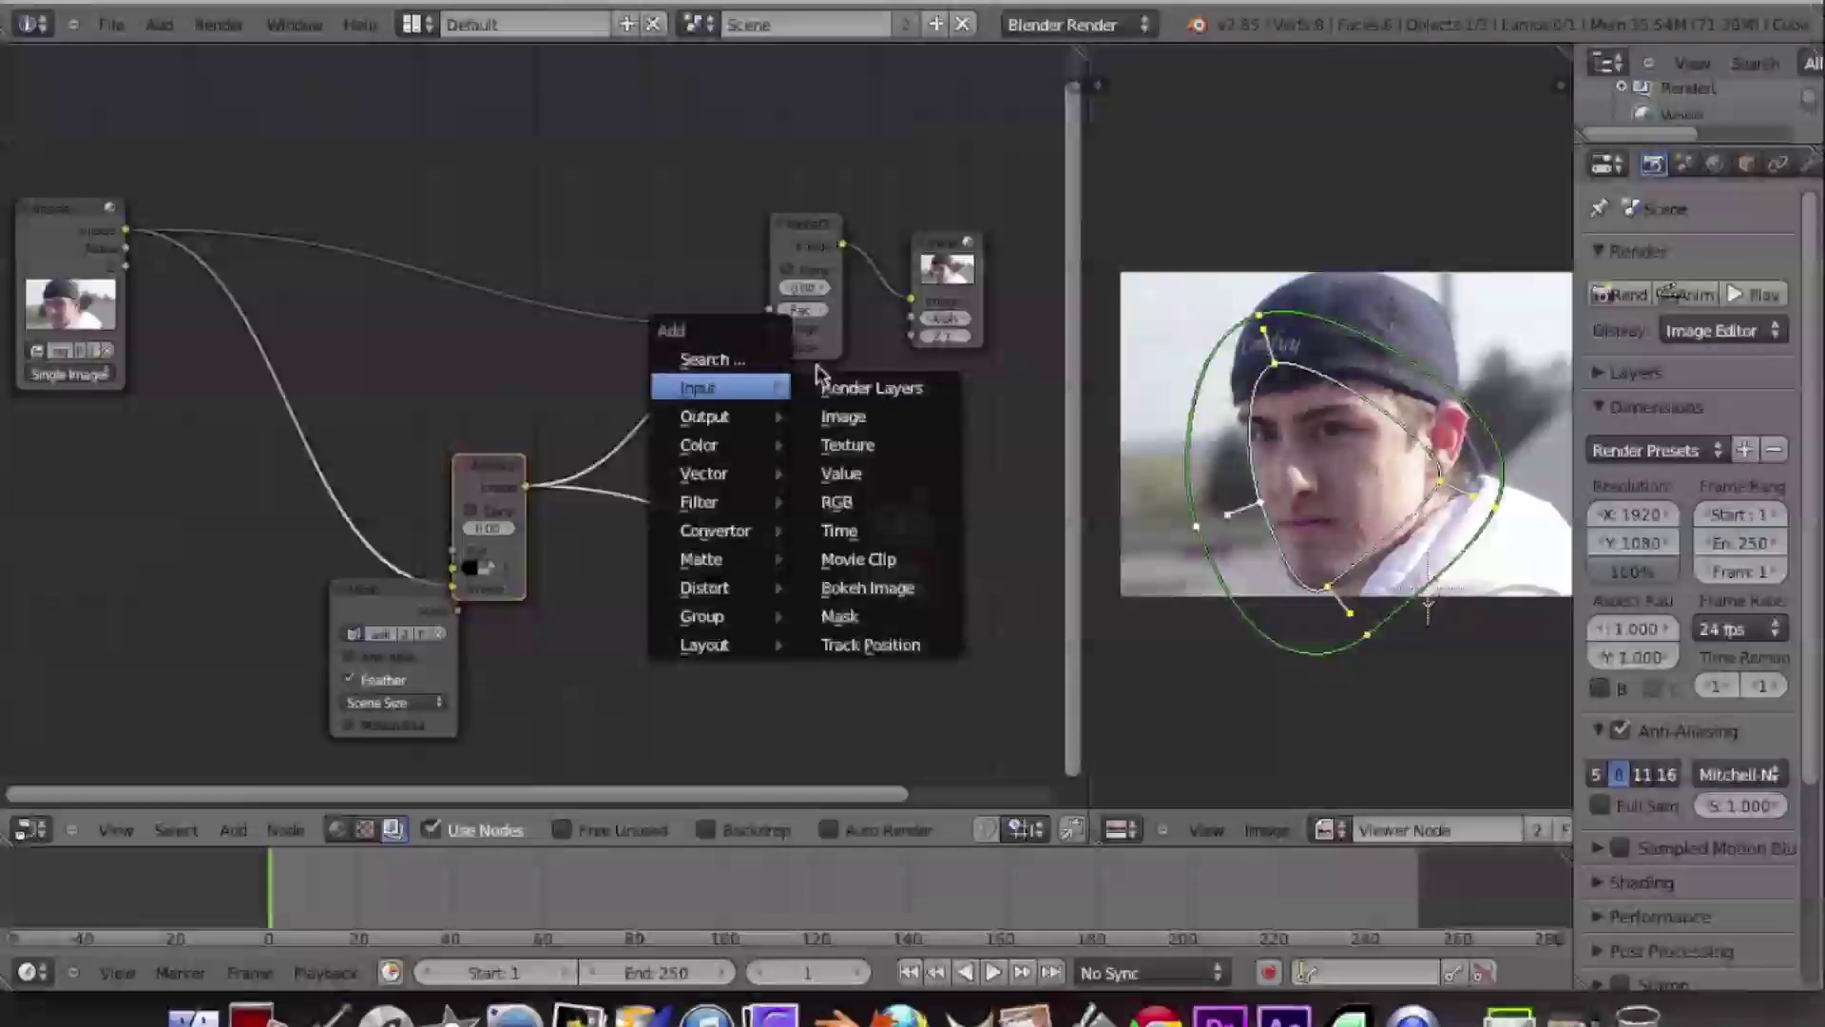
click(842, 502)
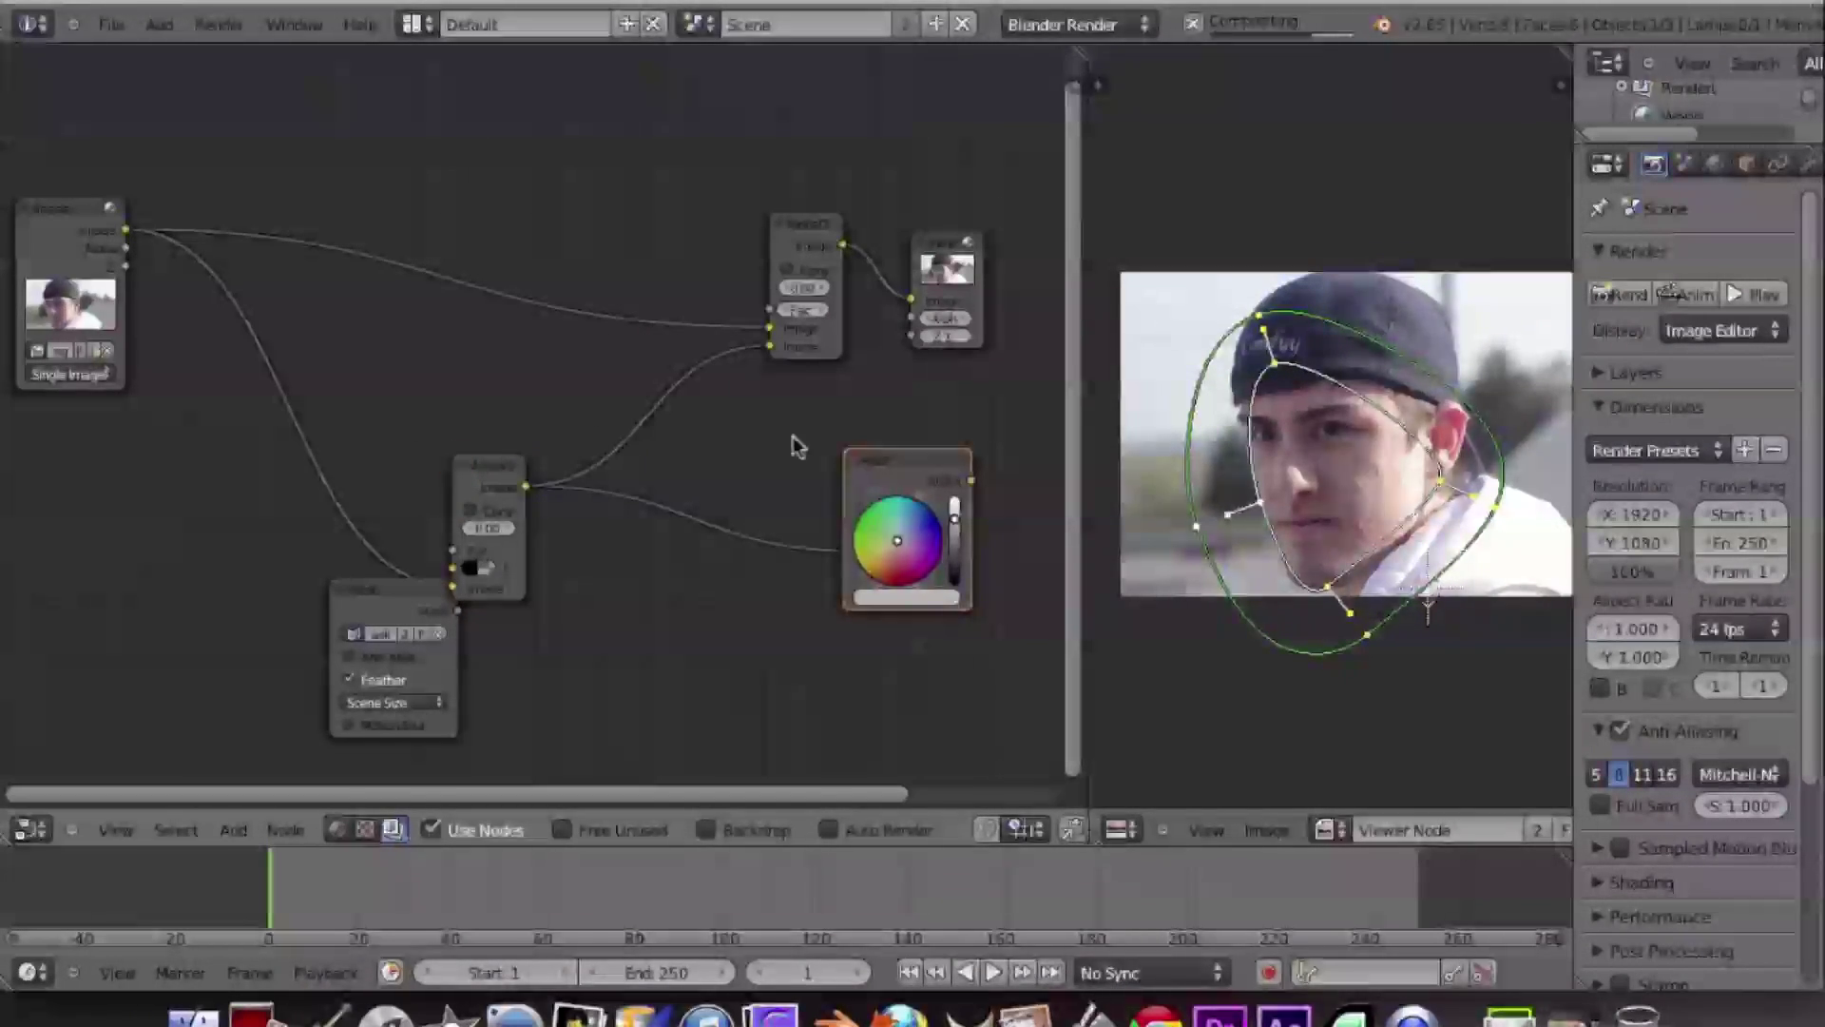
key(x)
key(shift+a)
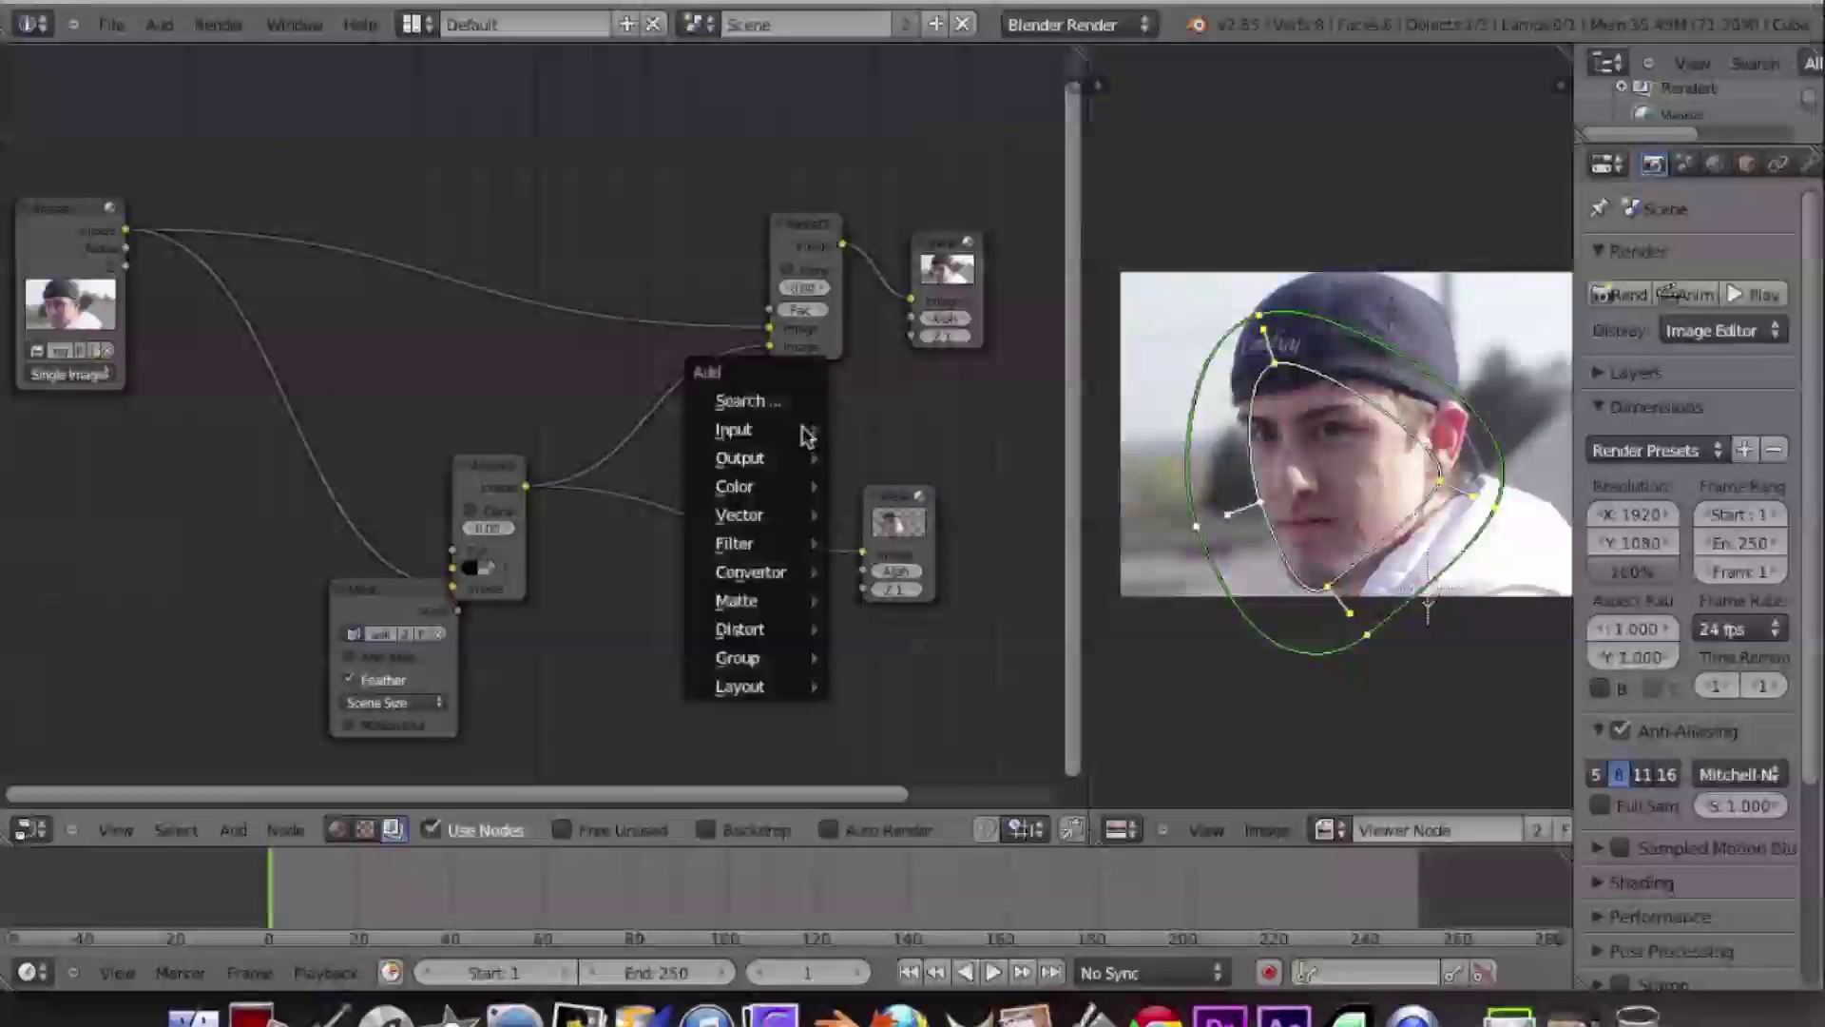
mouse_move(746, 540)
mouse_move(744, 487)
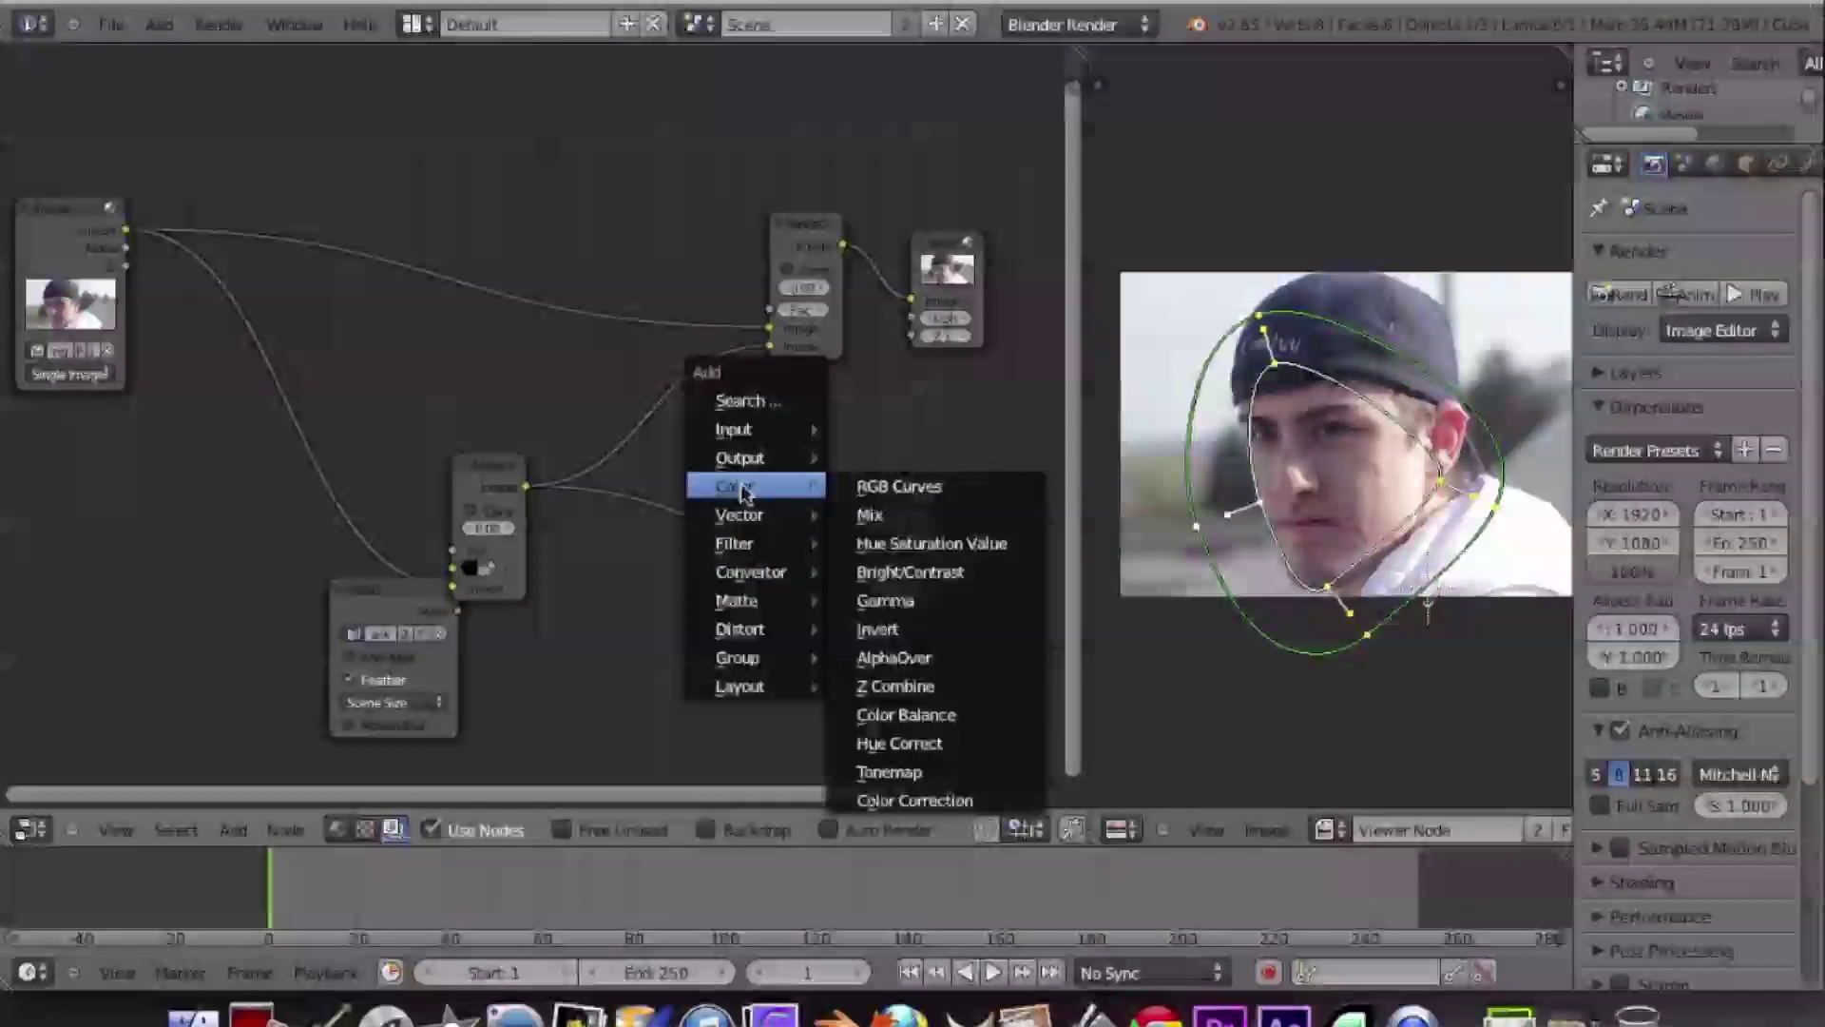
click(989, 489)
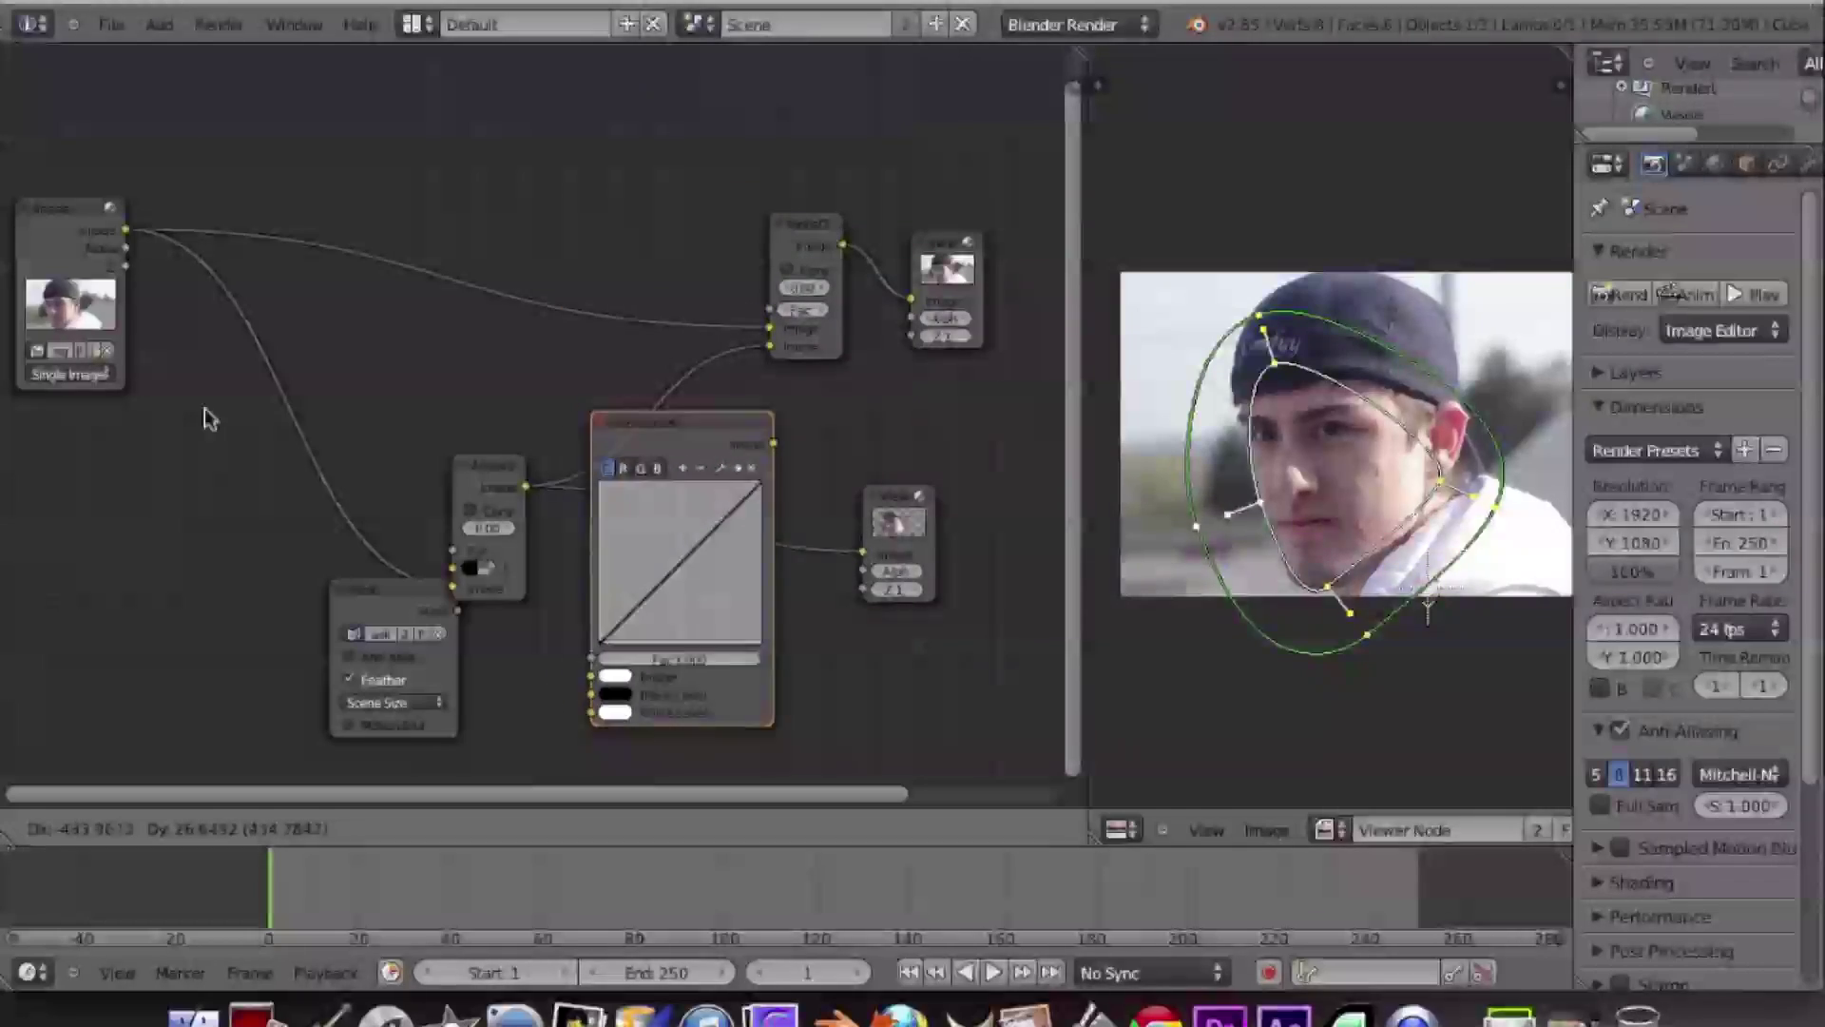
- Wire the RGB Curves node between the masked-face mix and the upper Mix node
click(525, 497)
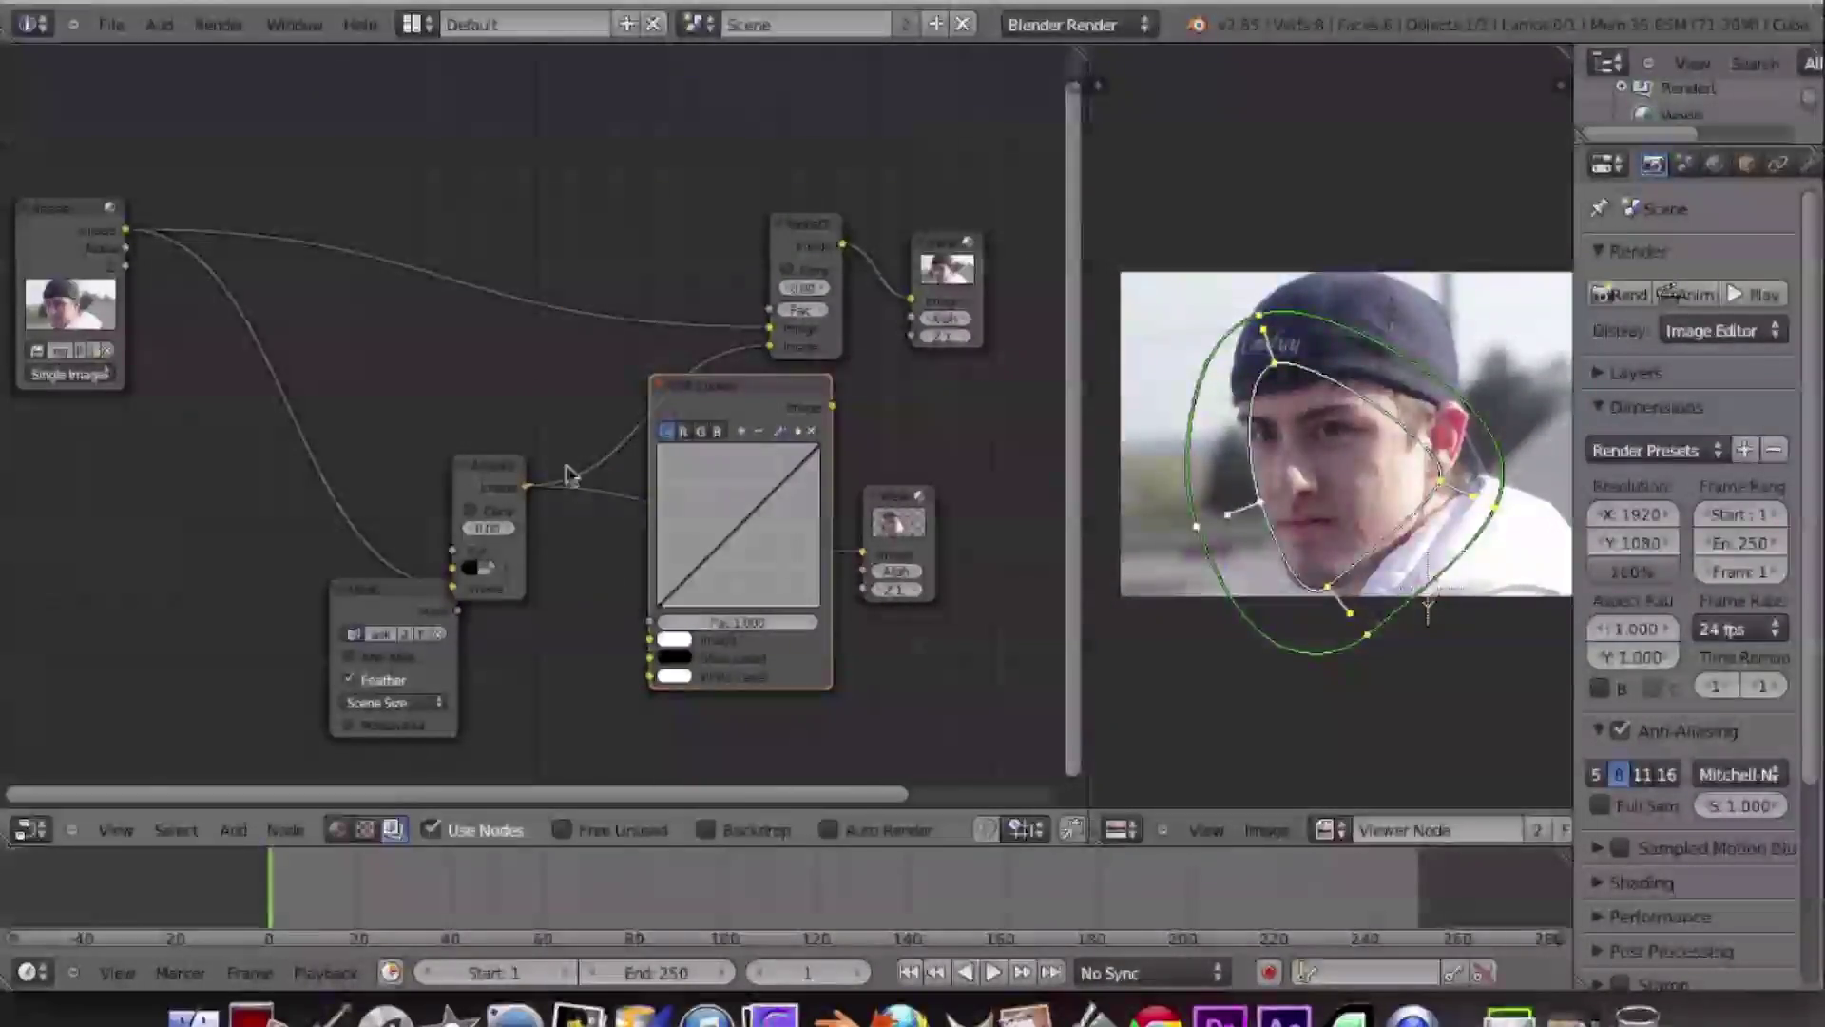
drag(526, 487, 653, 642)
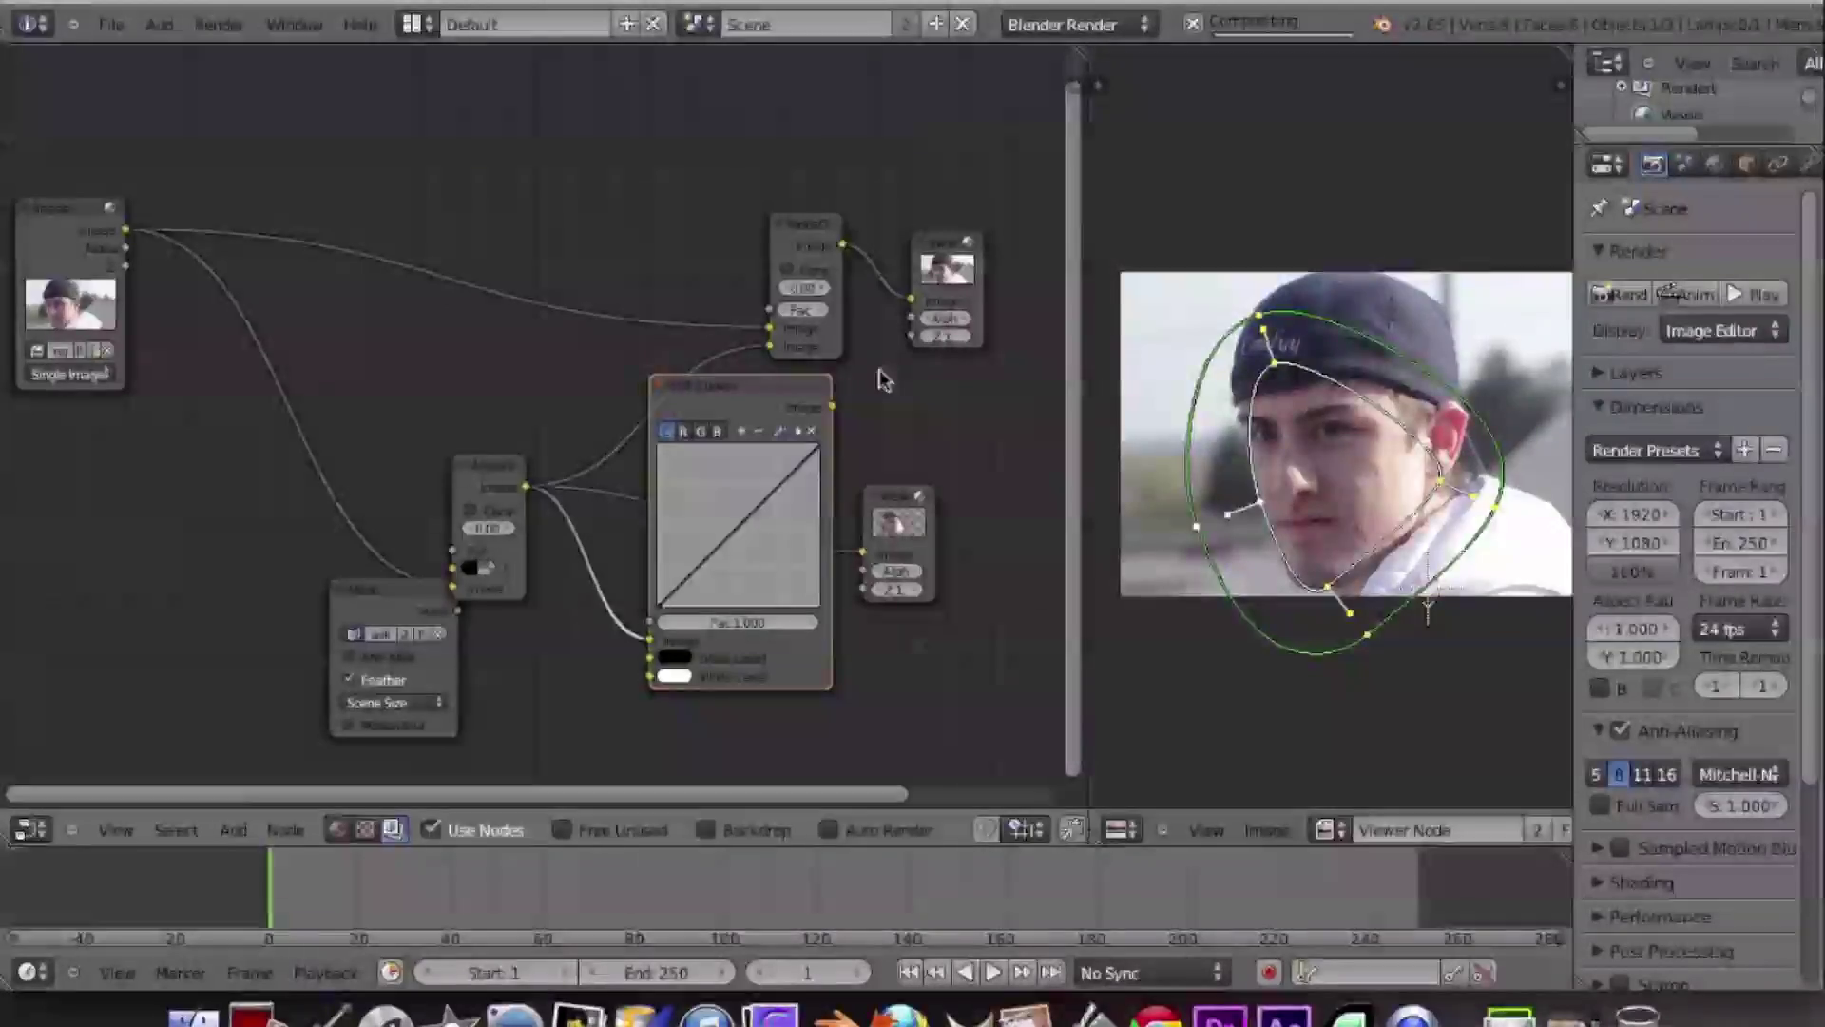
drag(770, 347, 832, 406)
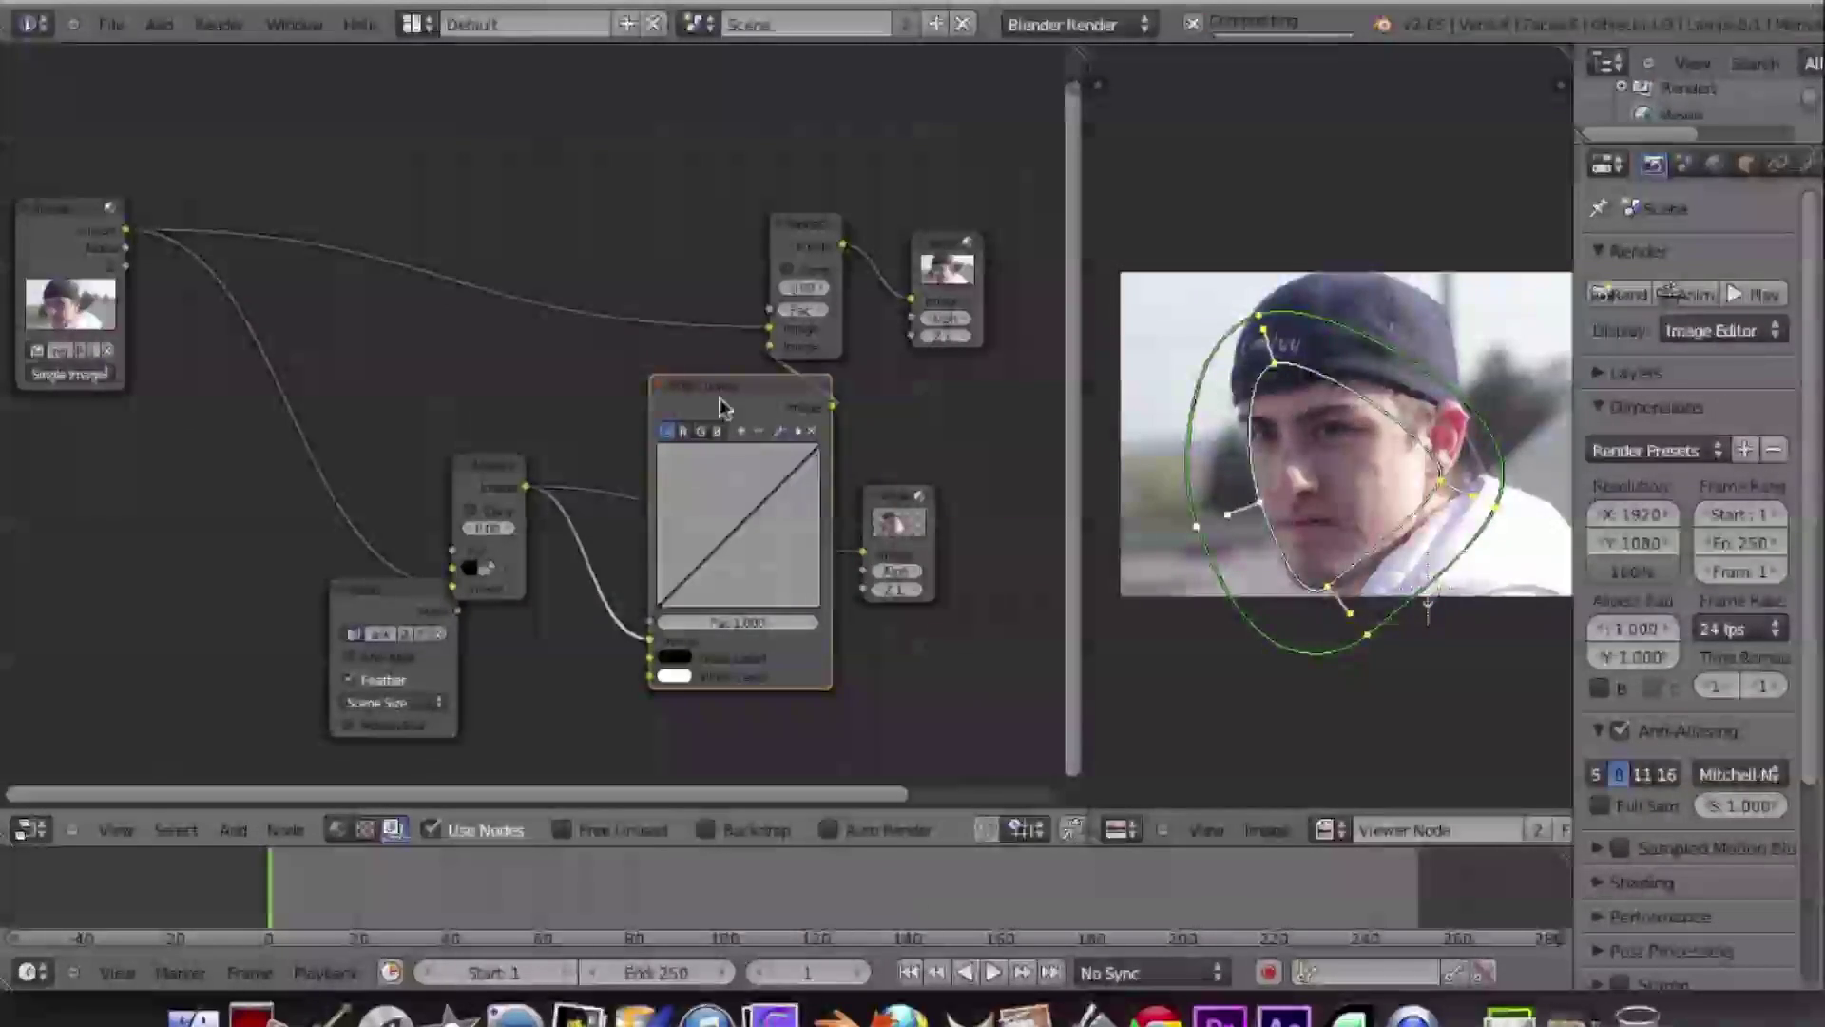
- Move the RGB Curves node left and steepen its green-channel curve to tint the face green
drag(707, 438, 589, 423)
click(589, 423)
drag(627, 499, 554, 463)
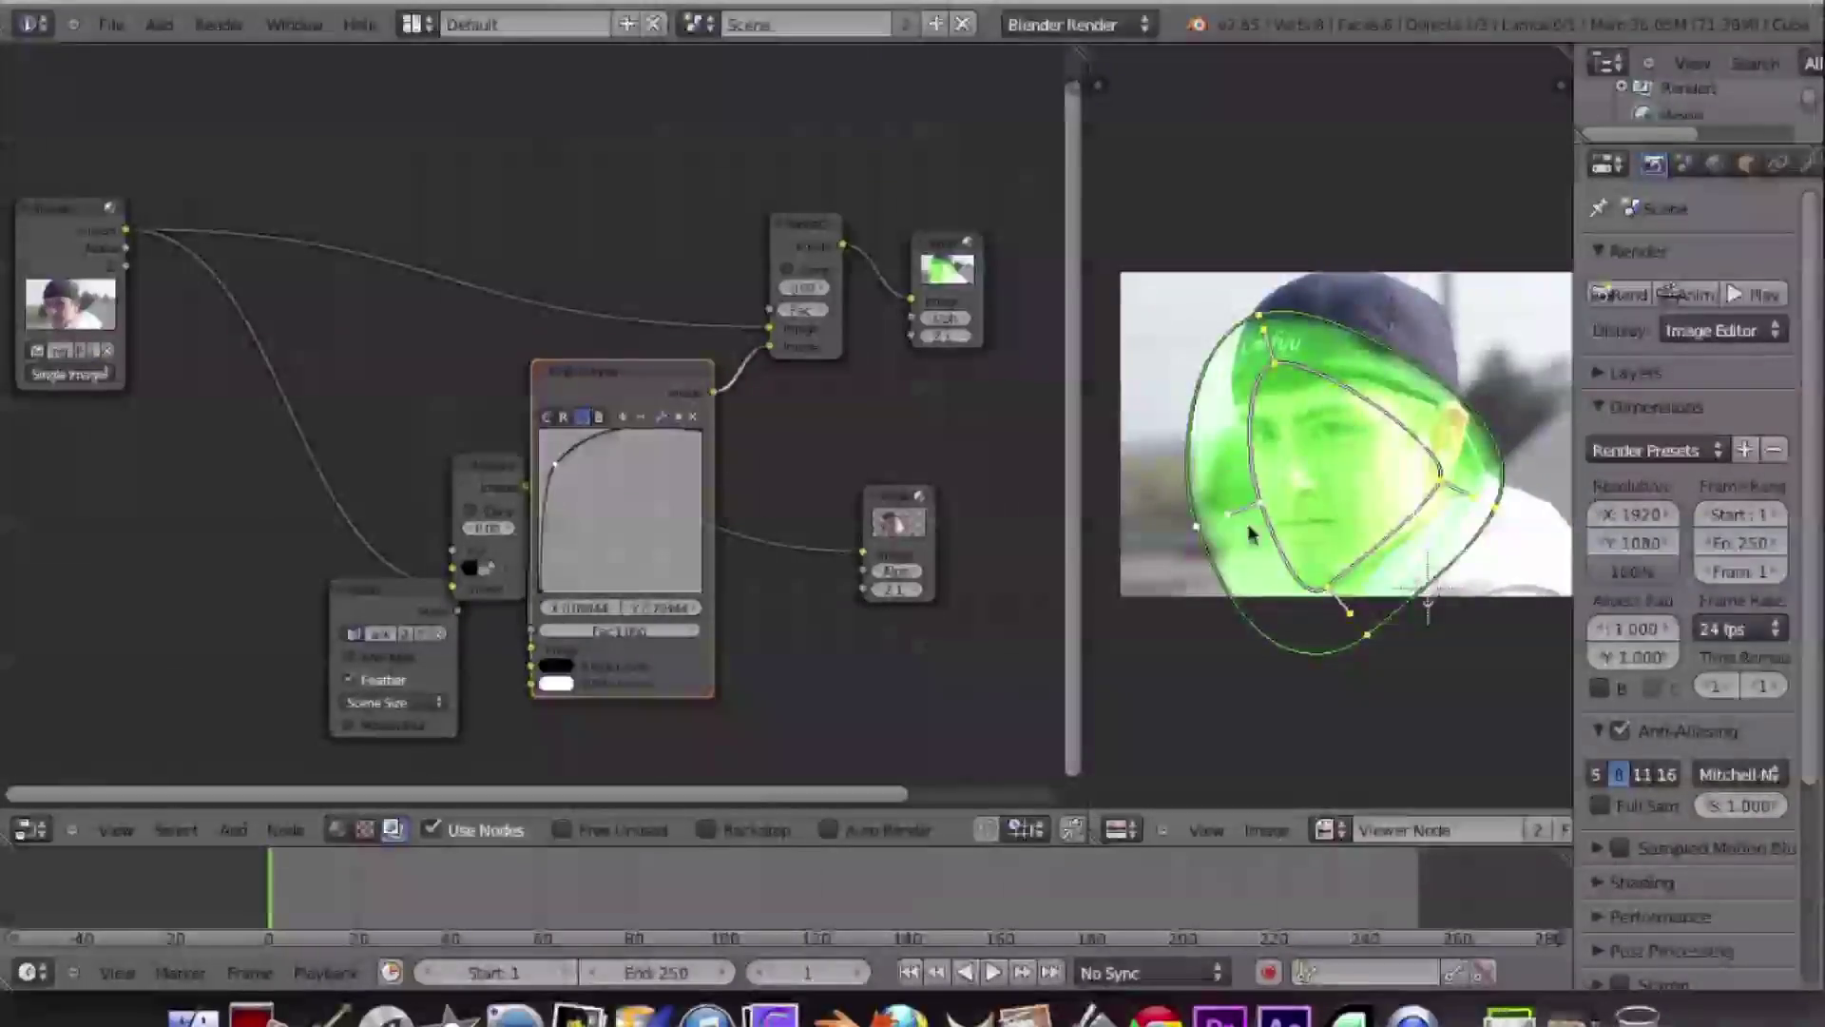
- Select the whole face mask and scale it down to sit closer around the face
key(a)
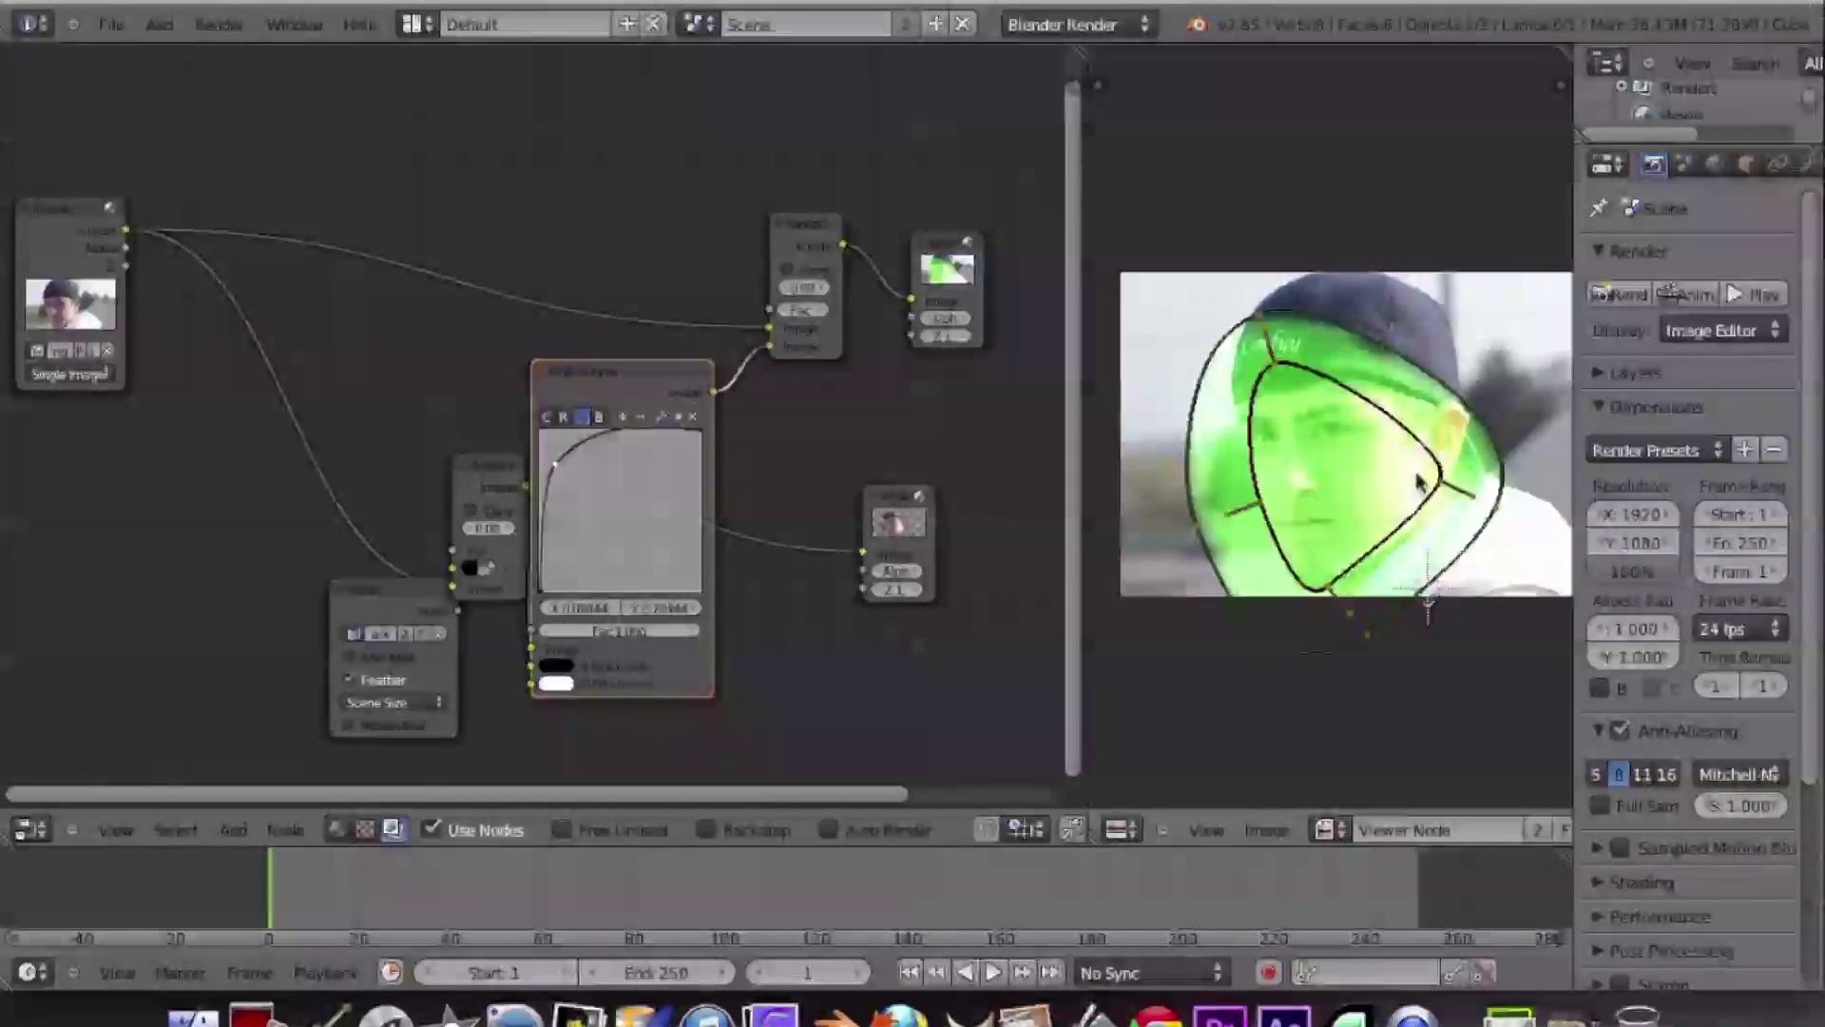
key(a)
key(s)
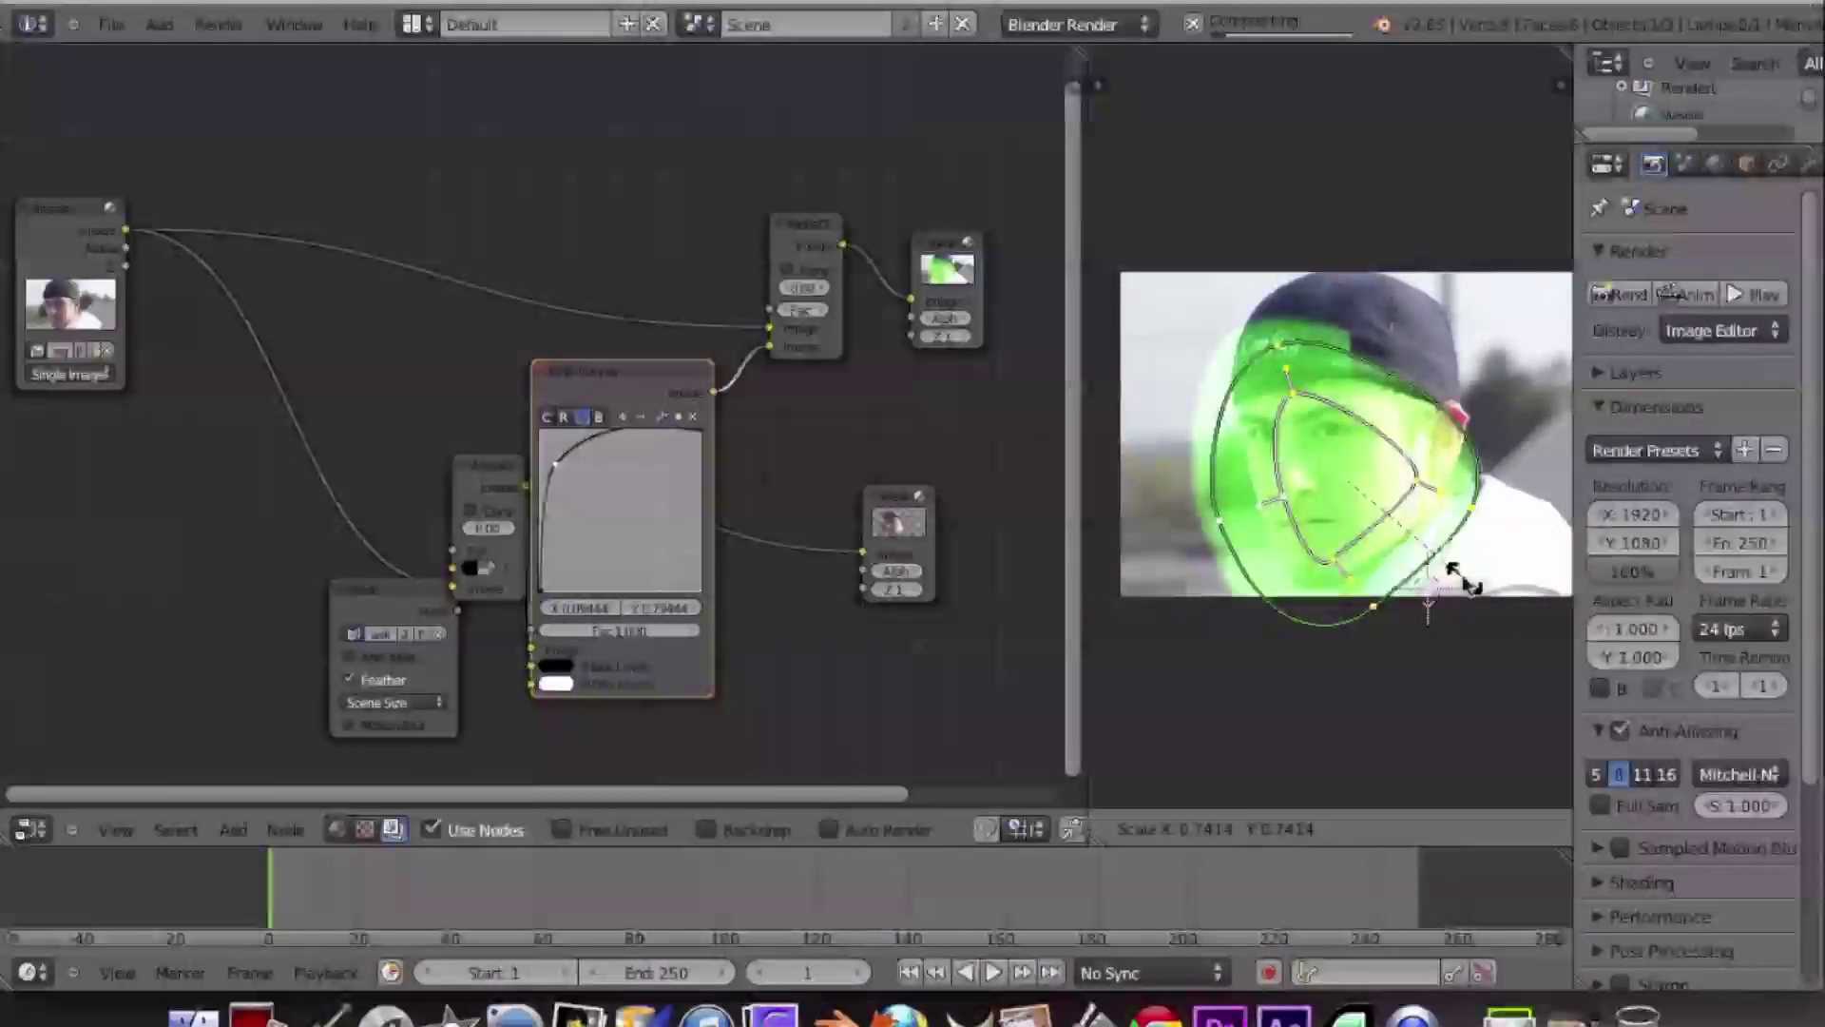
click(1447, 569)
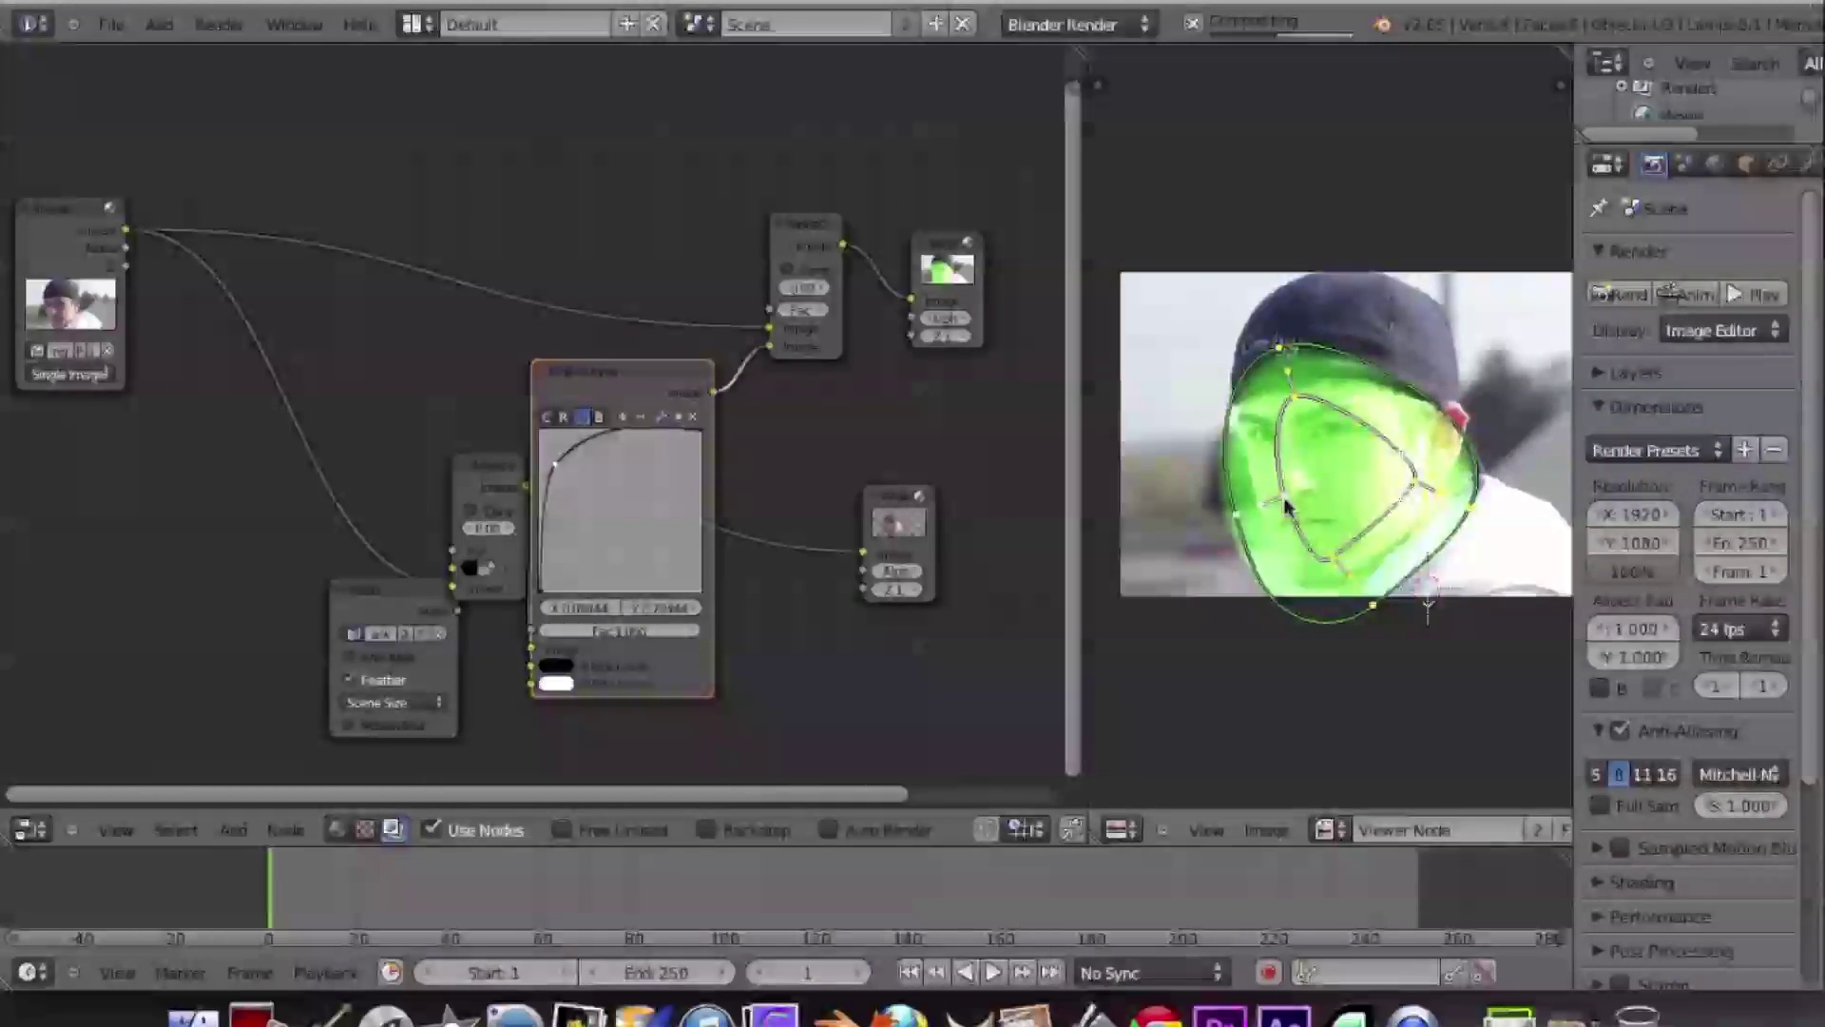
- Pull the mask points inward and up so the outline hugs the jaw and chin
drag(1287, 497, 1304, 504)
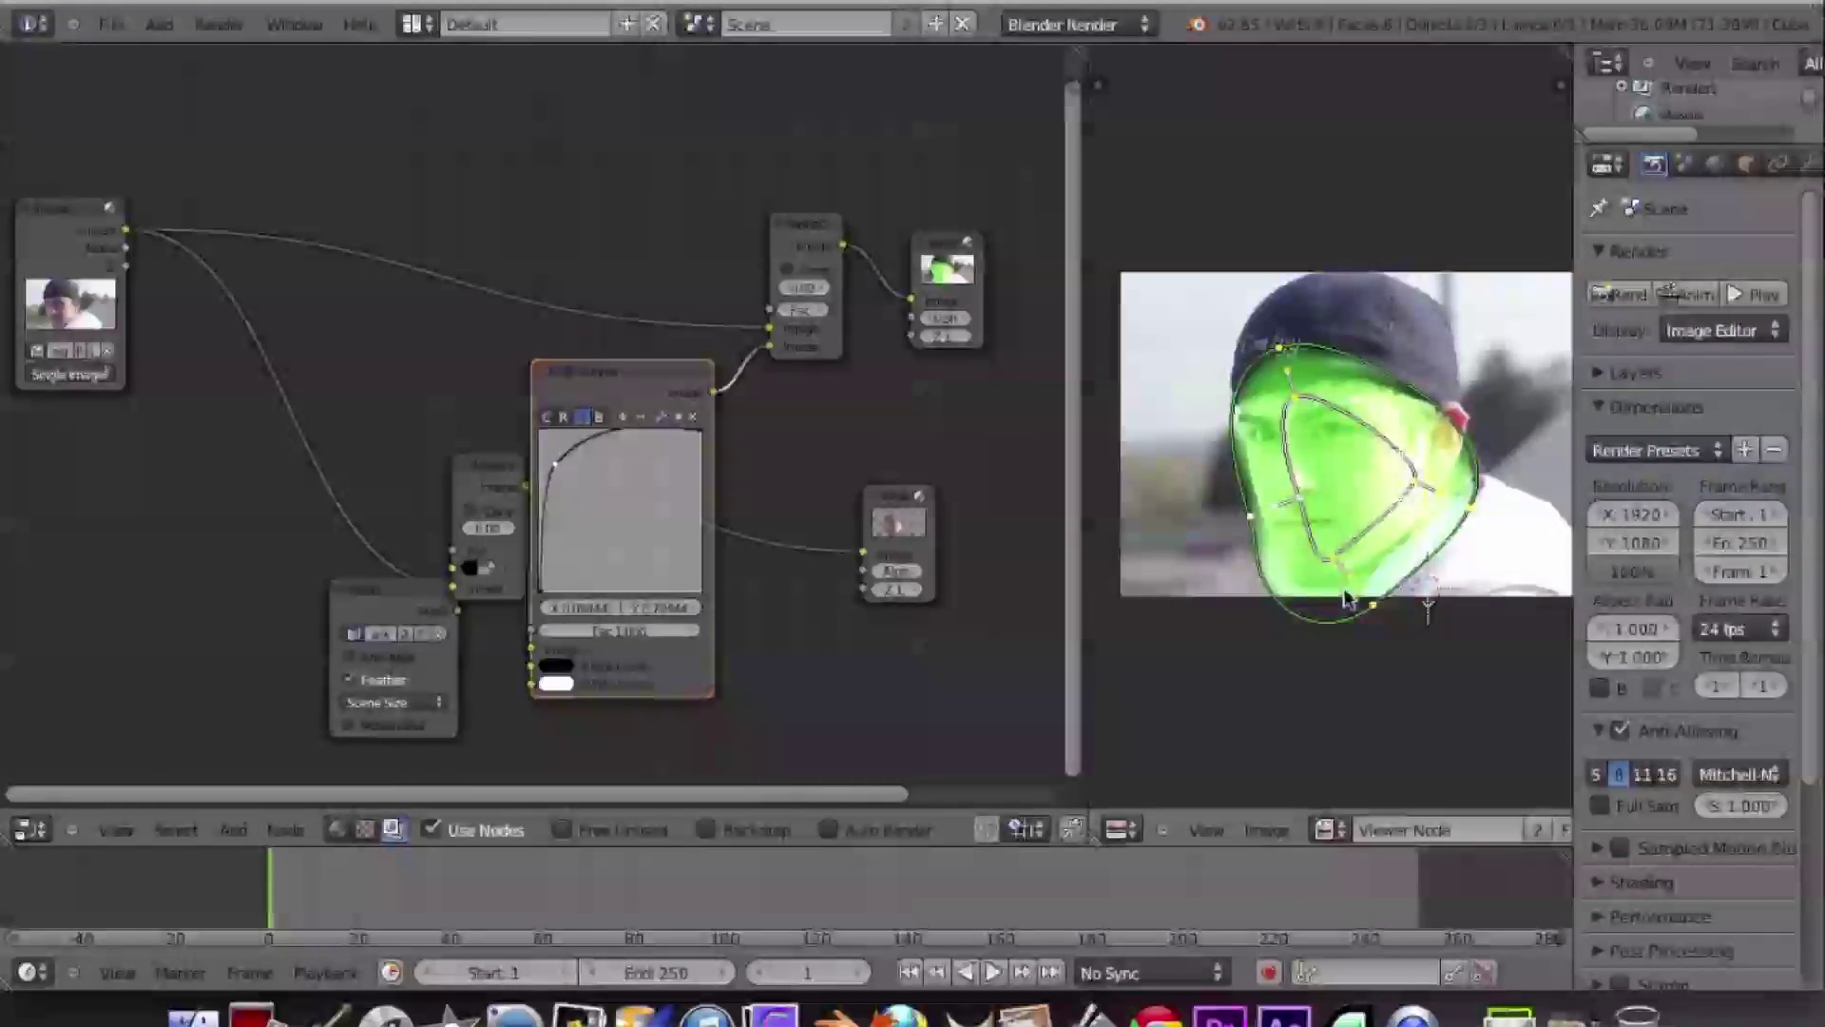
drag(1333, 558, 1340, 535)
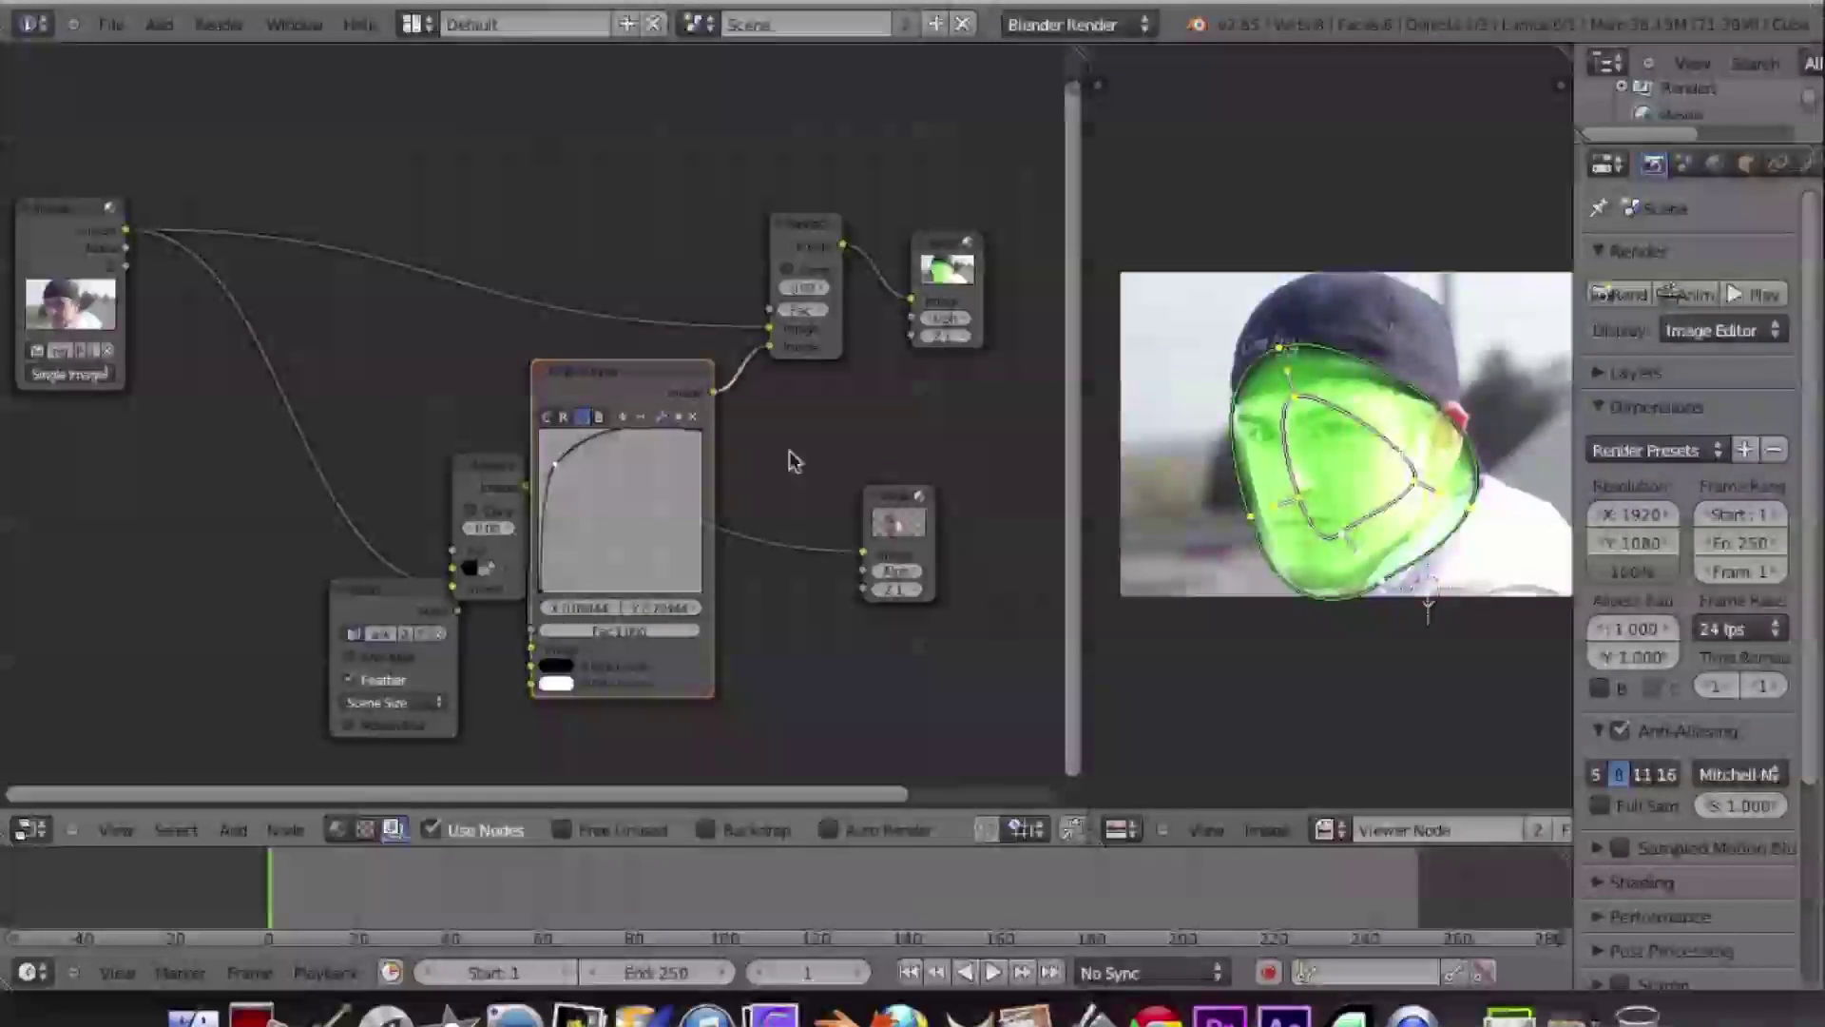
- Remove the green boost by setting the green curve point back onto the diagonal with 0 values
drag(556, 468, 618, 513)
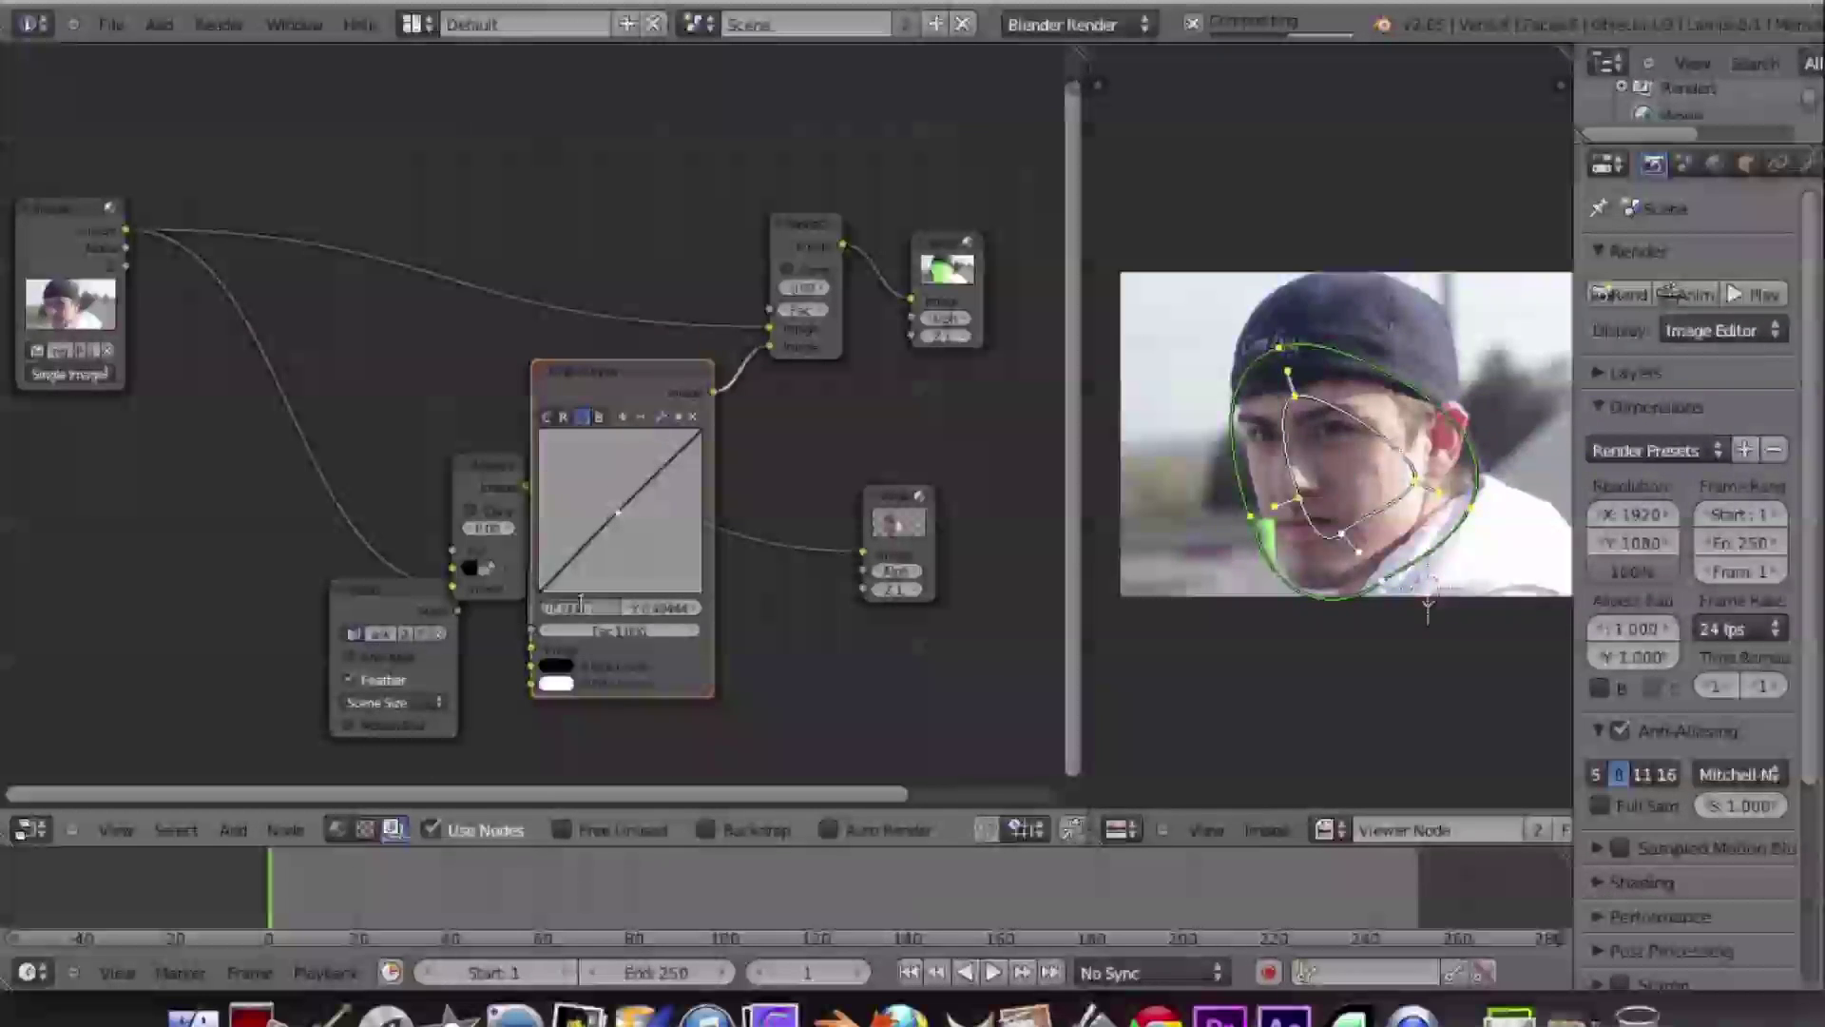
key(Tab)
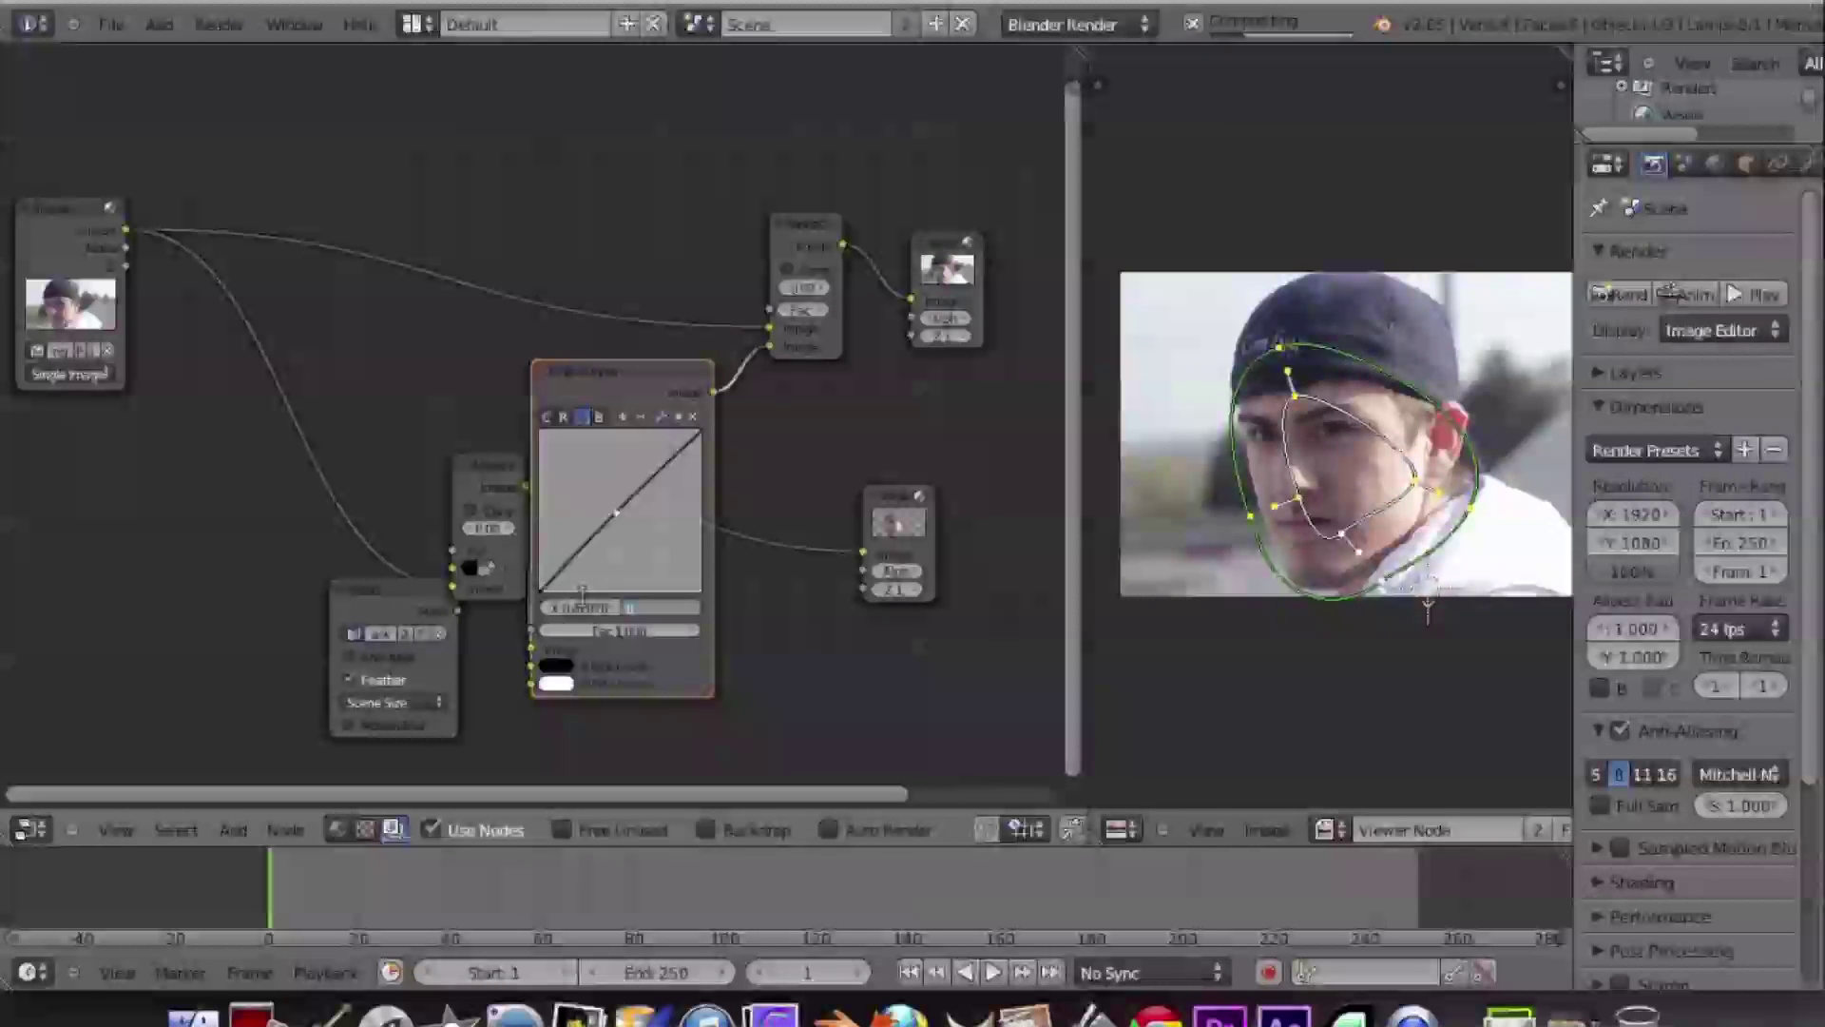
text(0)
key(Return)
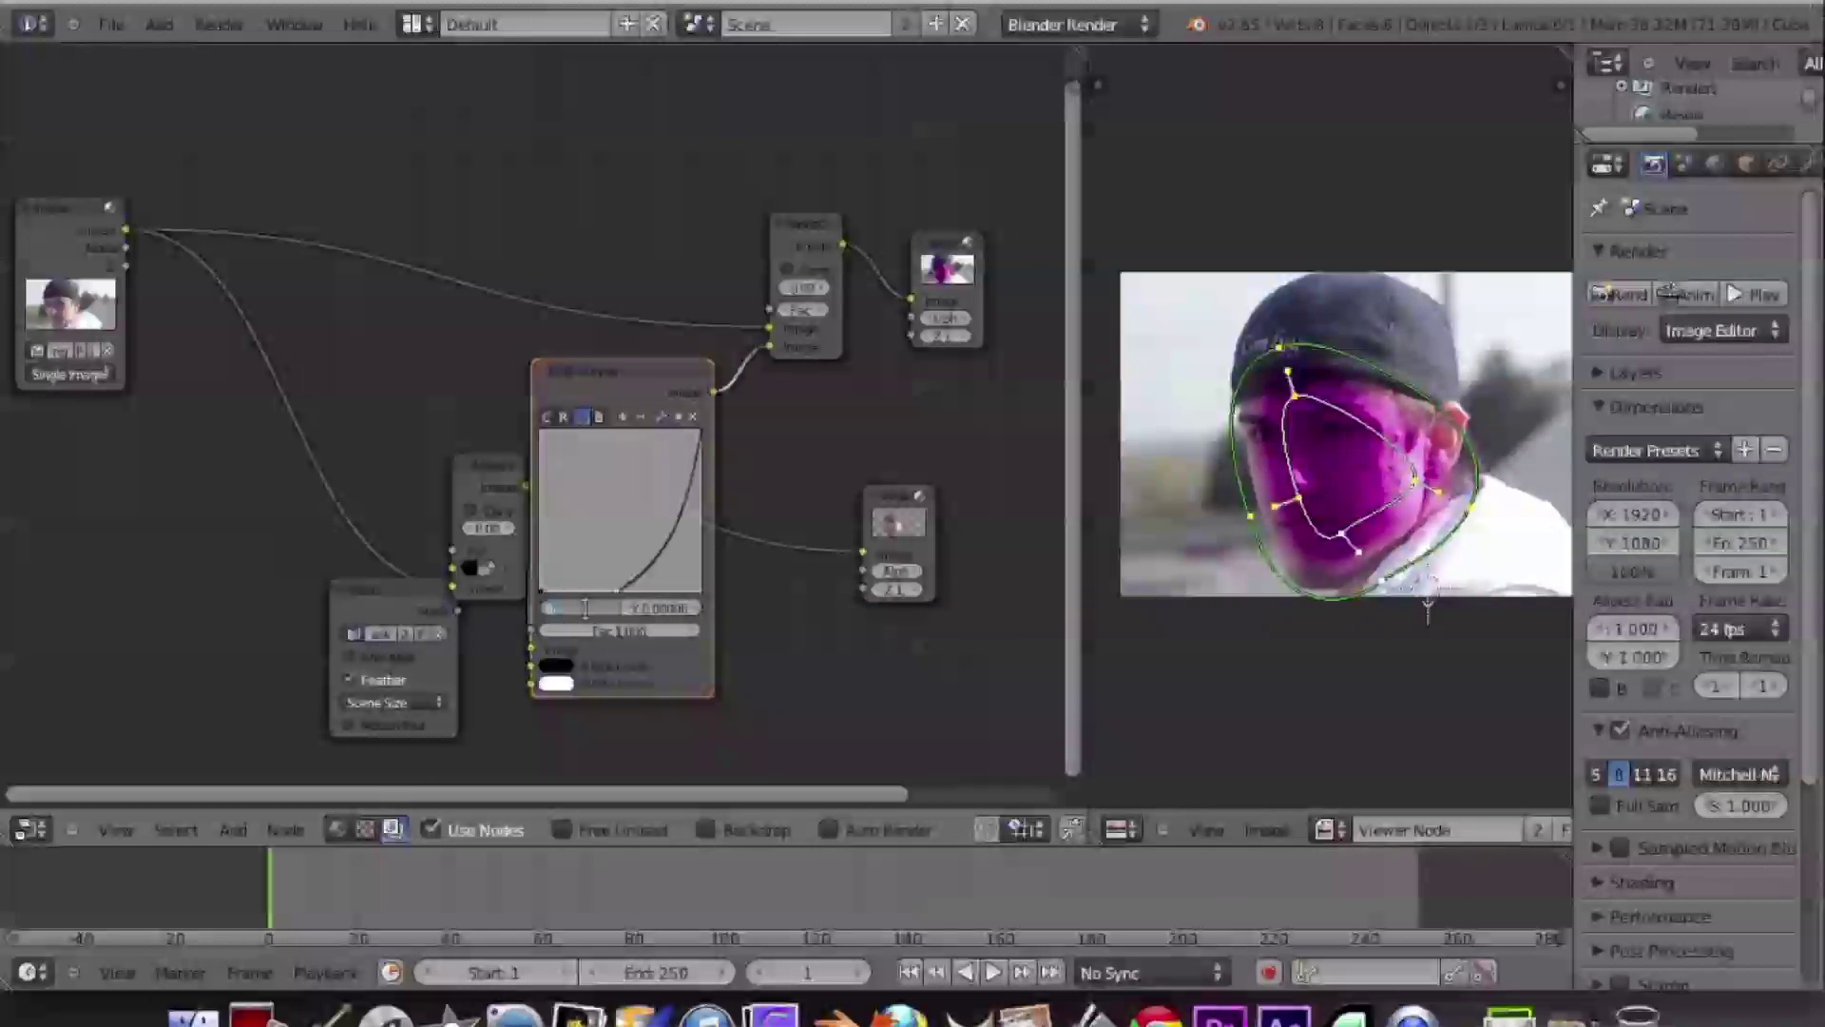
text(0)
key(Return)
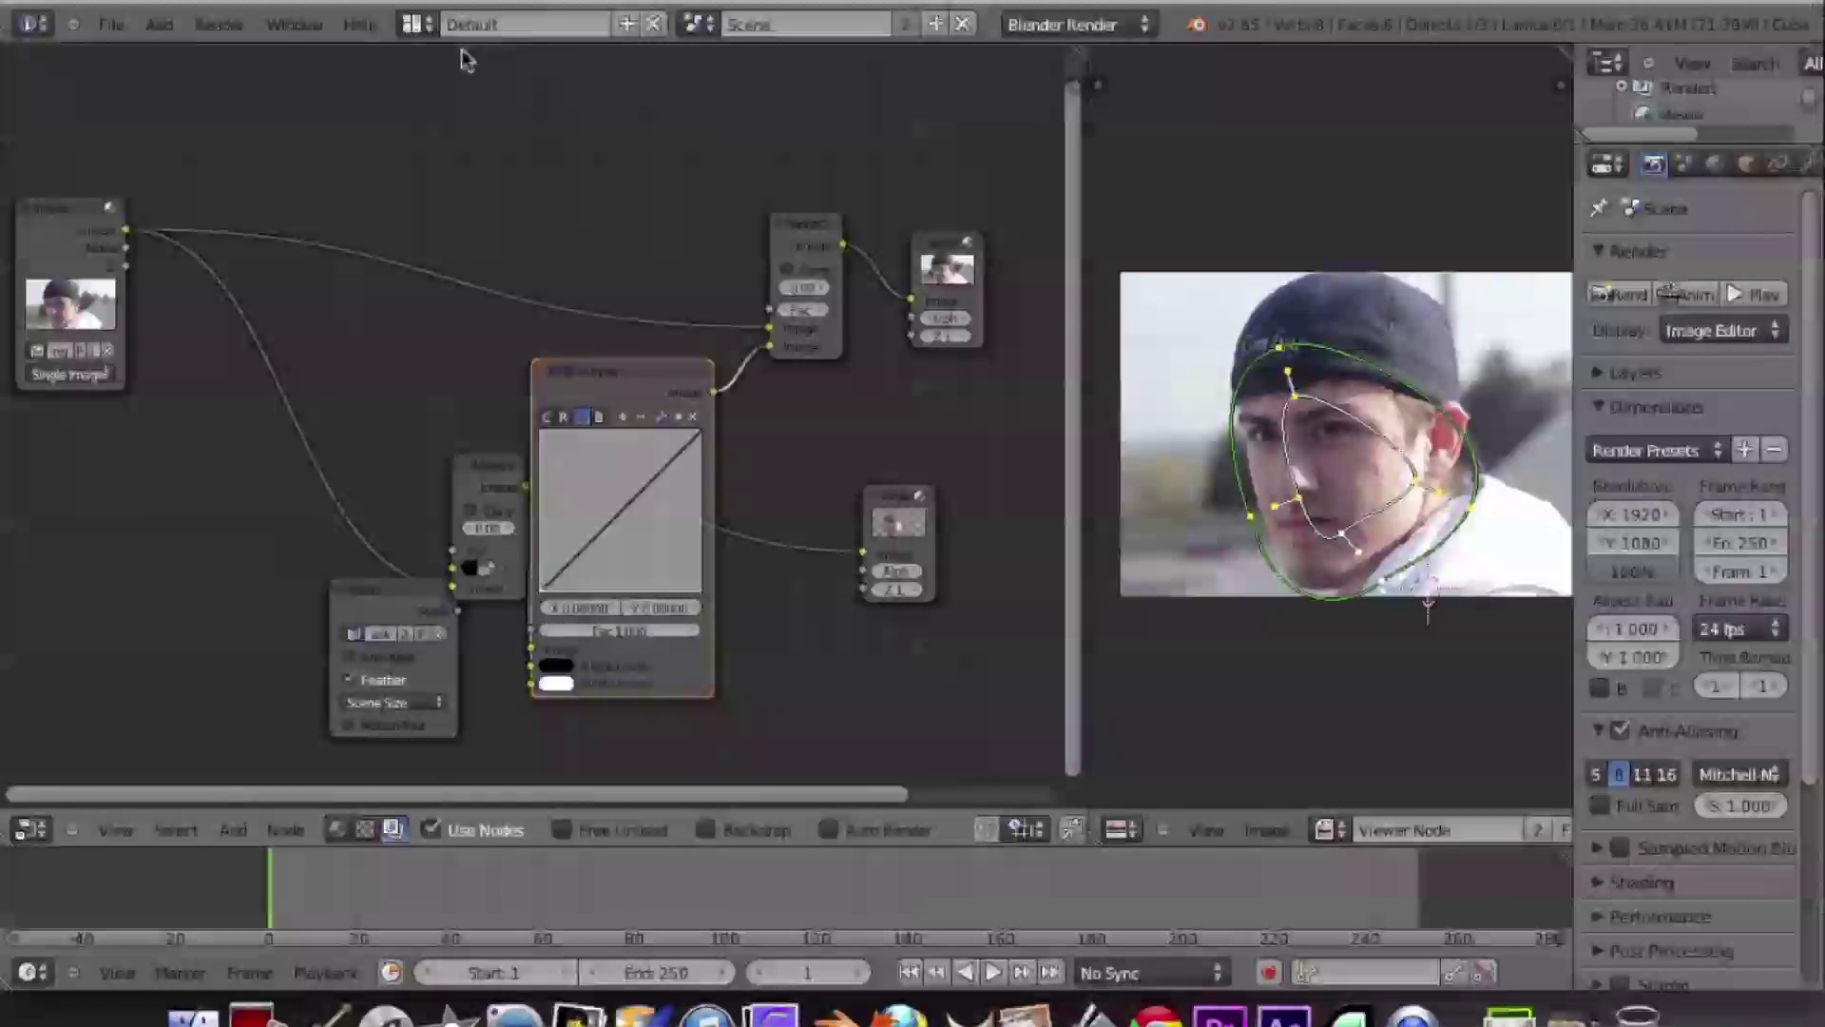
- Lift the red curve slightly and pull the blue curve below the diagonal to darken the face
click(565, 418)
drag(614, 519, 618, 492)
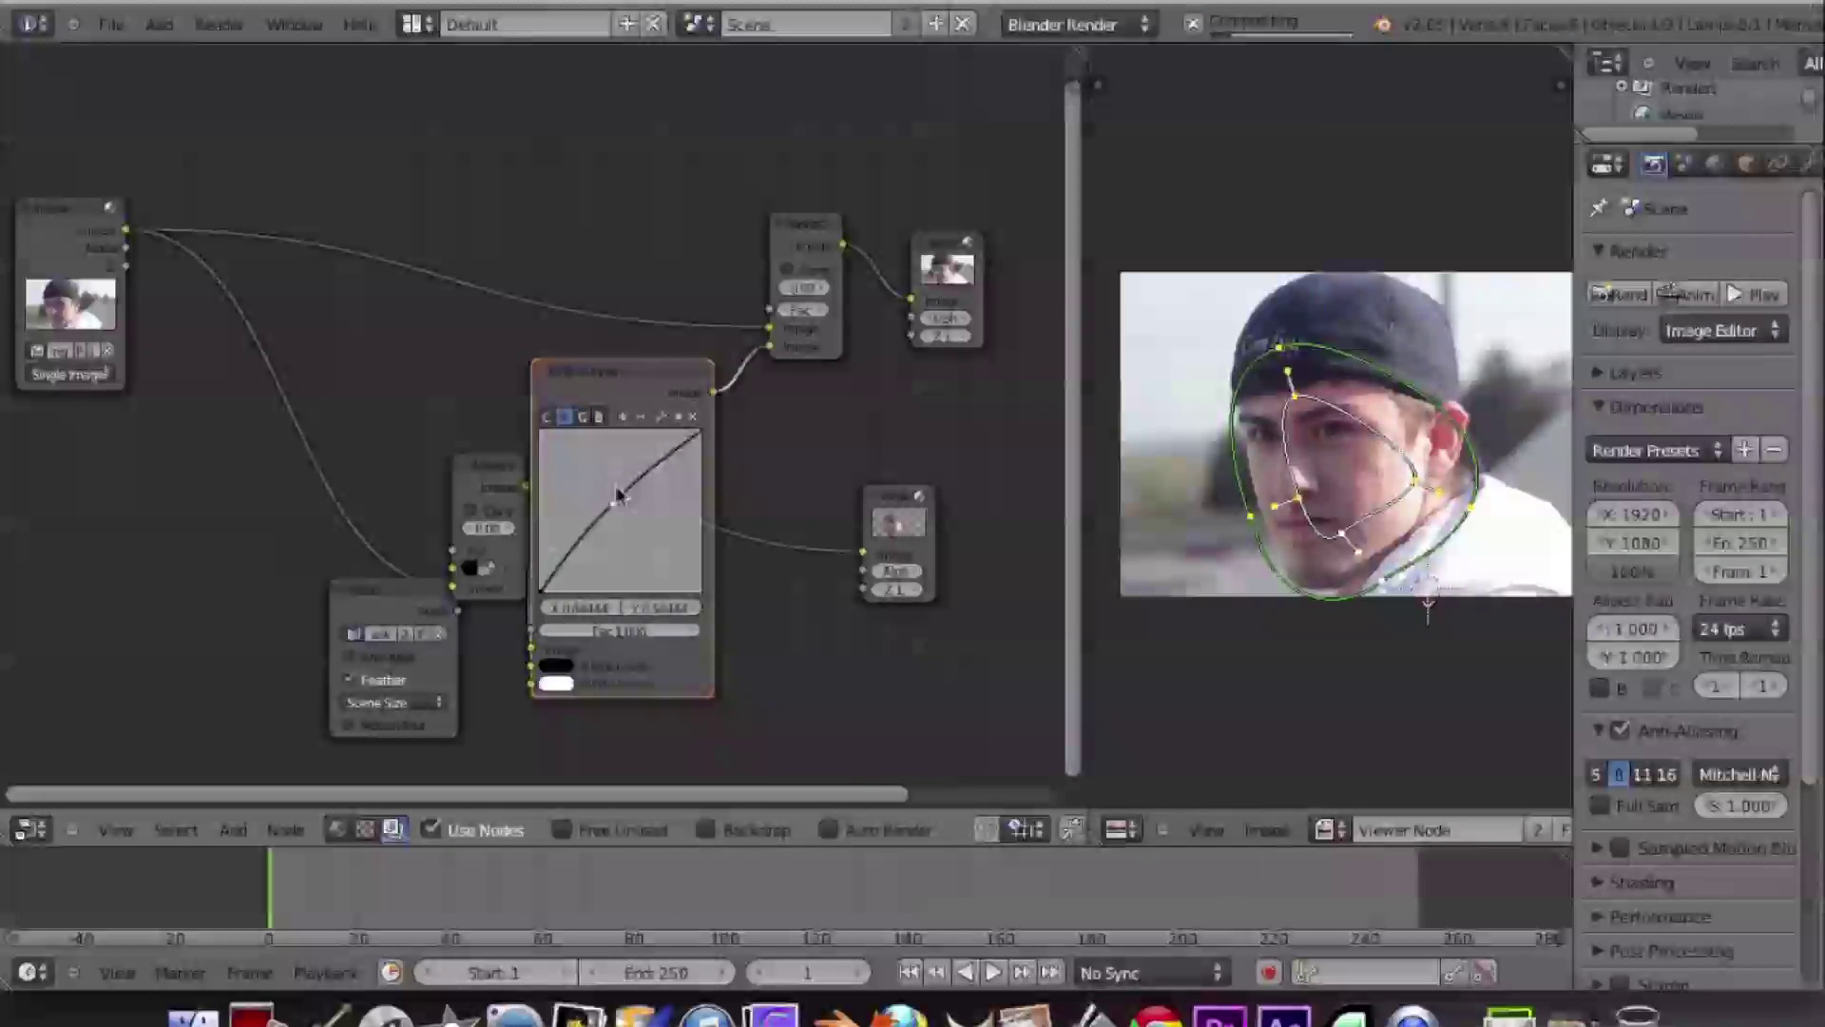
click(601, 415)
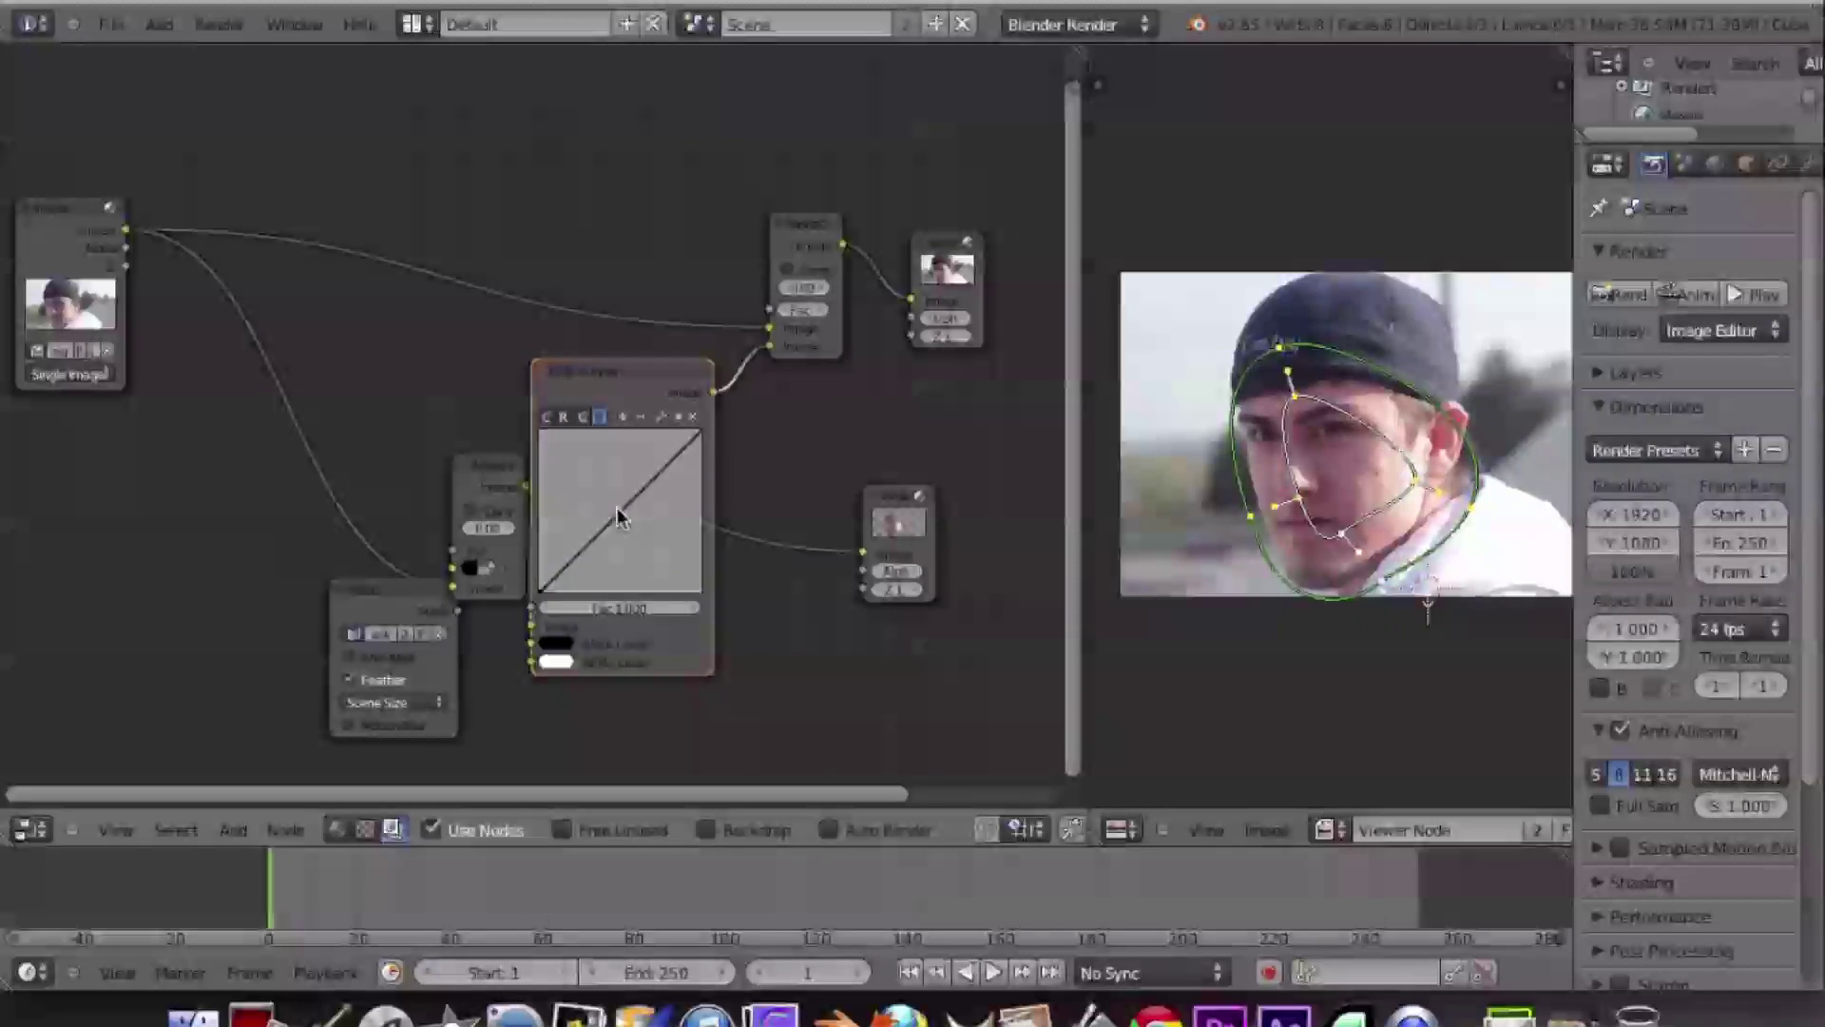
click(621, 514)
drag(625, 517, 632, 521)
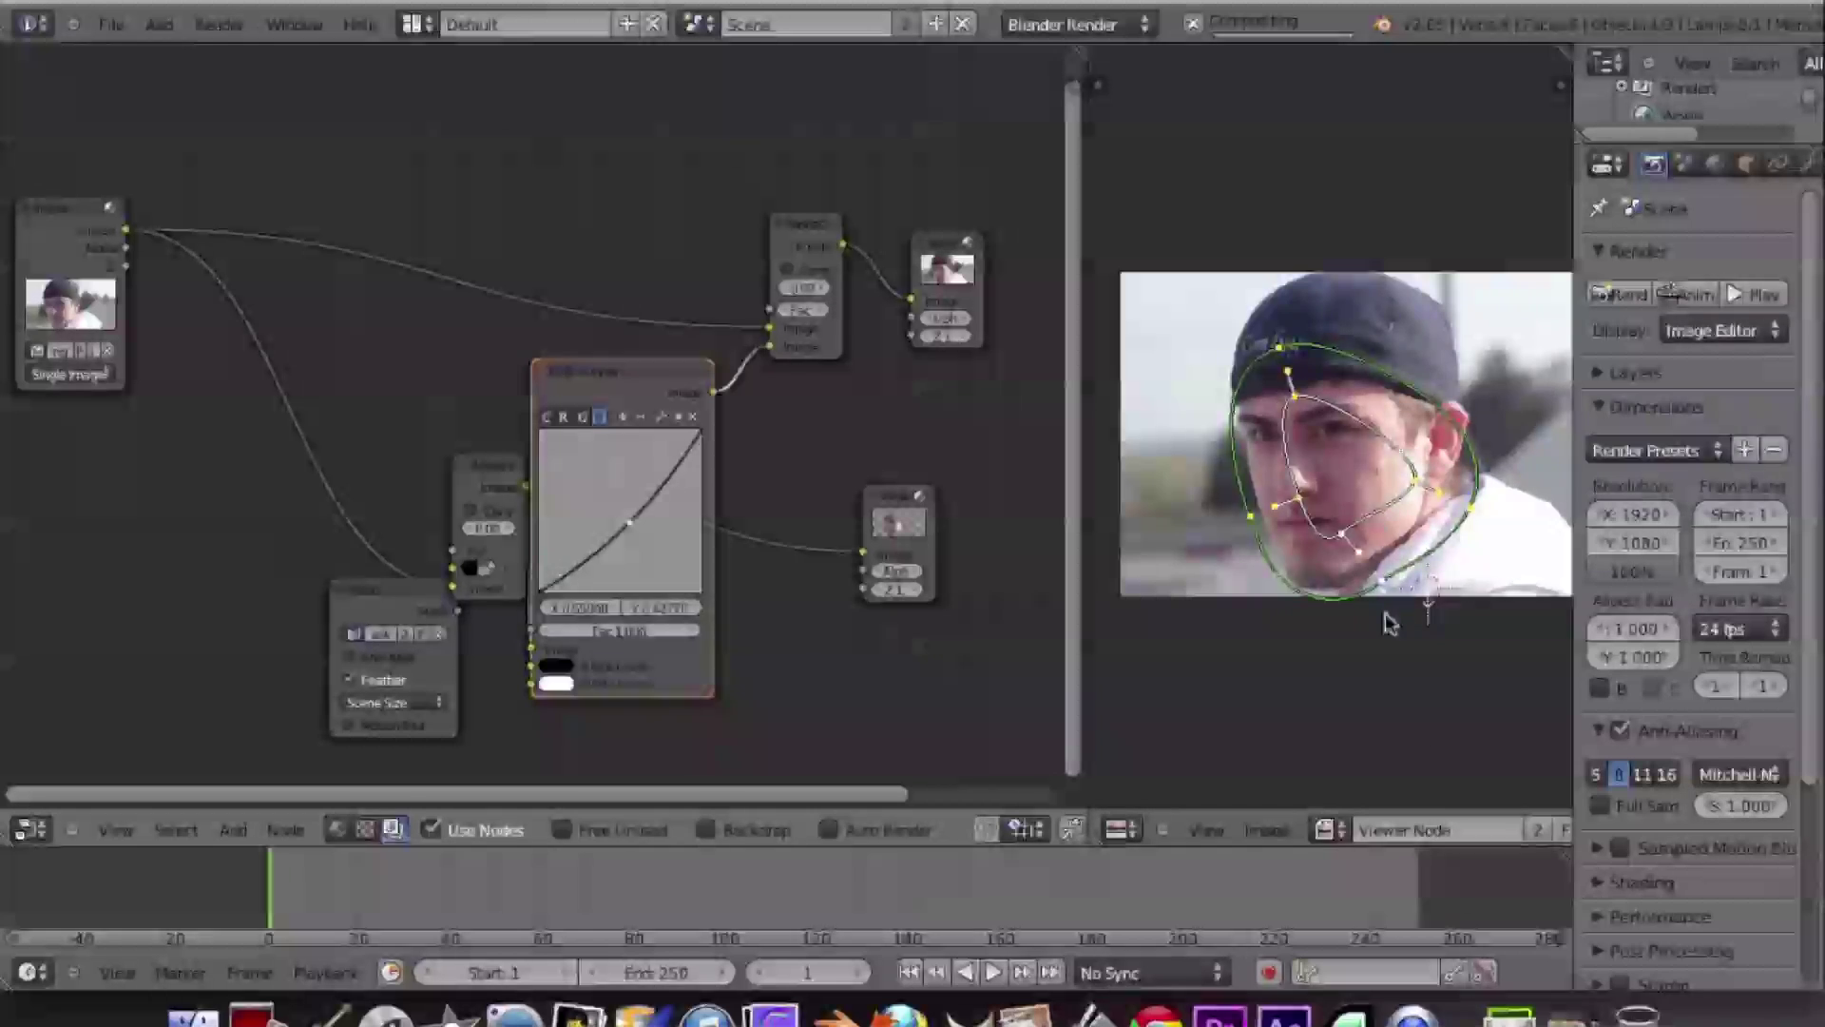
scroll(1398, 473, up, 4)
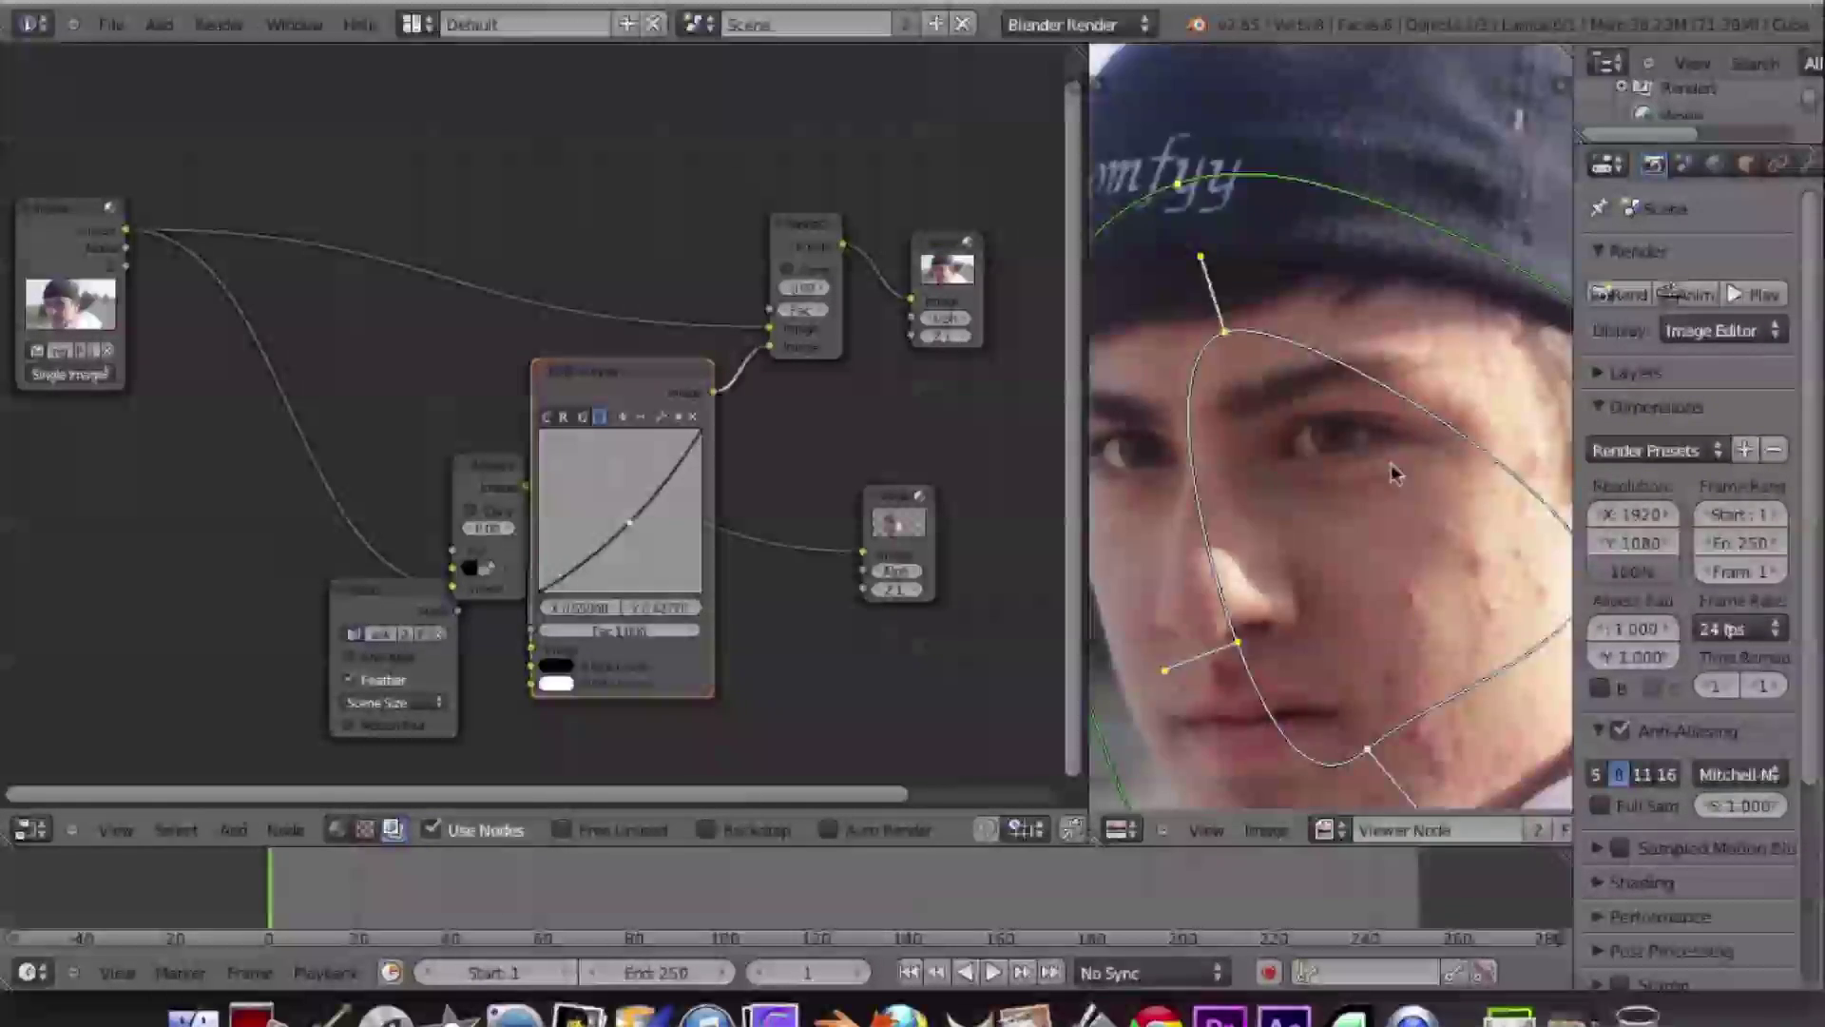
scroll(1358, 628, down, 2)
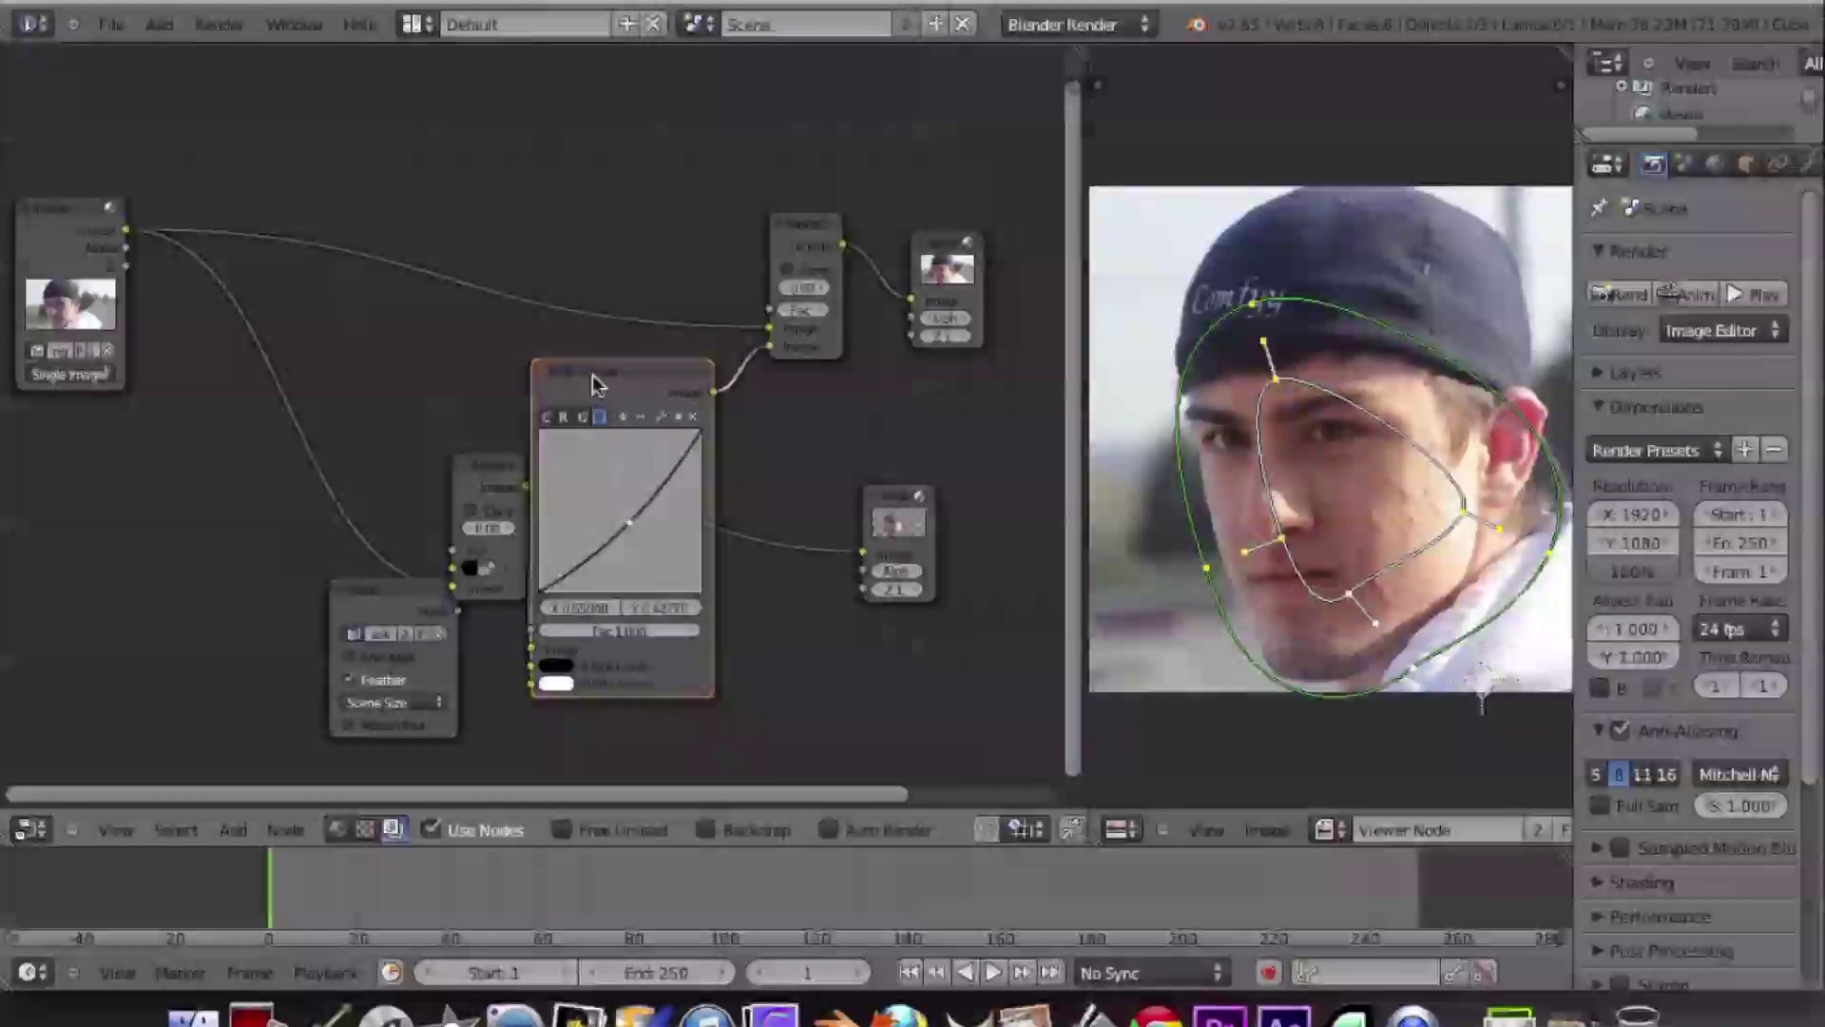
- Duplicate the curves node onto the upper image link, leaving its red curve straight
key(shift+d)
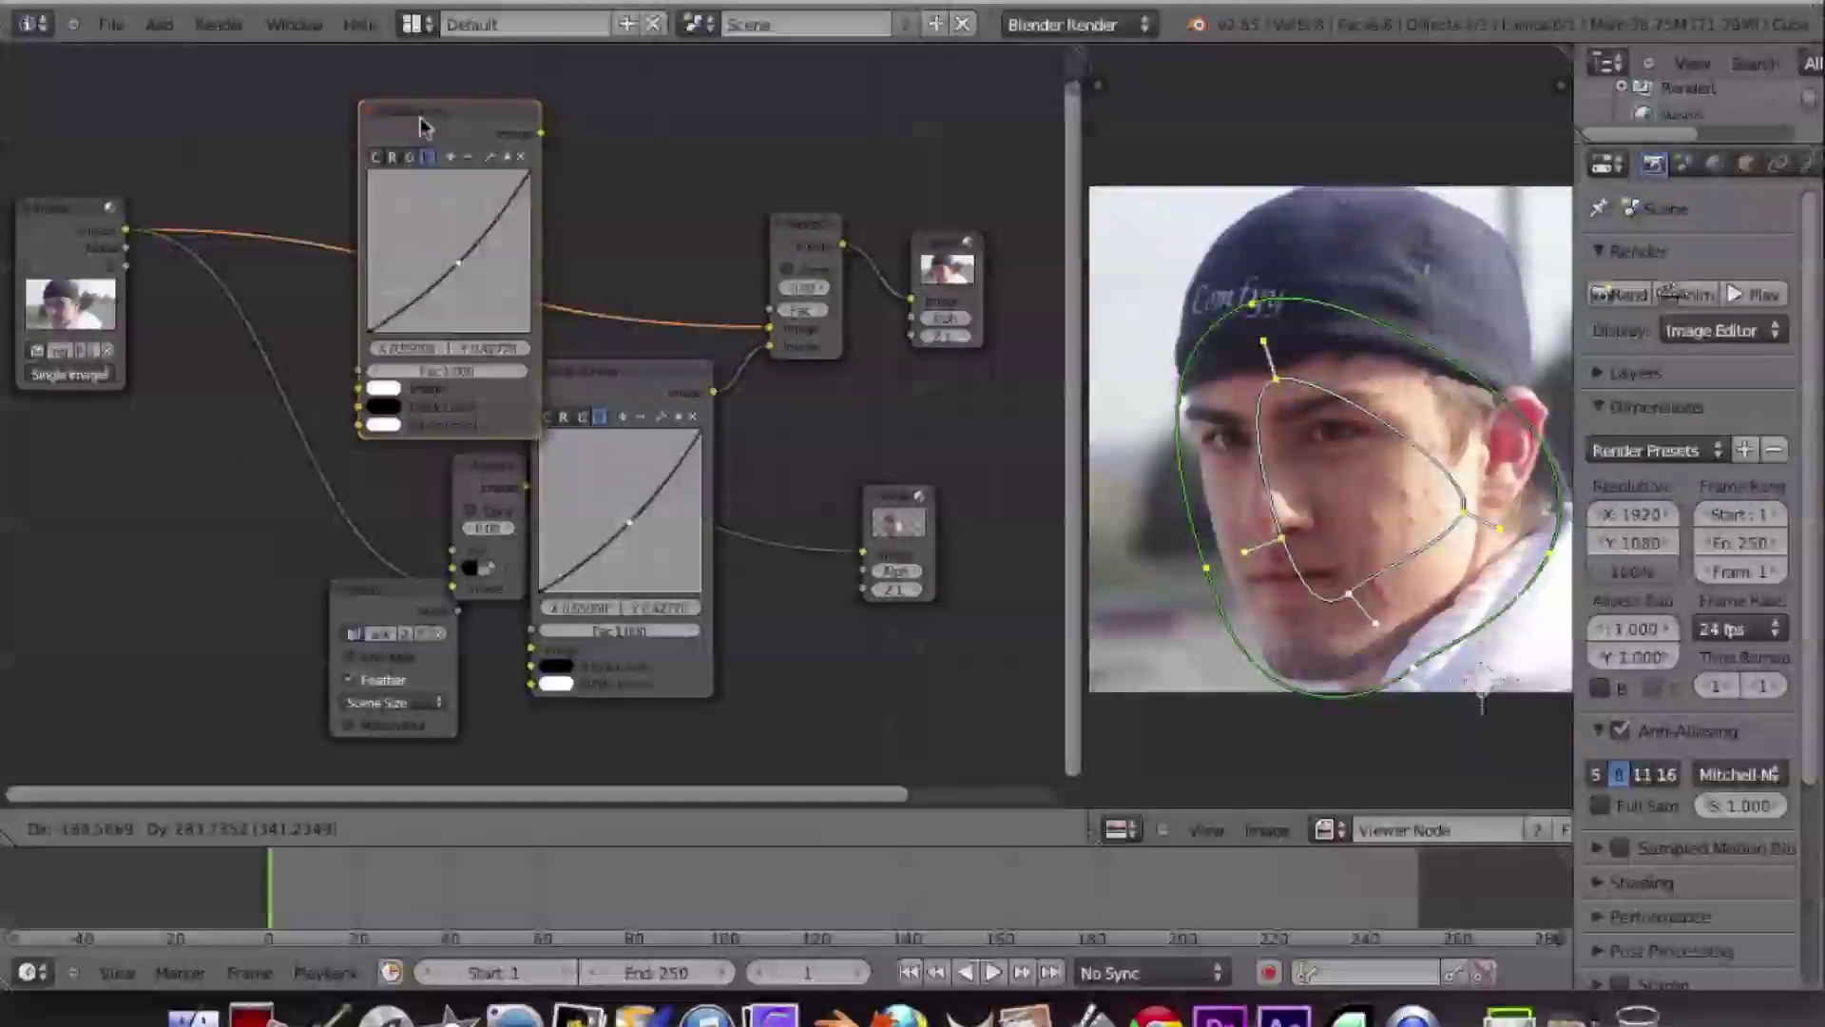
click(428, 122)
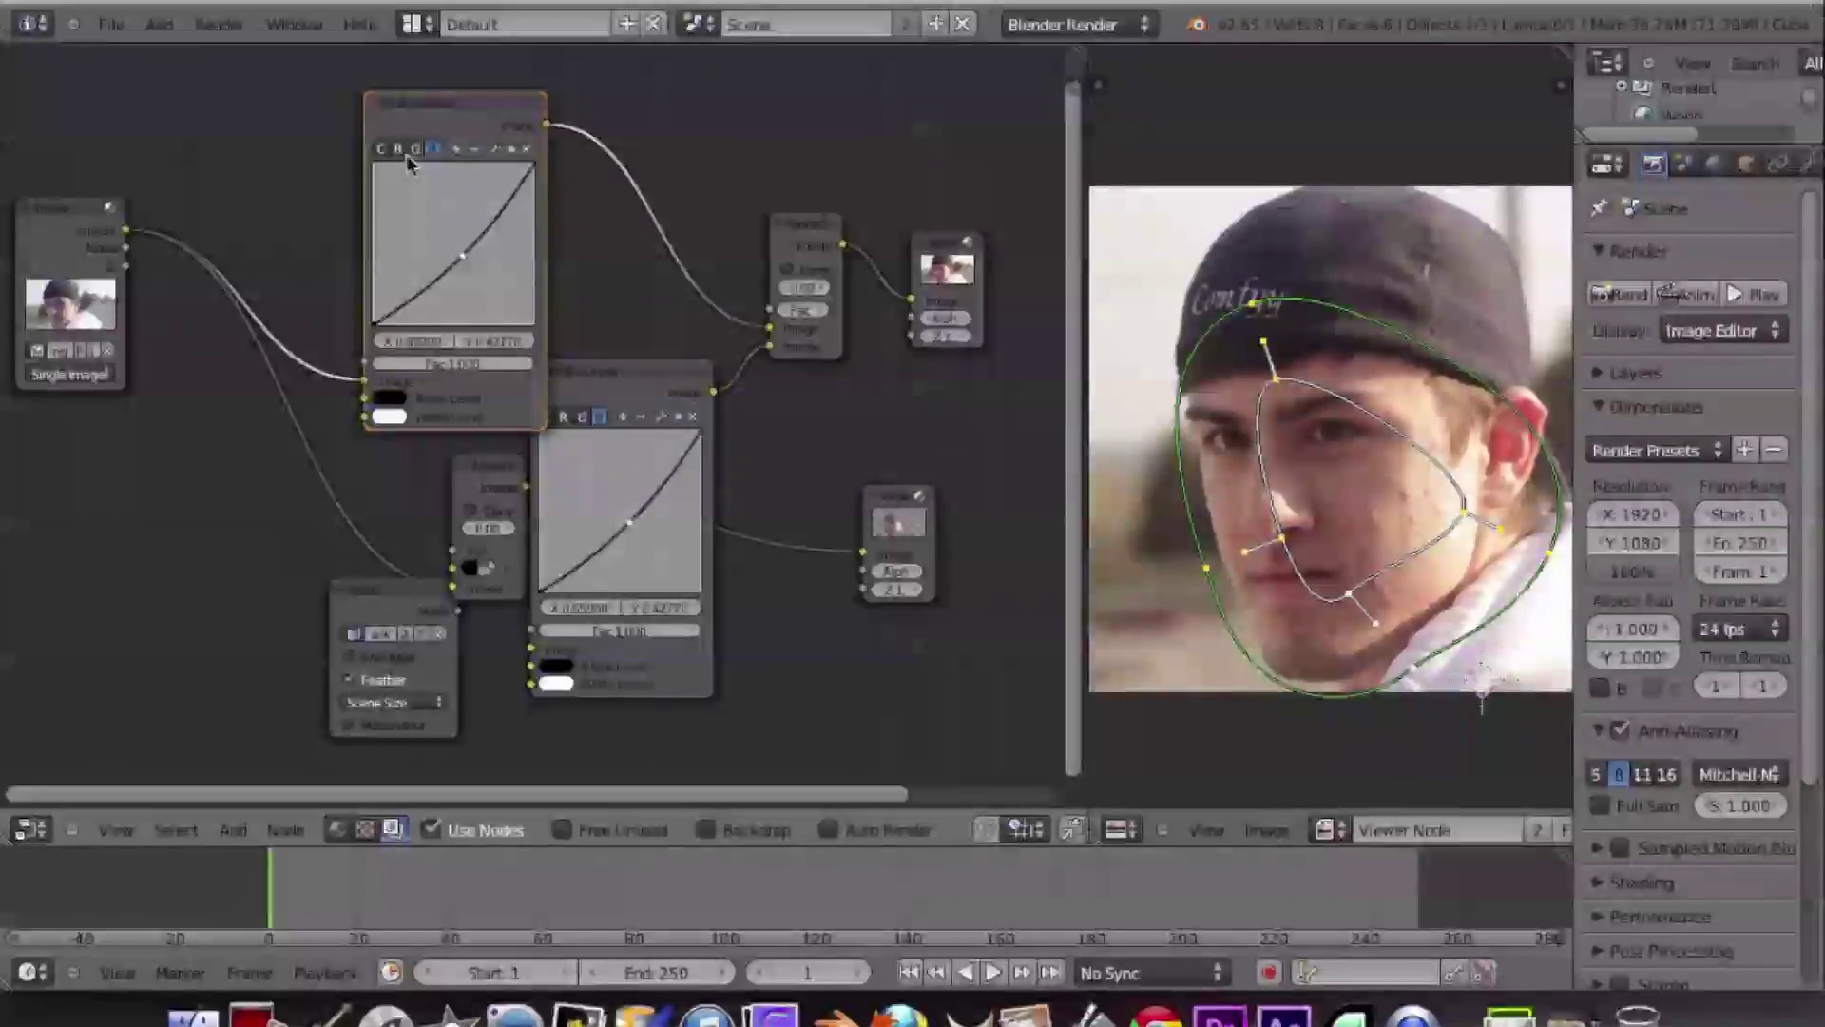
click(400, 151)
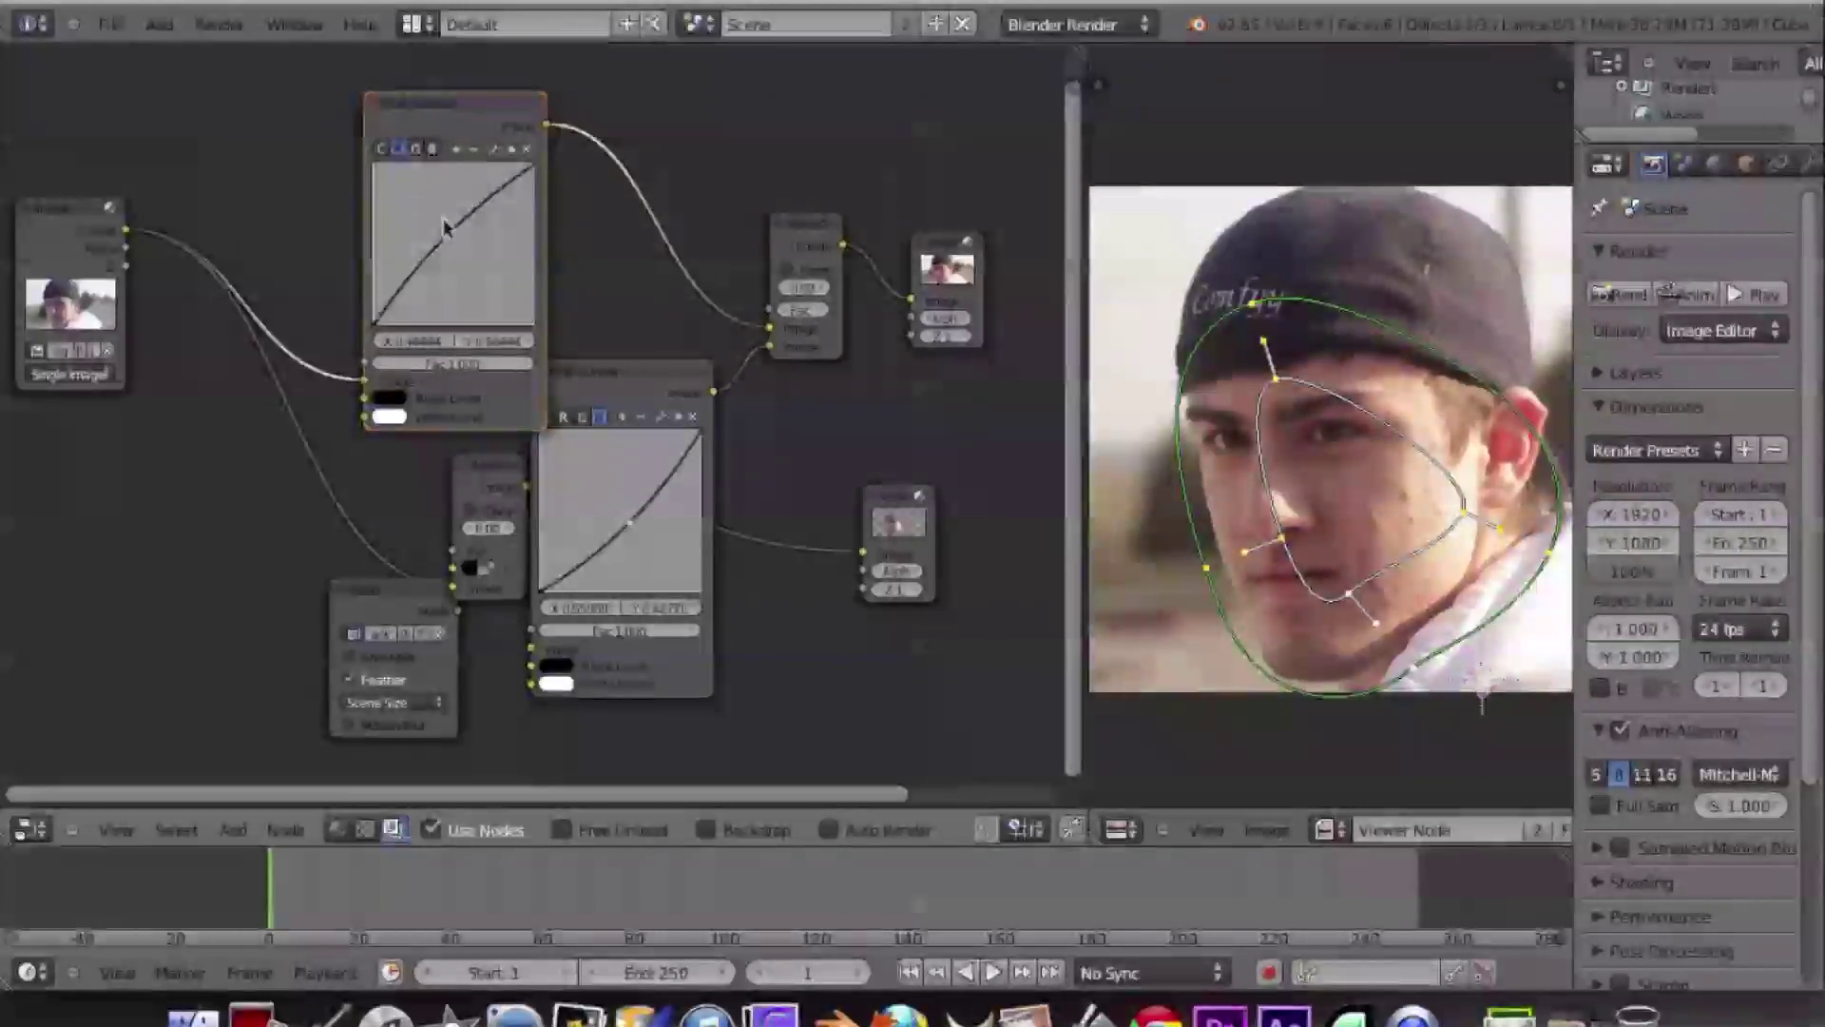
drag(448, 244, 464, 257)
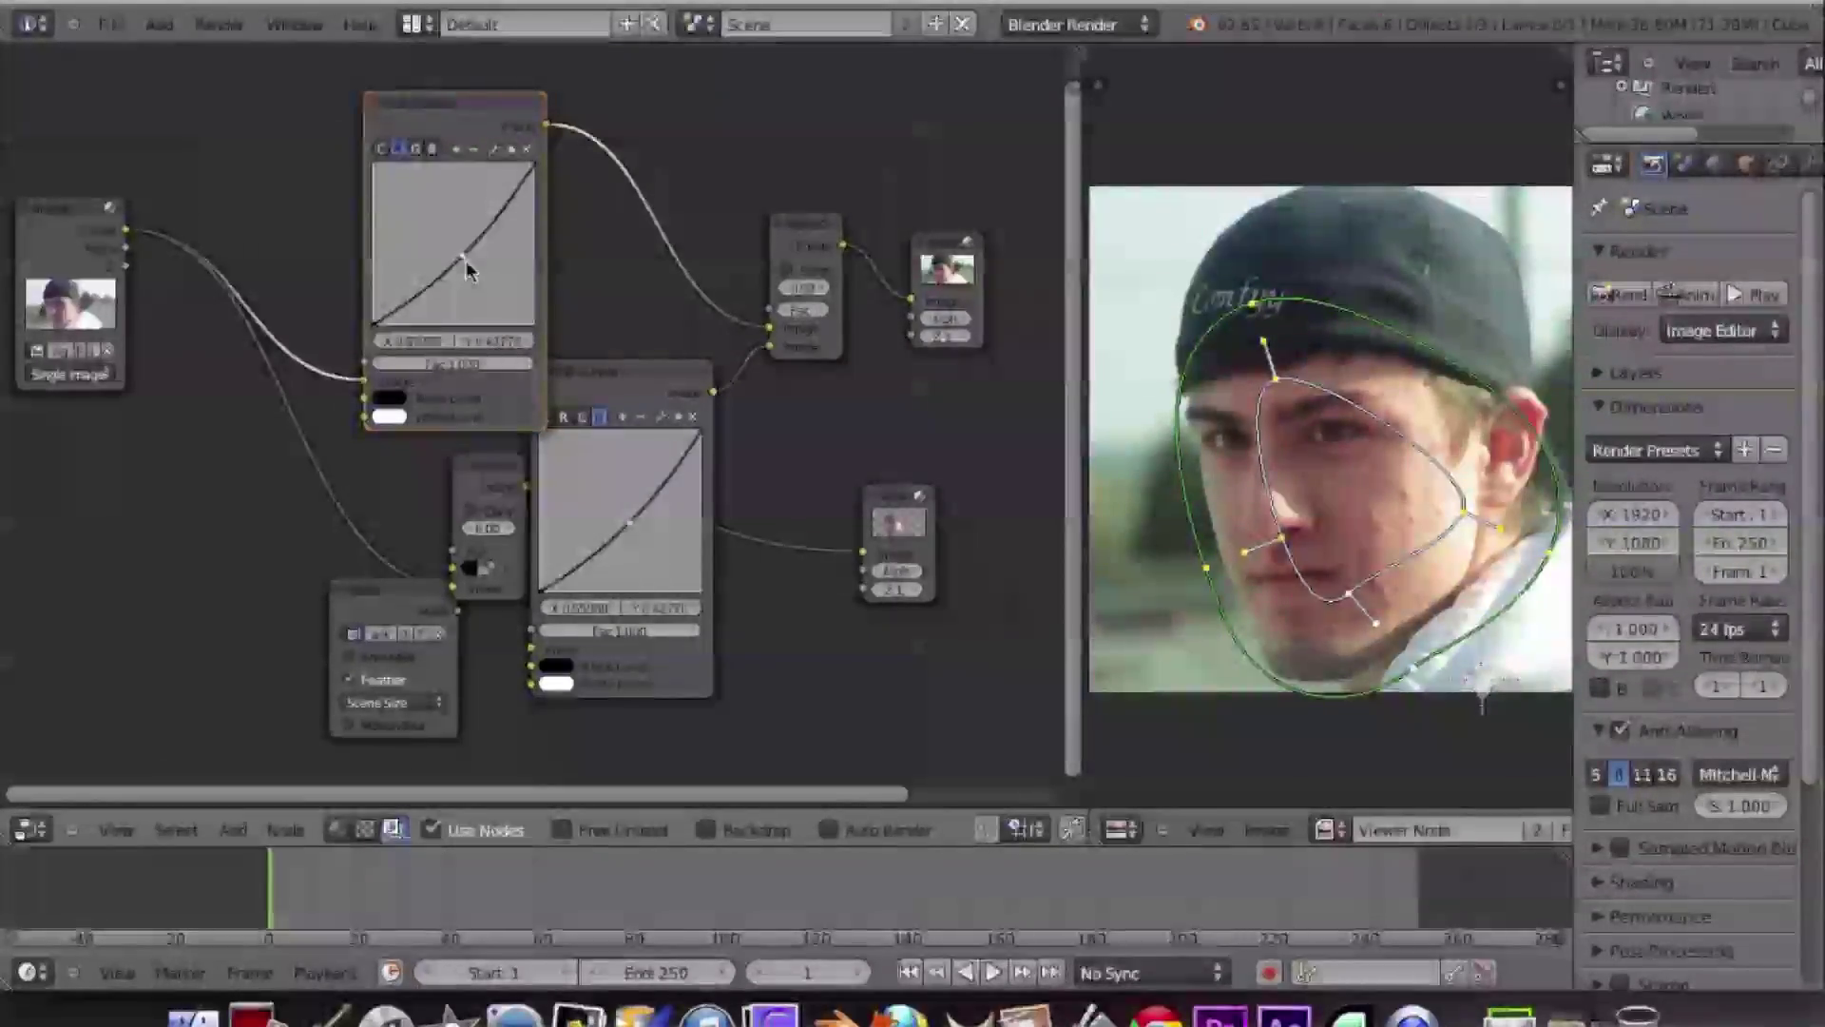
drag(464, 259, 459, 249)
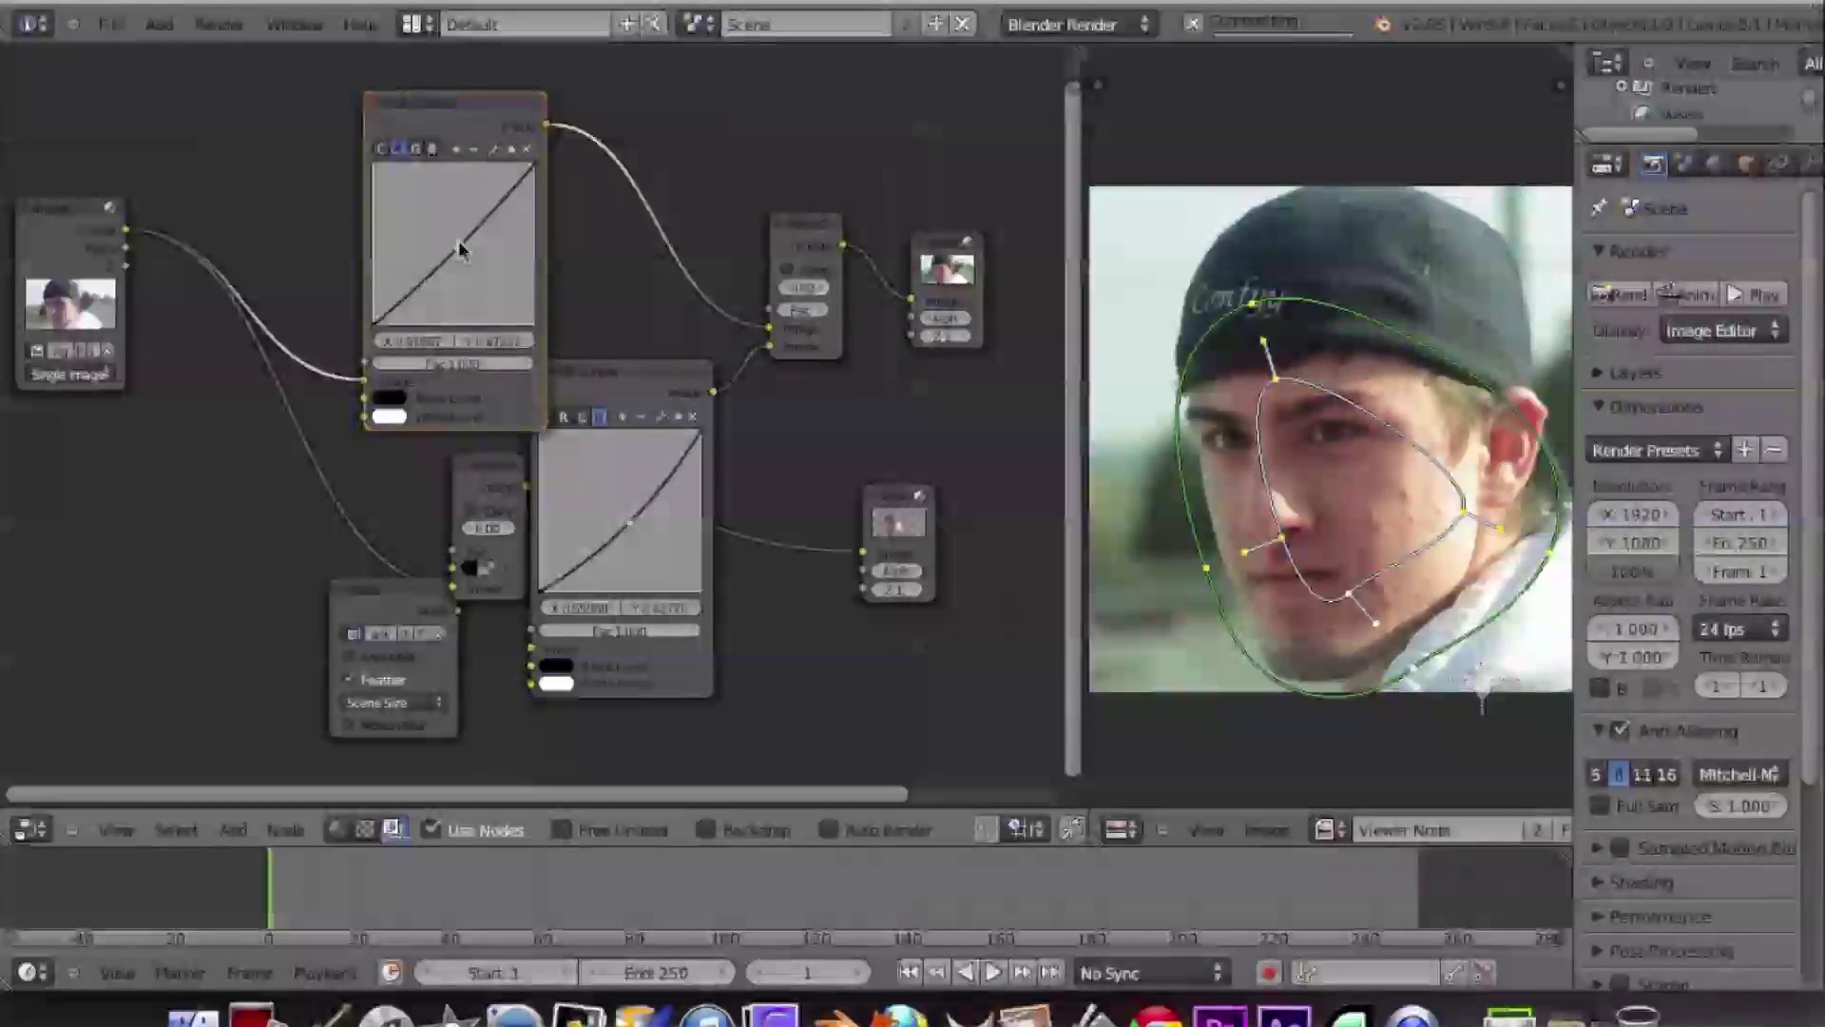
- Bow the copy's blue curve upward for a cooler tint, then move the Viewer node aside
click(432, 149)
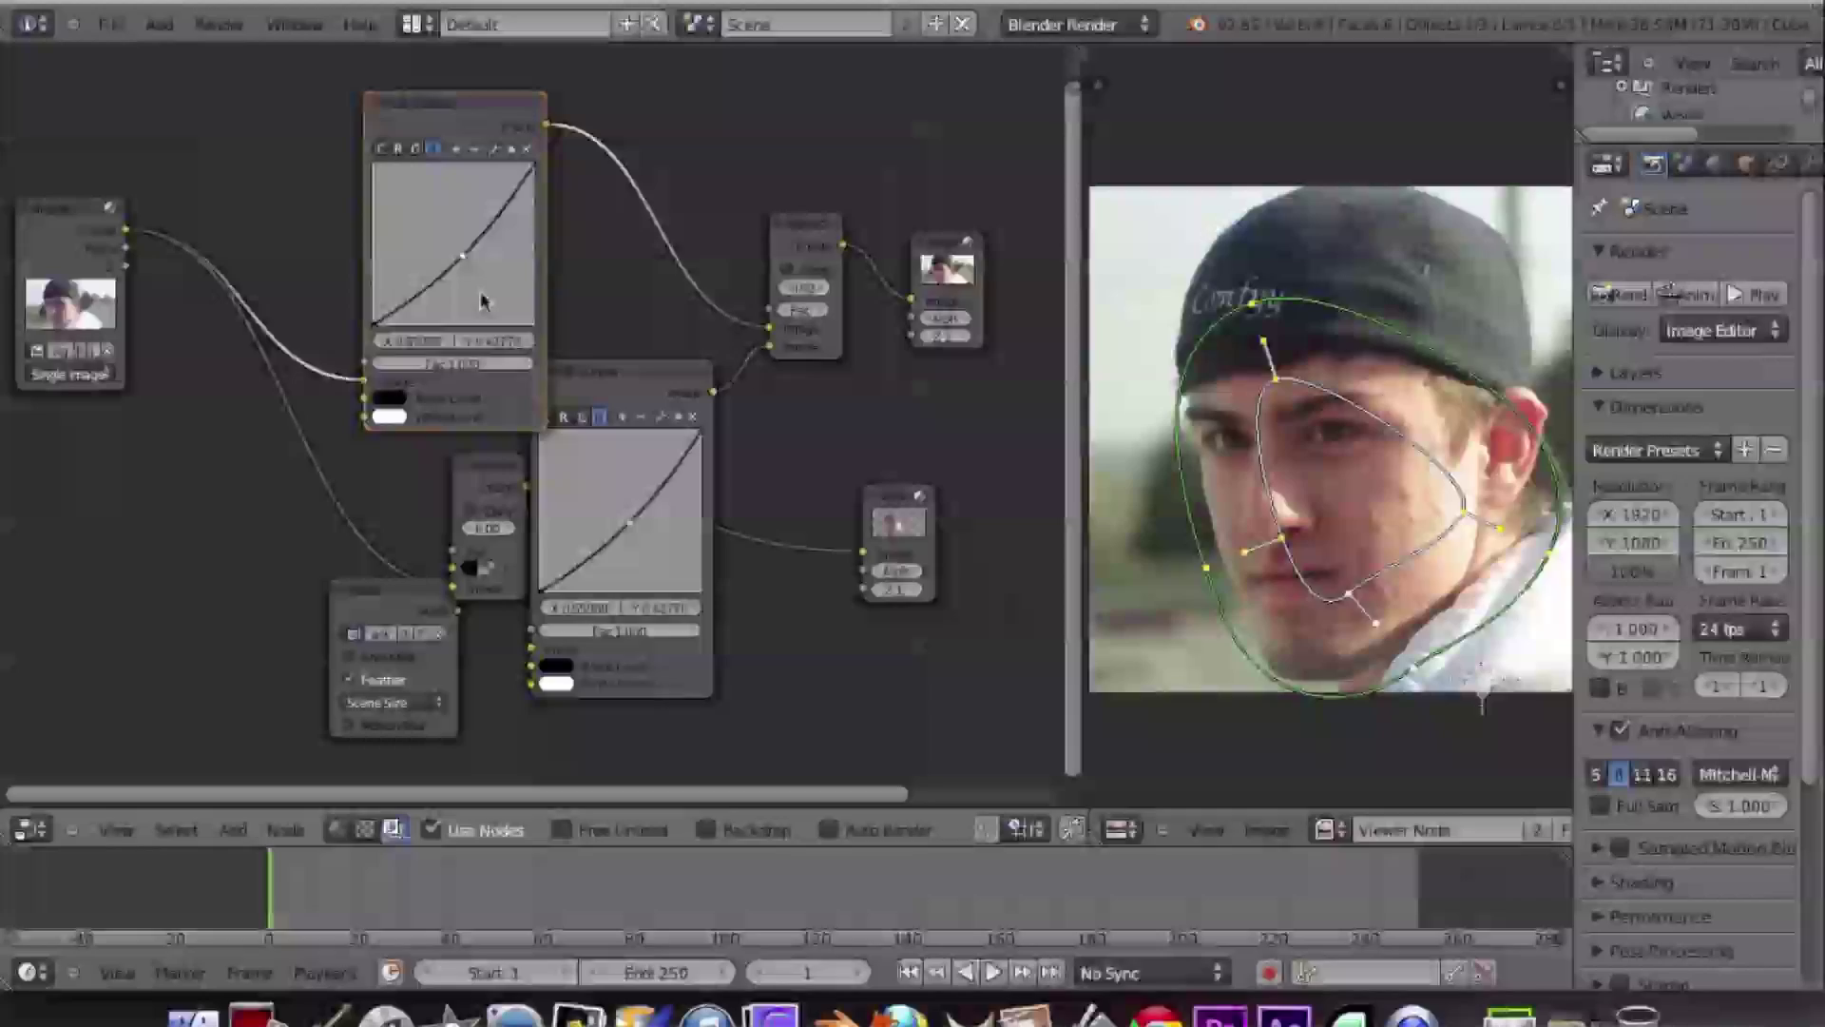
drag(463, 261, 437, 230)
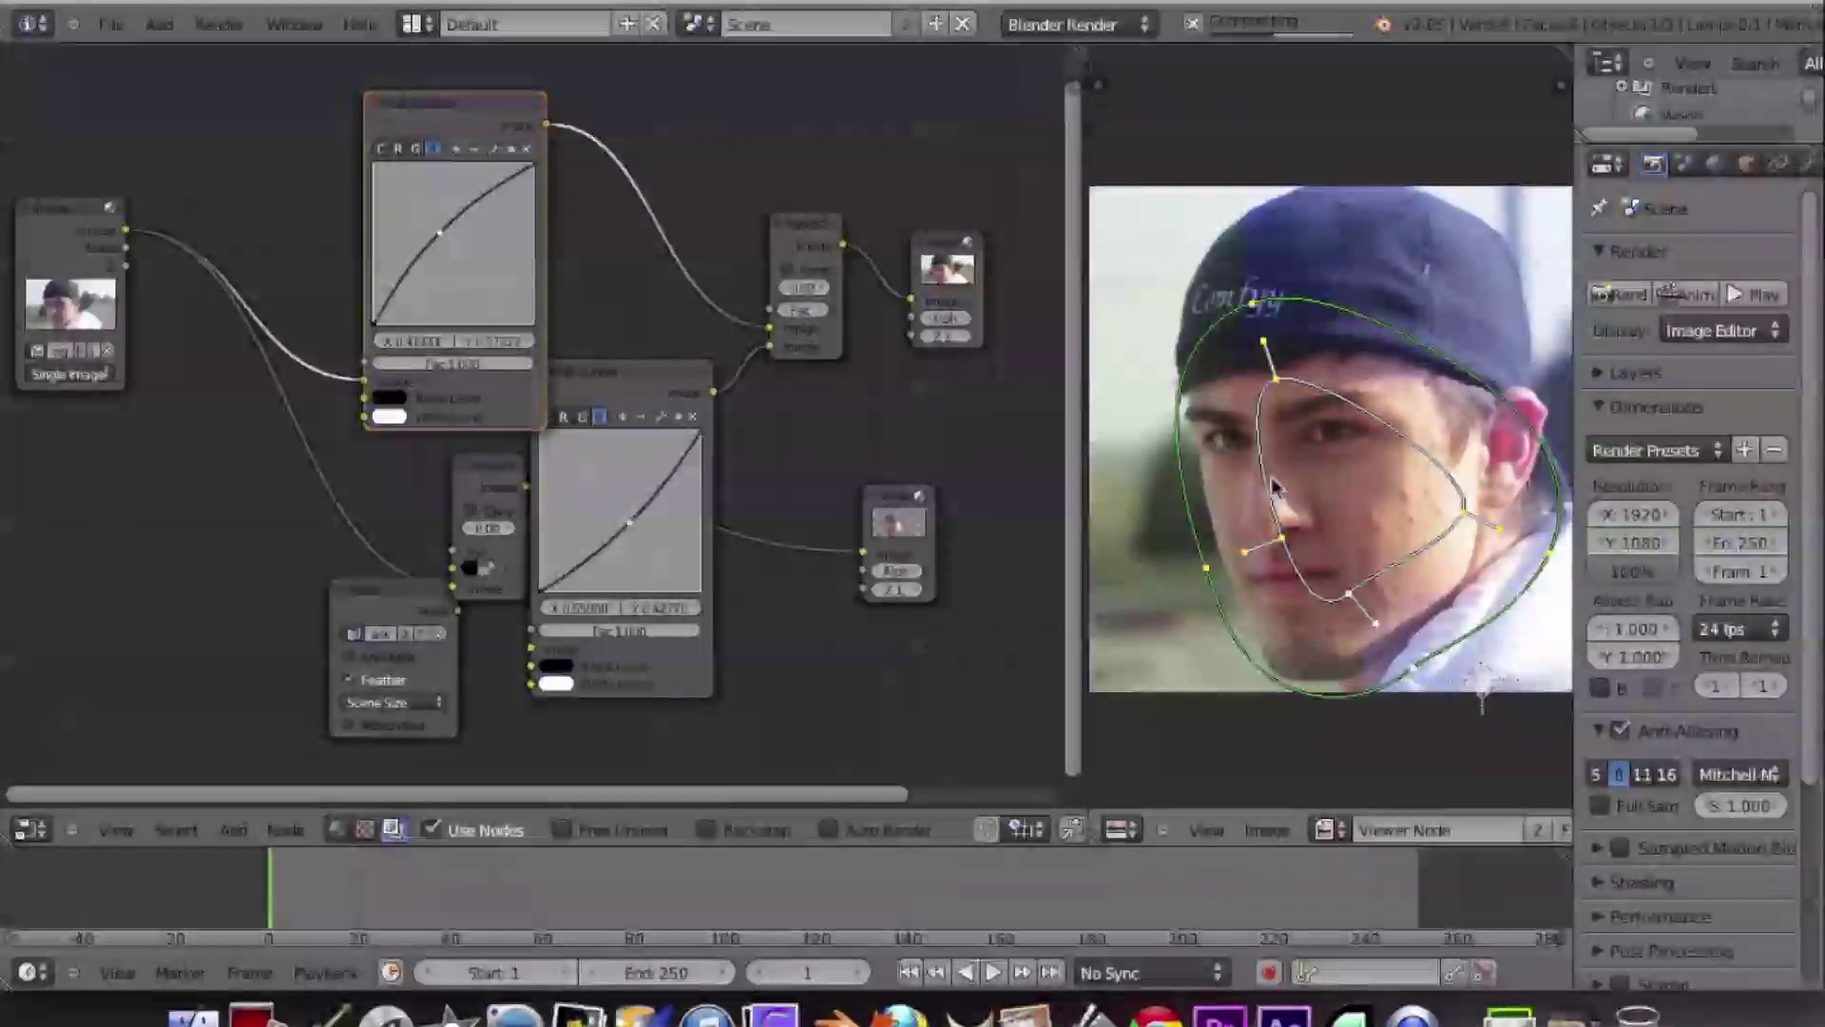
scroll(1274, 487, down, 4)
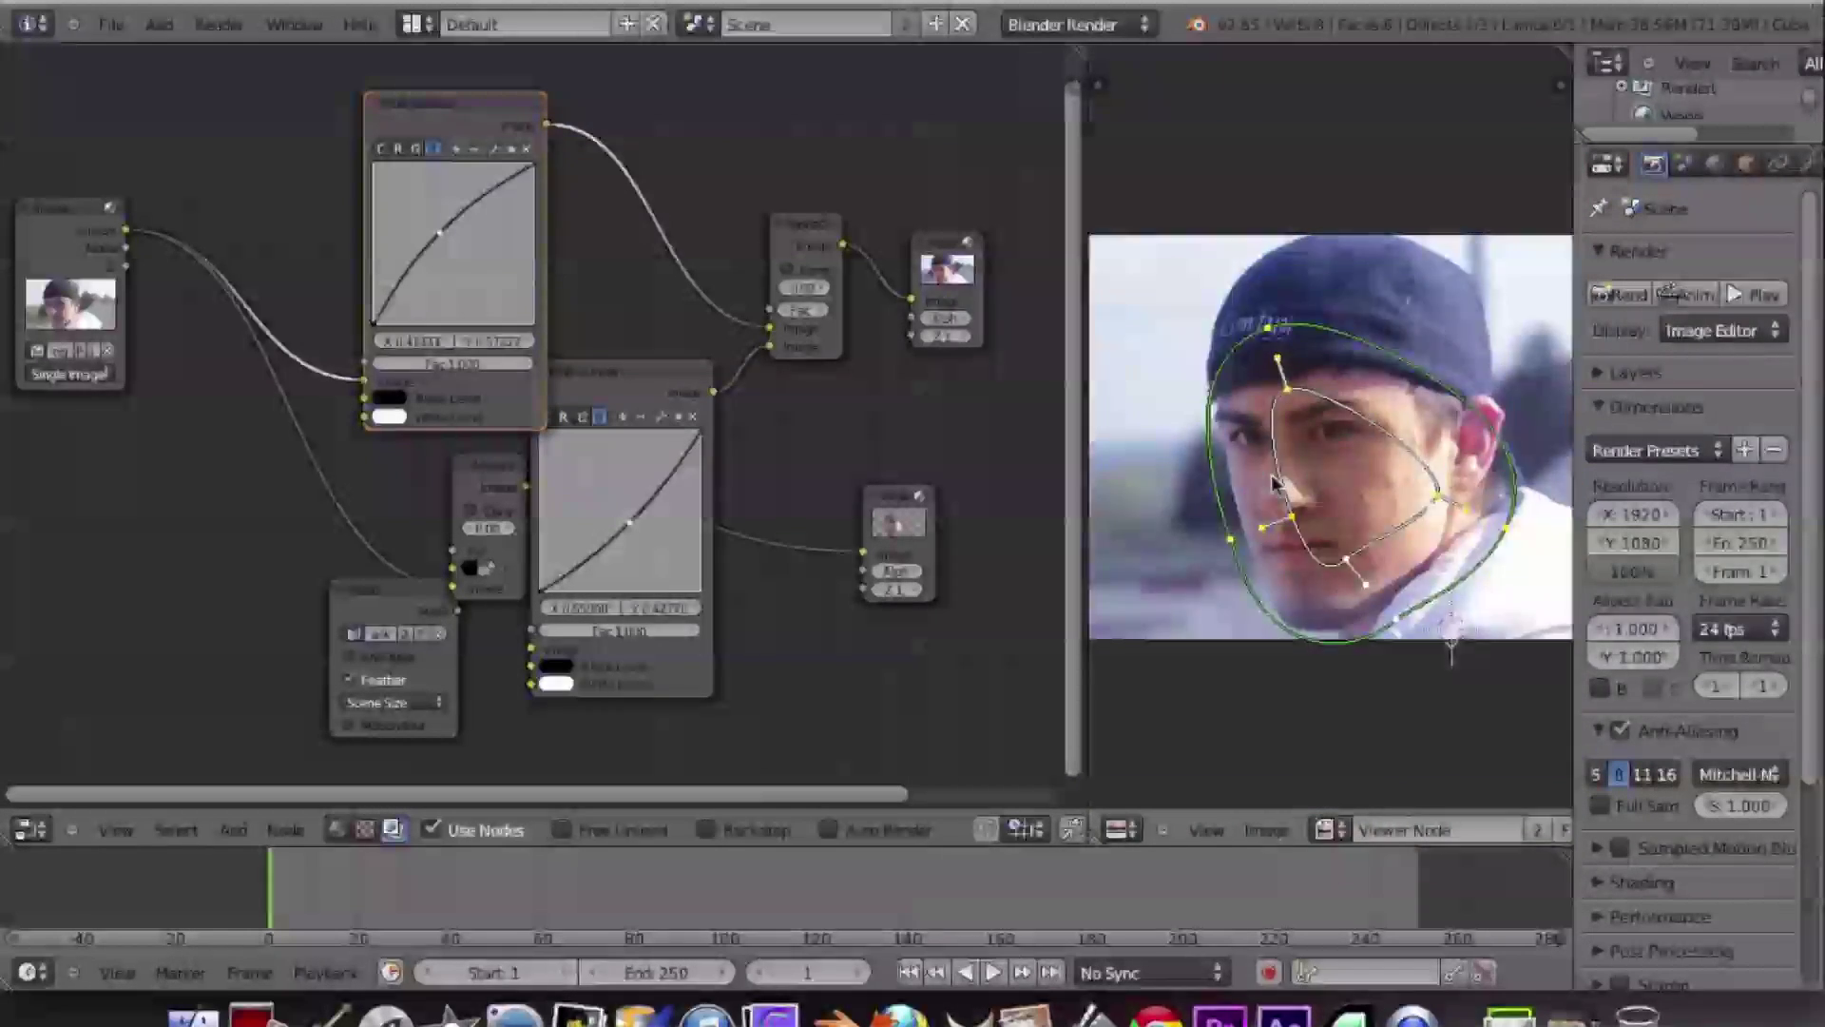
scroll(1274, 487, up, 1)
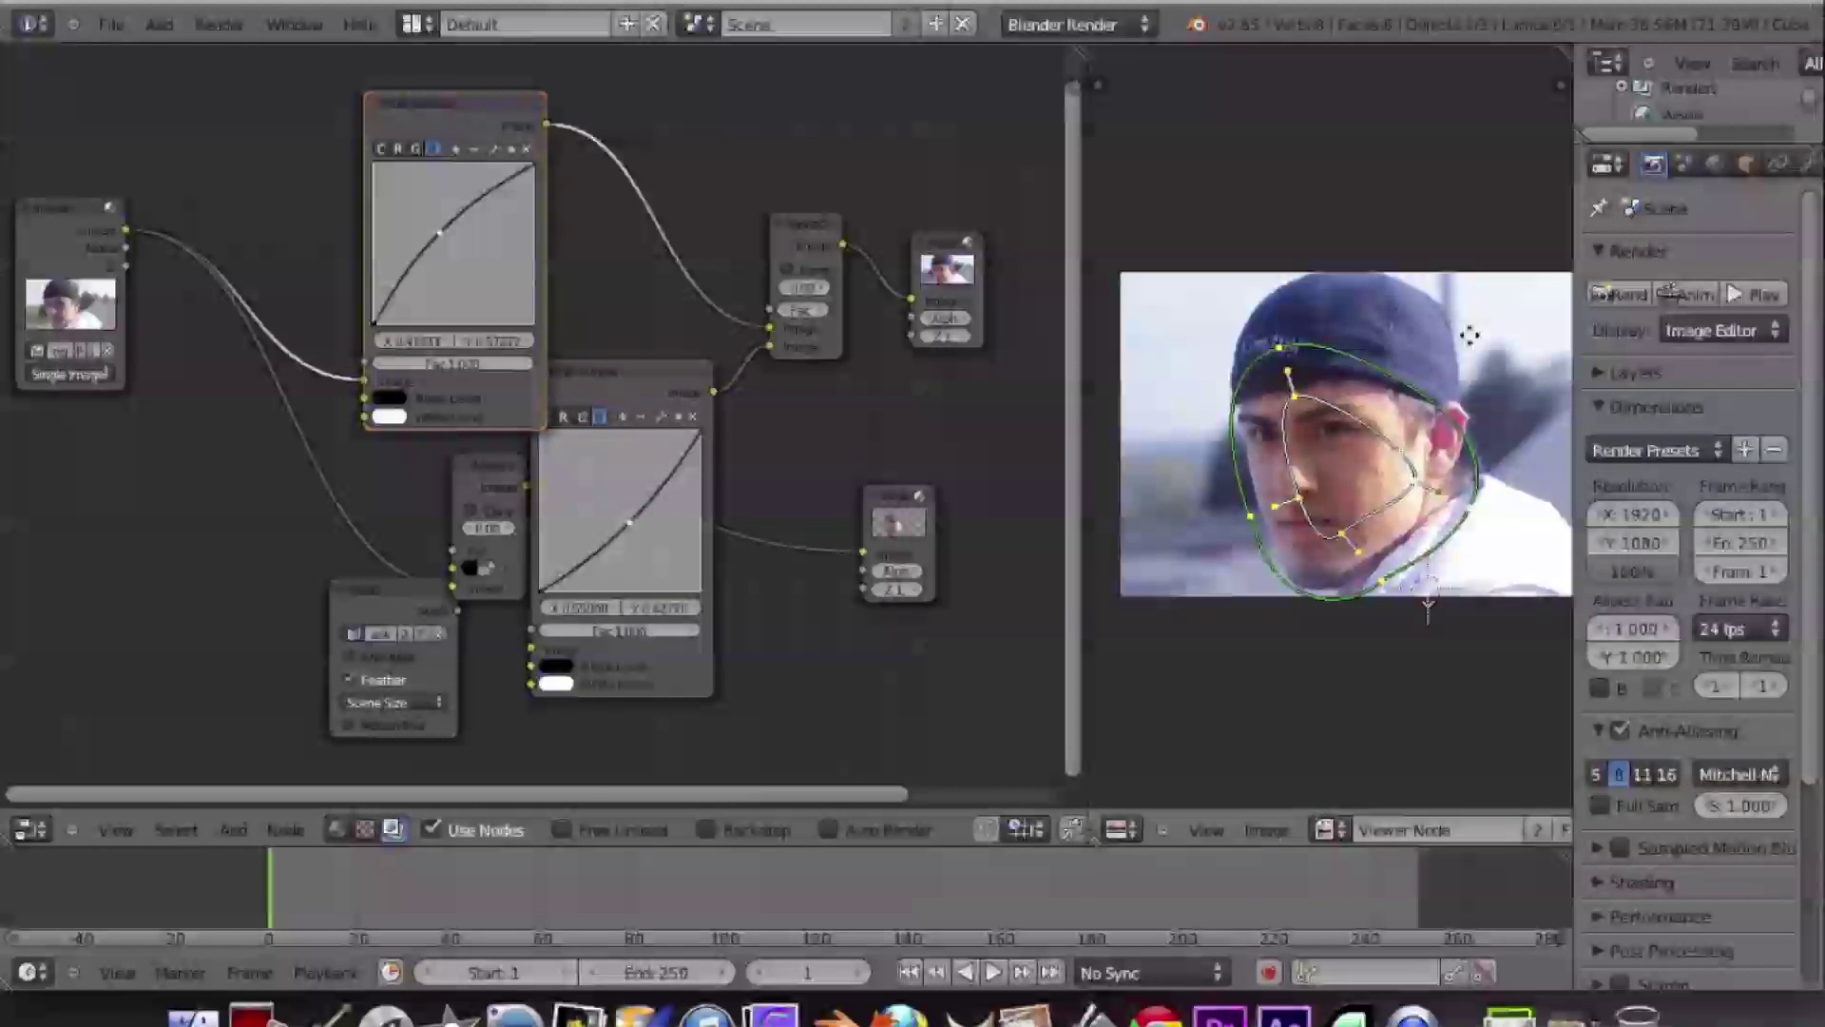
middle_drag(1470, 335, 1373, 377)
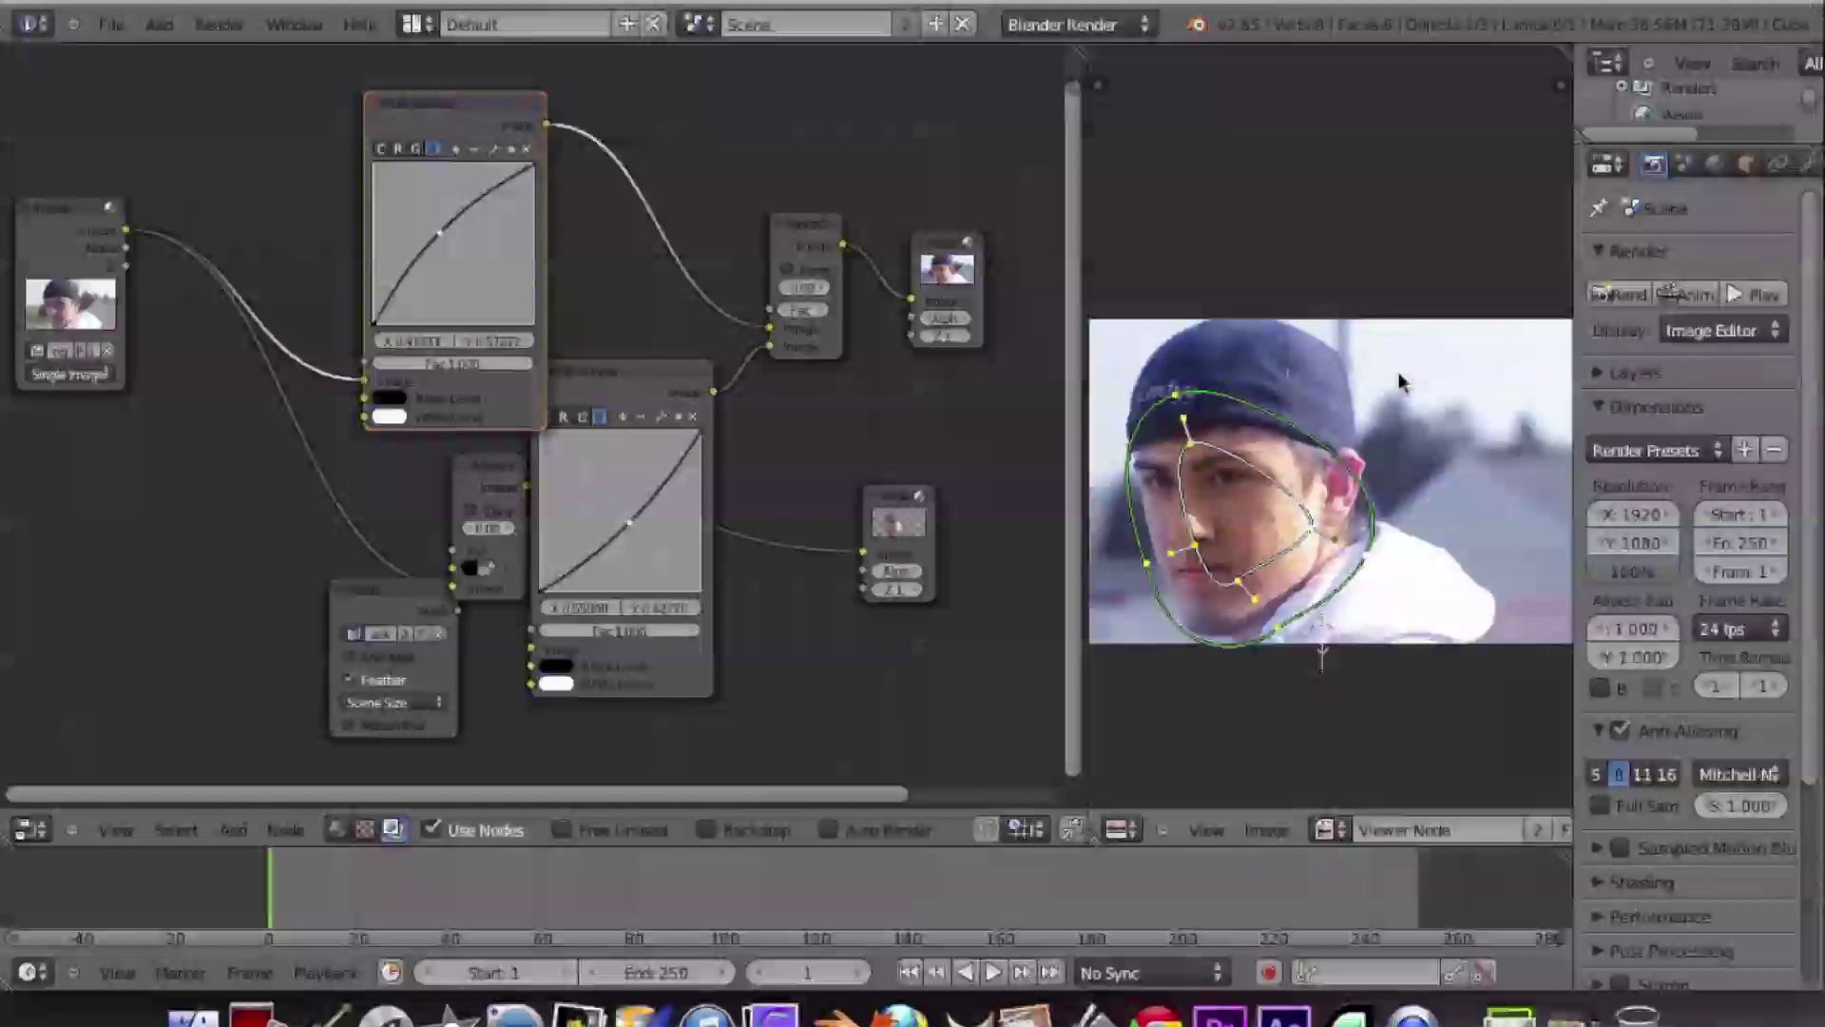
click(383, 150)
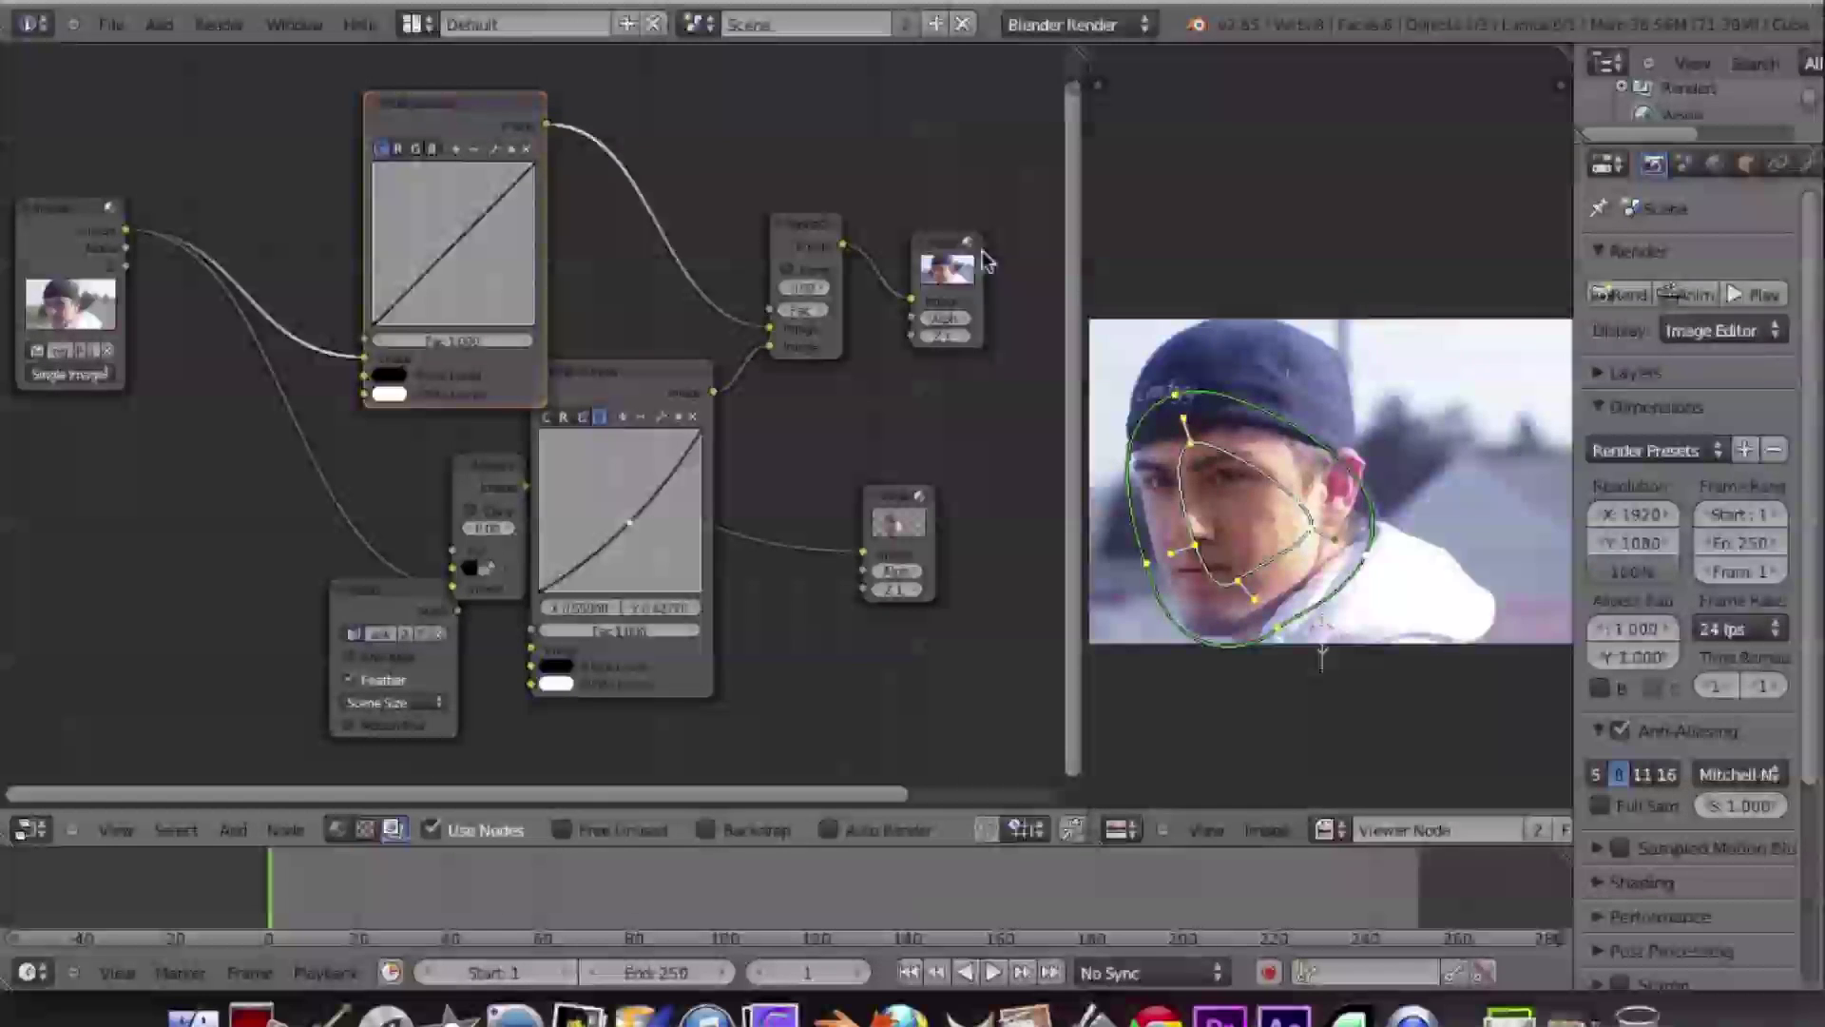
drag(984, 258, 1063, 283)
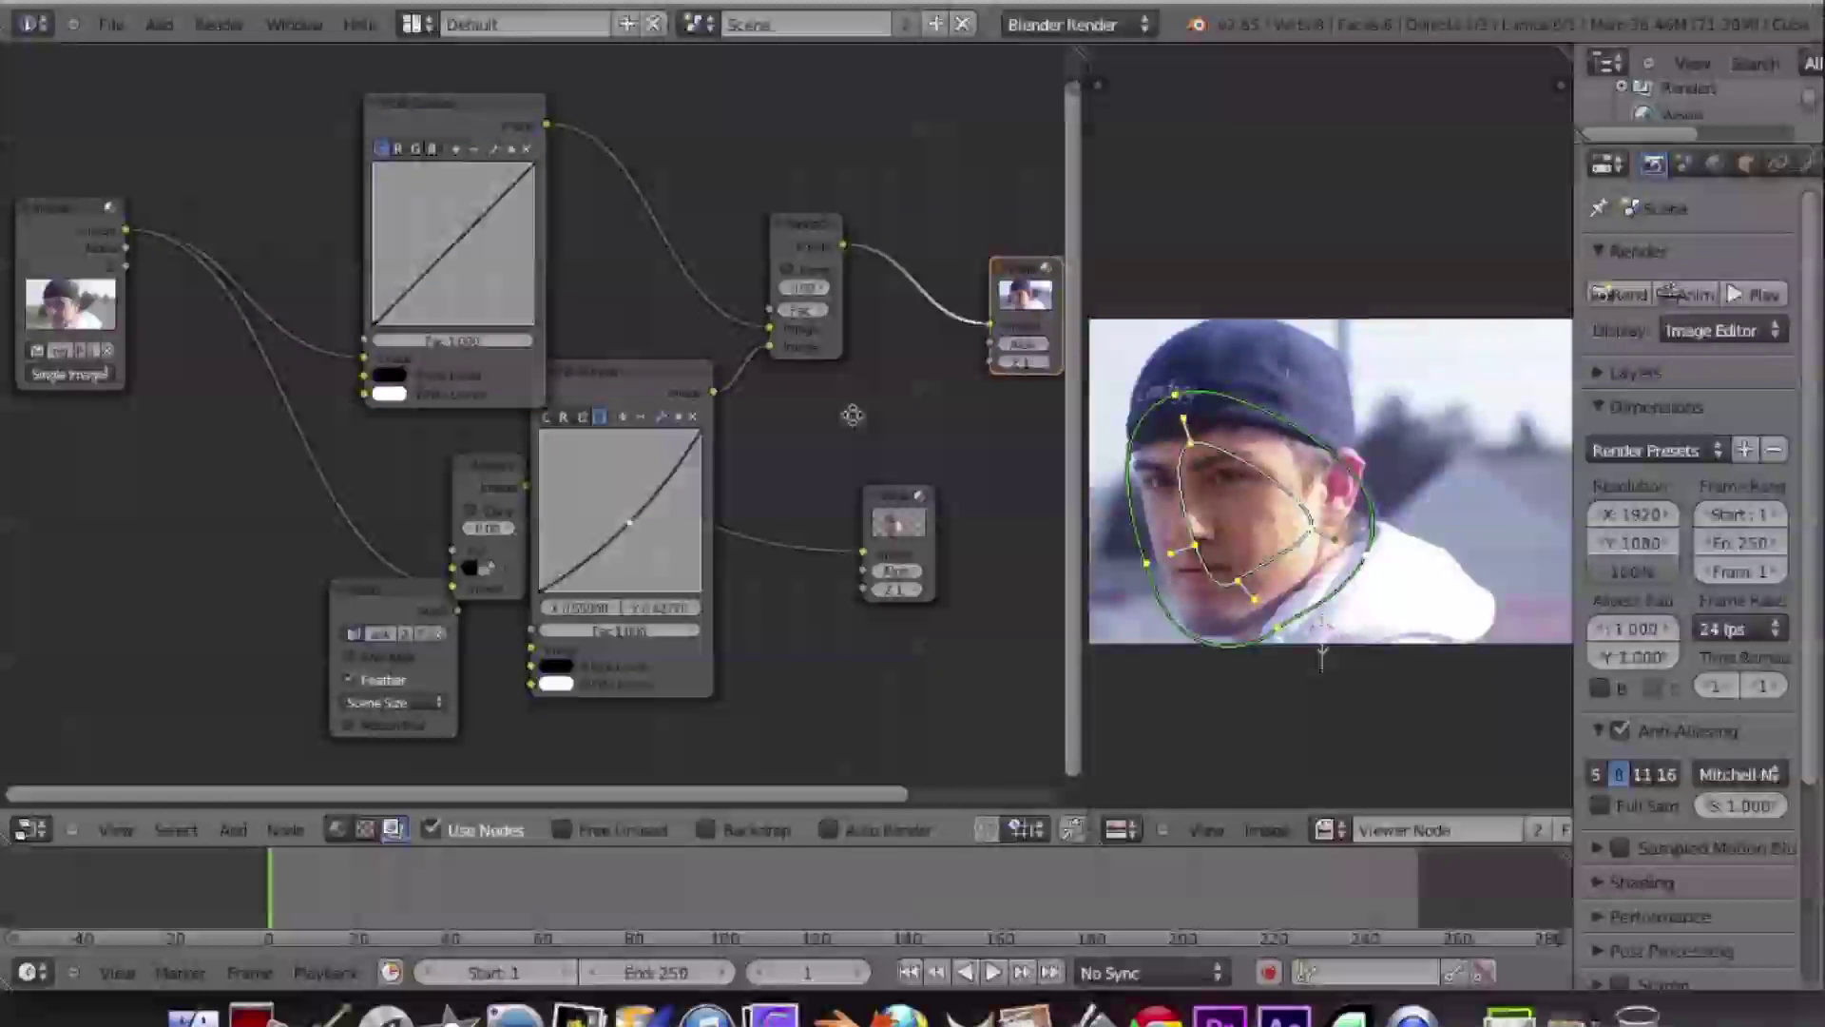
- Move the Viewer node further right in the node graph
middle_drag(853, 415, 681, 528)
key(g)
click(760, 442)
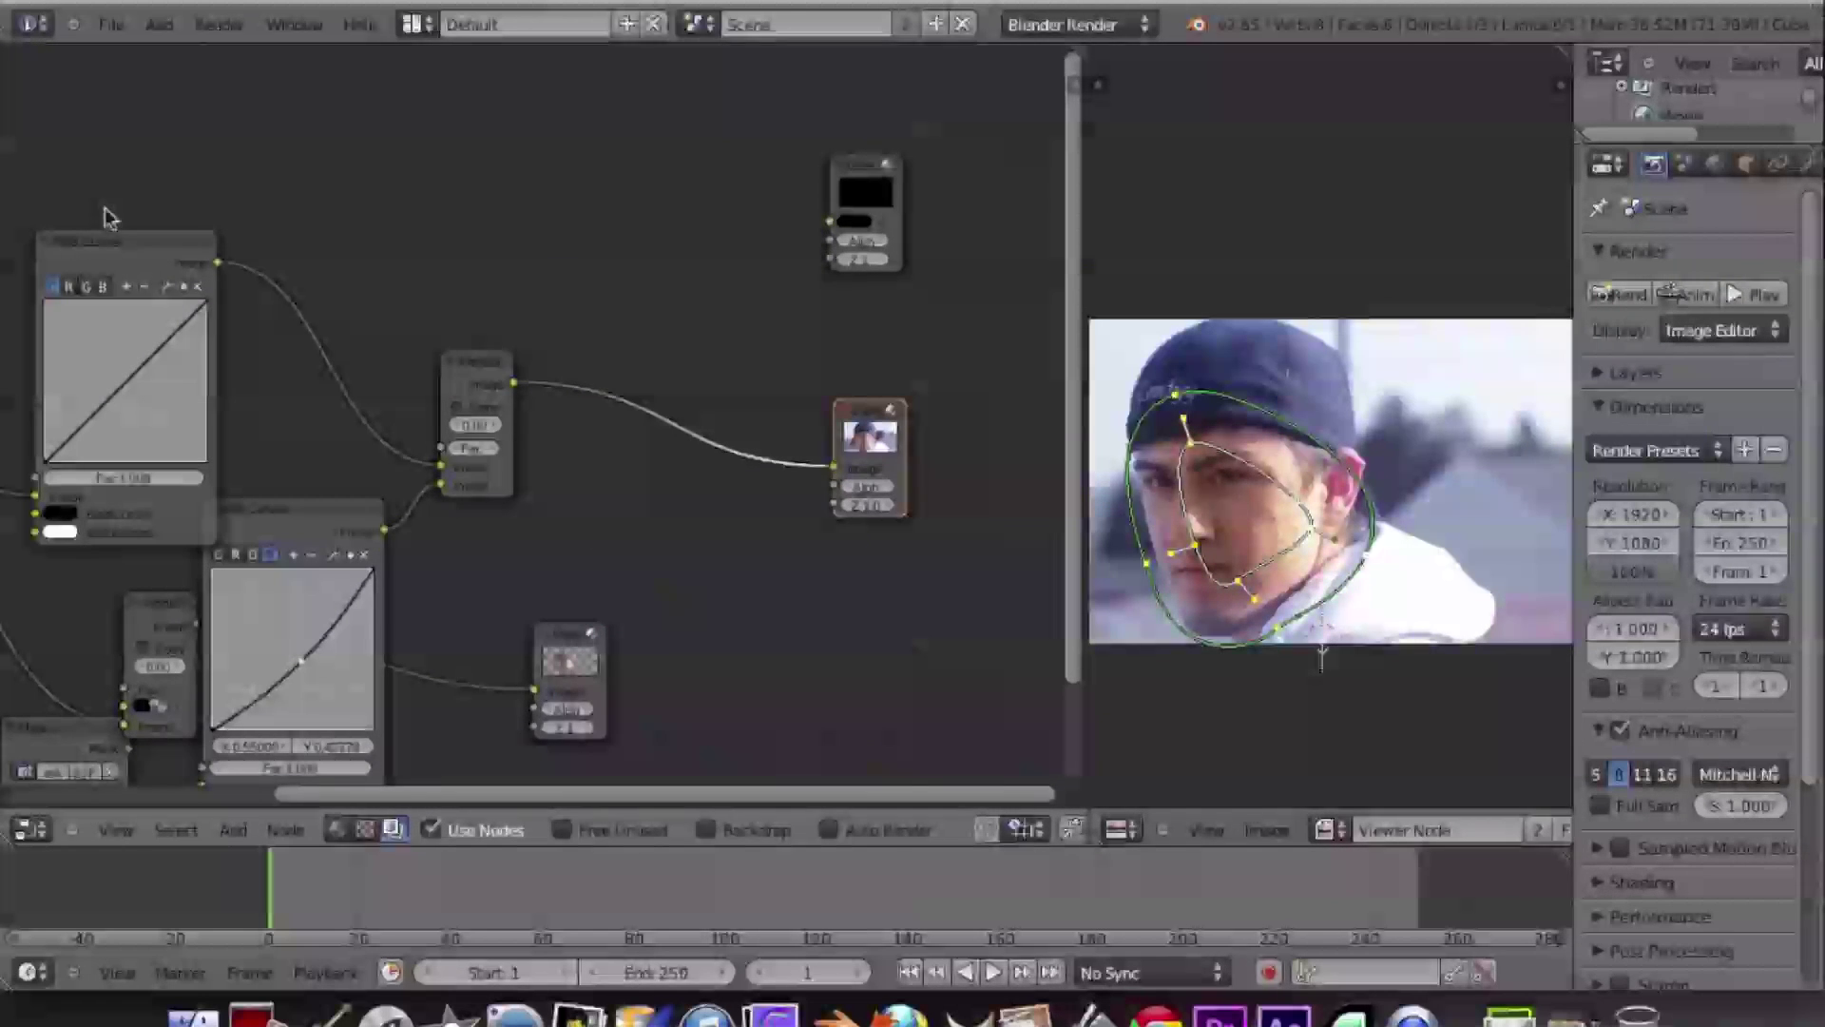
- Duplicate the upper curves node onto the link into the Viewer, keeping its red and blue curves near-straight
click(114, 242)
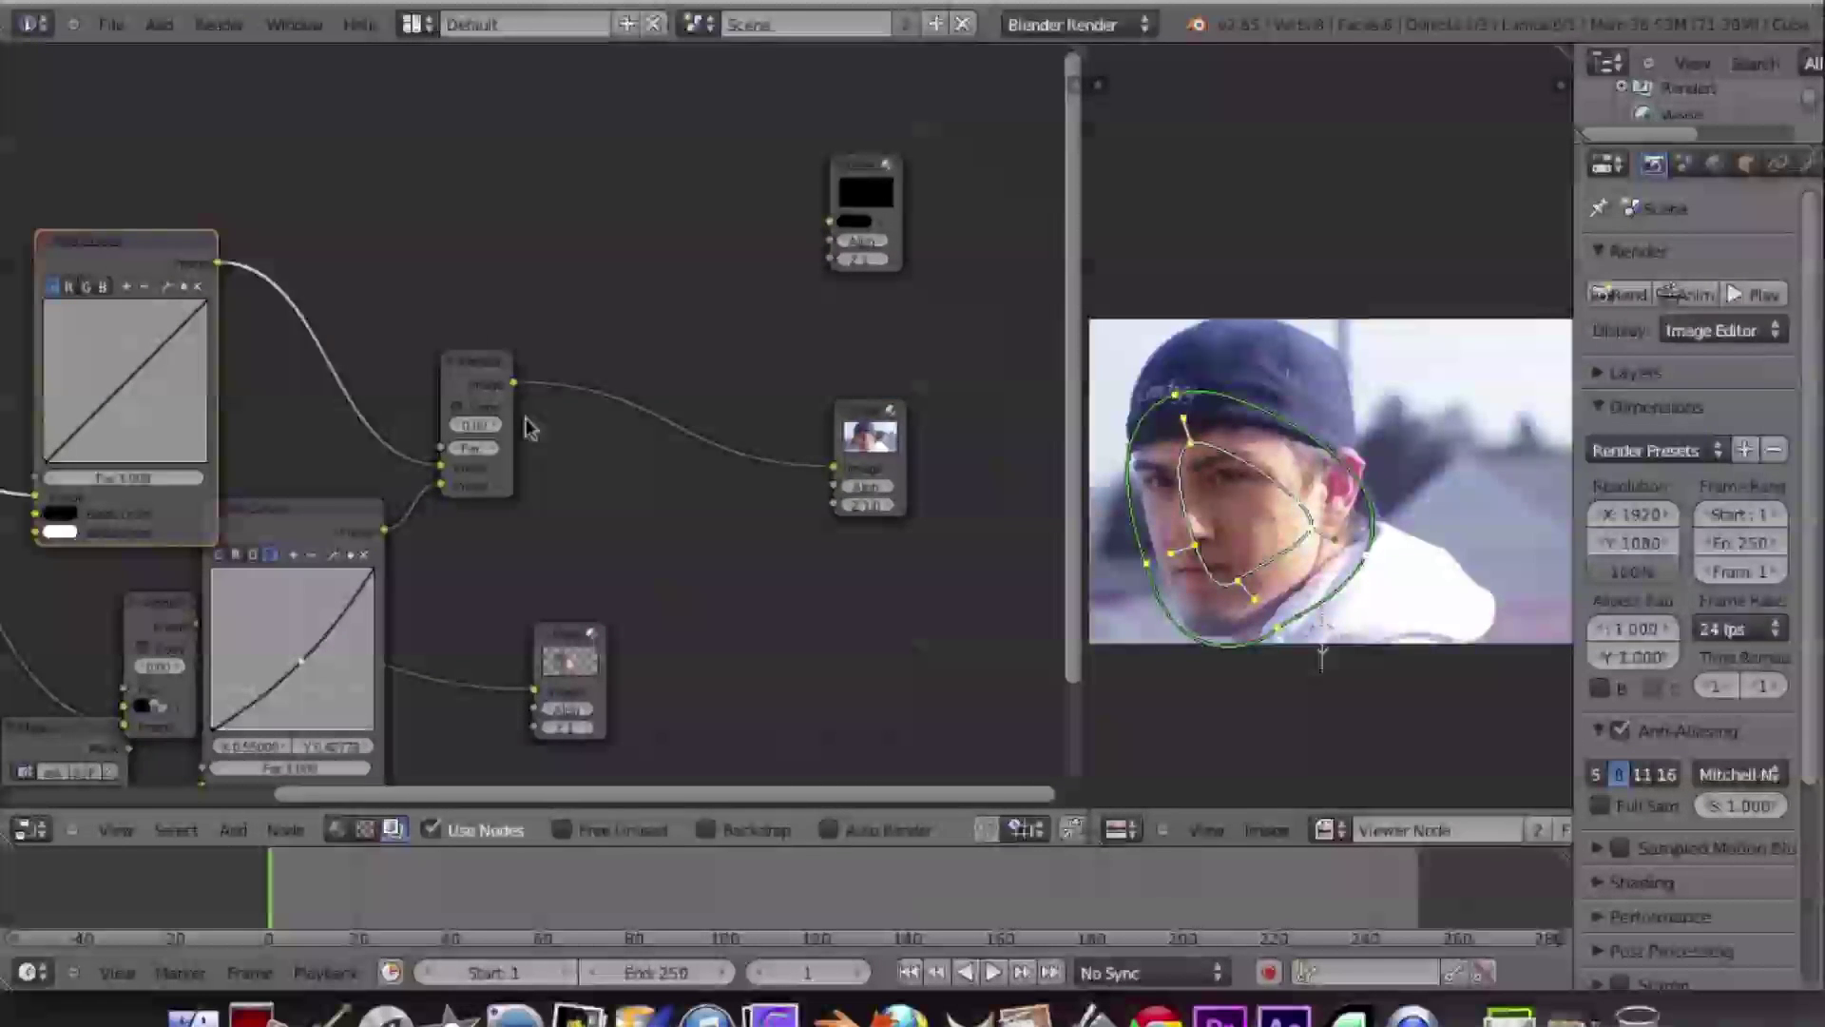
key(shift+d)
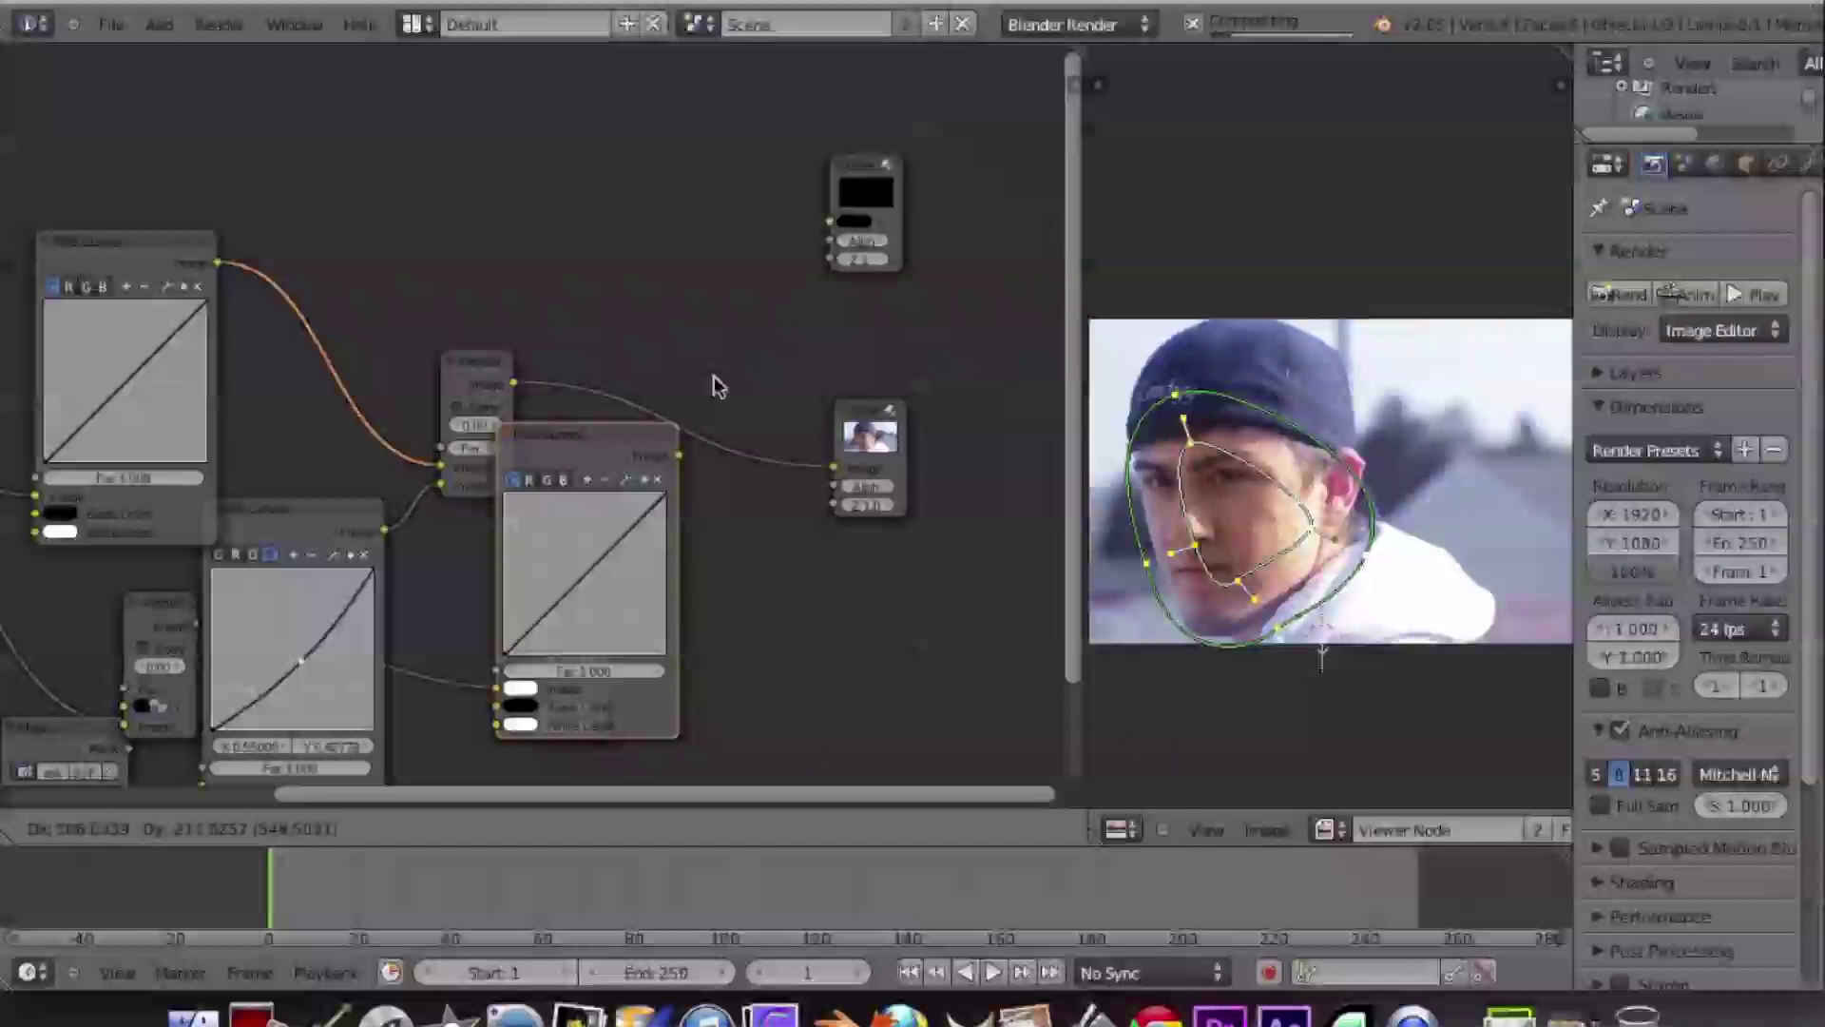
click(662, 354)
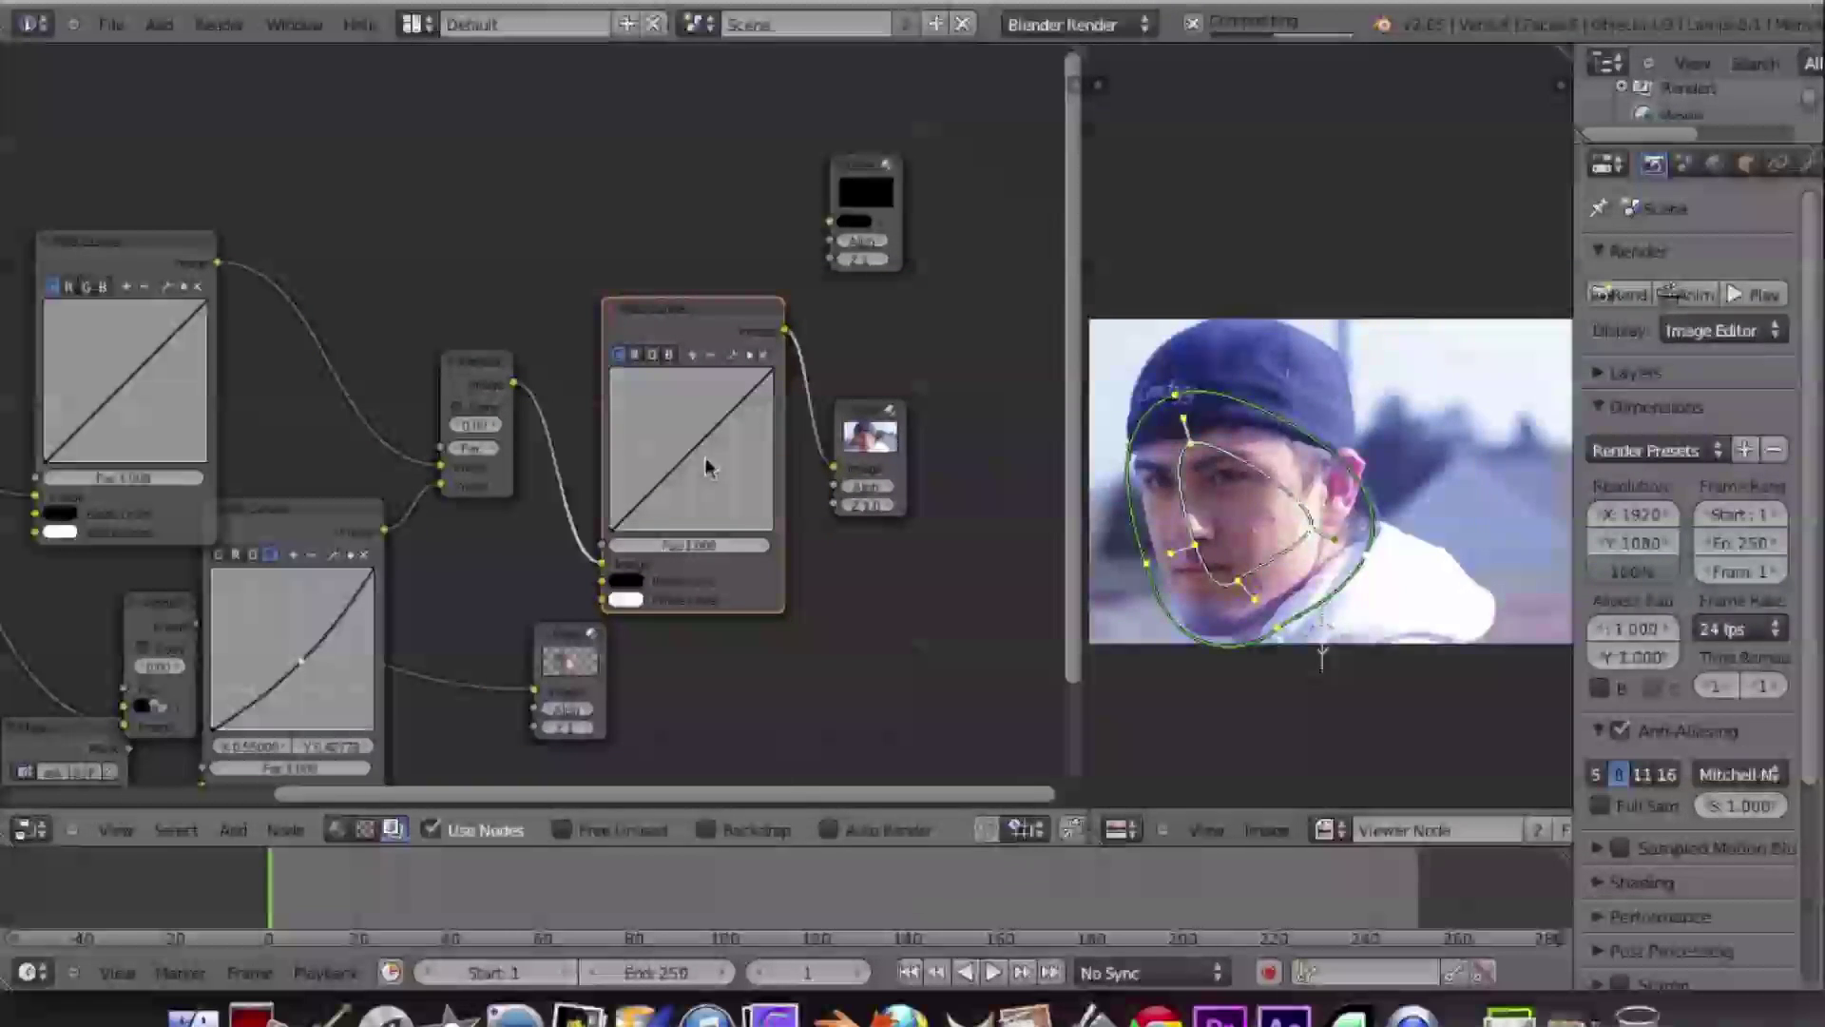
drag(707, 475, 703, 466)
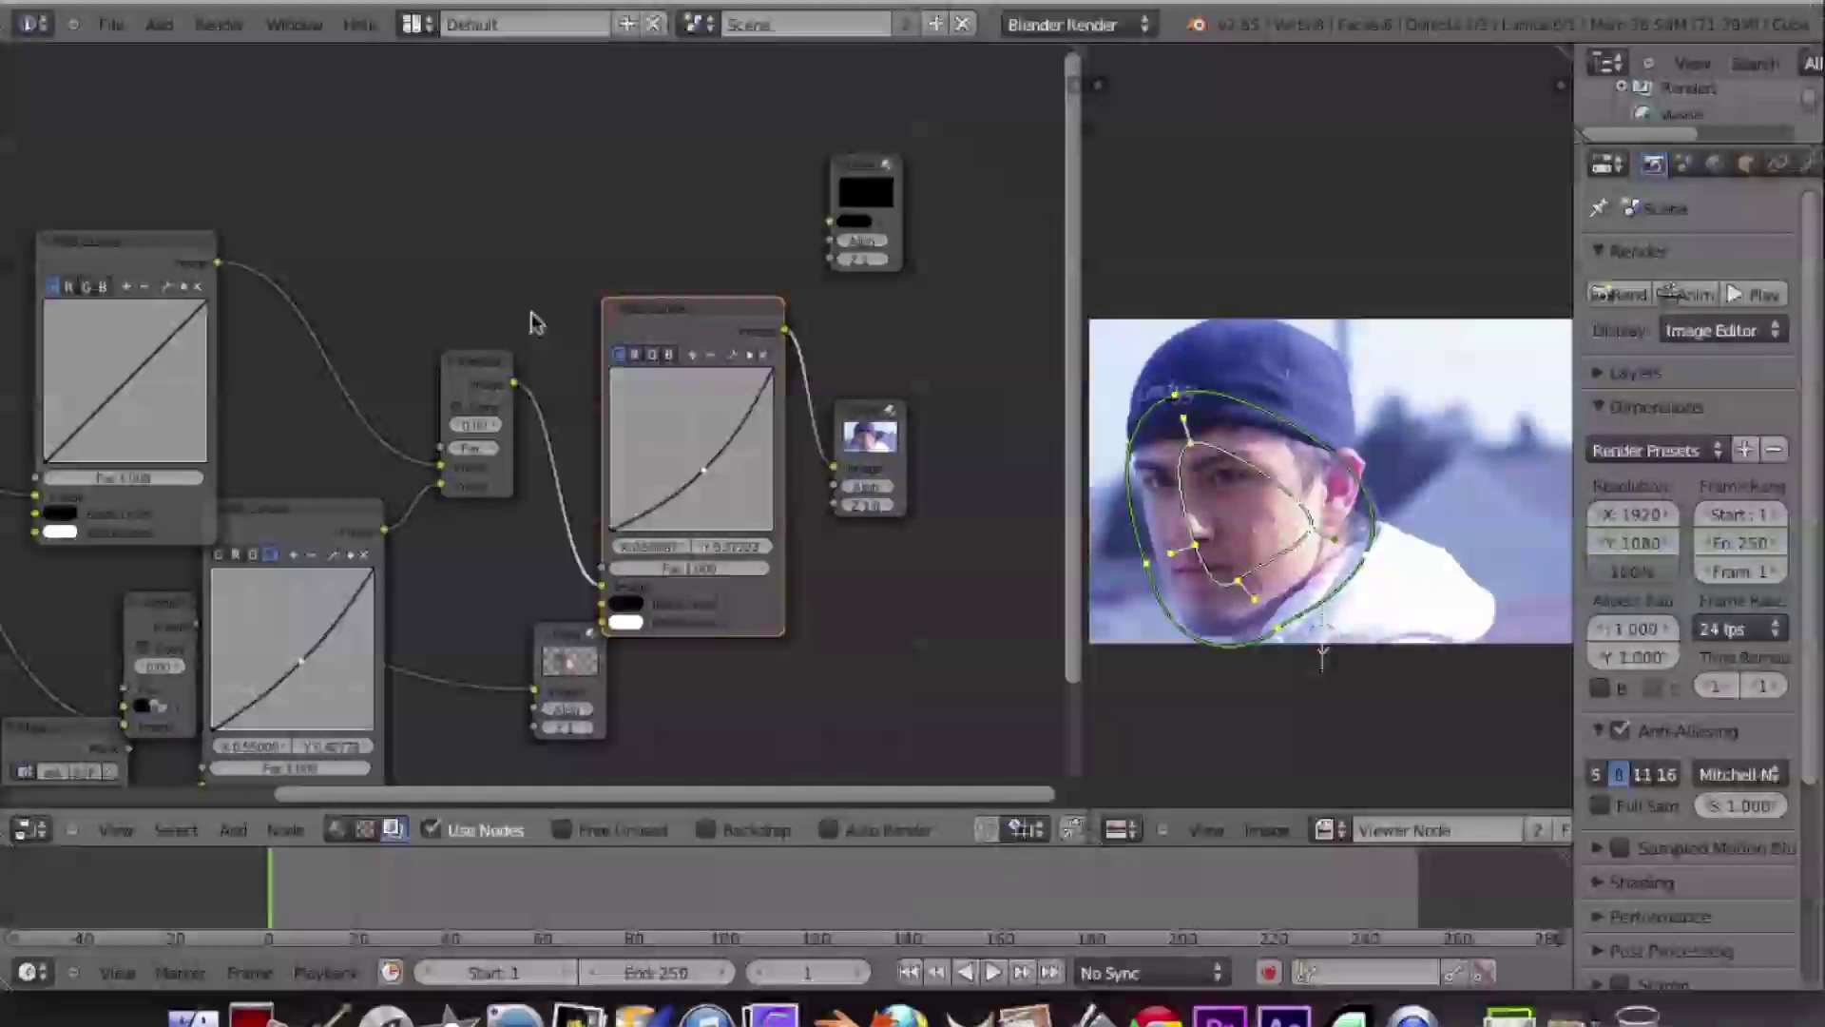
click(637, 356)
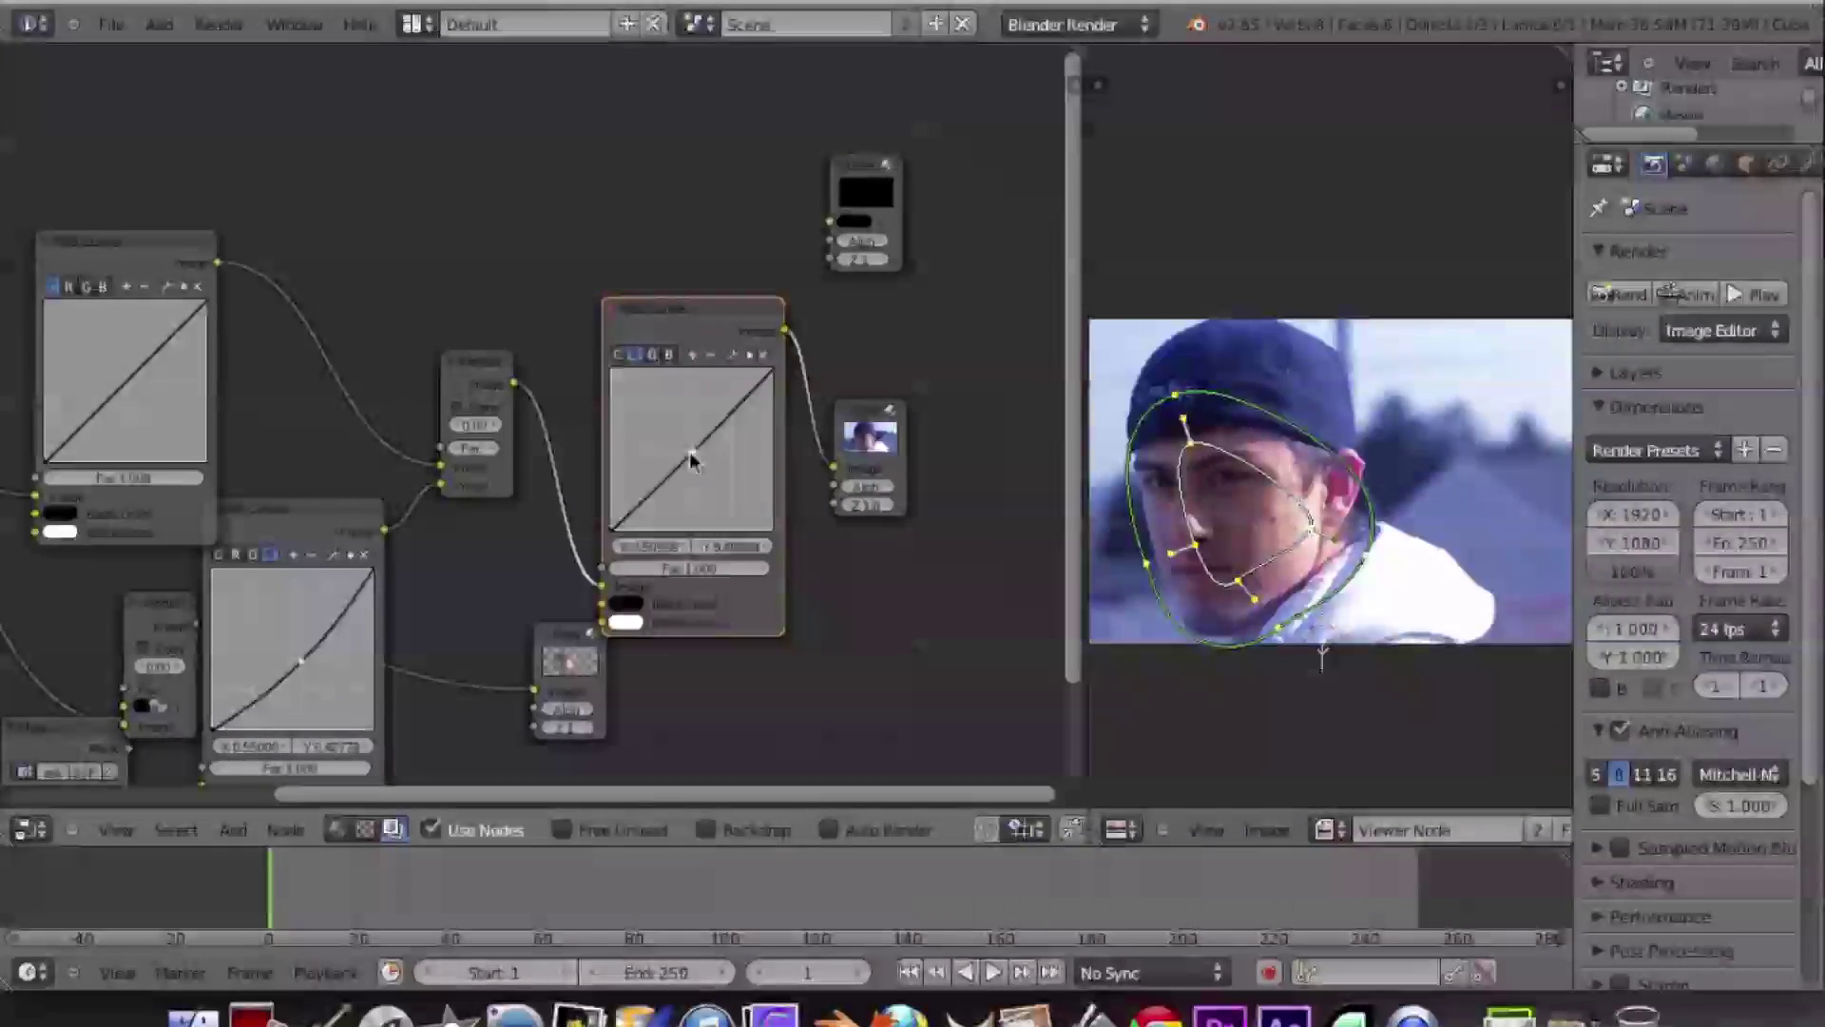
click(690, 453)
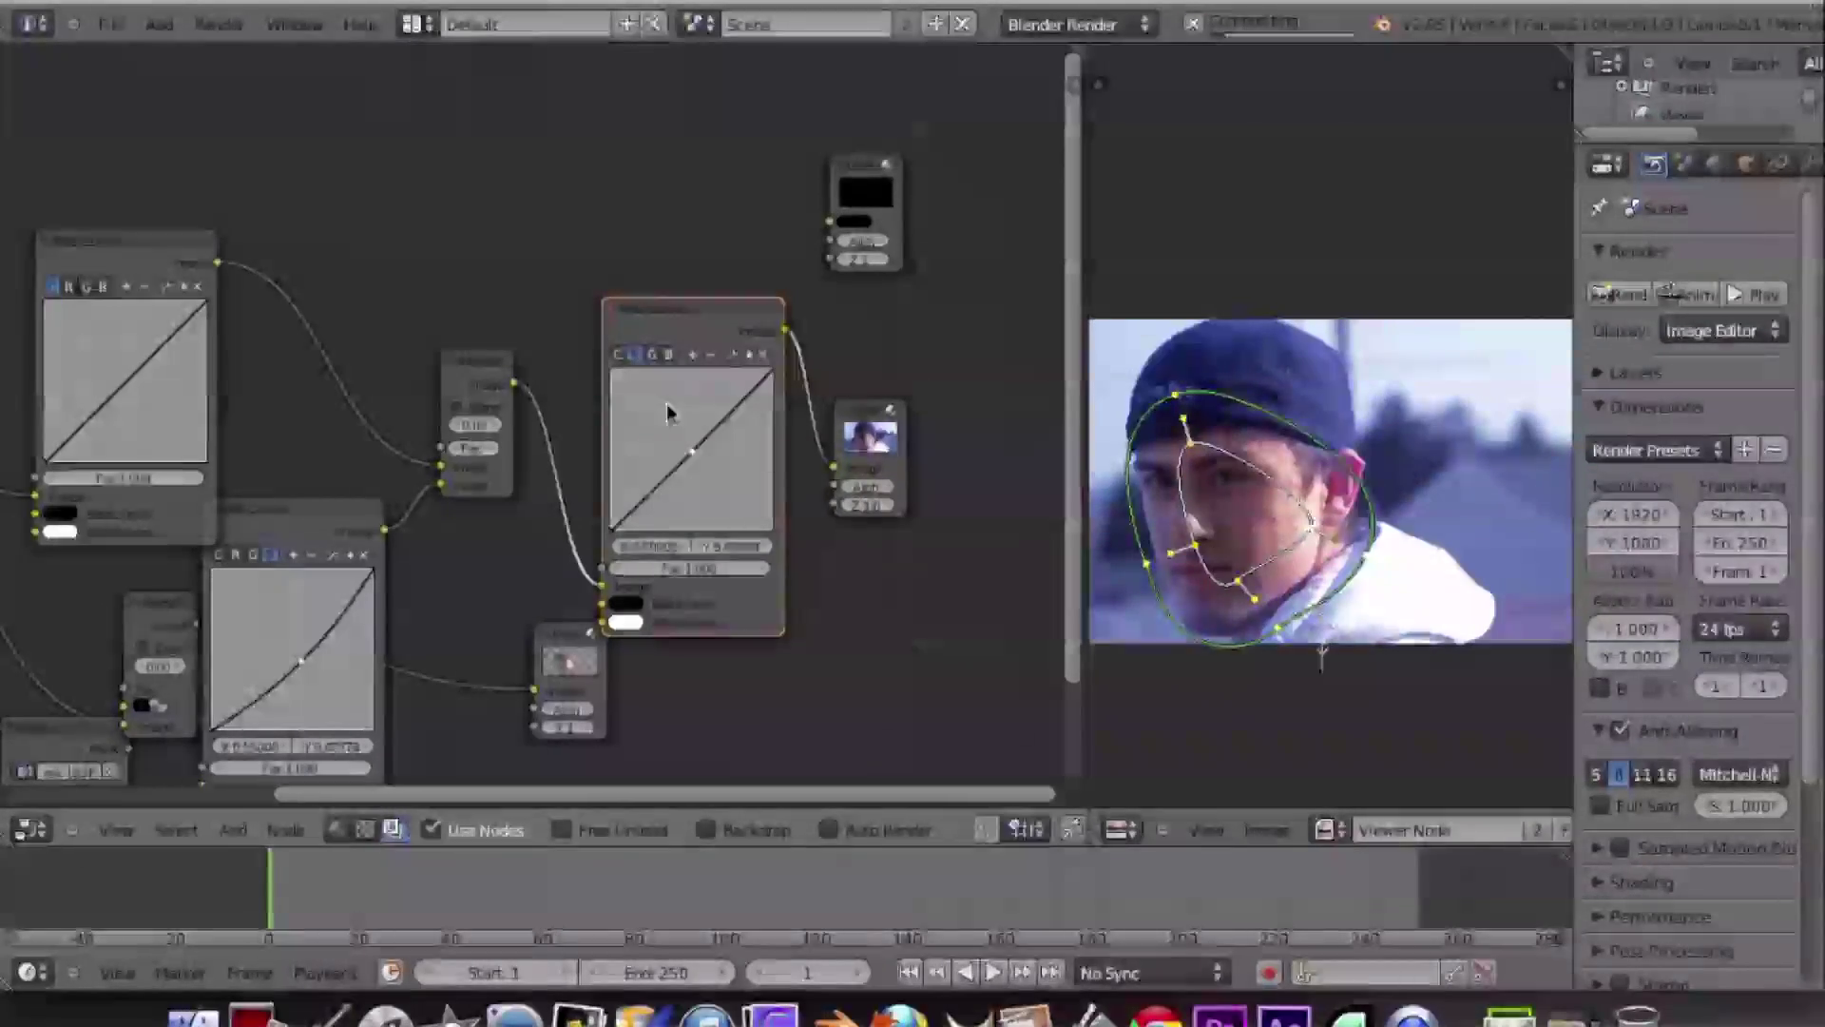
click(669, 354)
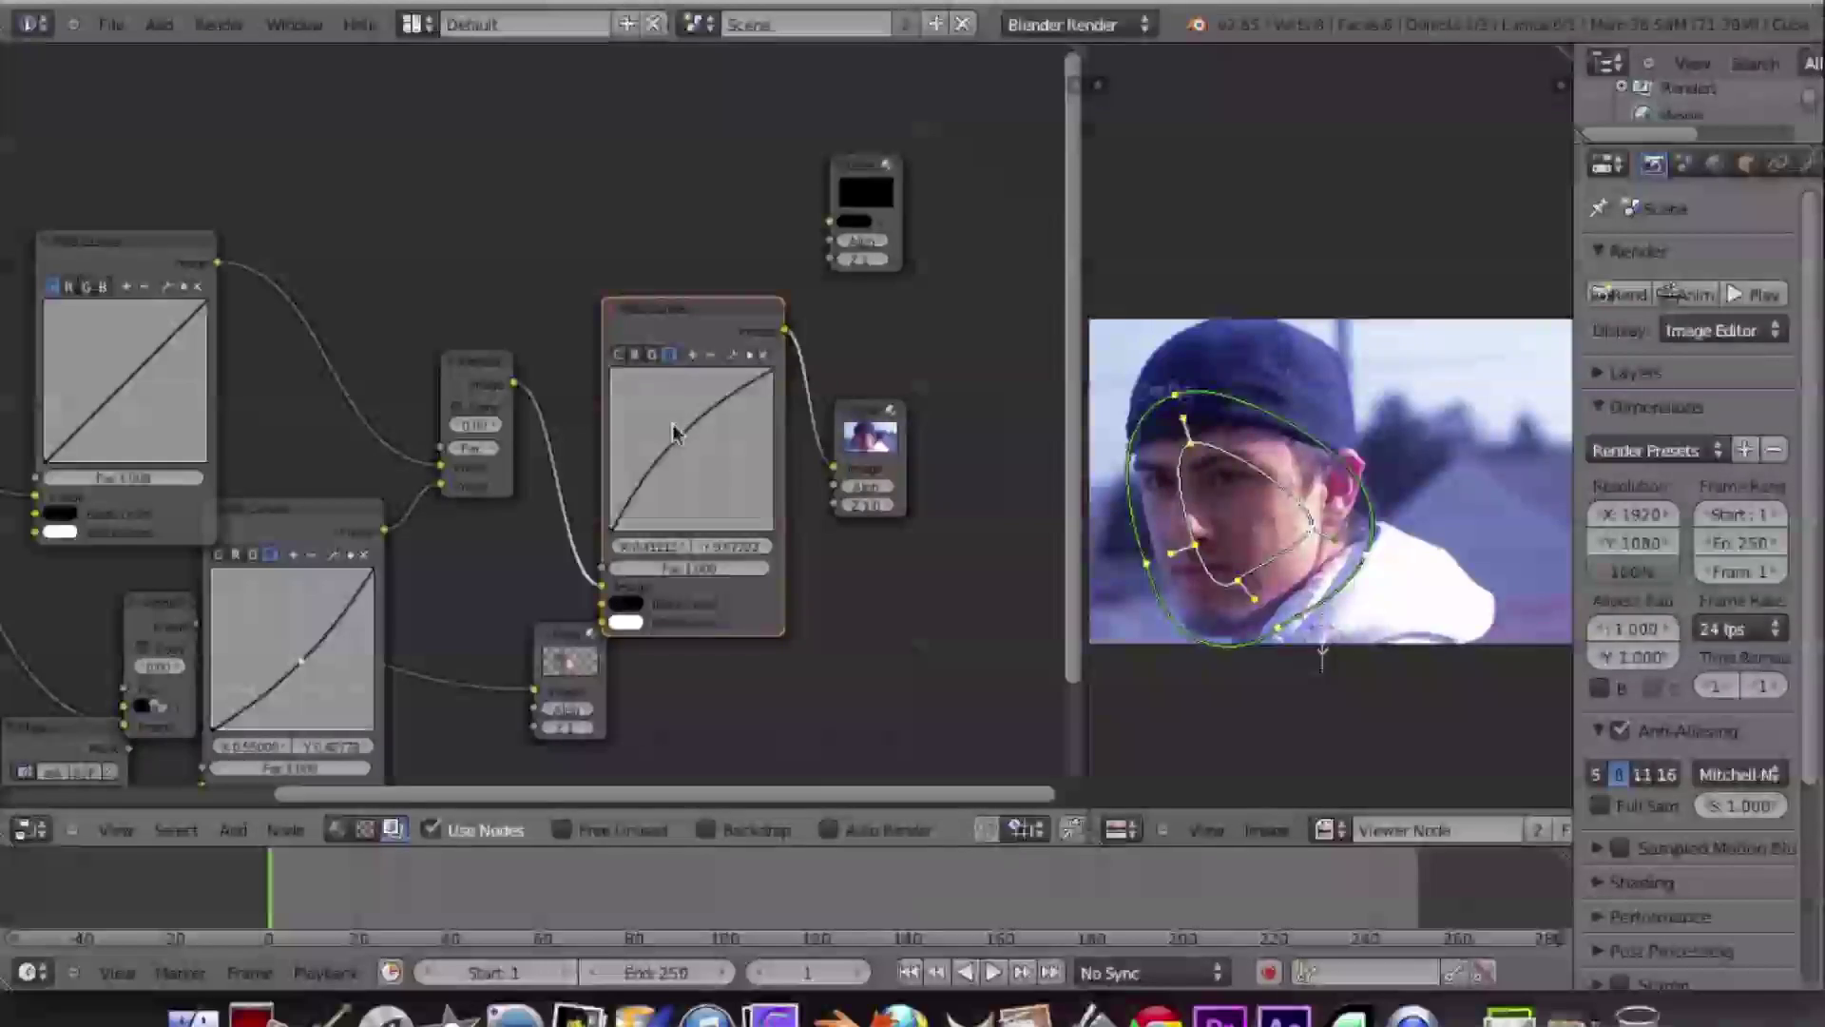
drag(675, 447, 694, 455)
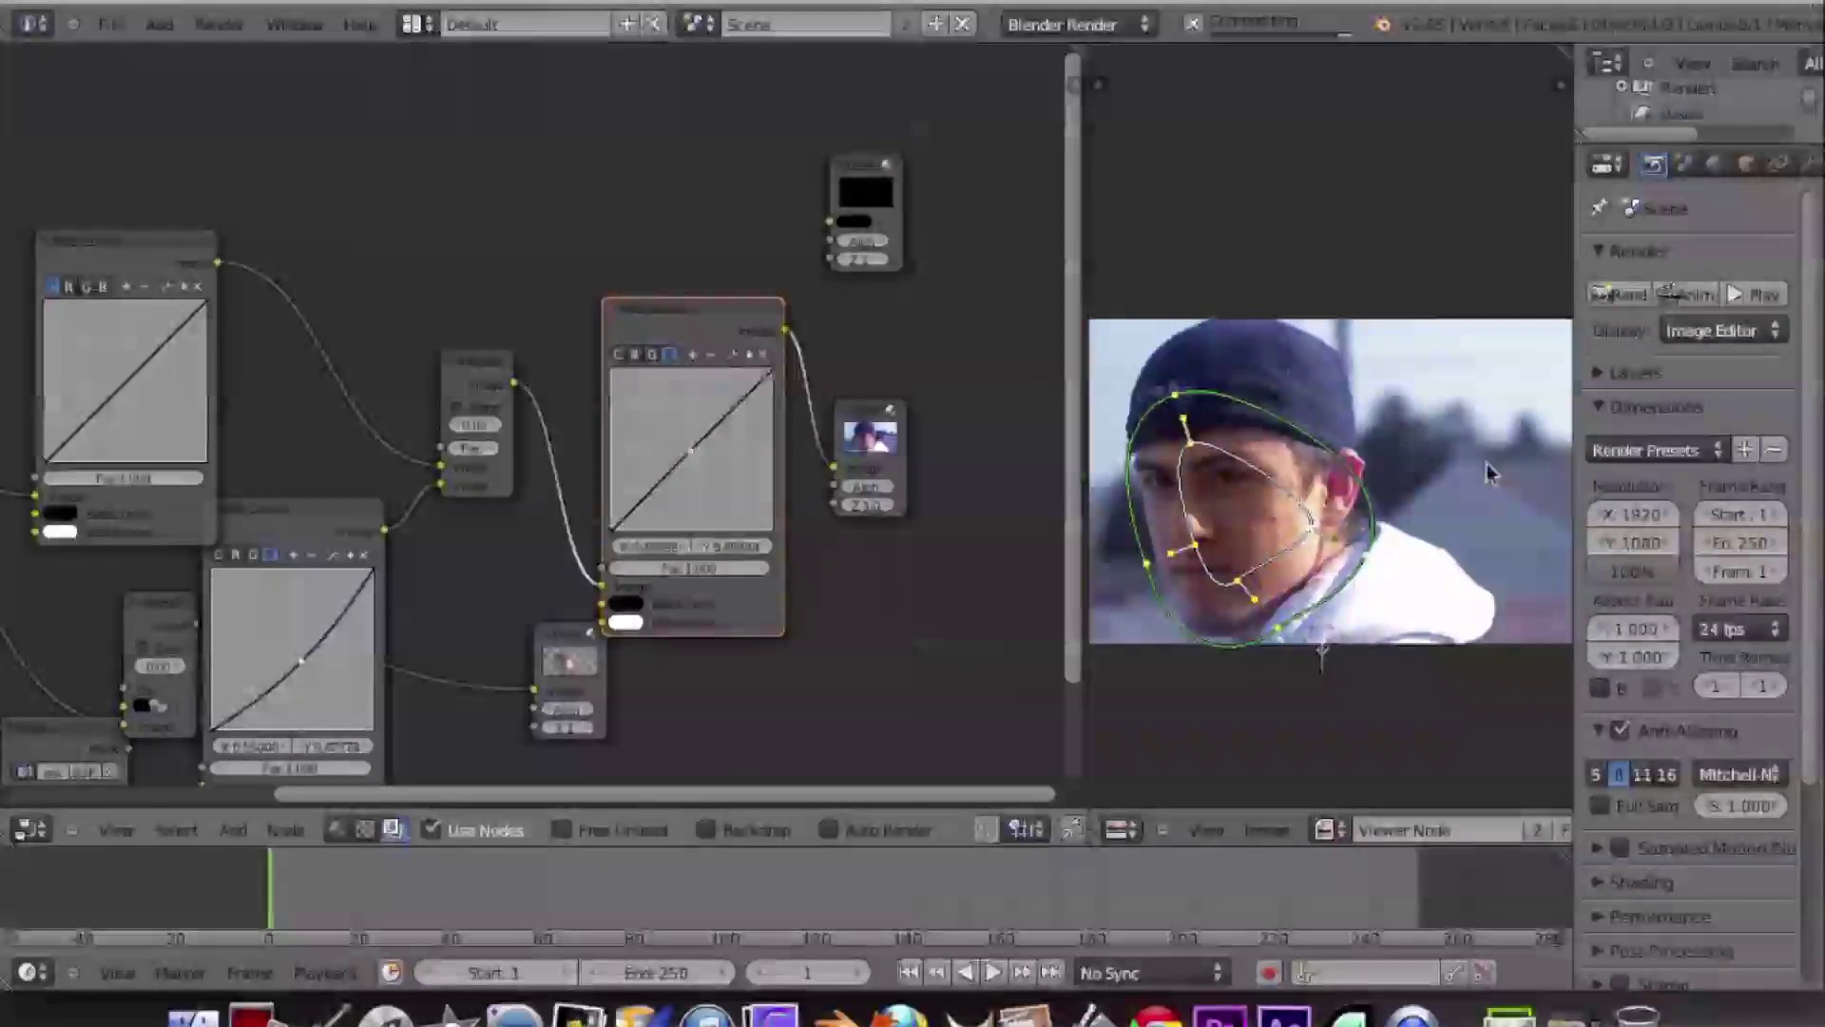
- Enlarge the face in the preview and shift the Viewer node right to make room for a new node
scroll(1218, 599, down, 1)
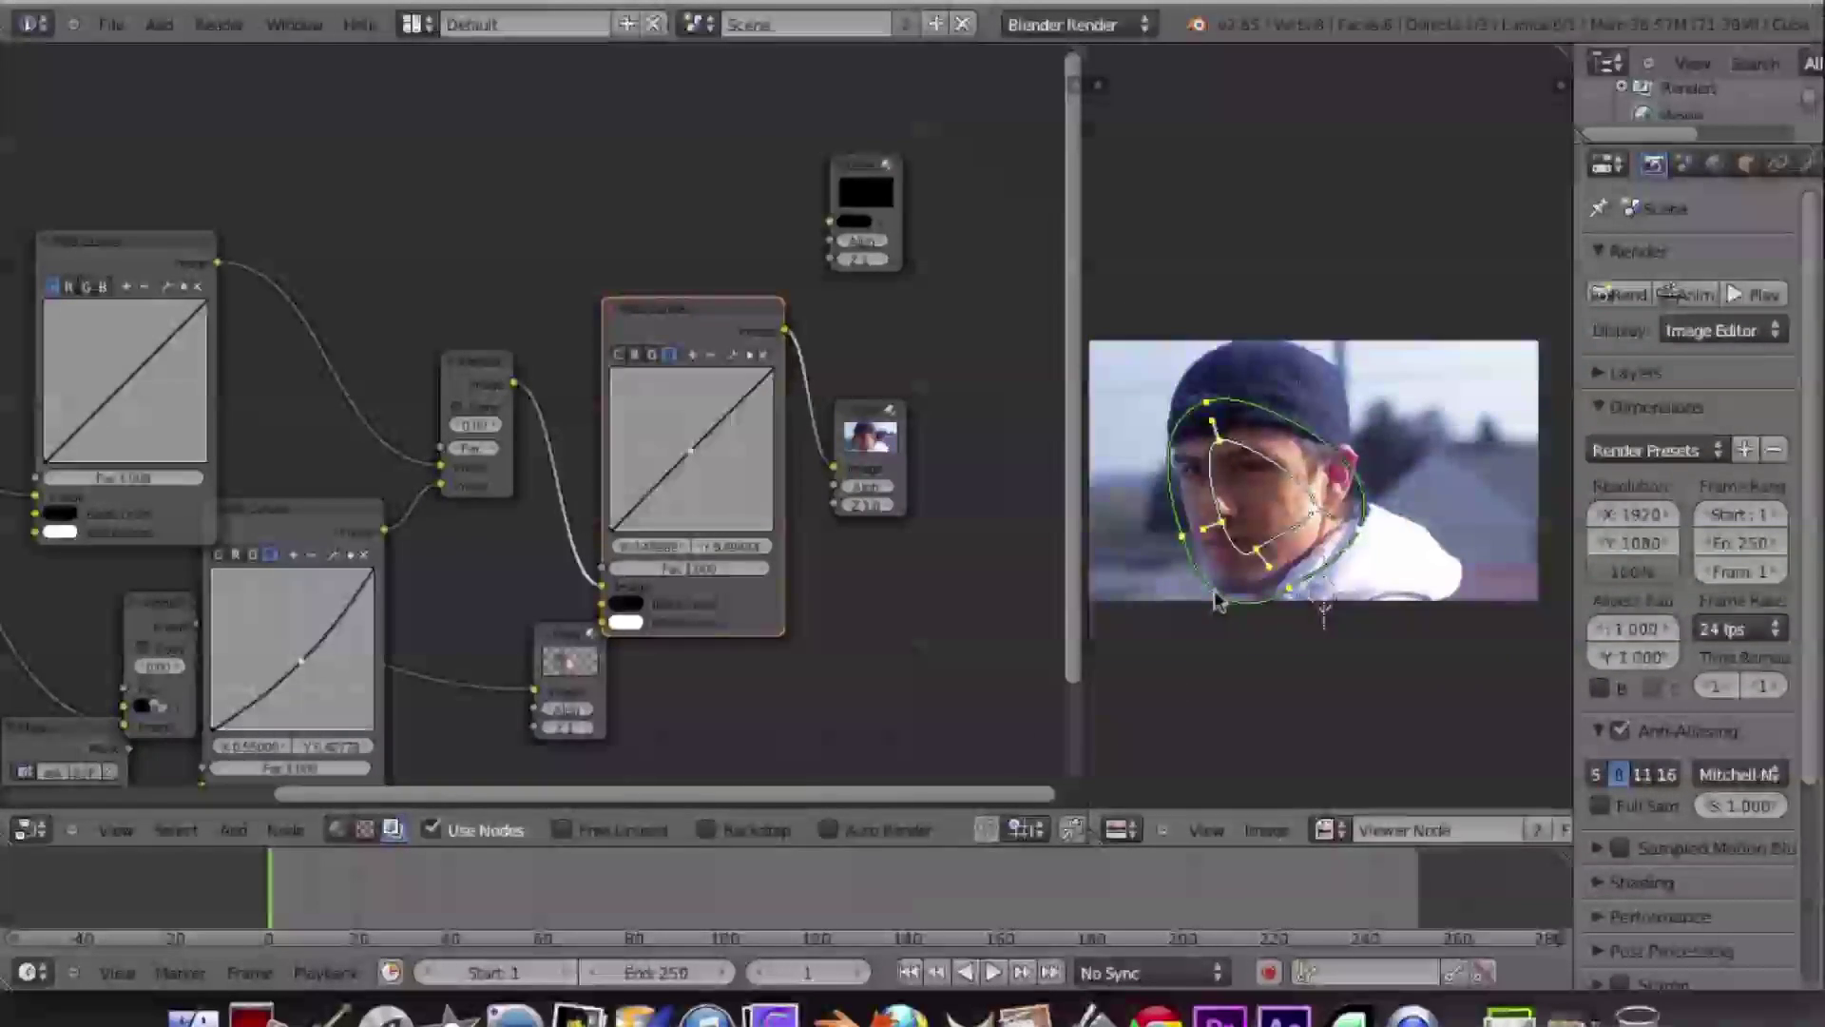
scroll(1218, 599, up, 3)
middle_drag(1193, 658, 1257, 706)
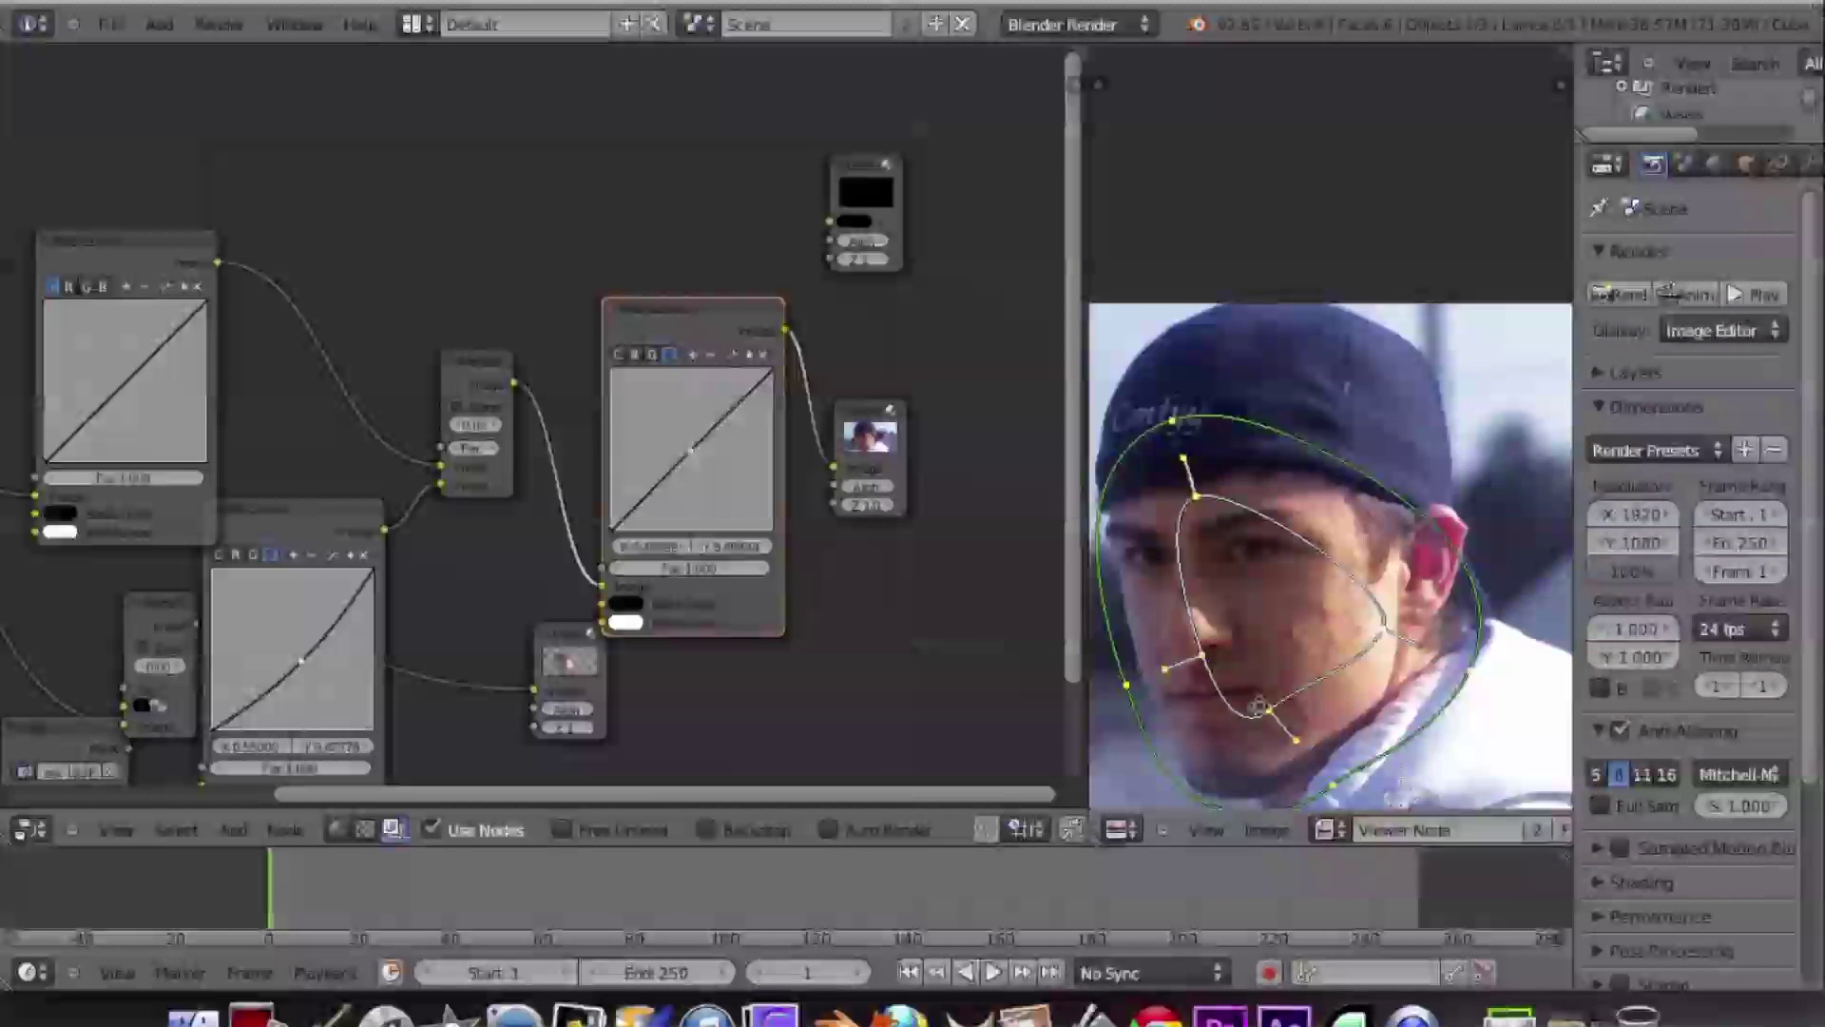
scroll(1318, 537, down, 2)
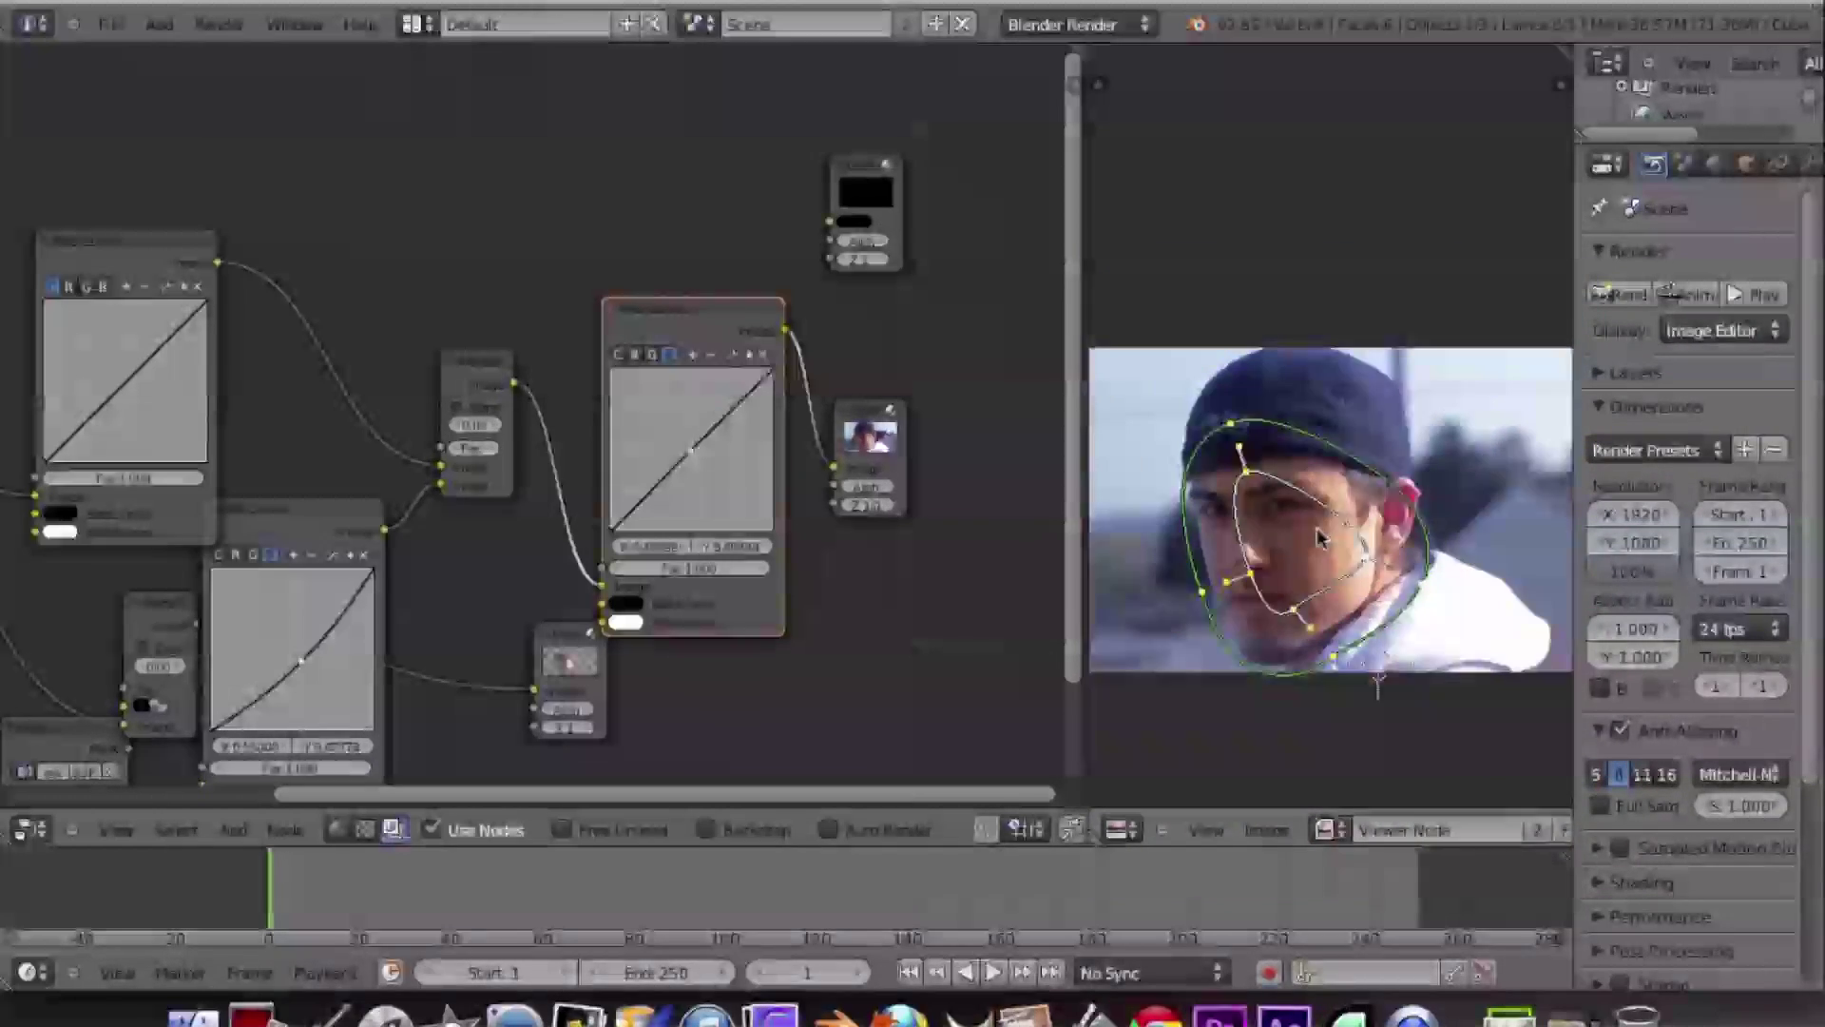
scroll(1317, 537, down, 1)
middle_drag(832, 385, 561, 382)
drag(599, 419, 929, 405)
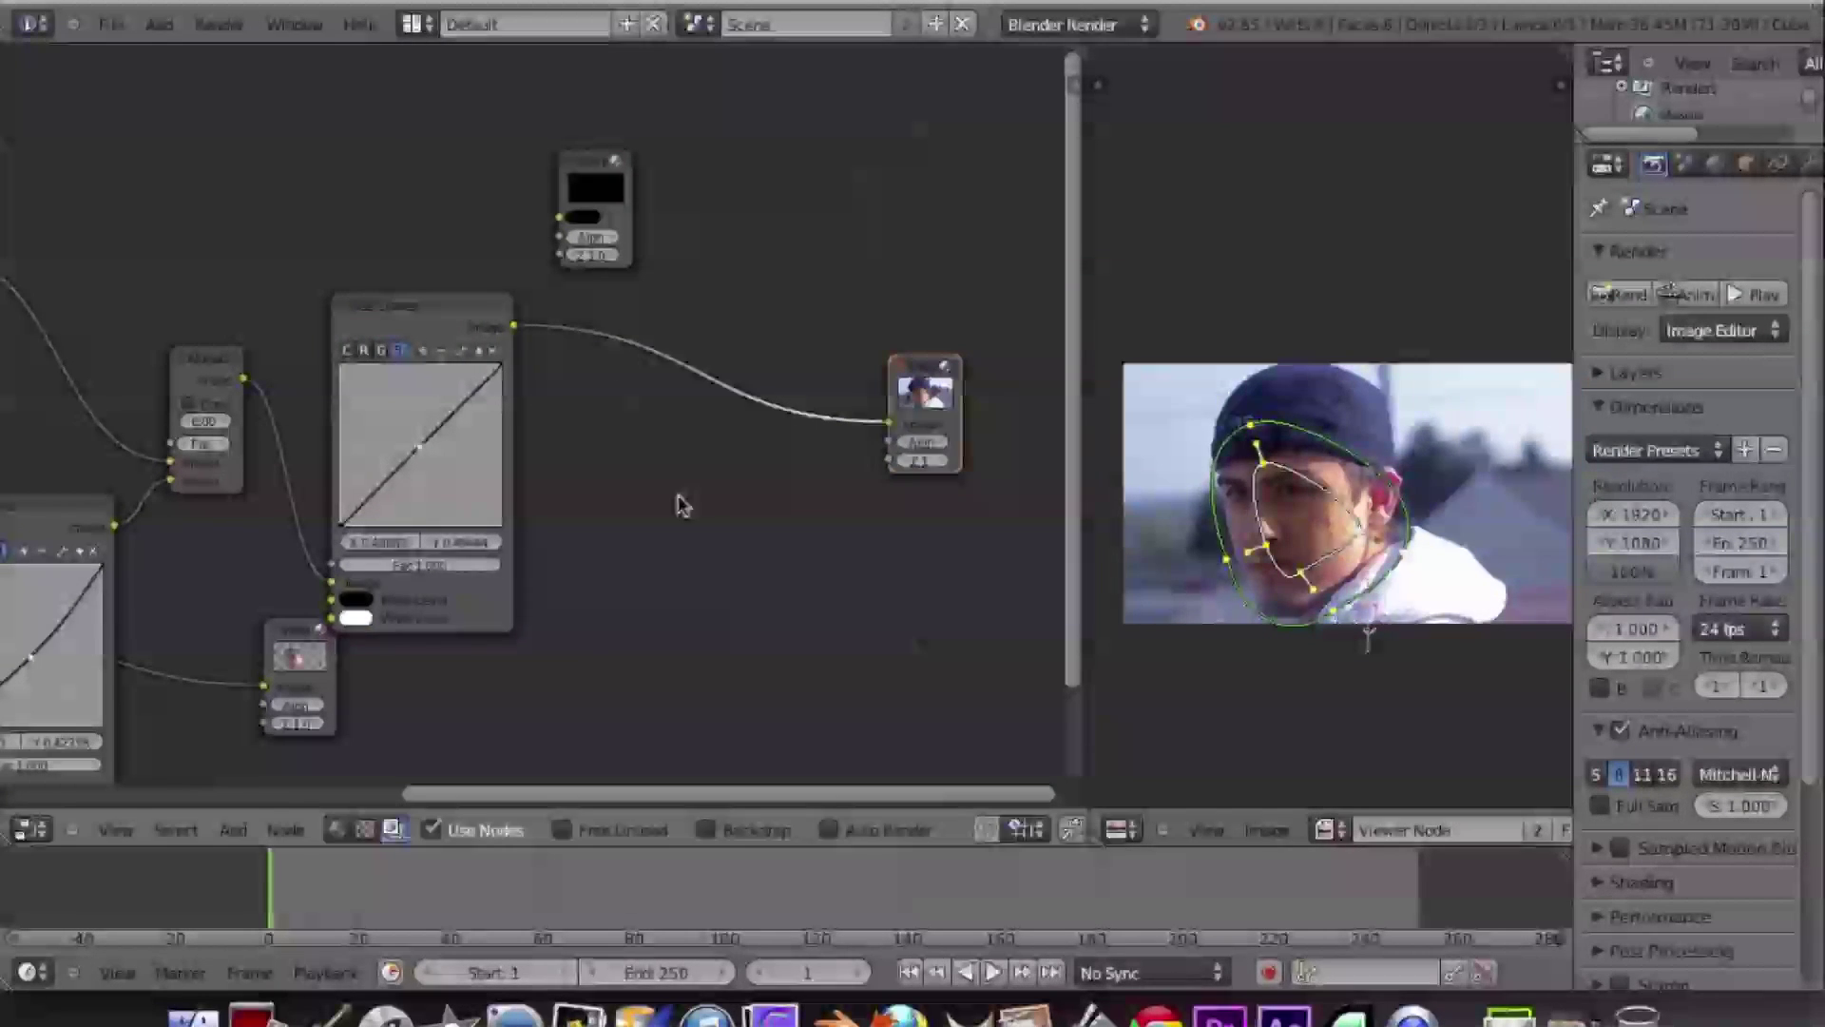
key(shift+a)
mouse_move(599, 521)
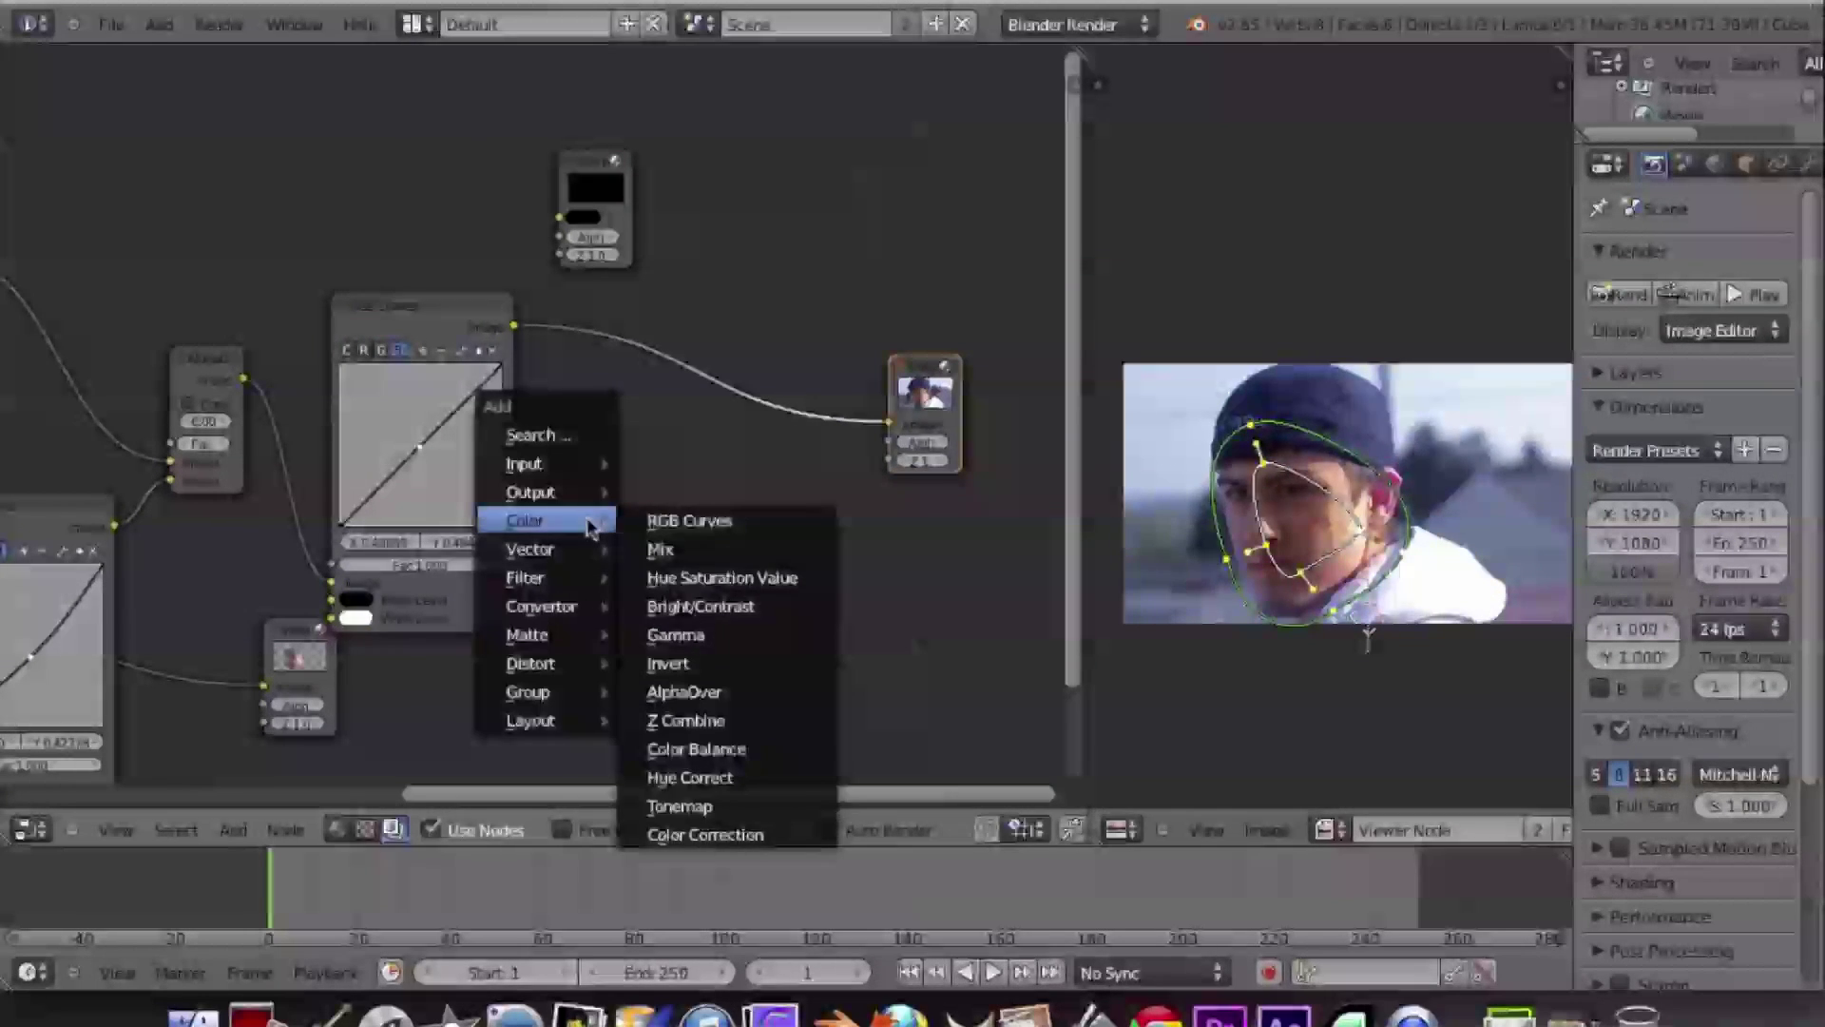
- Insert a Bright/Contrast node between the curves and the Viewer and raise its contrast
click(732, 609)
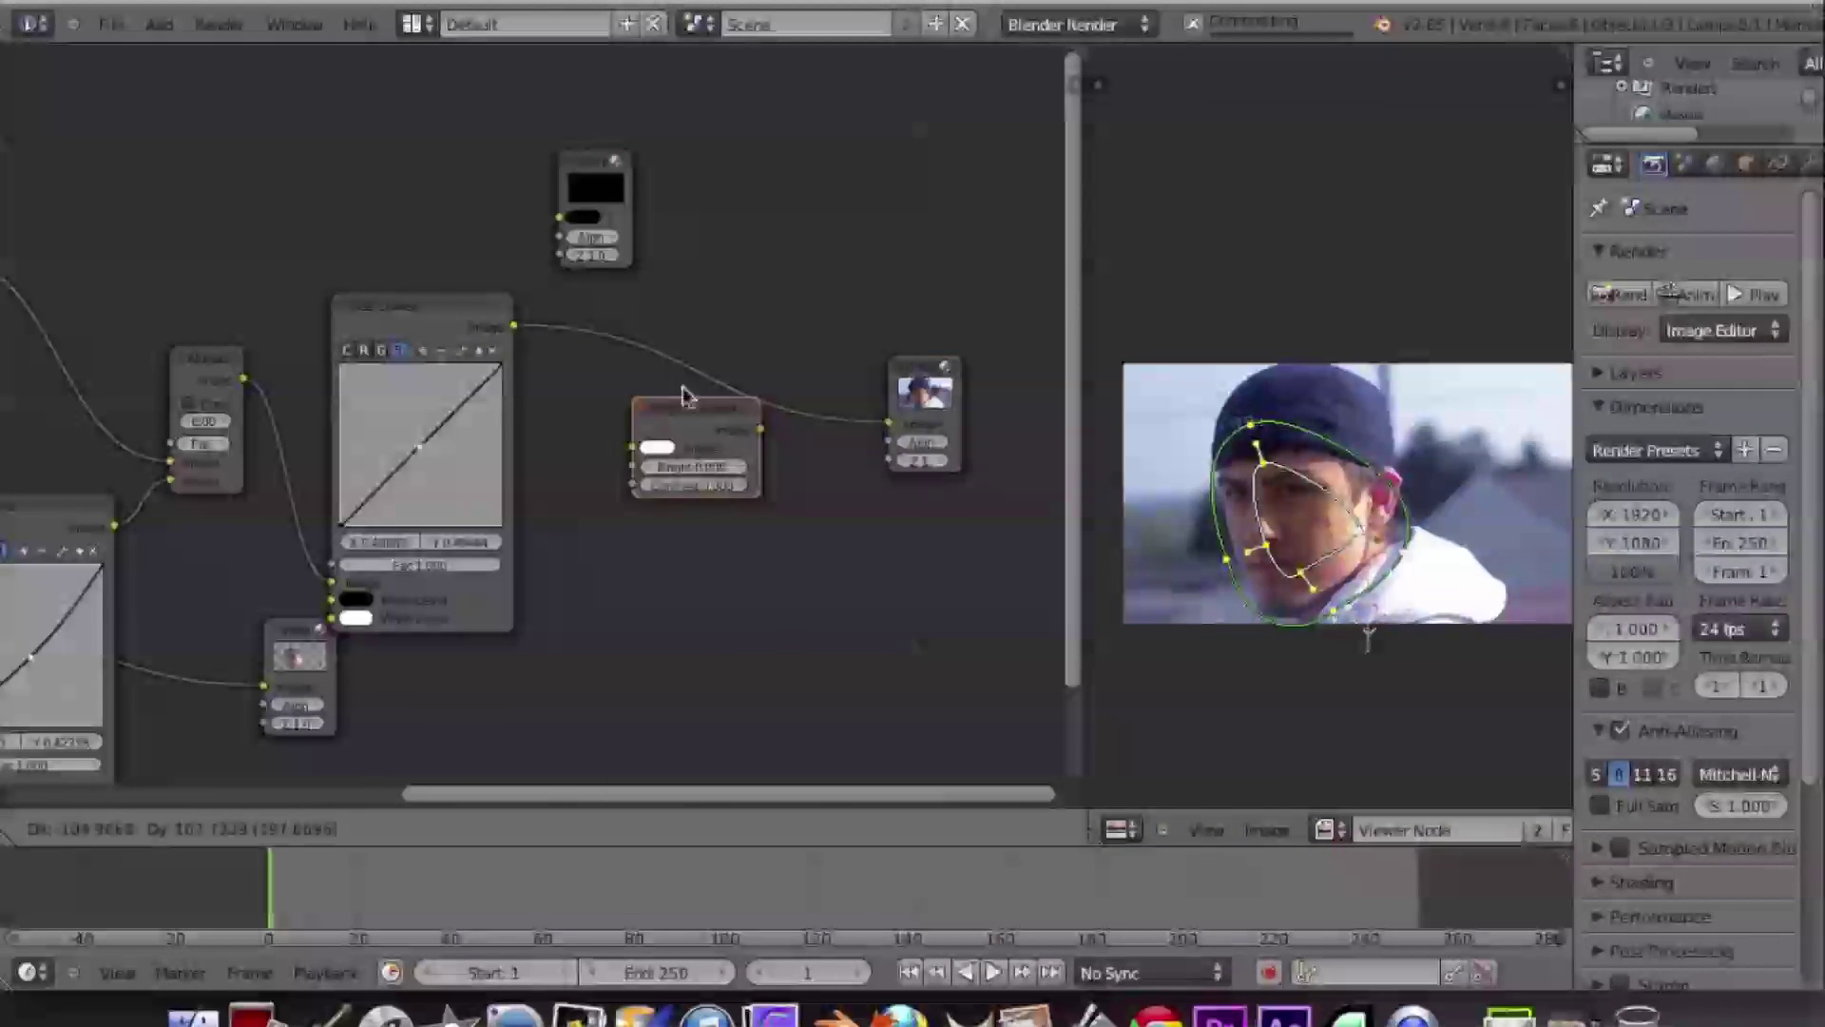
click(715, 366)
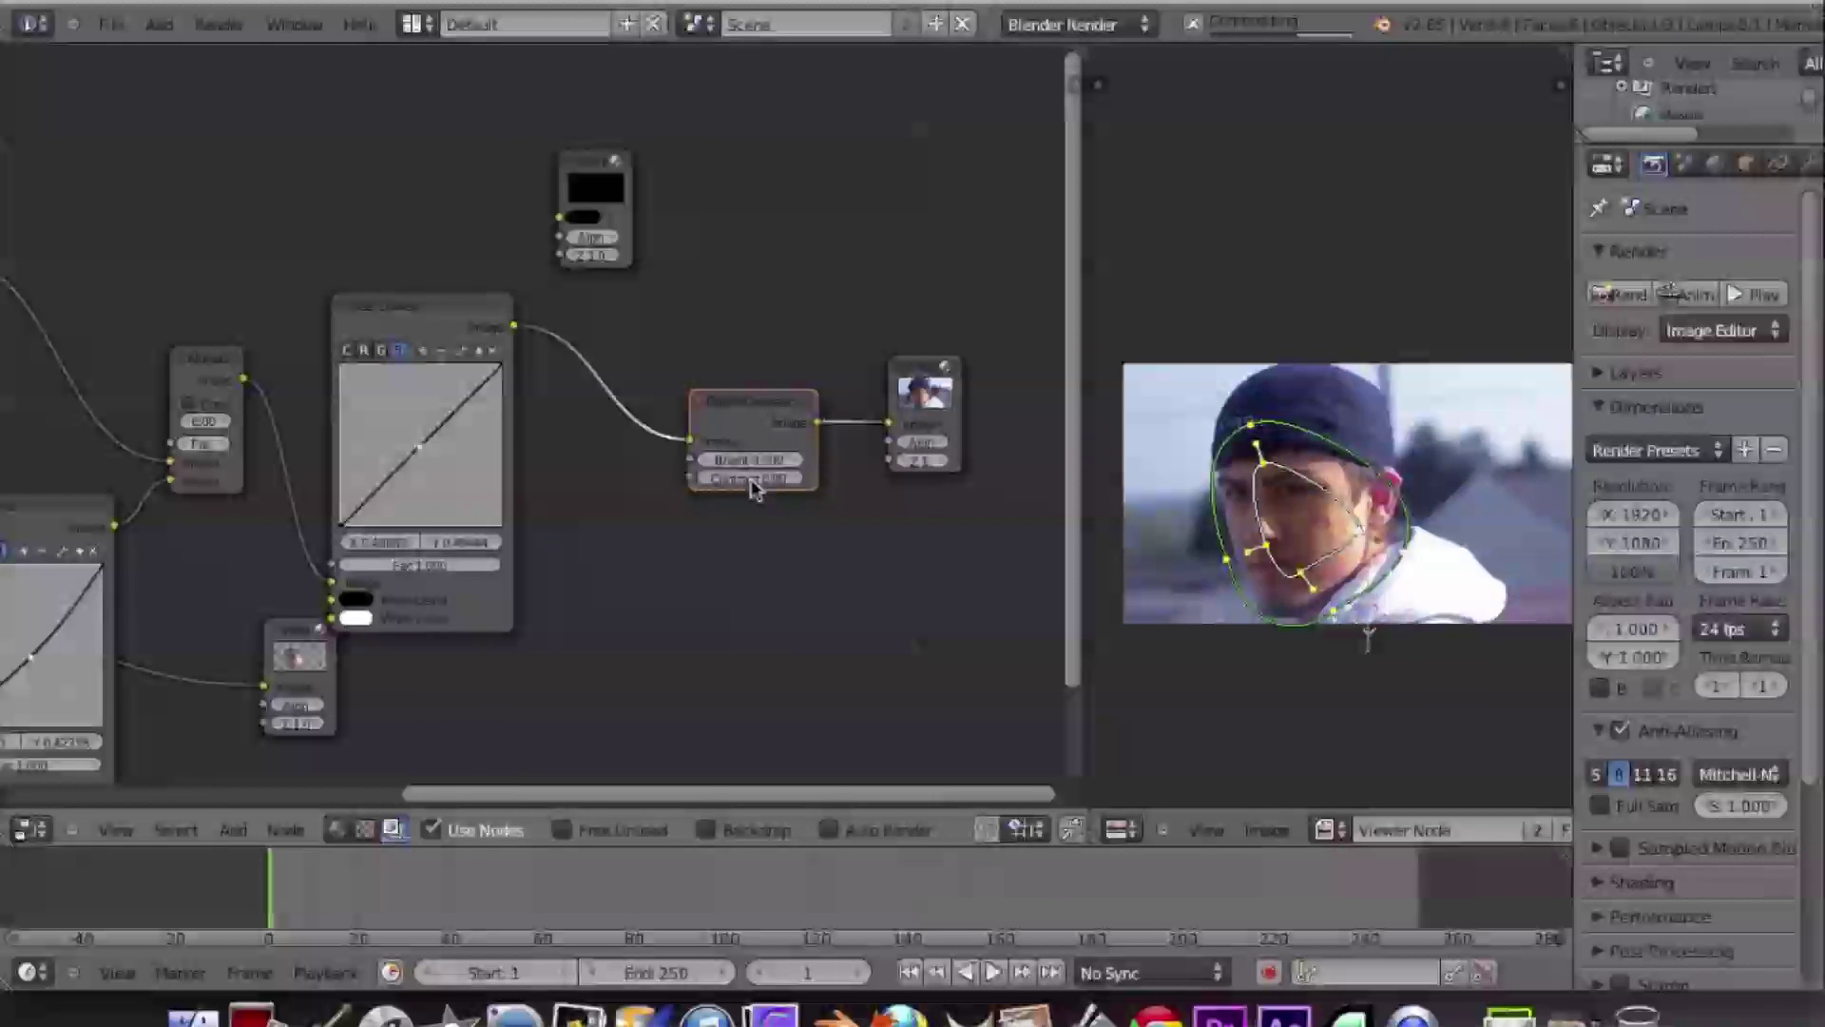
drag(754, 488, 768, 486)
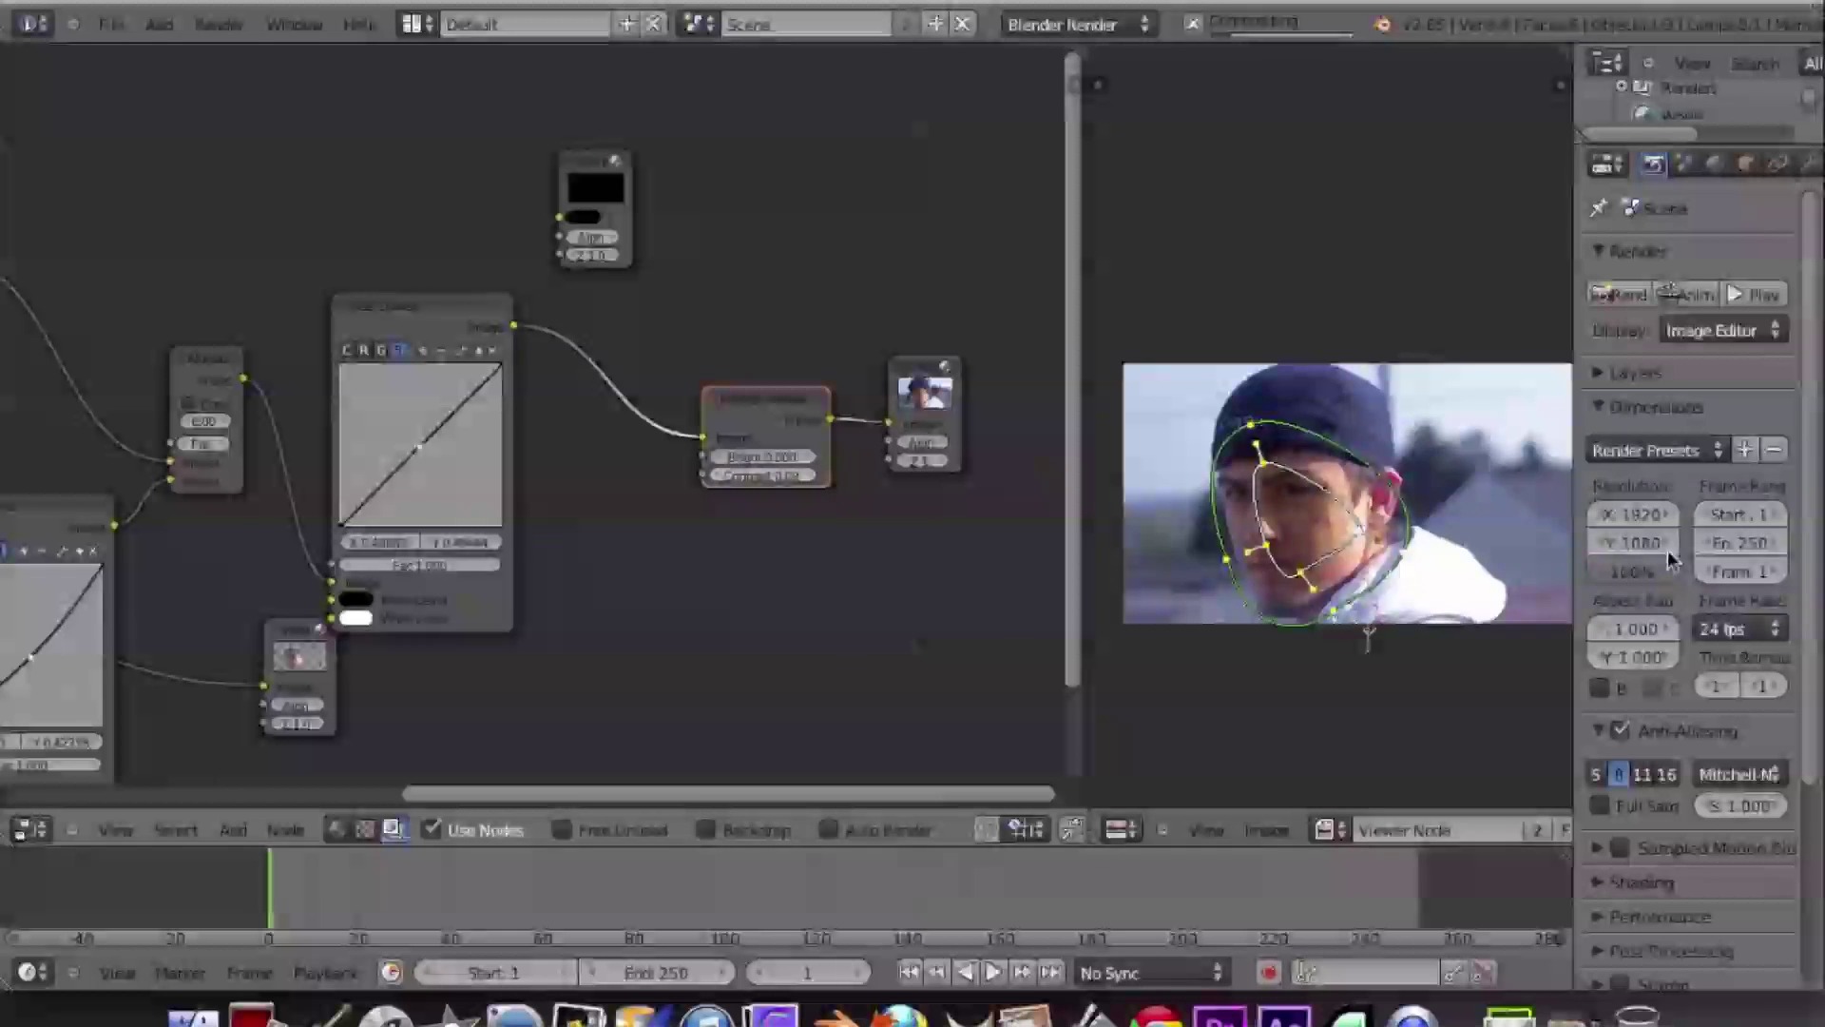
scroll(1325, 498, up, 4)
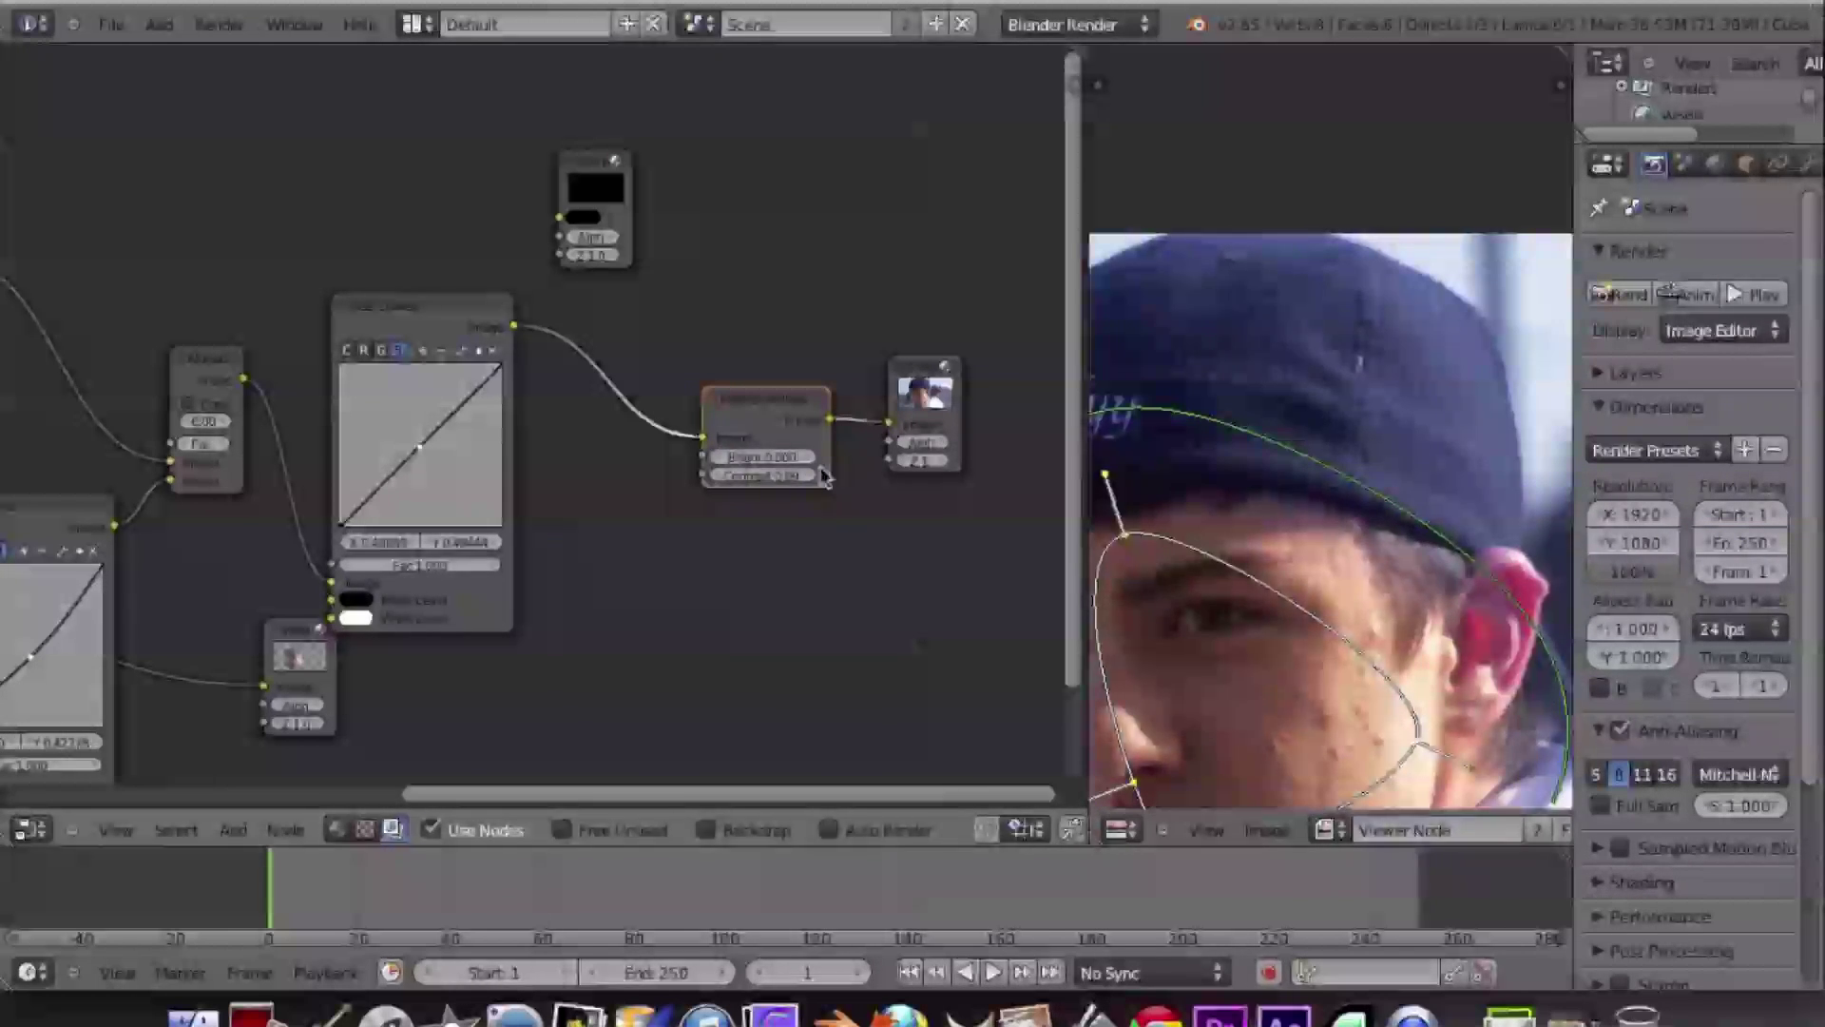
drag(772, 477, 813, 483)
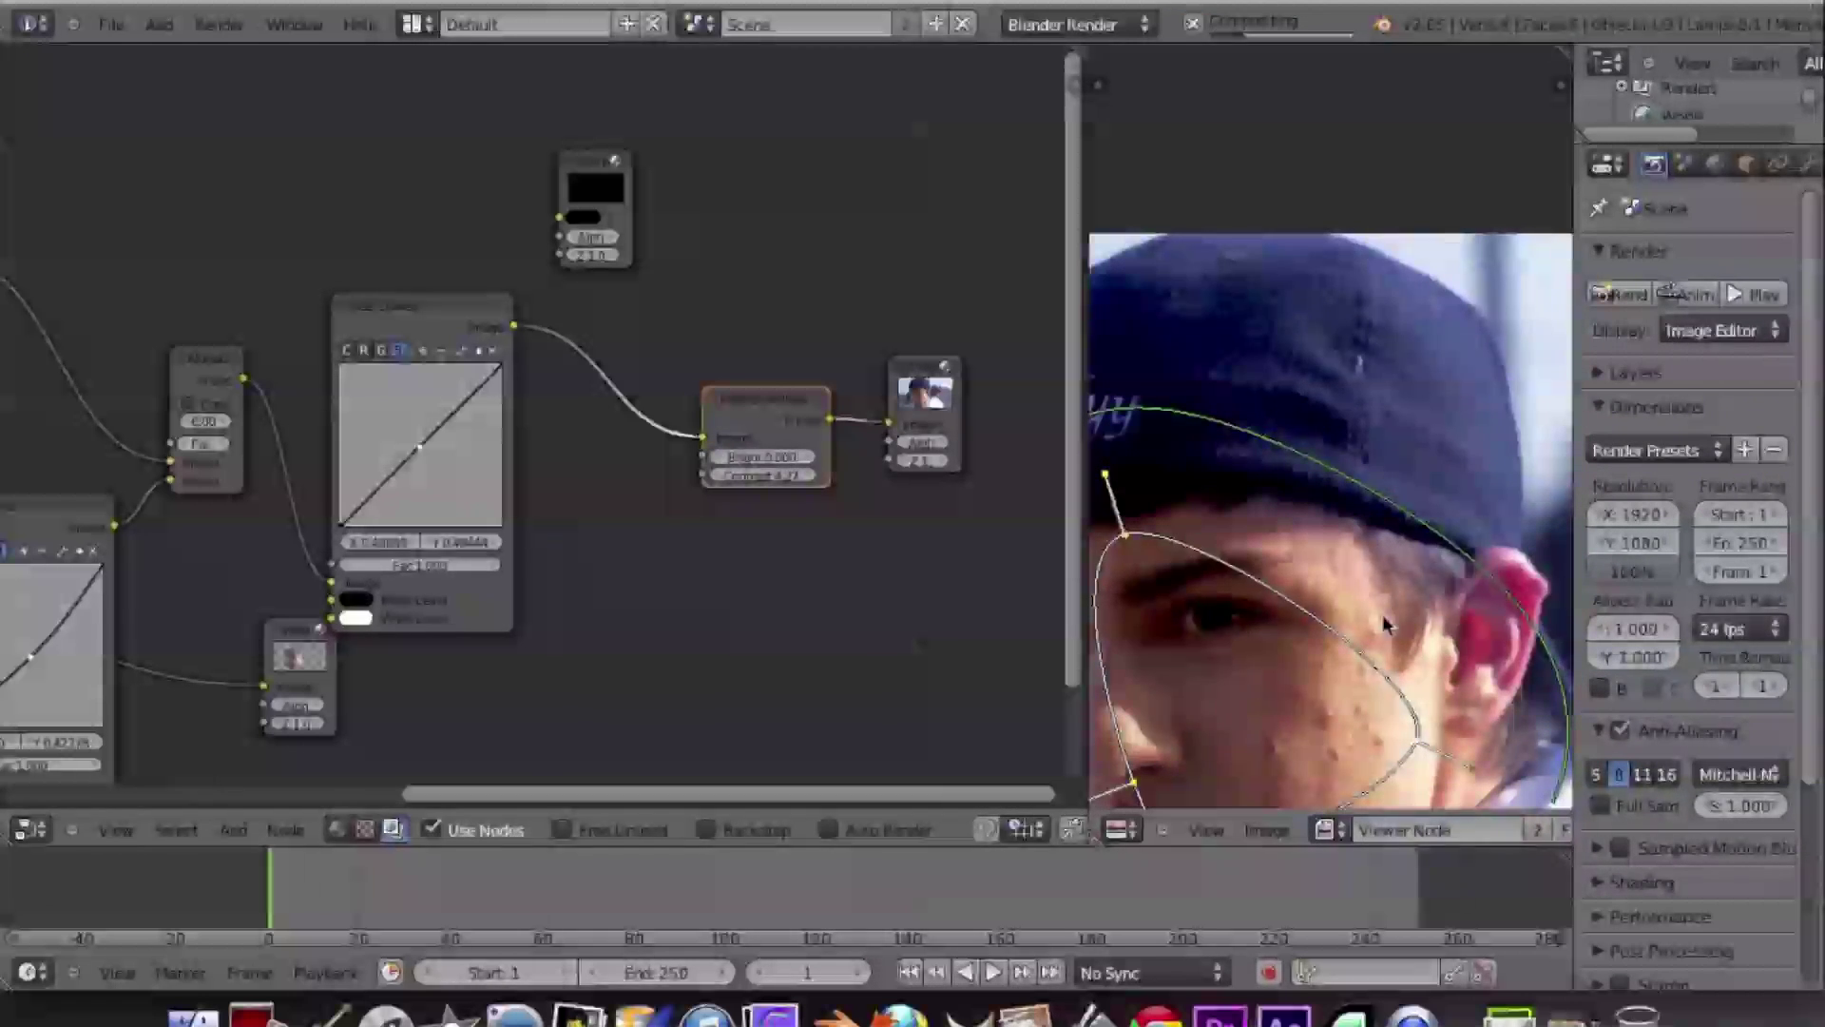
- Zoom the viewer image and widen the Image Editor across most of the window
scroll(1384, 582, down, 5)
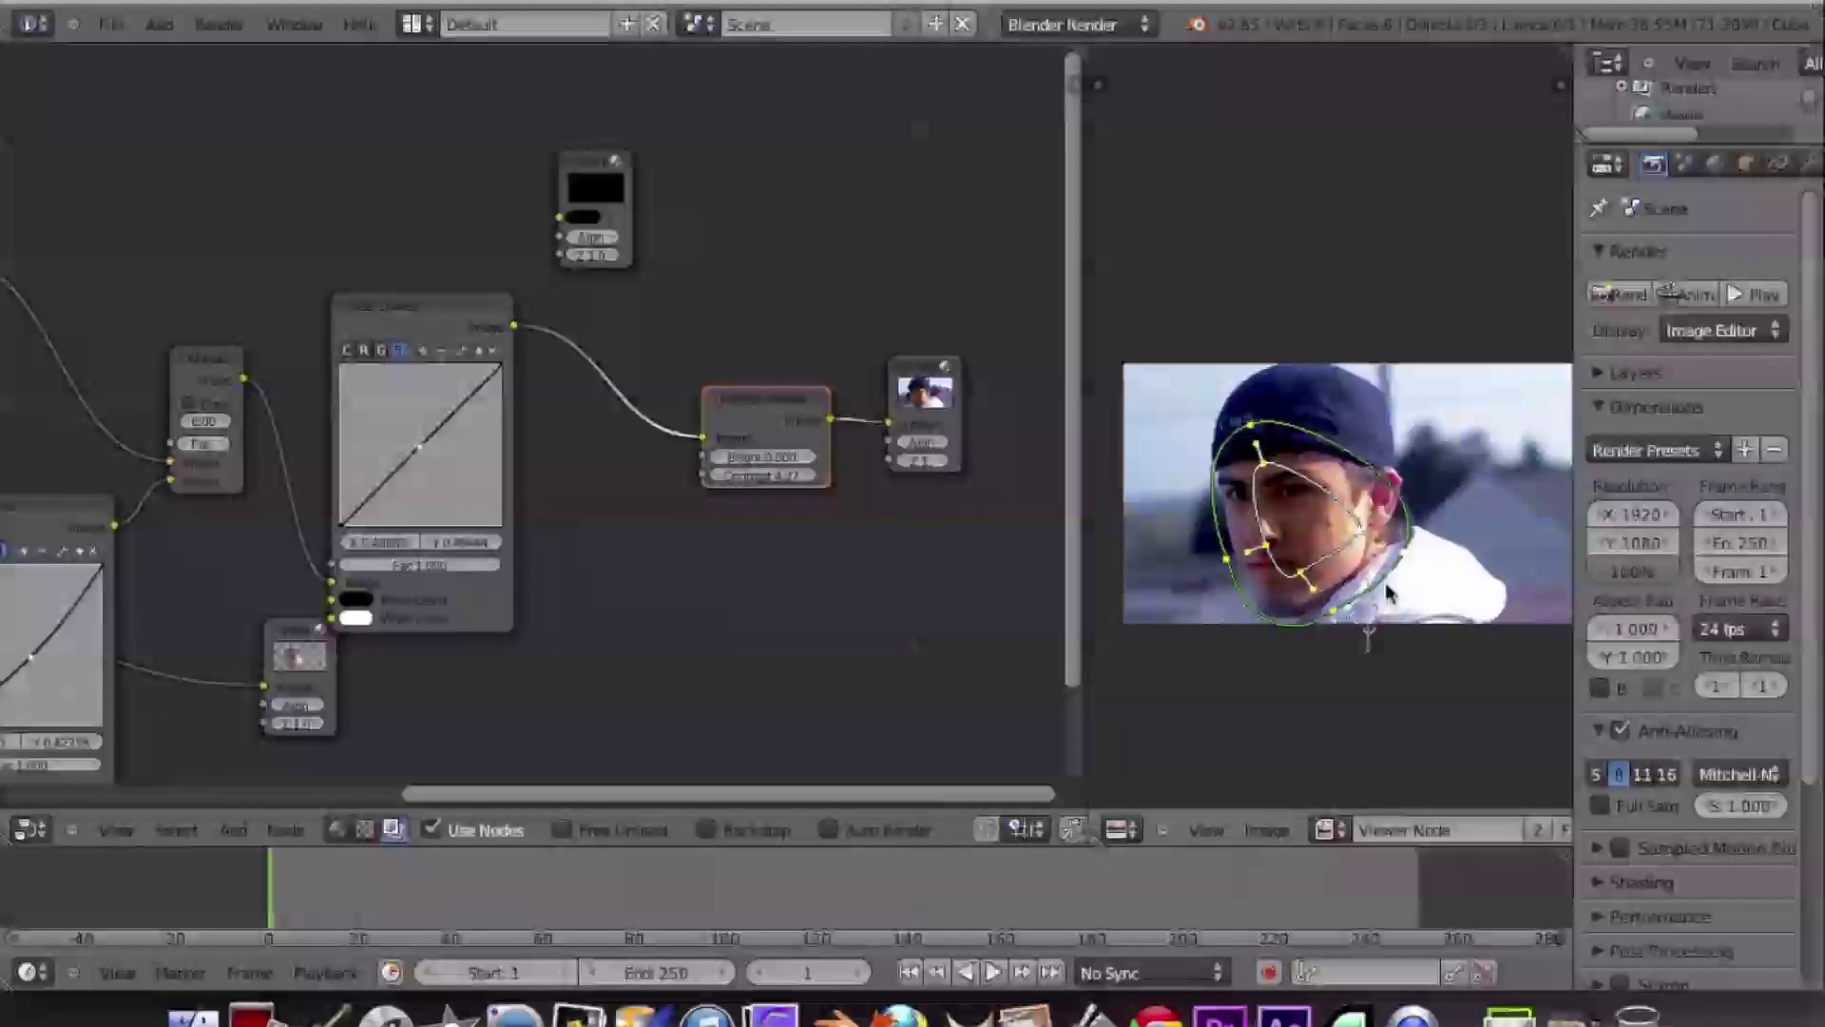
scroll(1387, 593, up, 4)
scroll(1329, 638, down, 2)
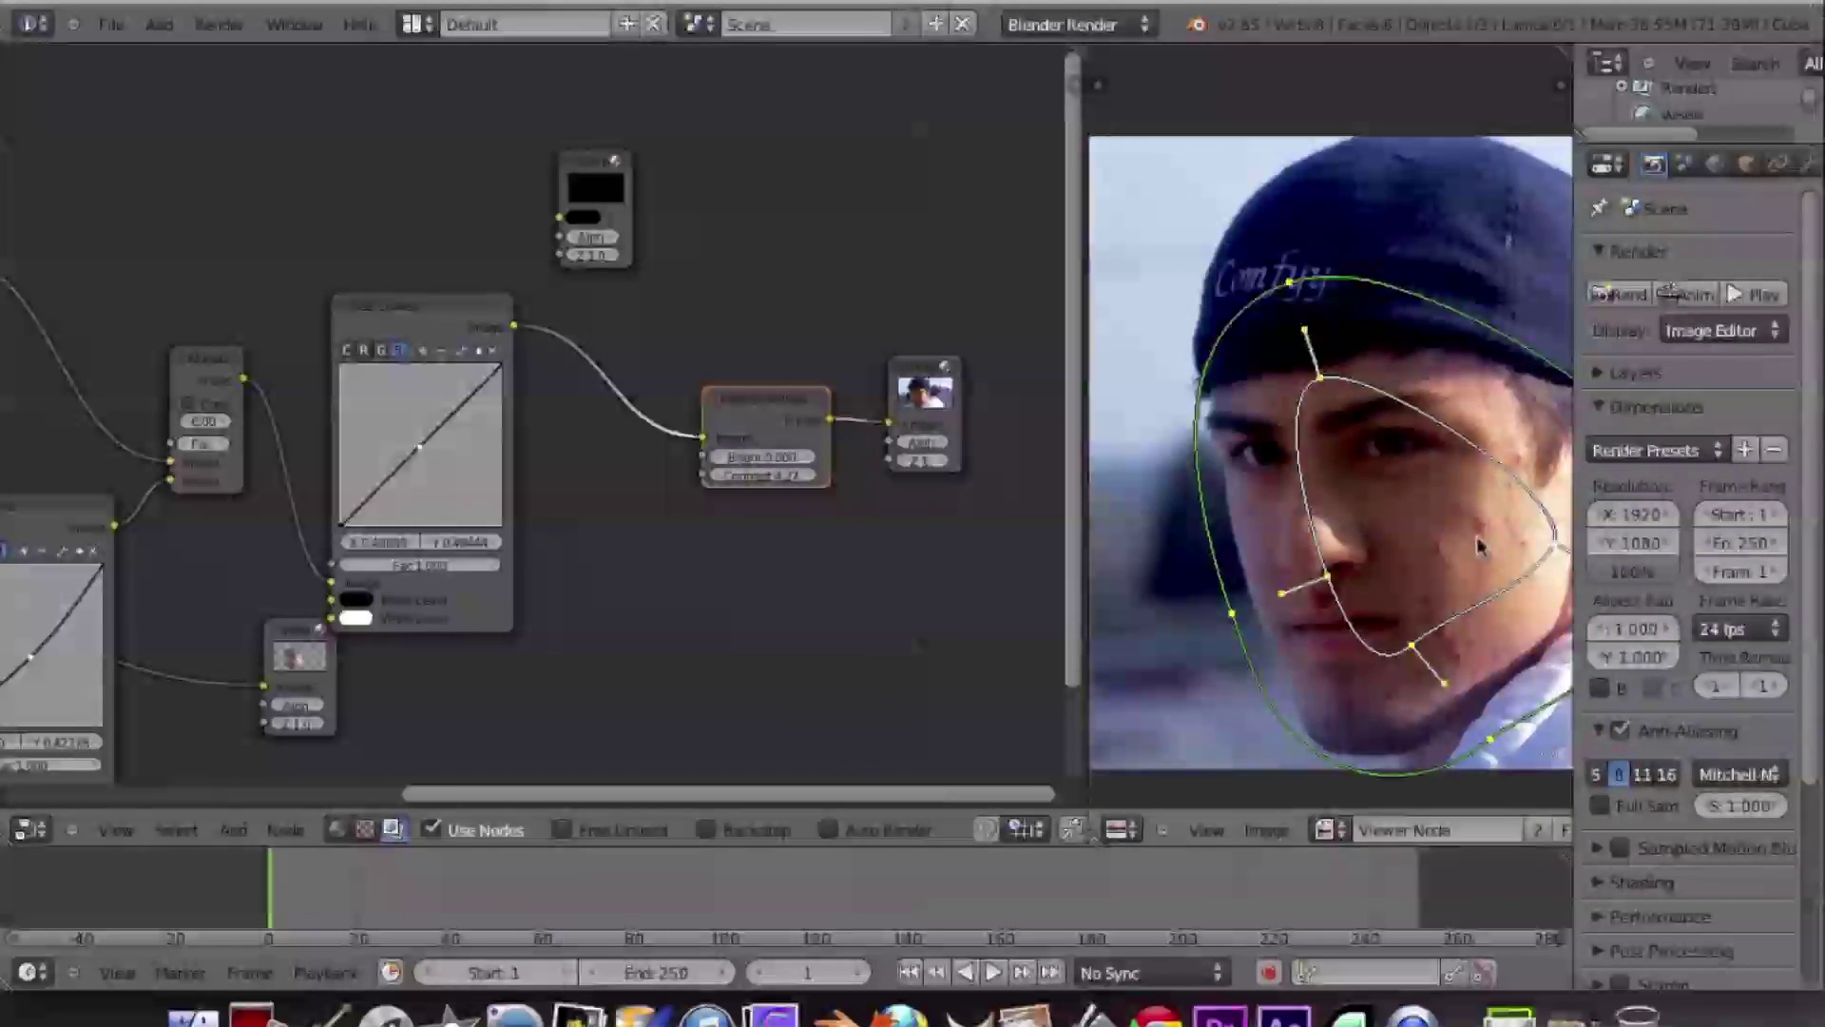
scroll(1458, 533, down, 3)
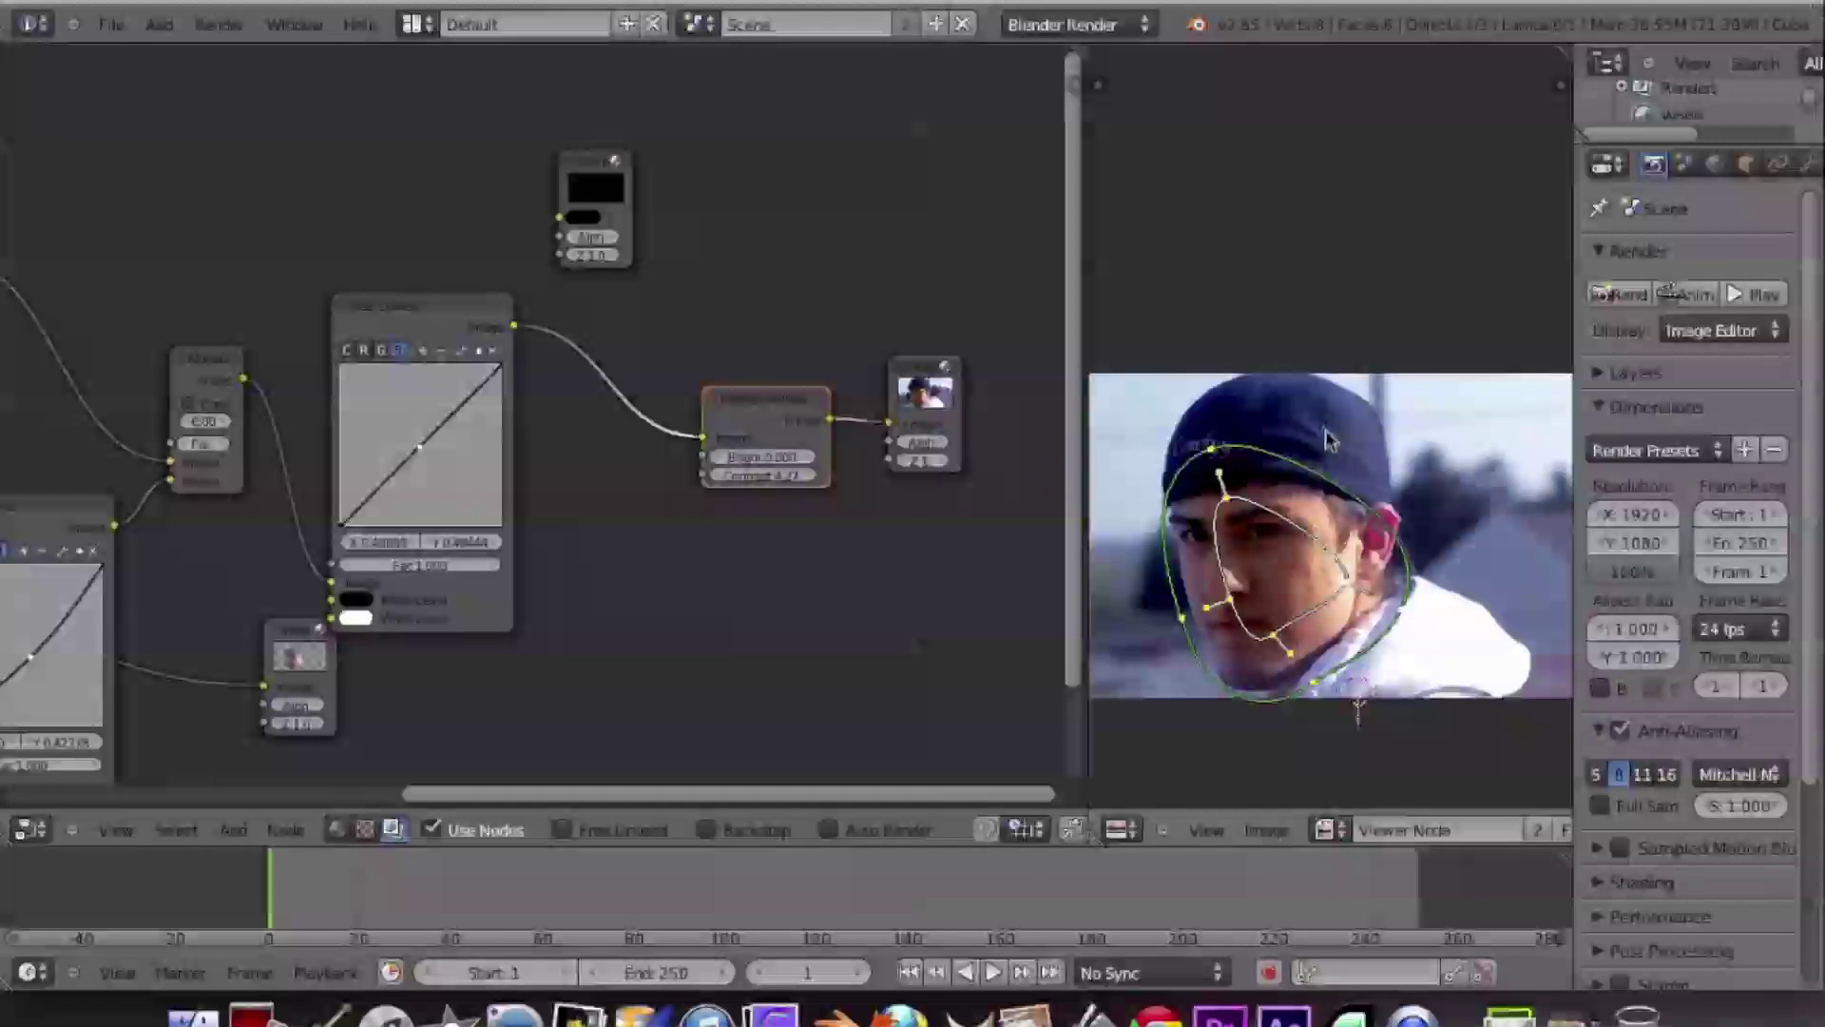
scroll(1329, 455, up, 3)
scroll(1321, 449, down, 4)
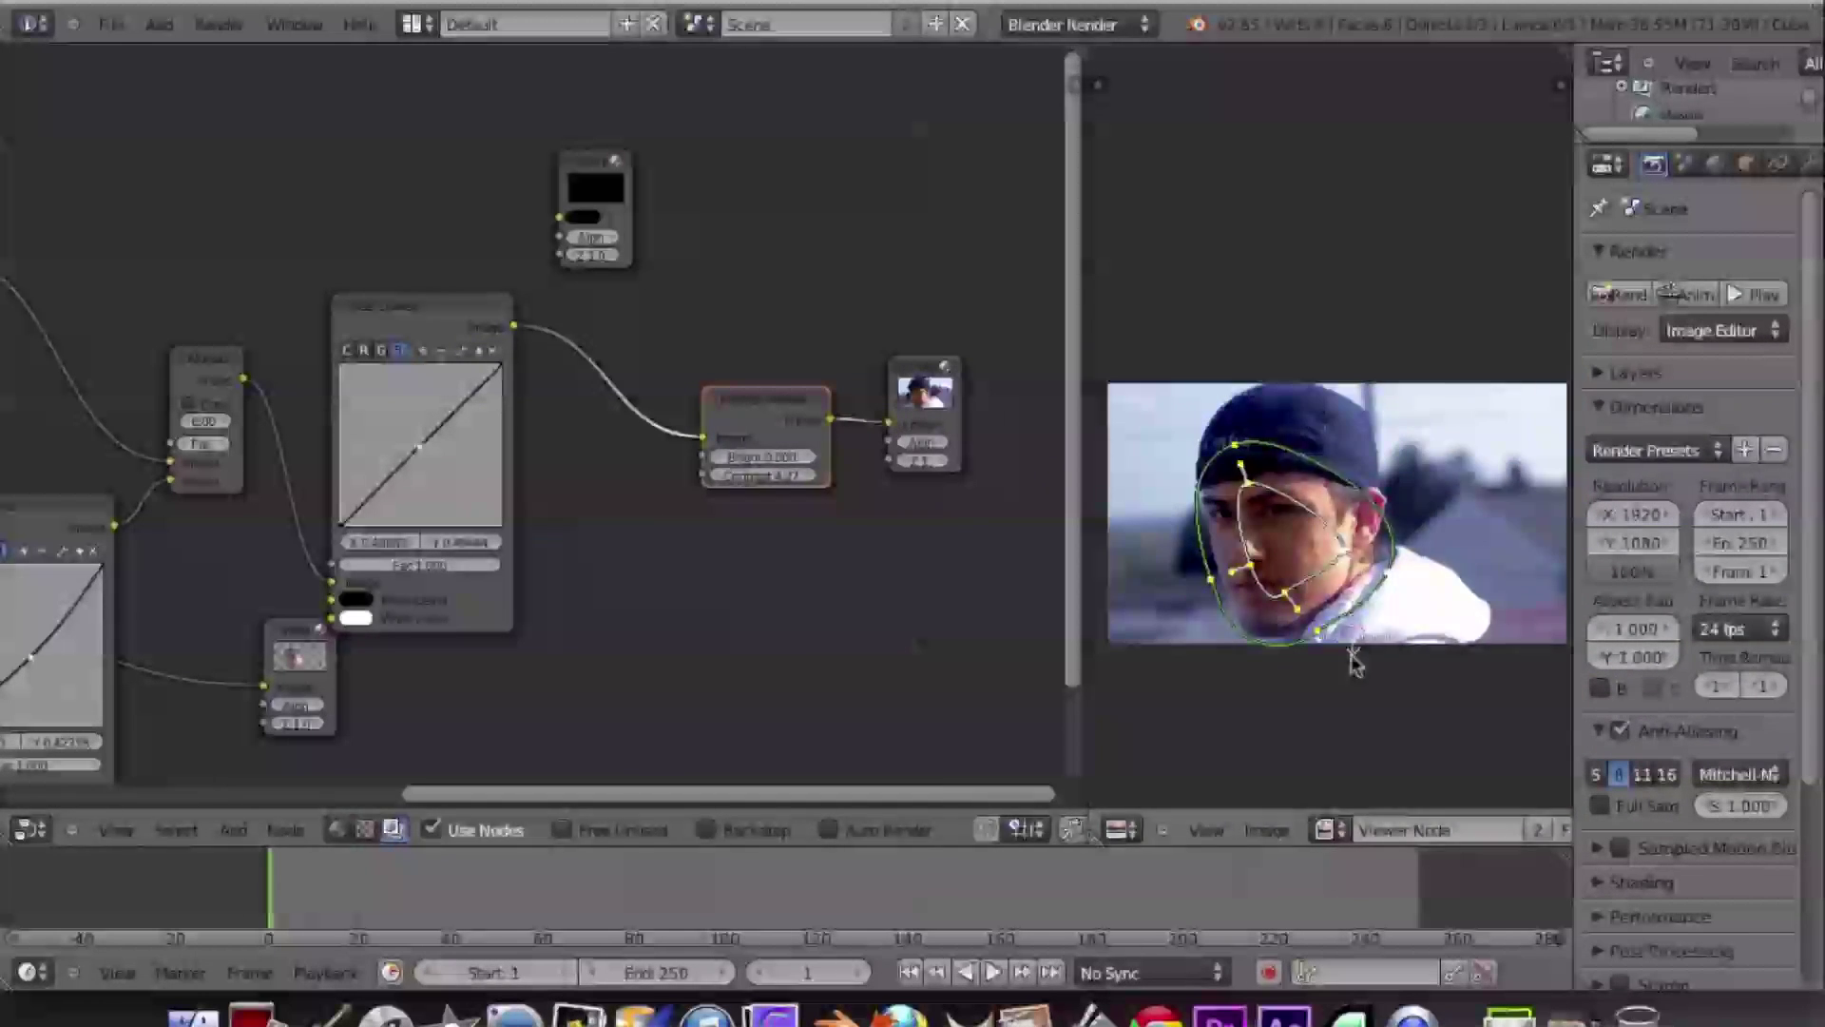
scroll(1331, 513, right, 1)
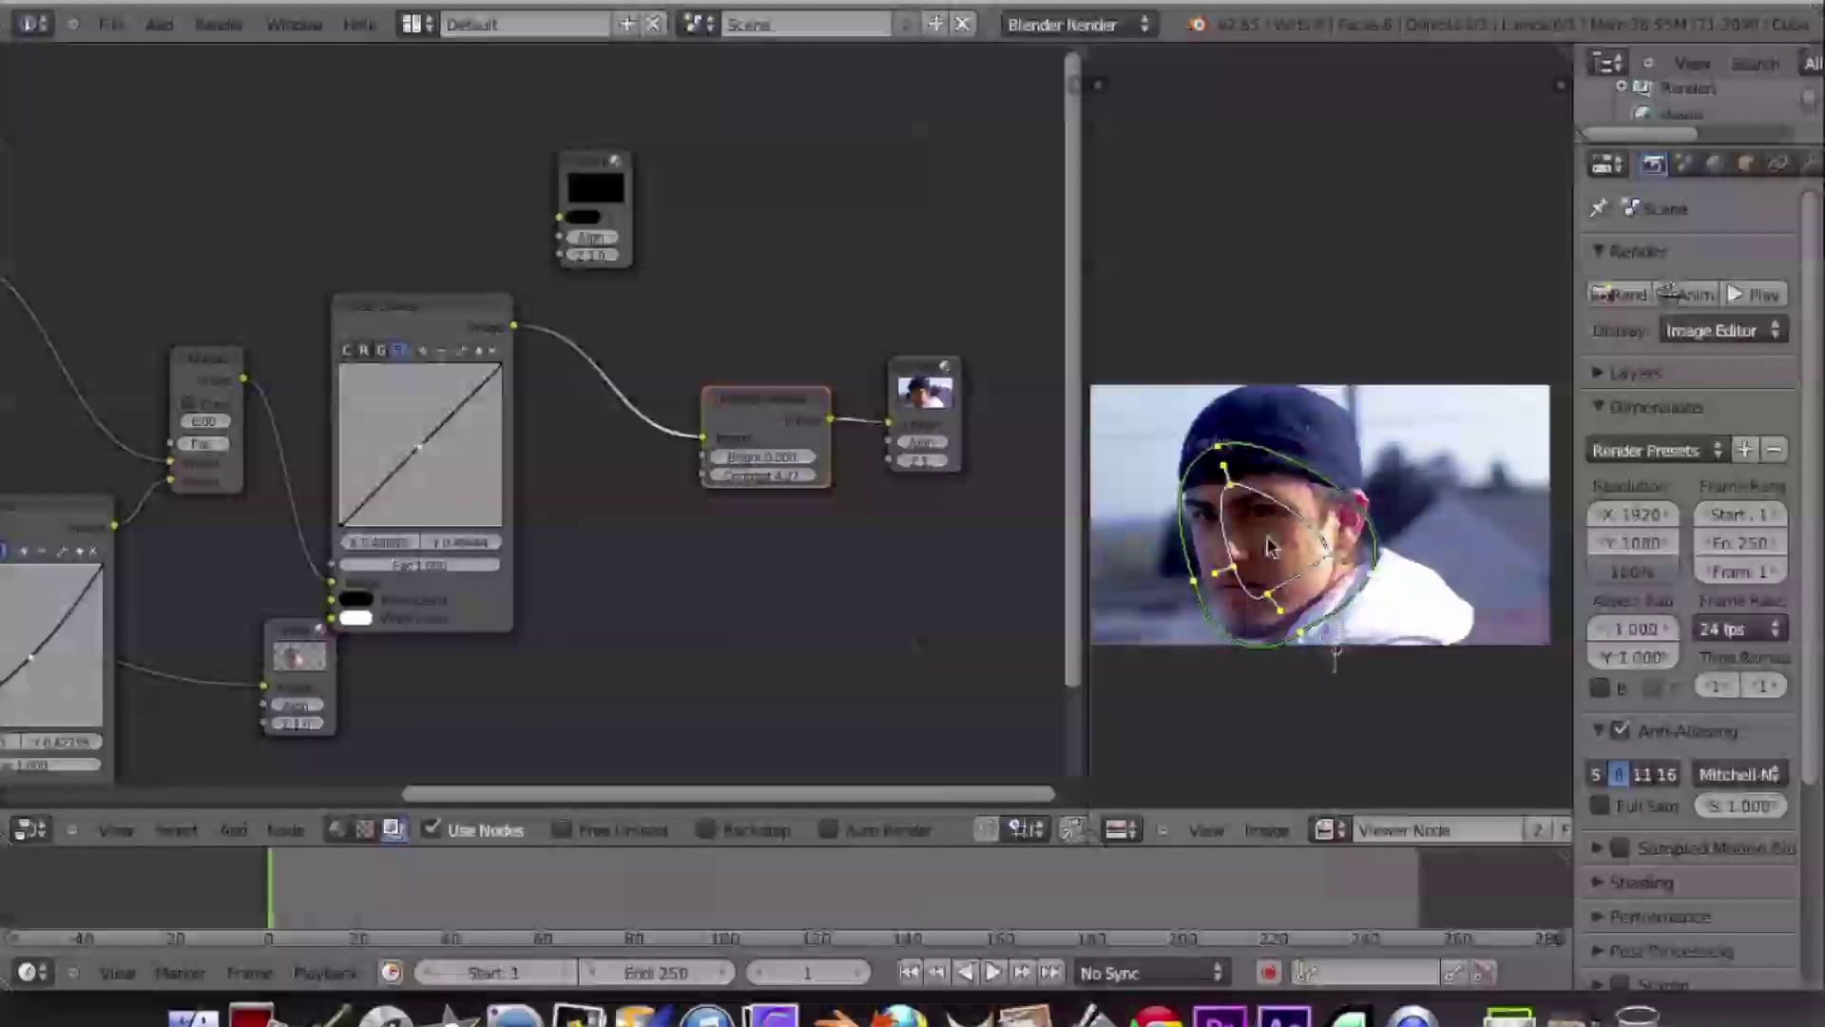
drag(1079, 413, 211, 419)
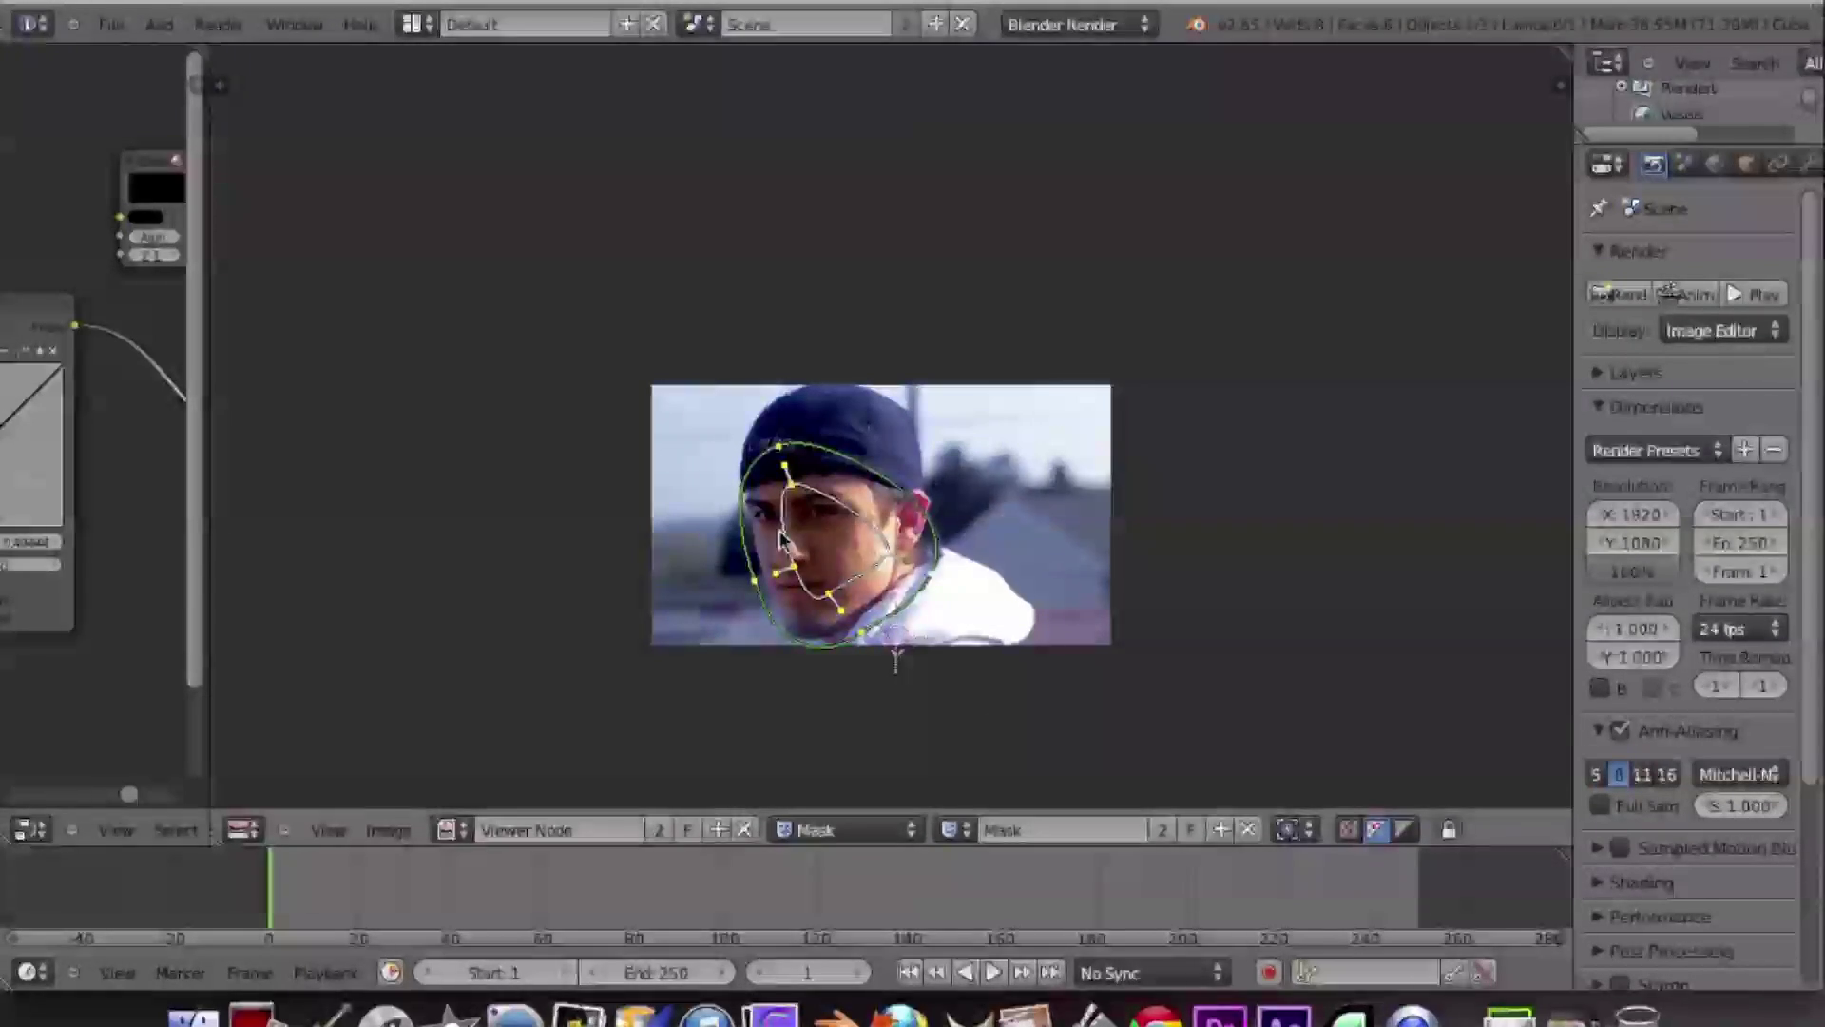
- Keyframe the mask shape at frame 1, then move it right and keyframe it at frame 20
key(t)
key(t)
key(t)
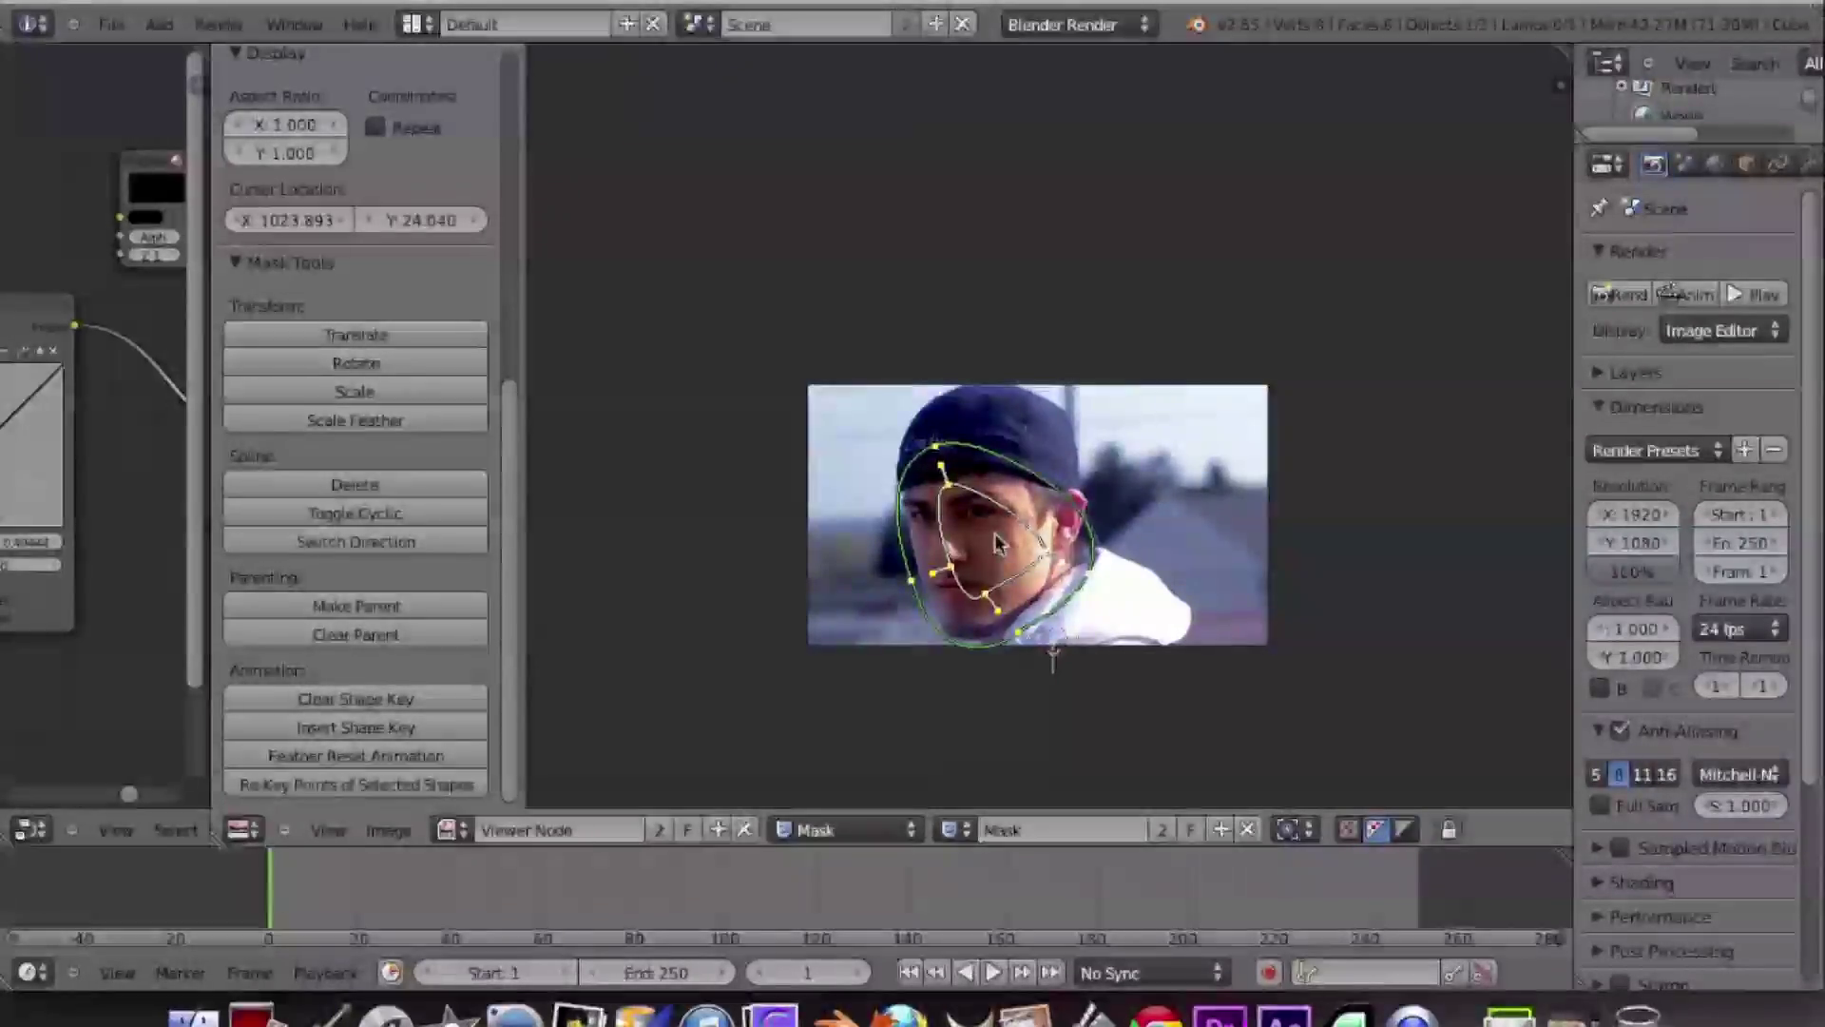
click(295, 727)
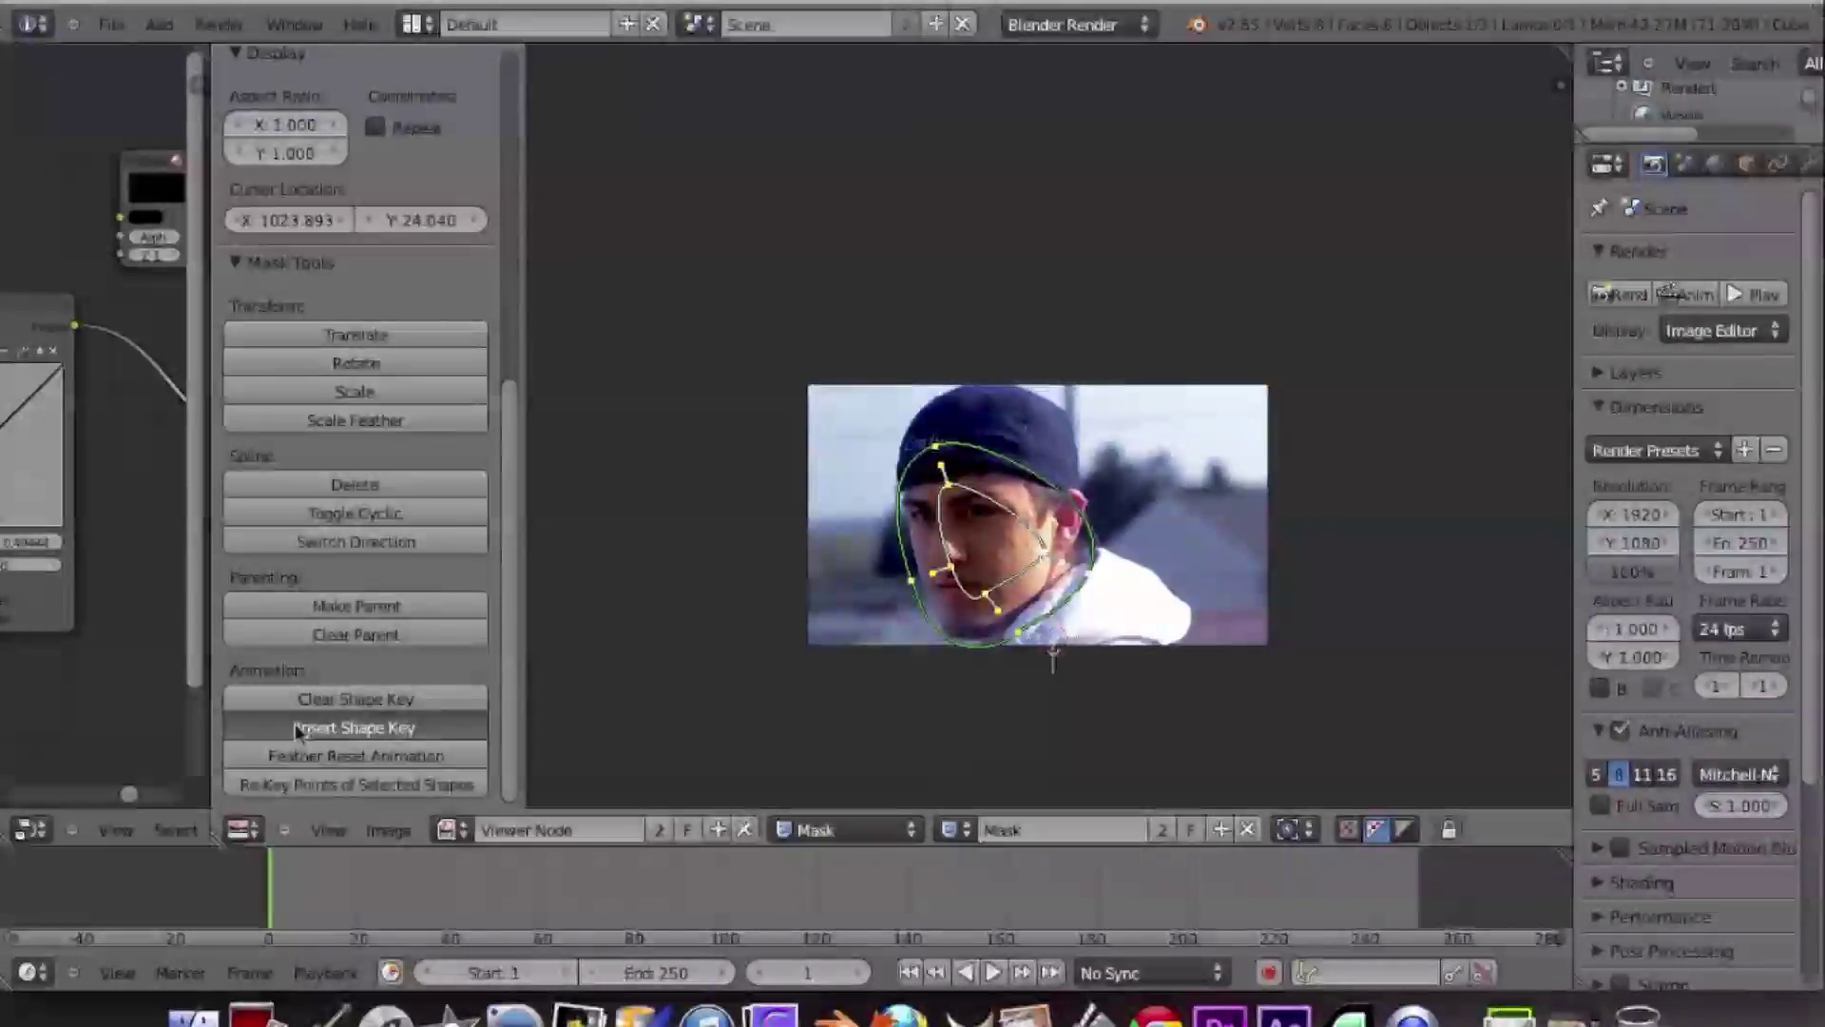
click(359, 900)
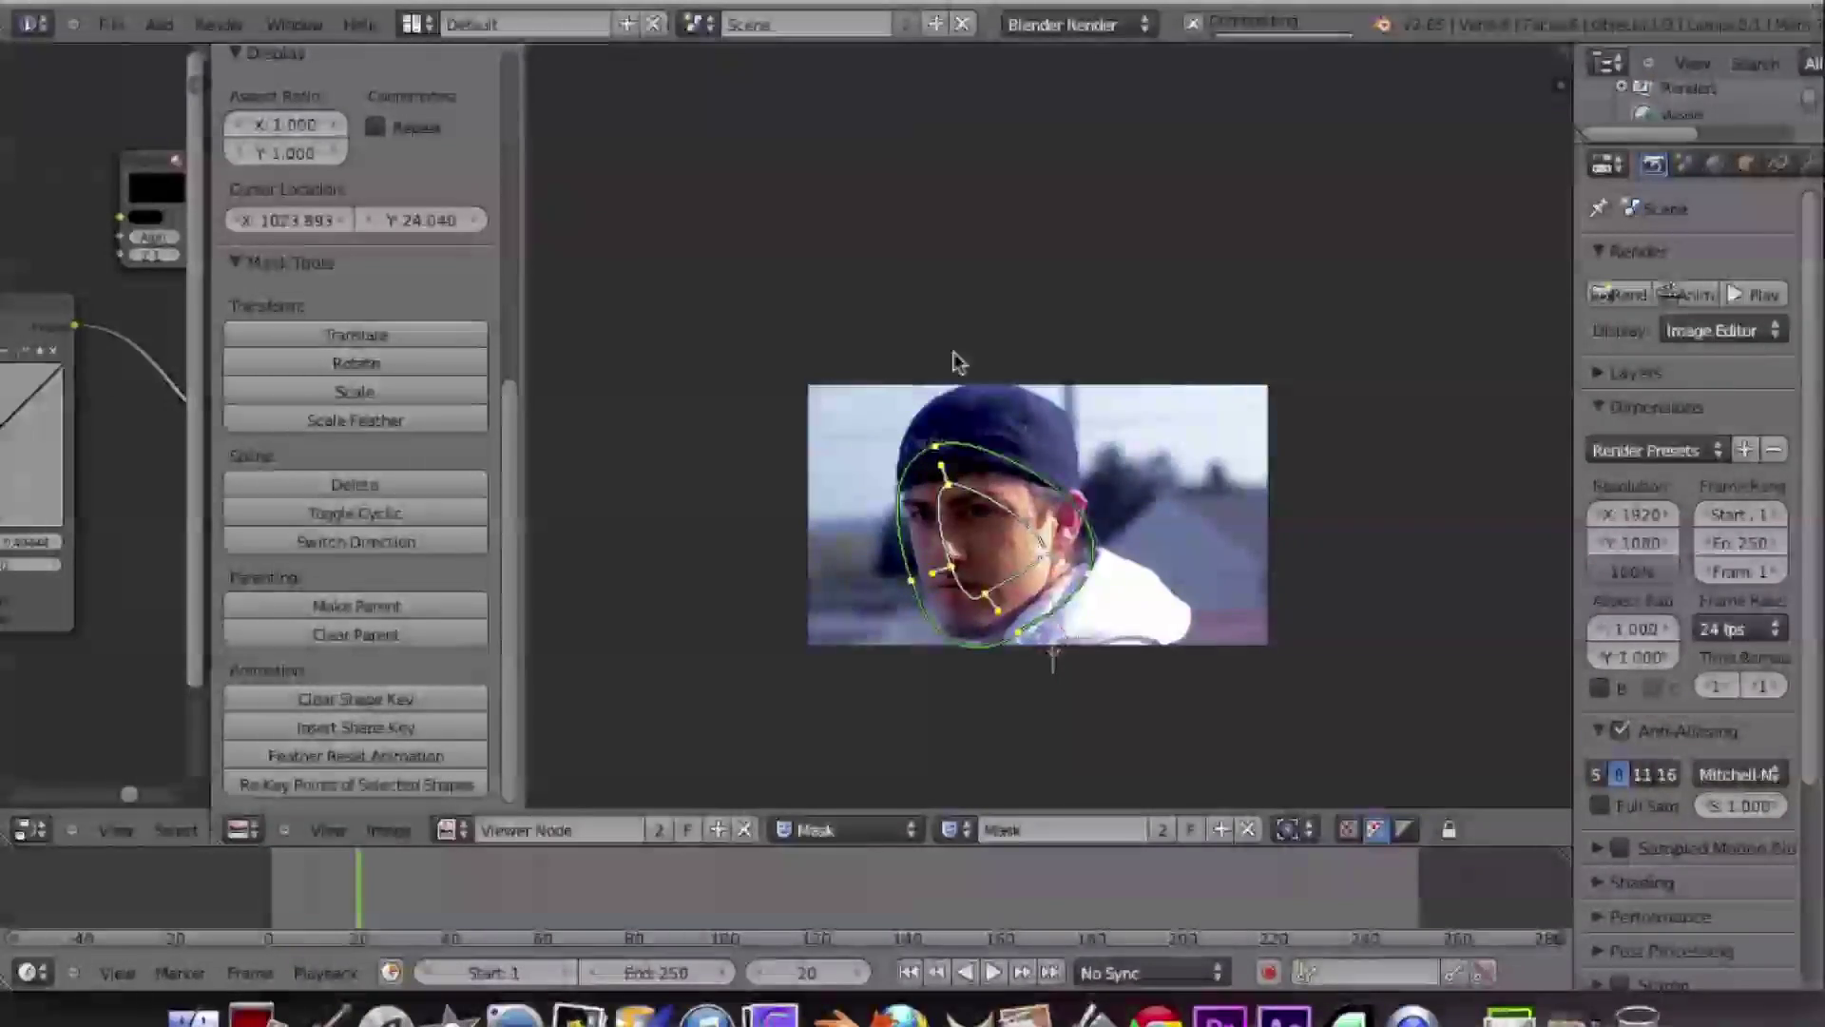
key(g)
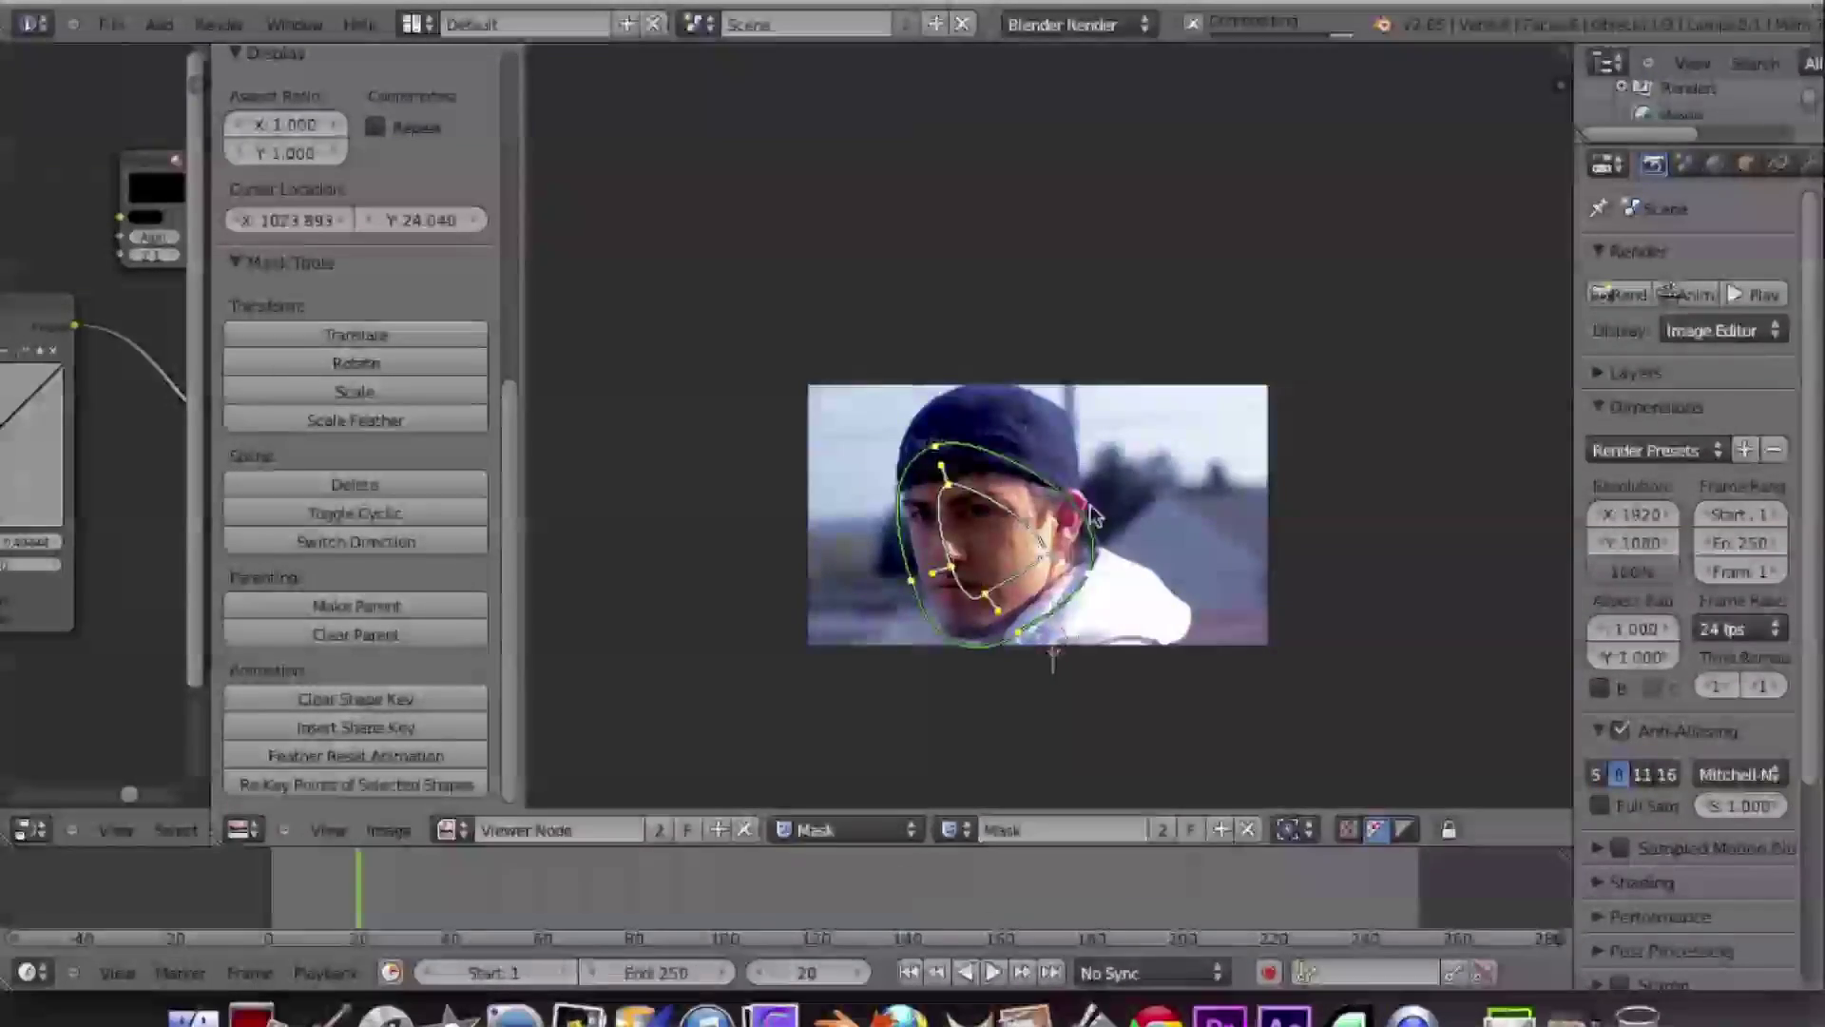
click(1120, 506)
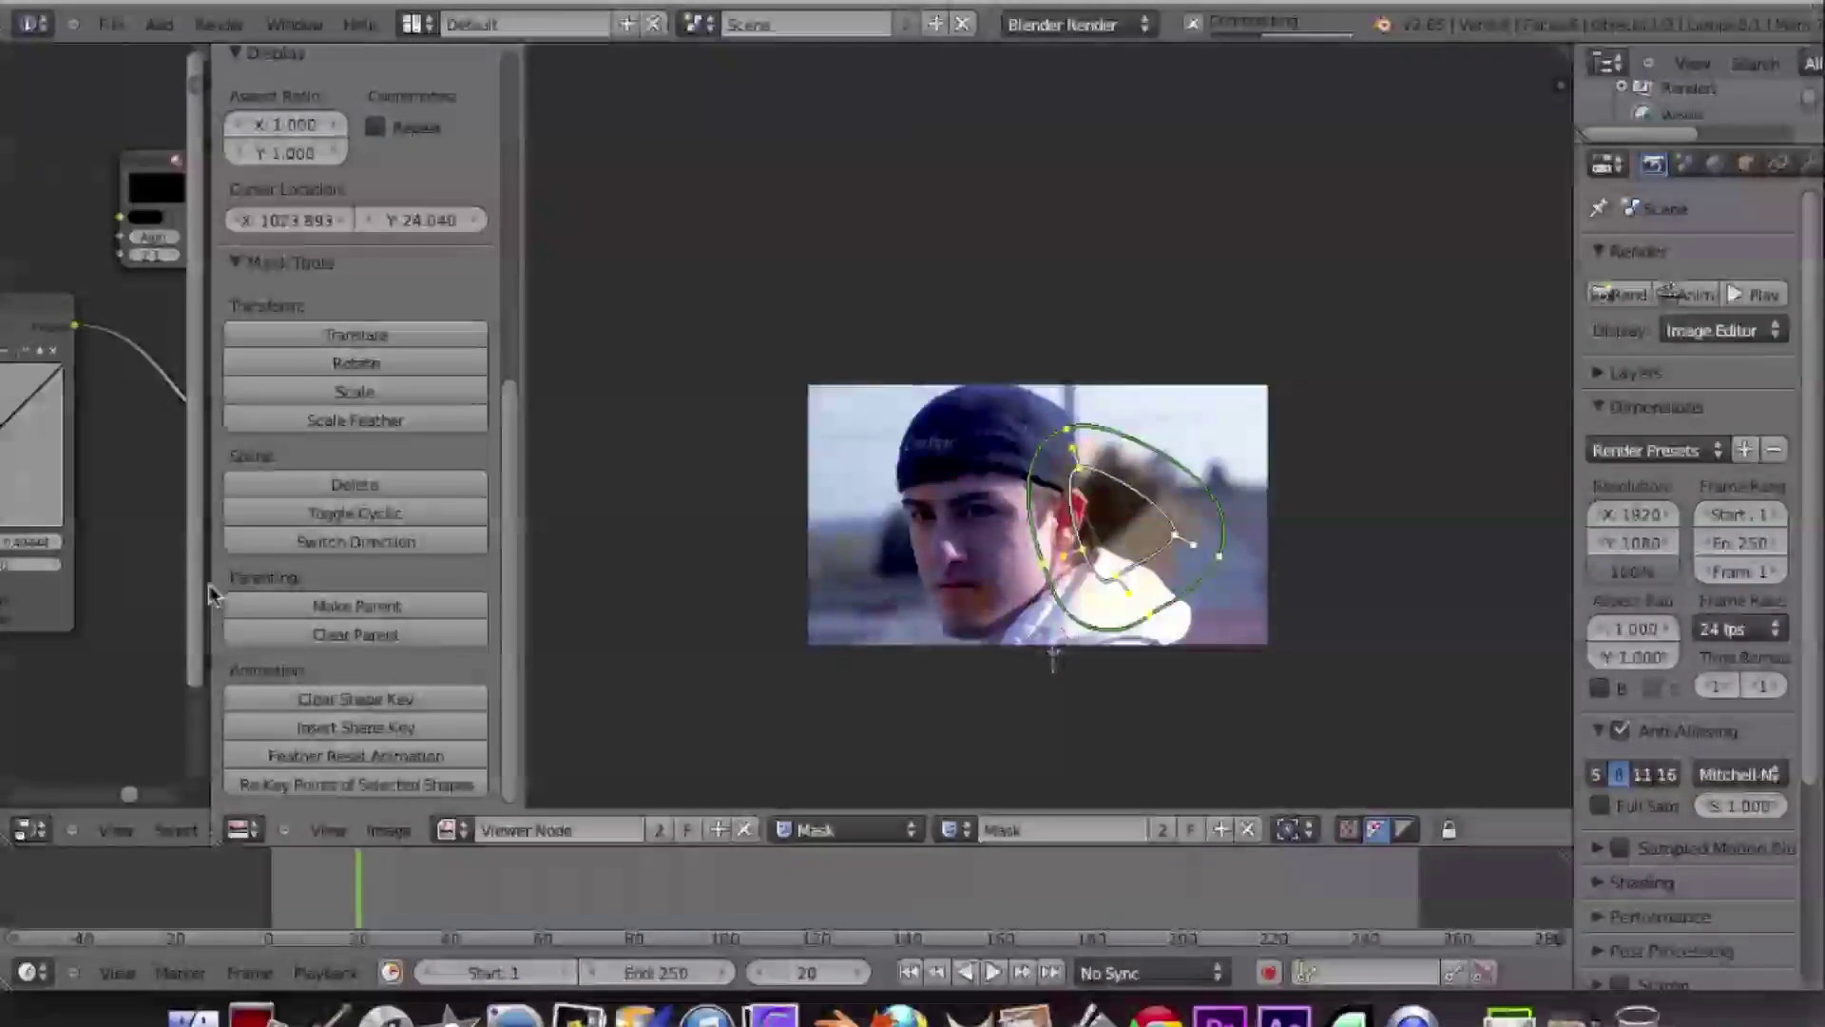
click(387, 727)
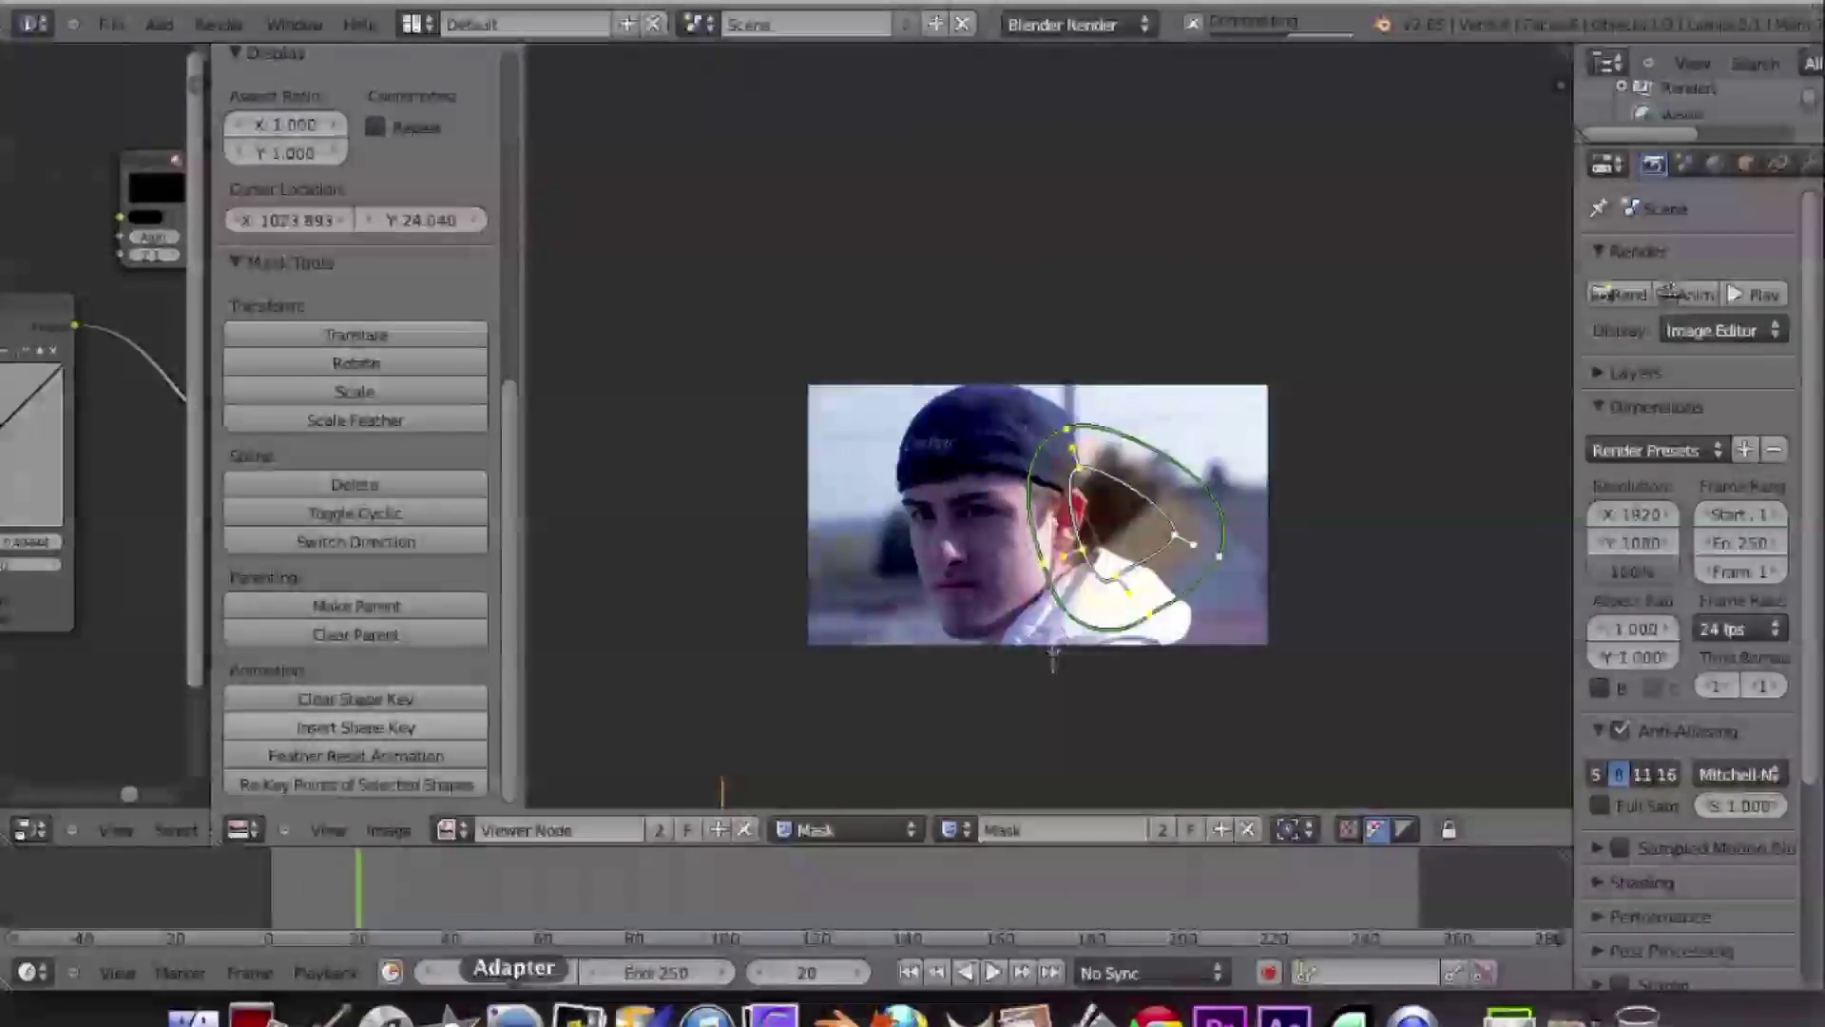
- Scrub through frames 1 to 21 to check the mask motion, then return to frame 0
click(291, 899)
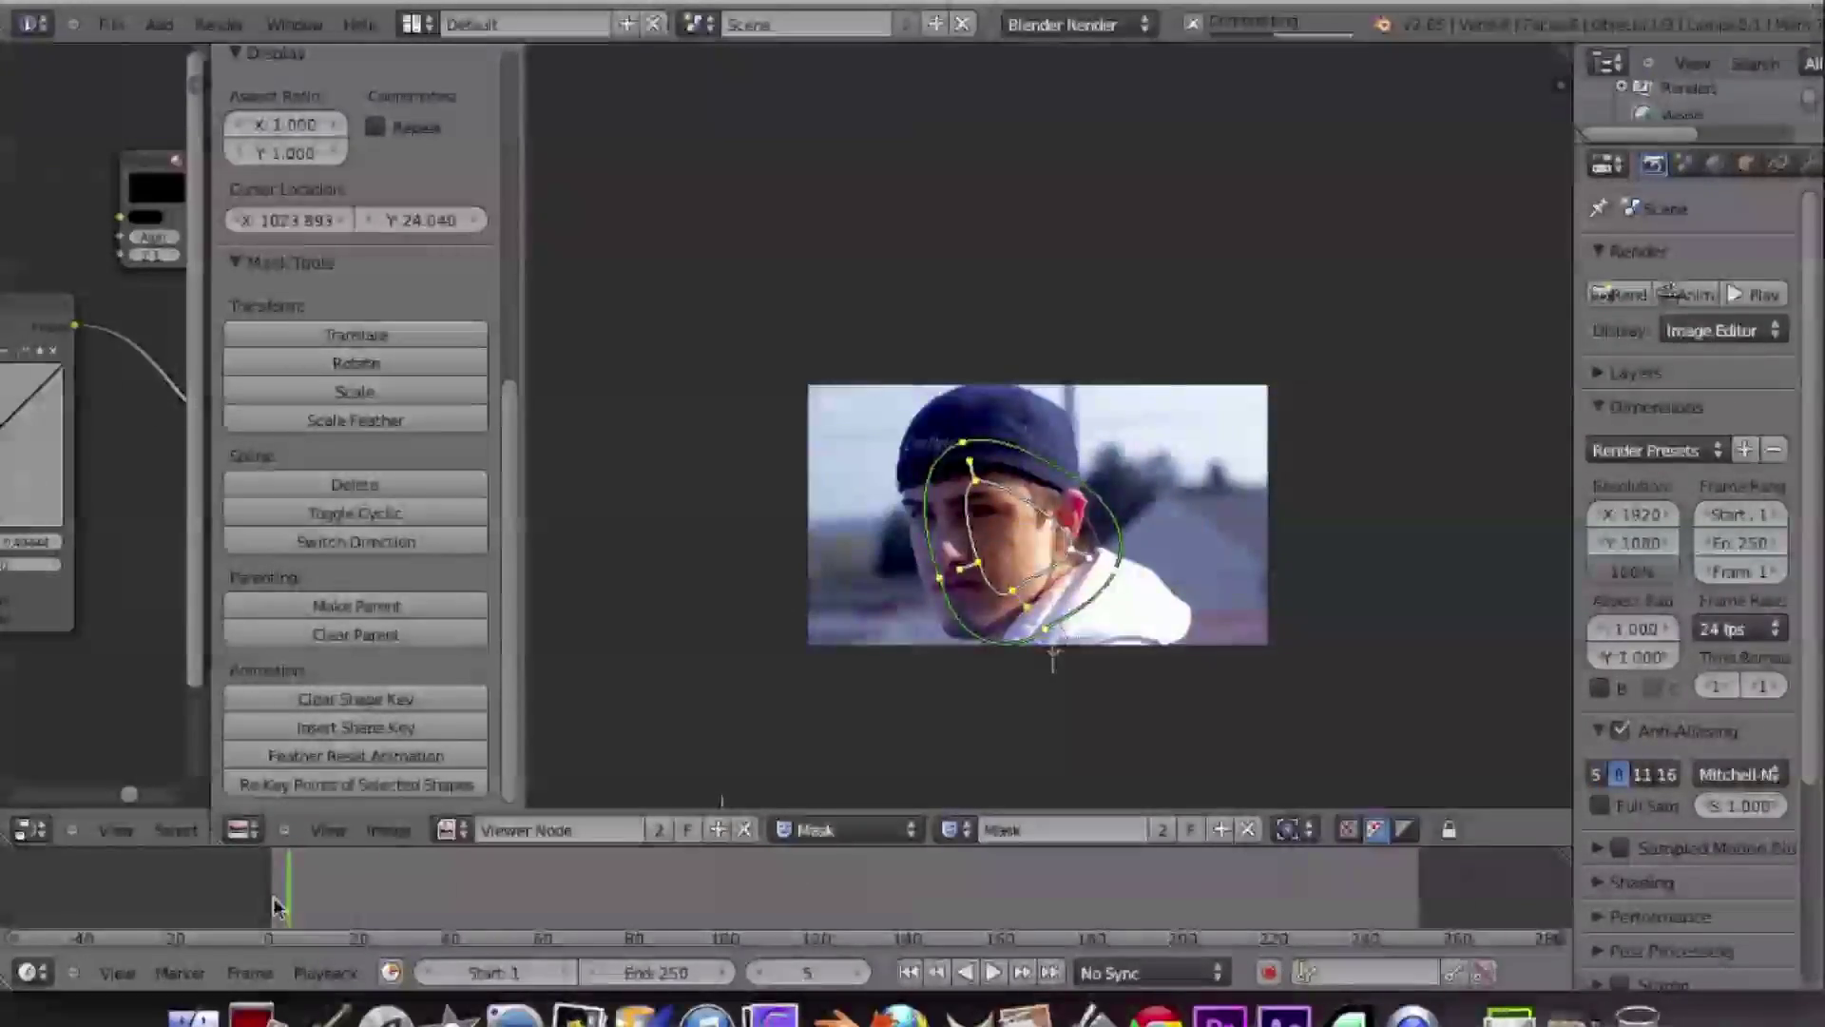
click(275, 903)
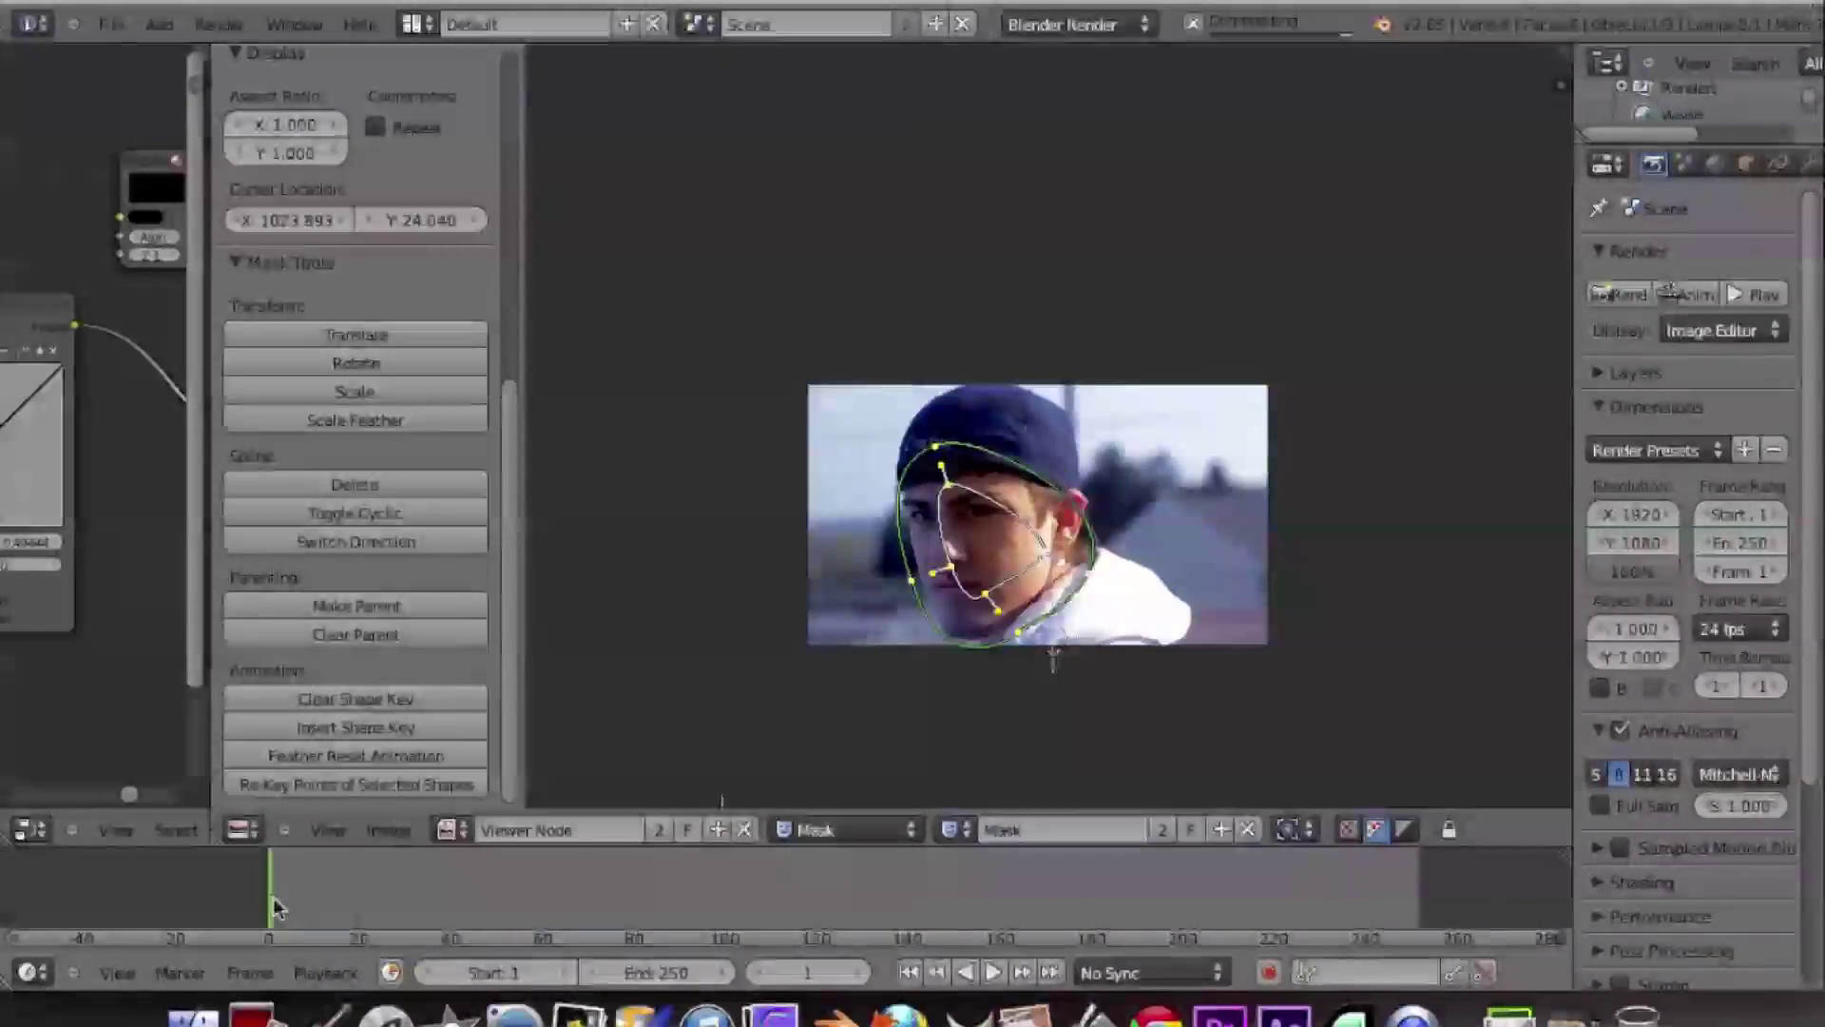
click(342, 899)
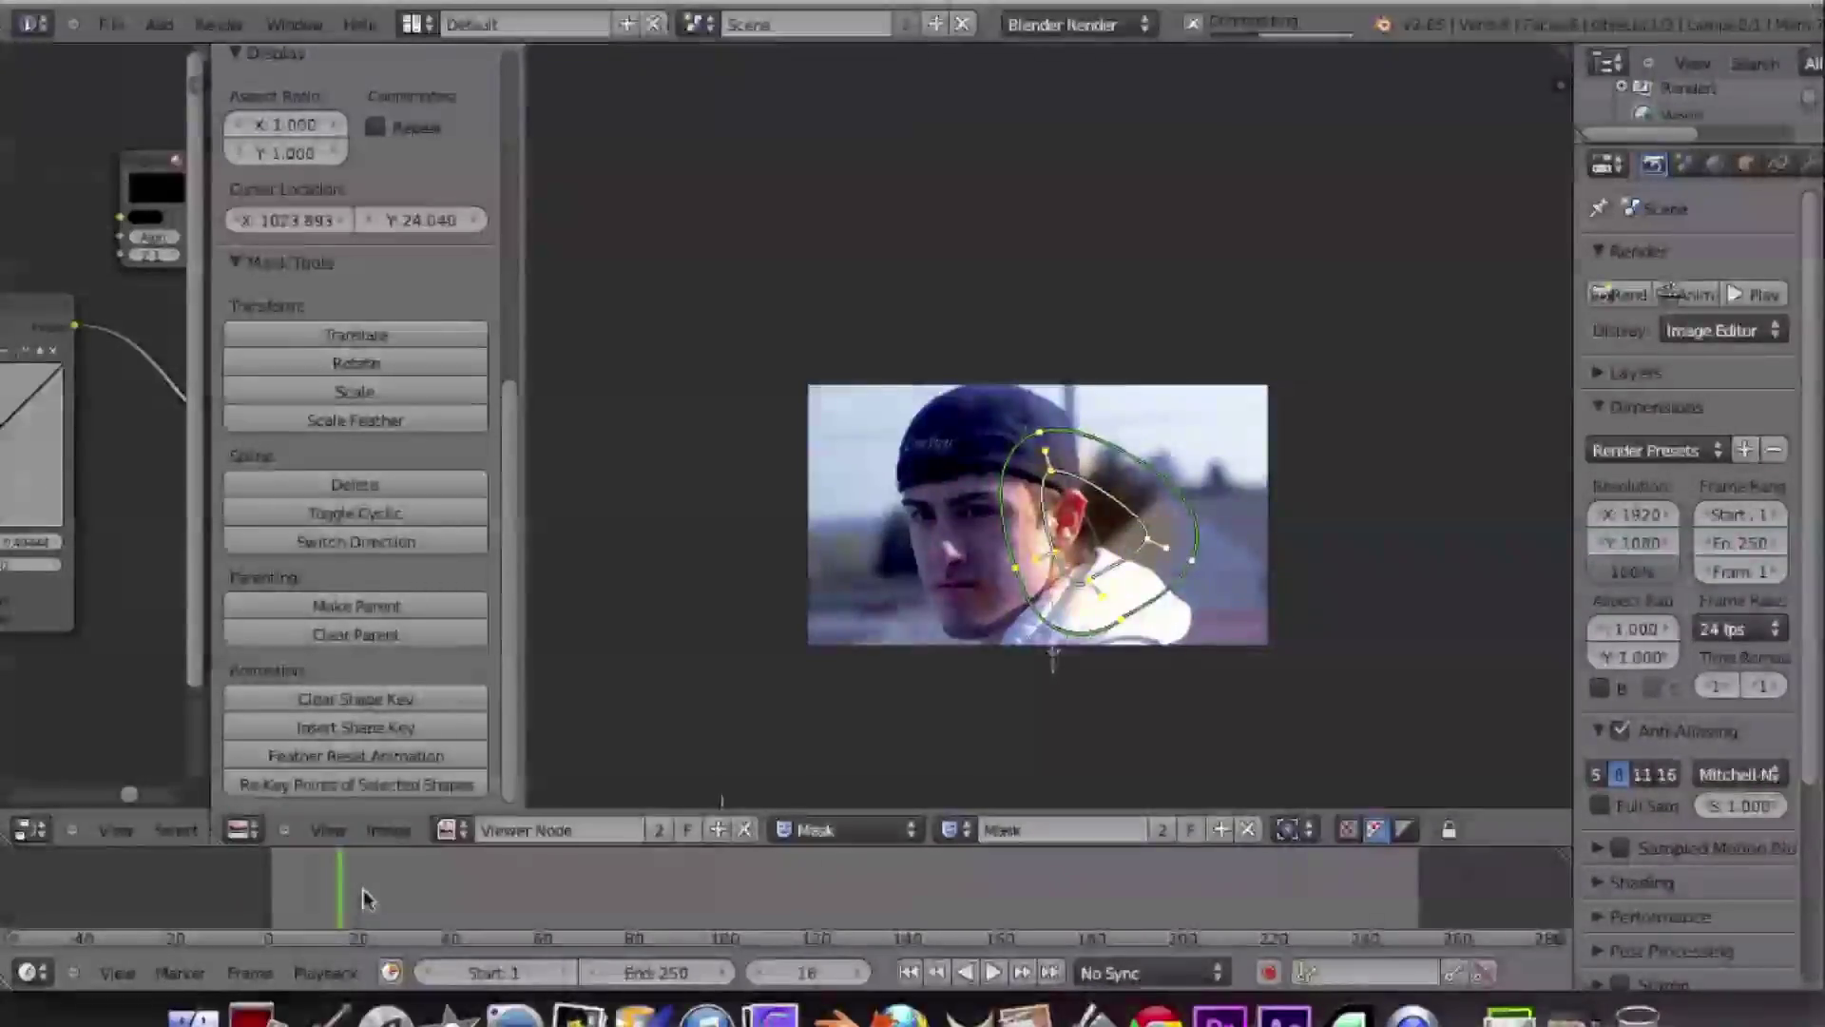
click(362, 898)
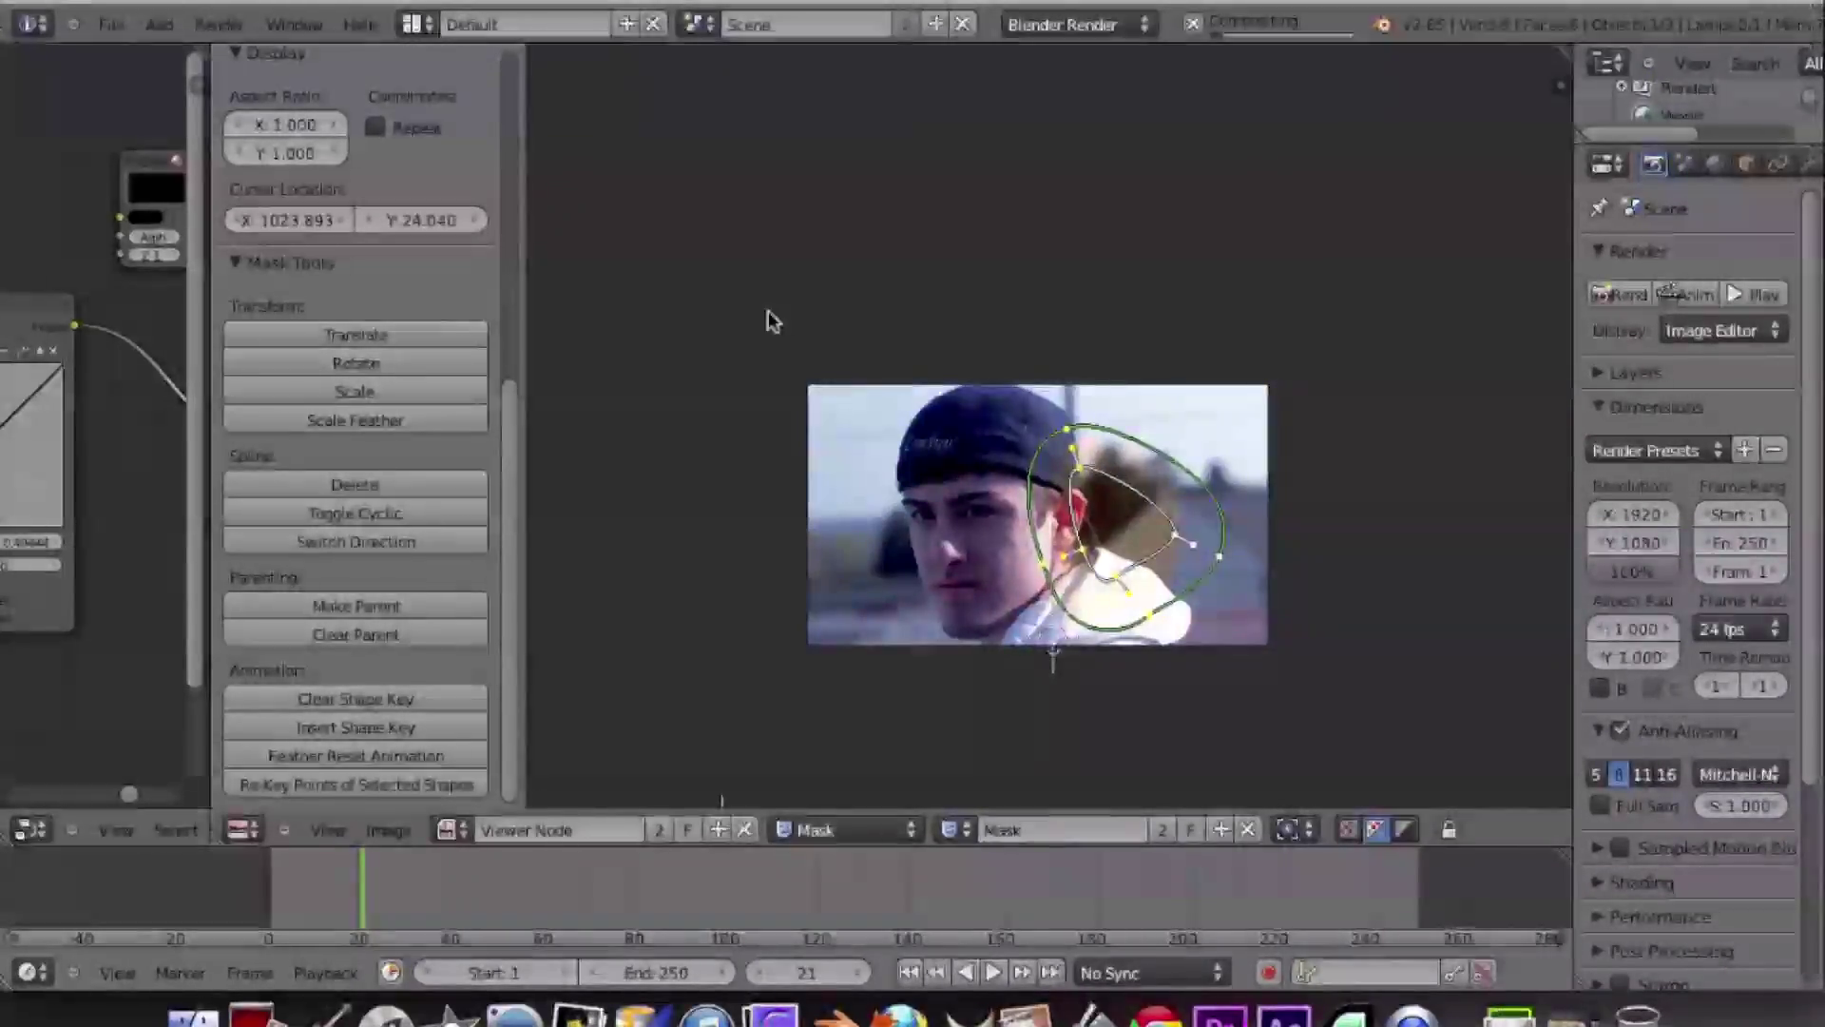
click(311, 891)
drag(283, 890, 267, 899)
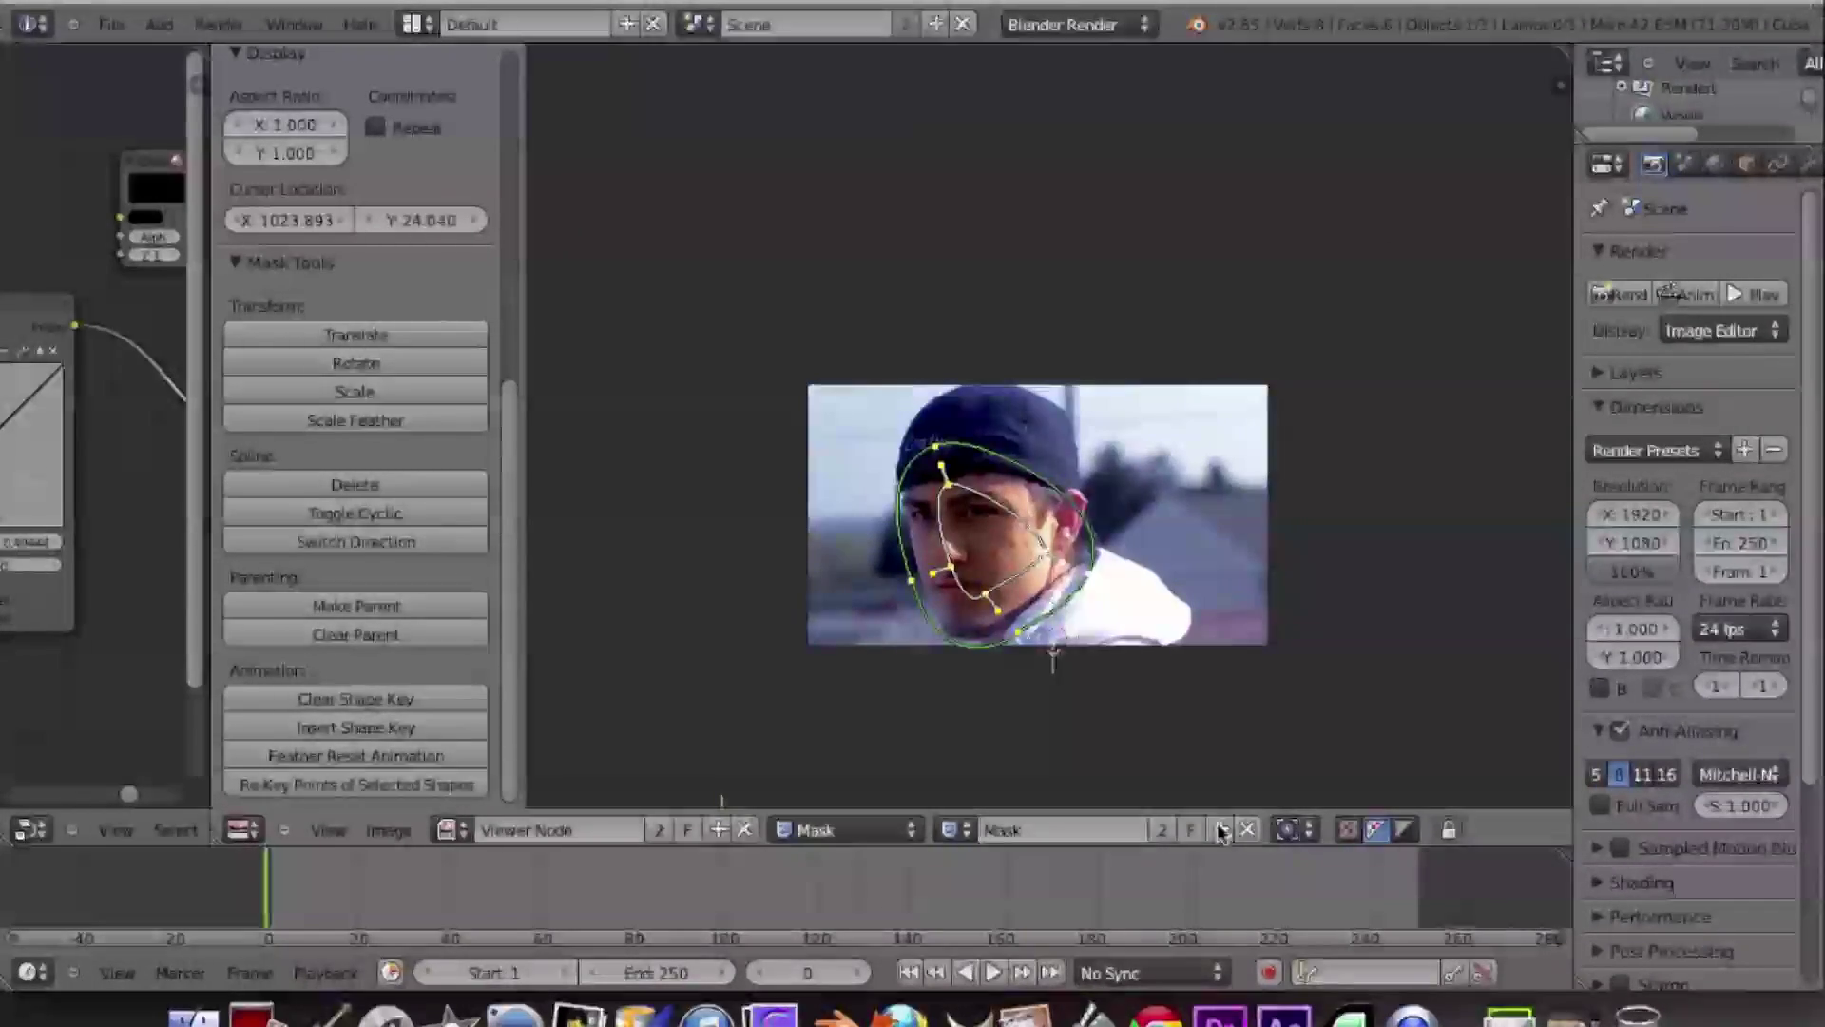
click(886, 829)
- Switch the Image Editor from Mask to View mode, zoom the image, and widen the Node Editor
click(904, 801)
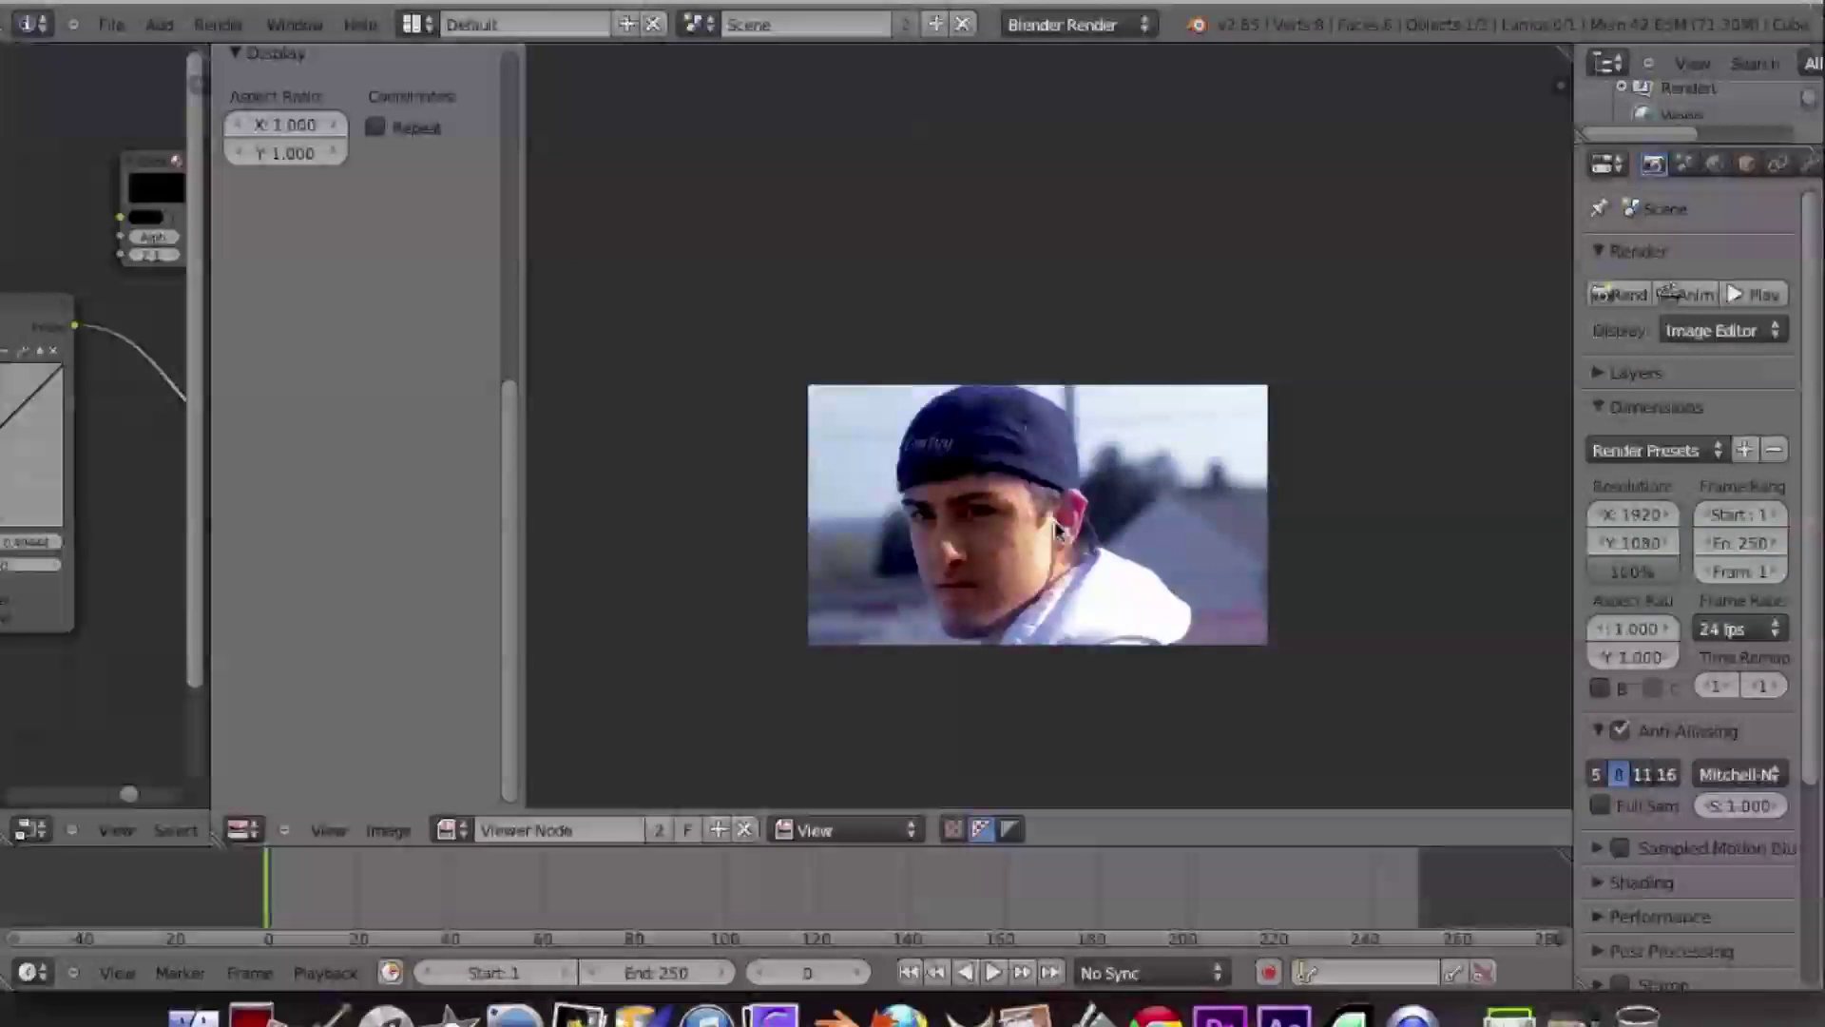
scroll(1056, 524, up, 3)
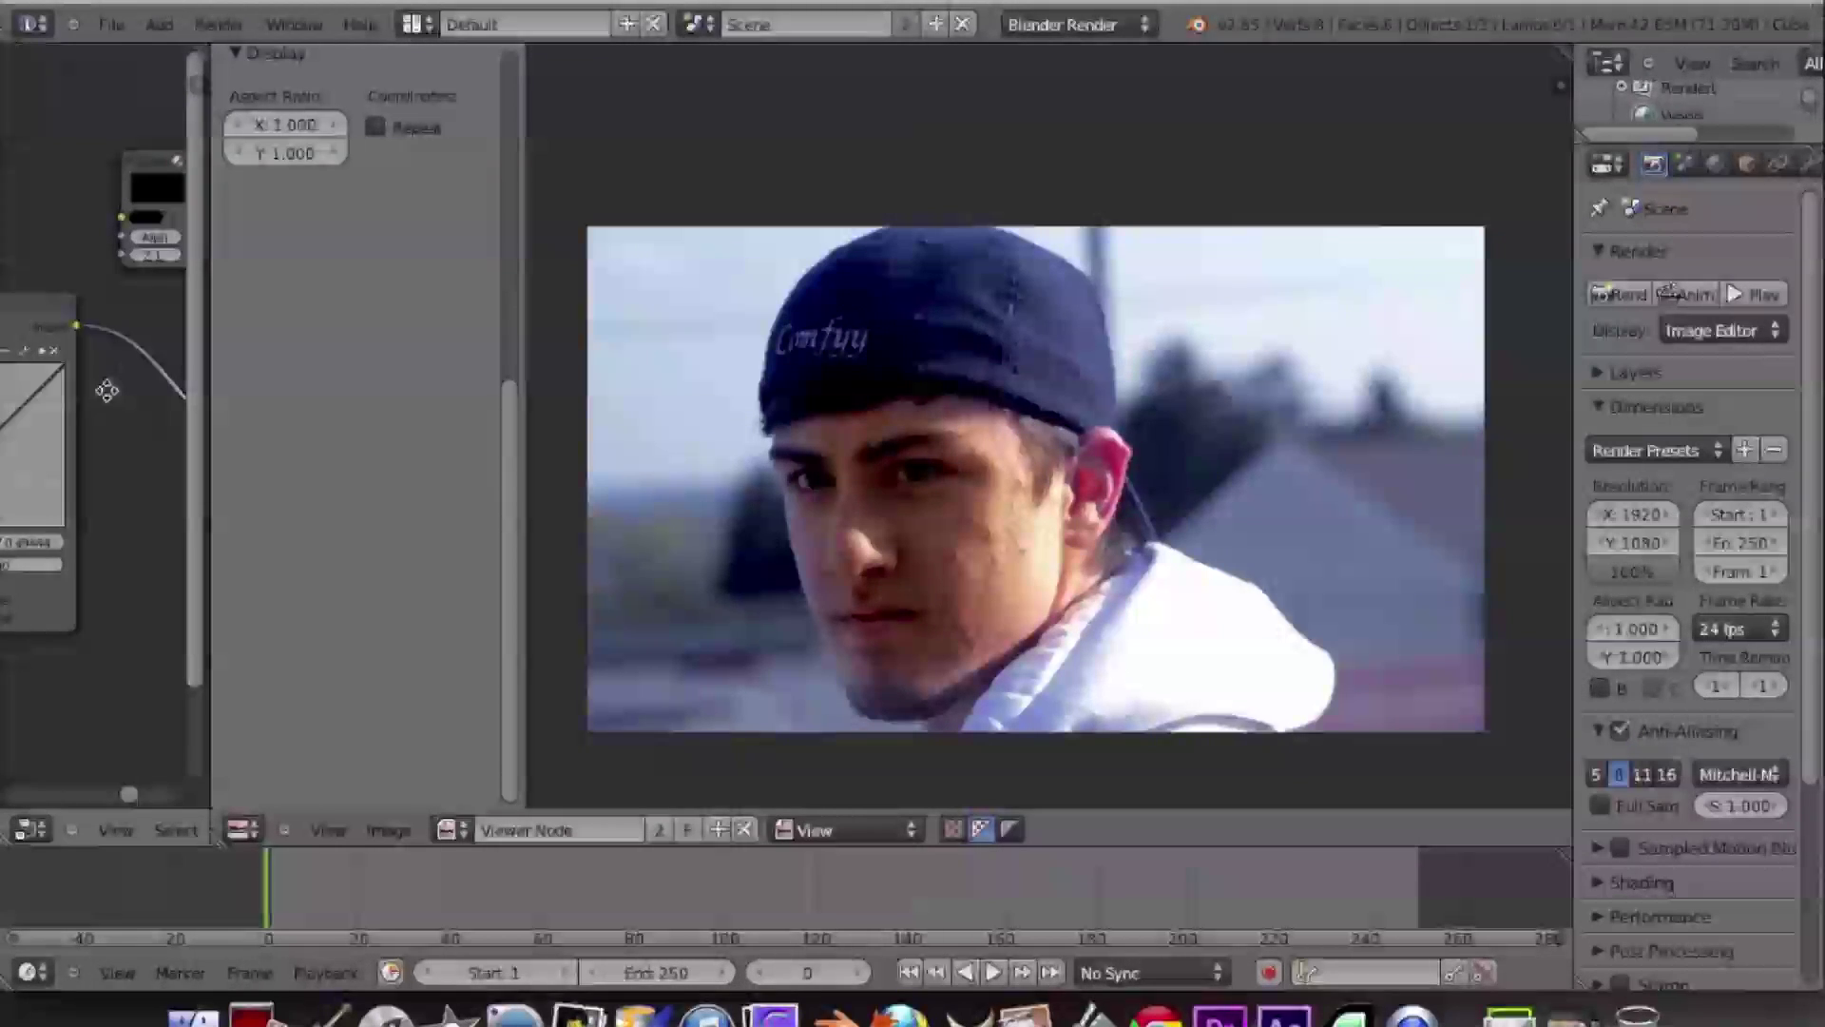
middle_drag(113, 390, 125, 430)
drag(211, 362, 669, 359)
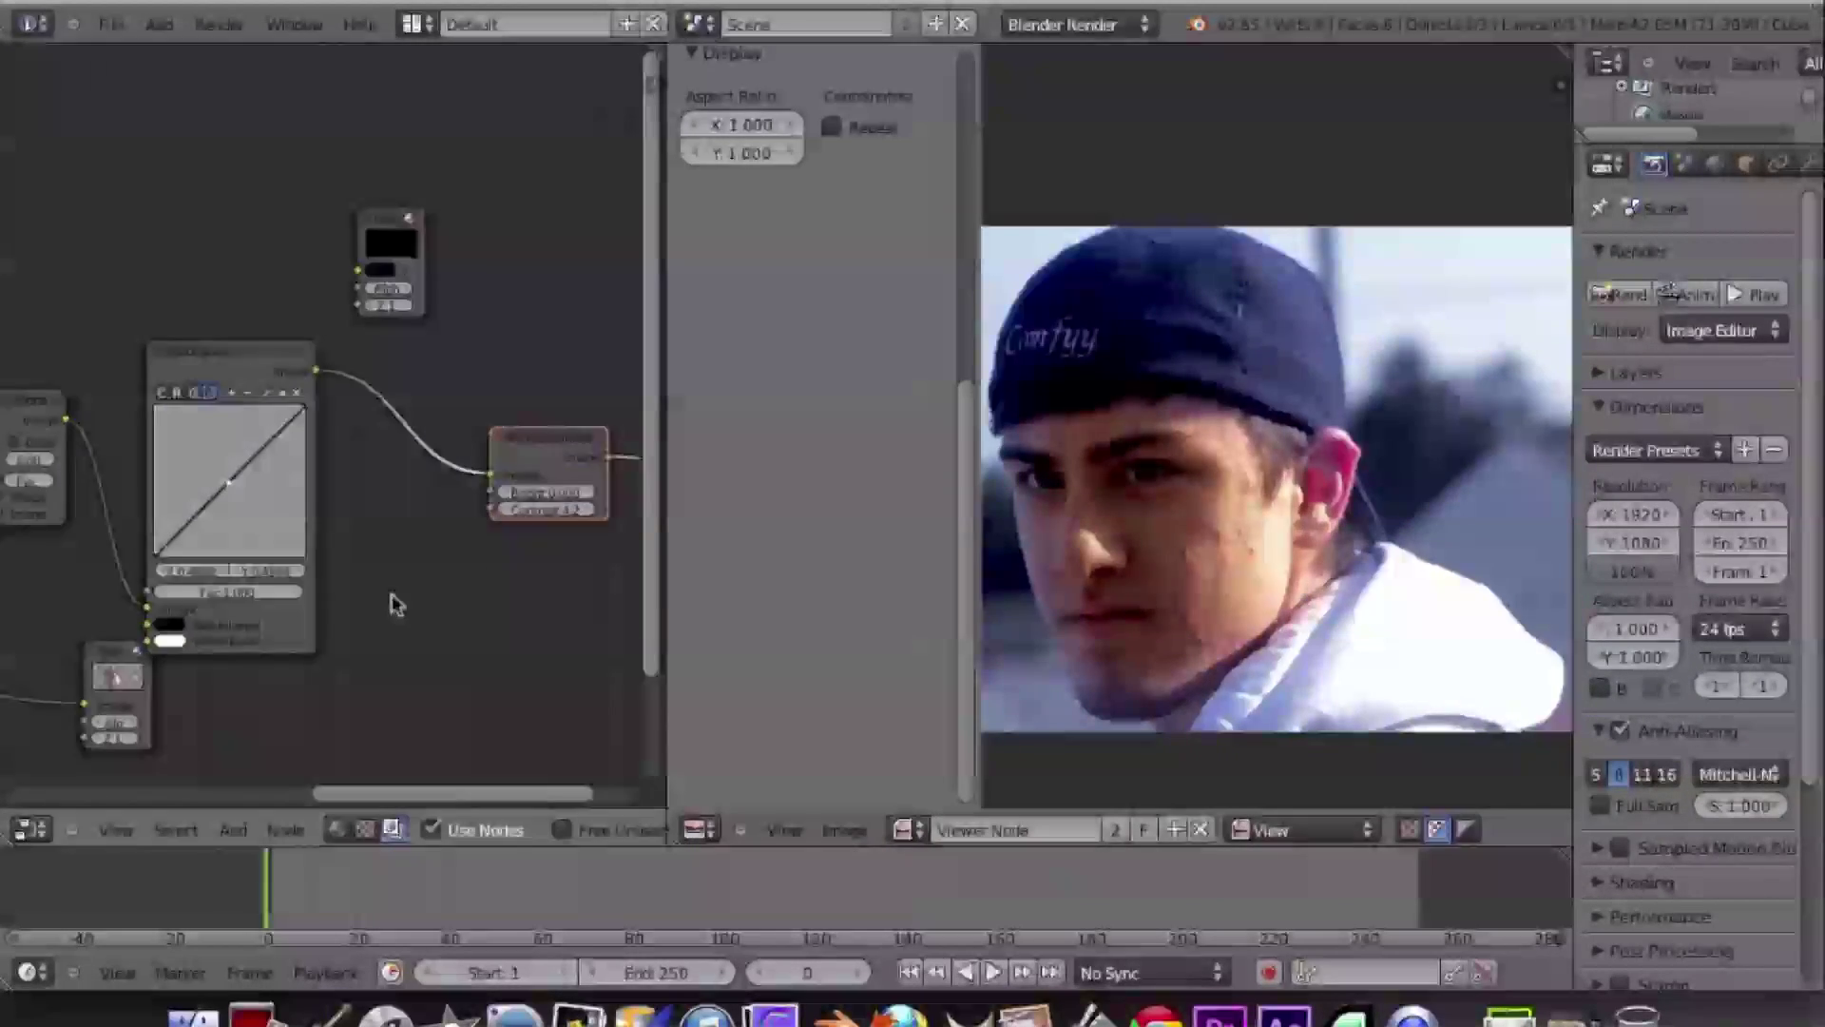
- Connect the original Image node output to the lower Viewer node for comparison
scroll(381, 582, down, 2)
scroll(375, 578, down, 1)
middle_drag(373, 573, 571, 497)
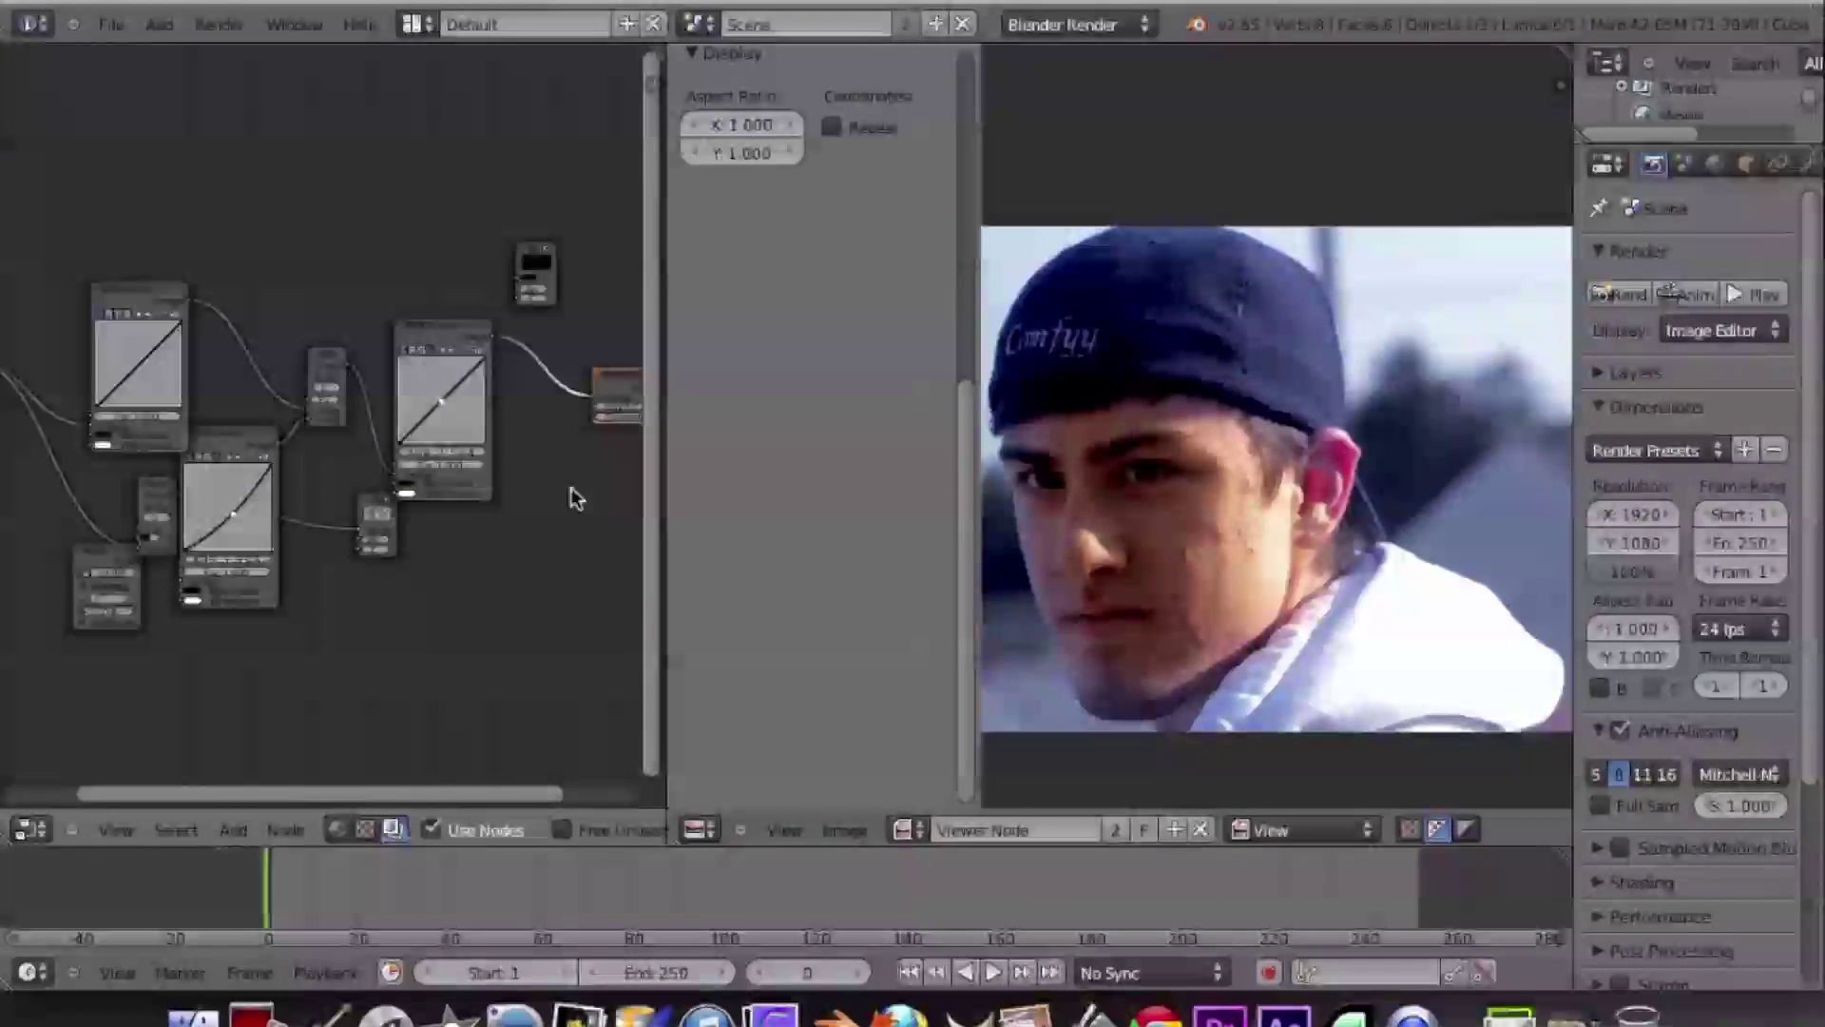
click(364, 513)
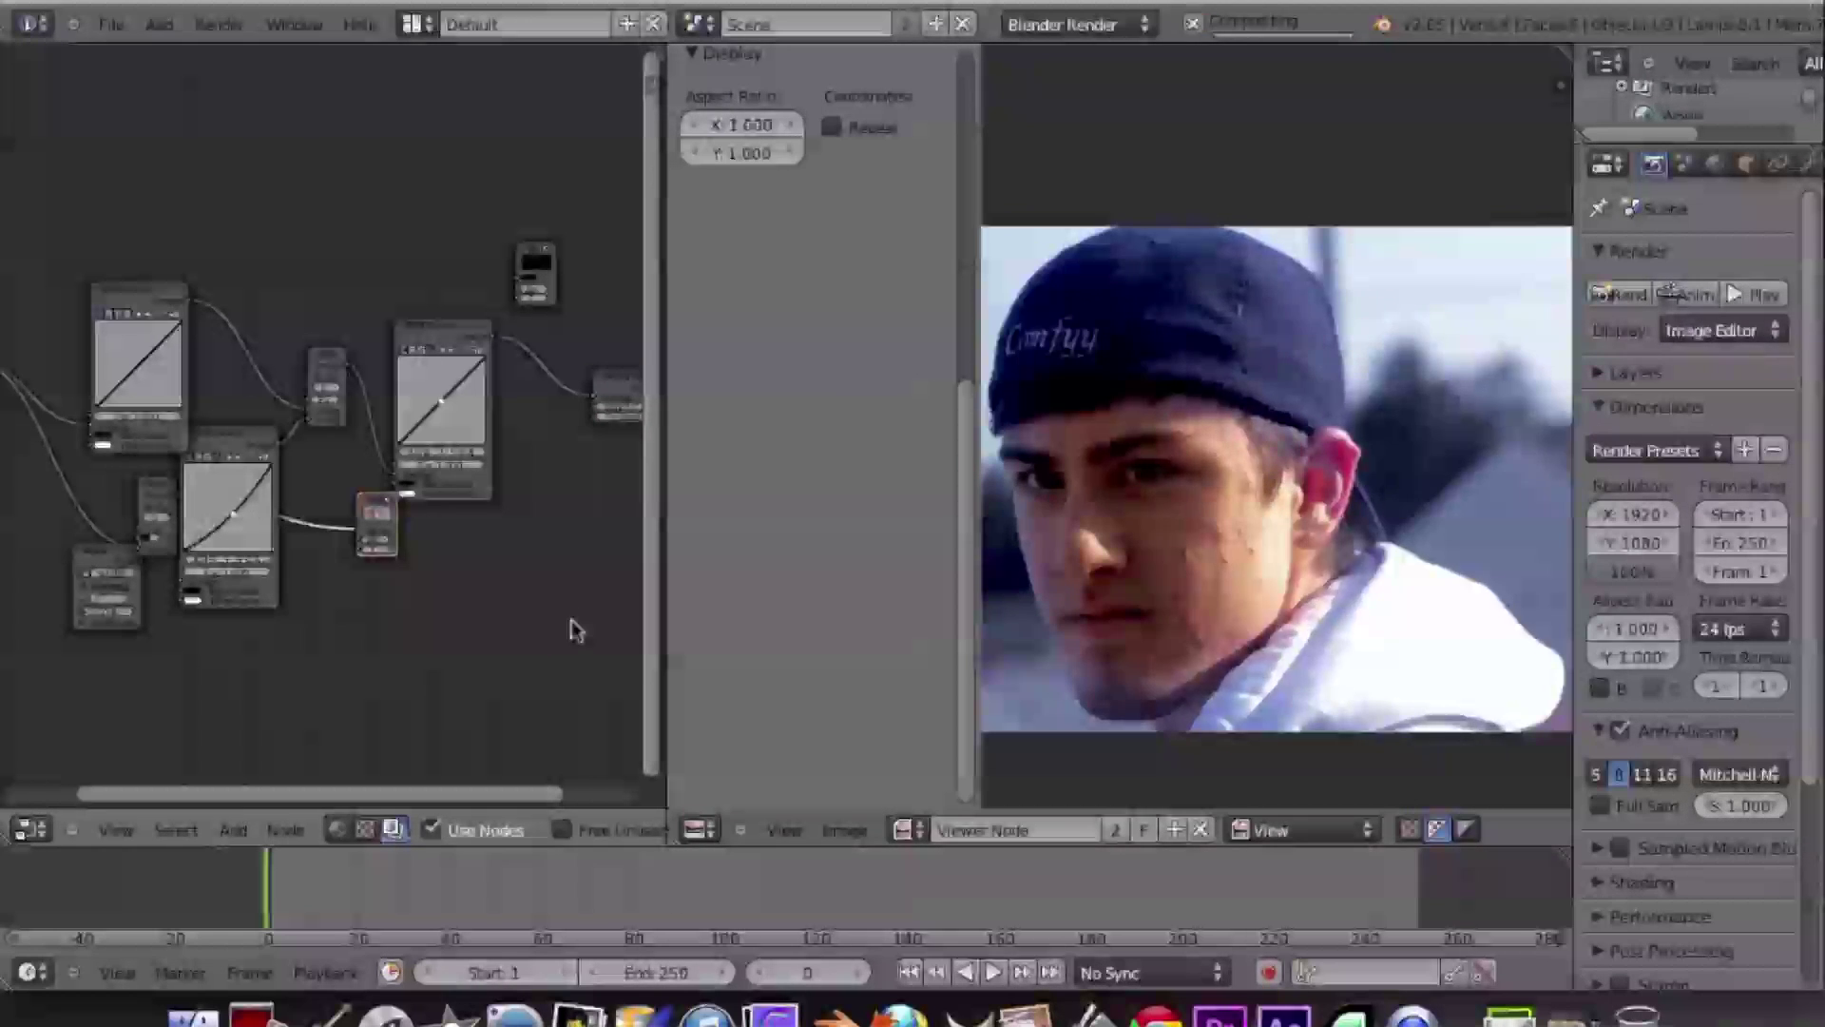
scroll(322, 579, down, 2)
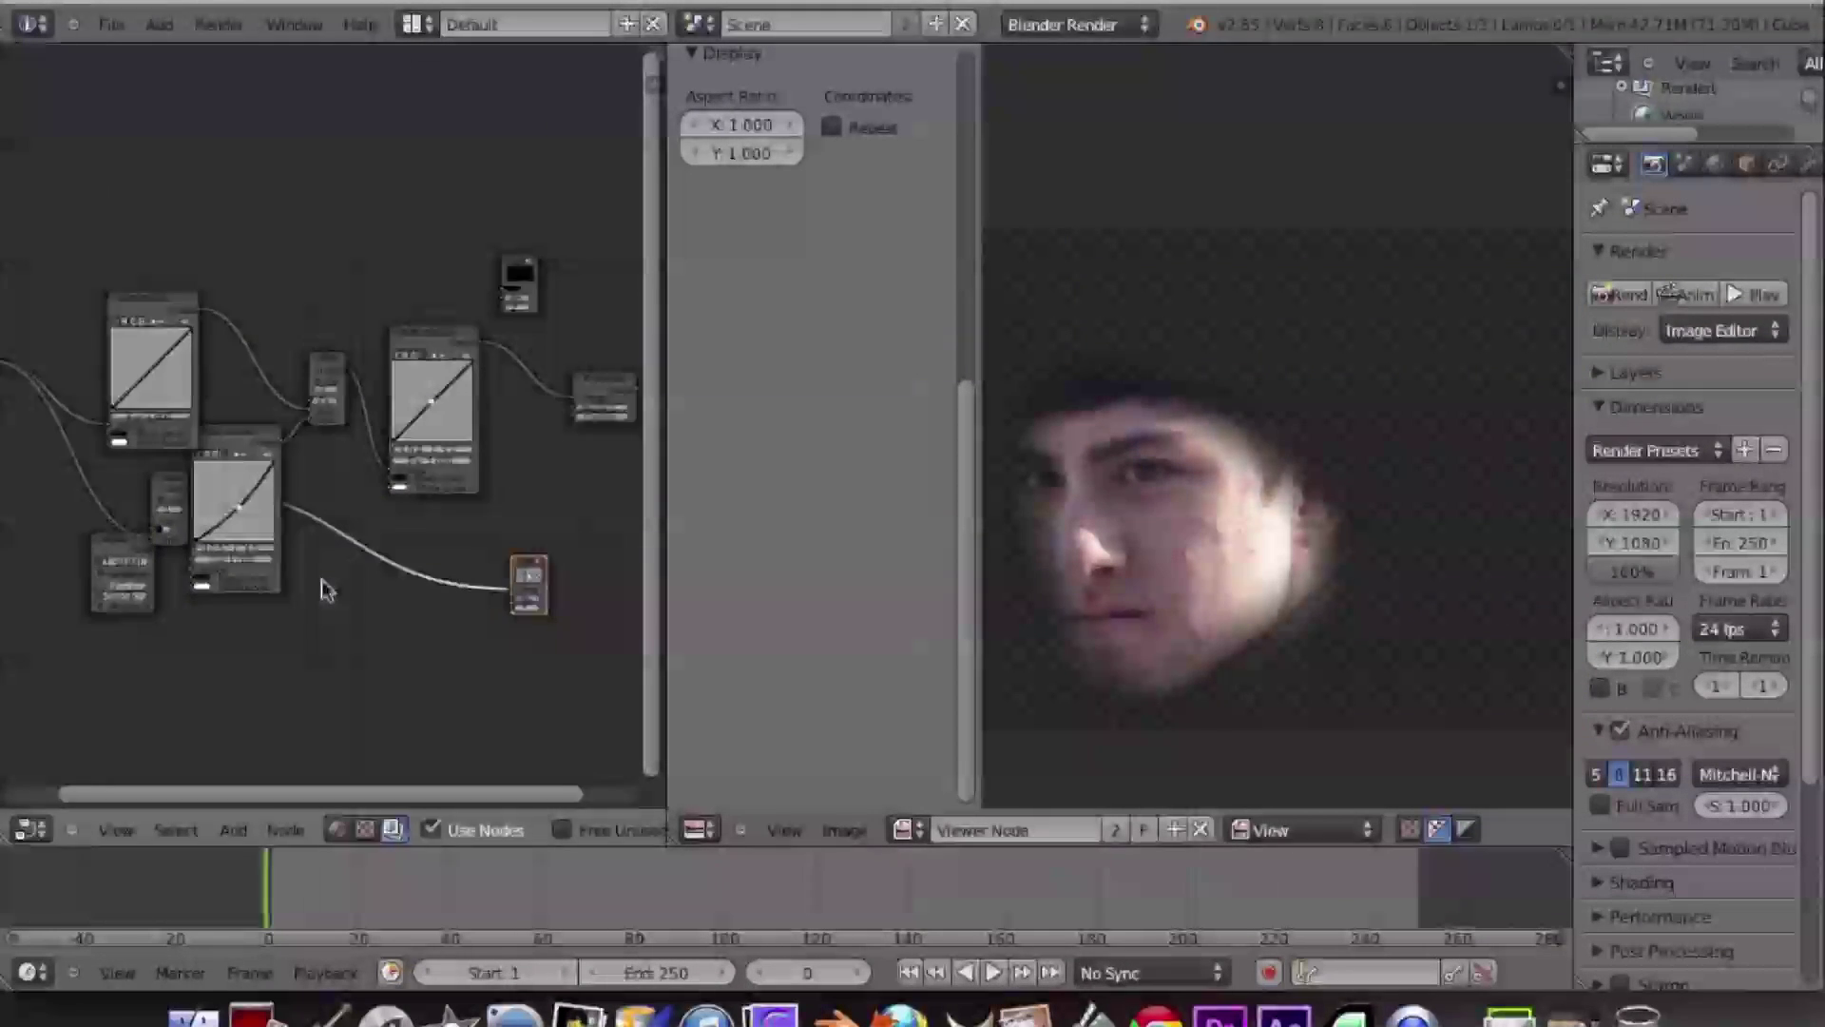
drag(57, 374, 477, 559)
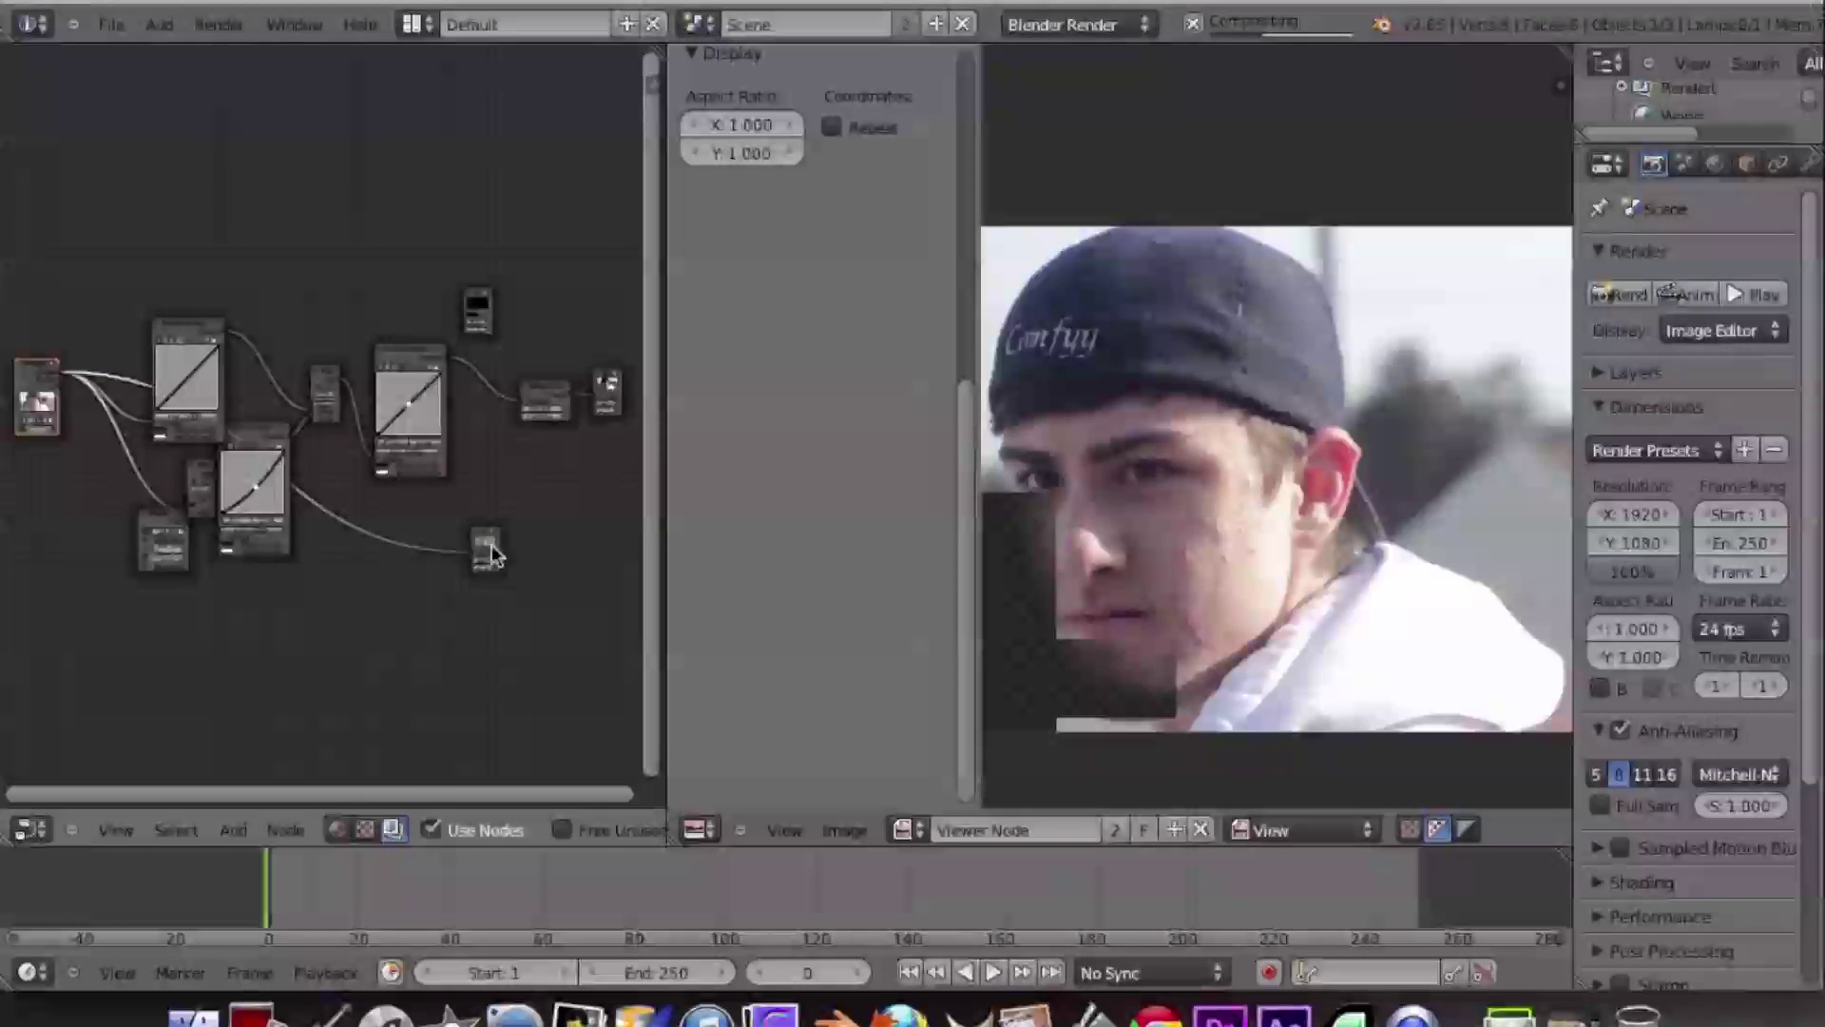
- Show the final graded result in the viewer, hide the sidebar, and recentre the image
middle_drag(470, 505, 151, 599)
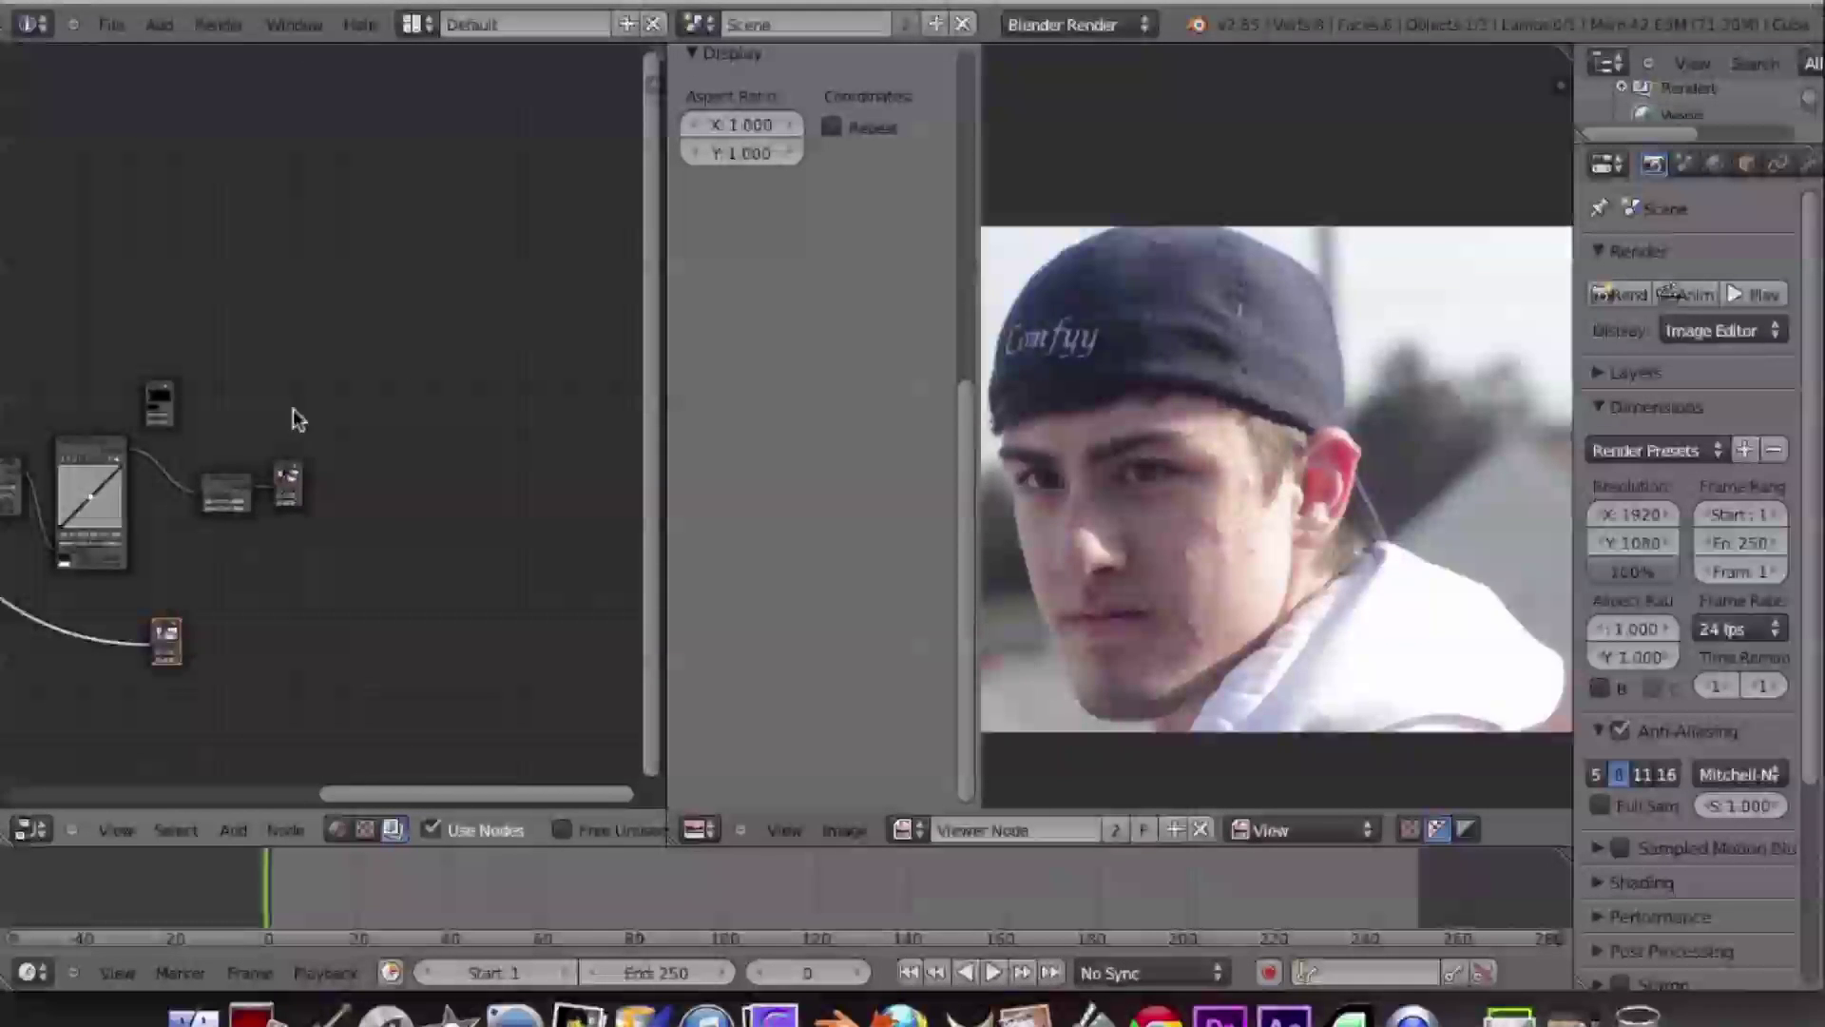
click(290, 483)
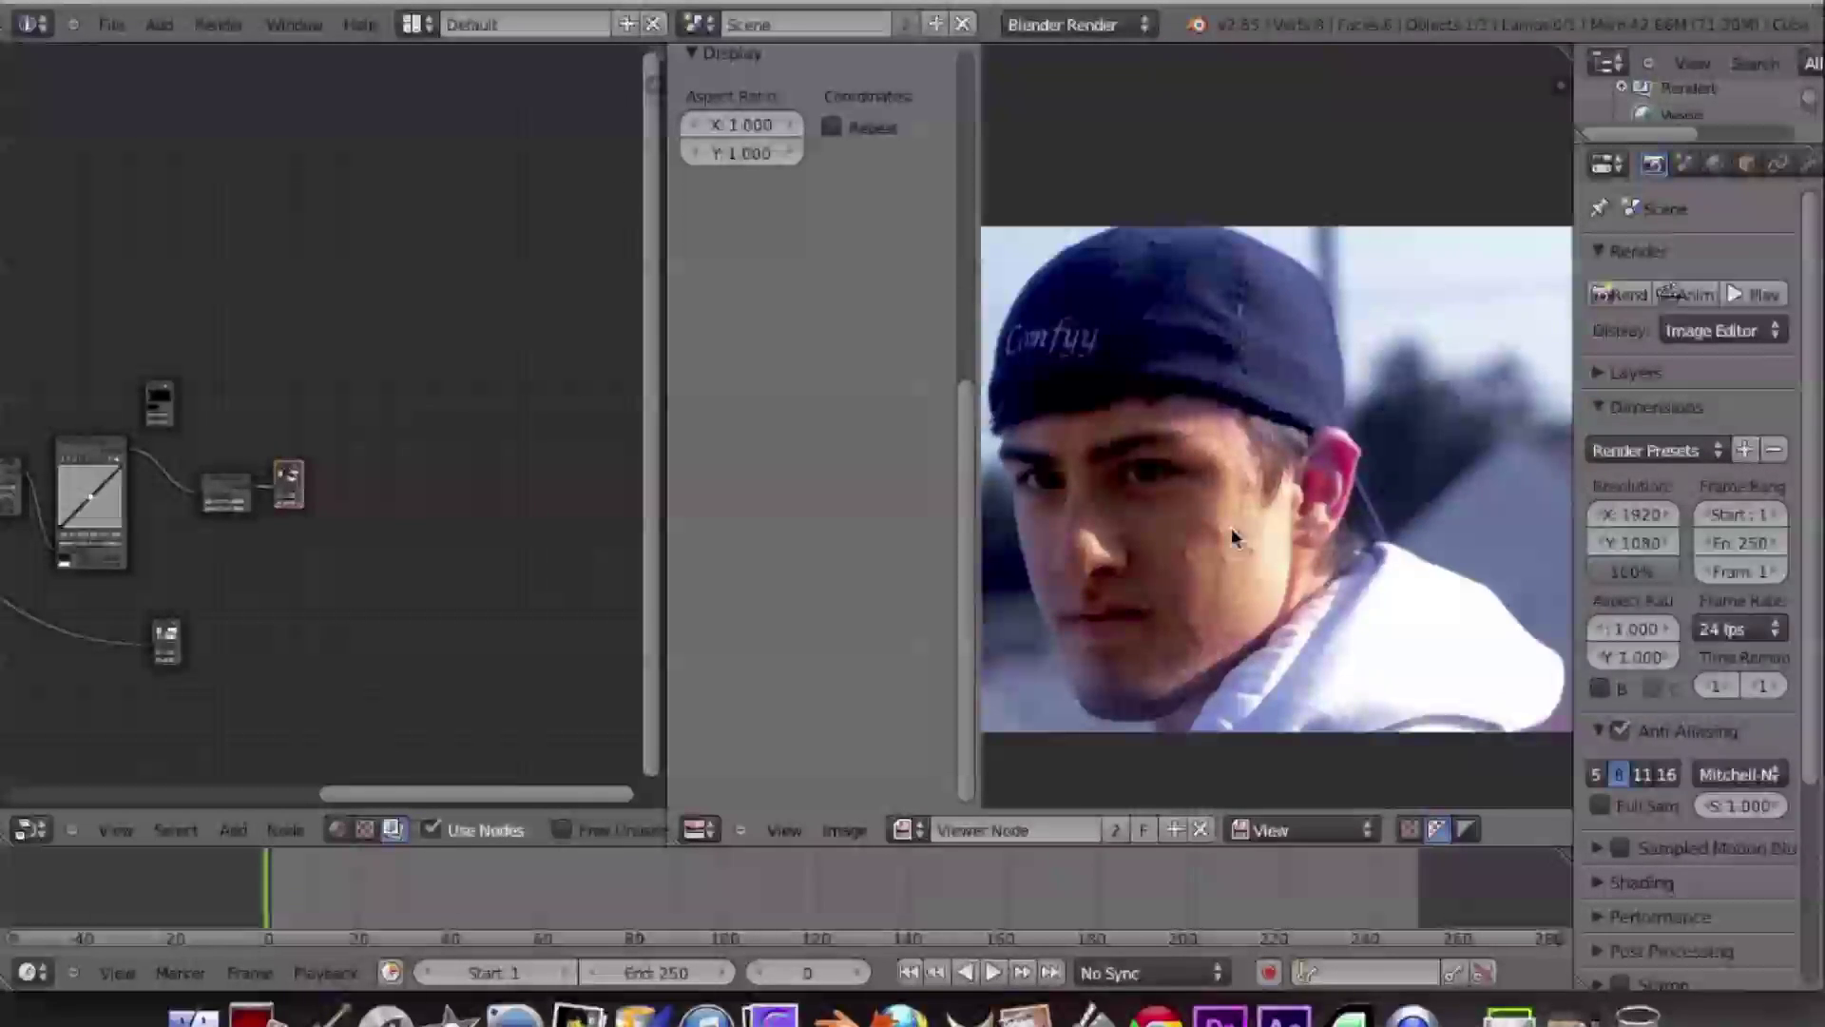
key(n)
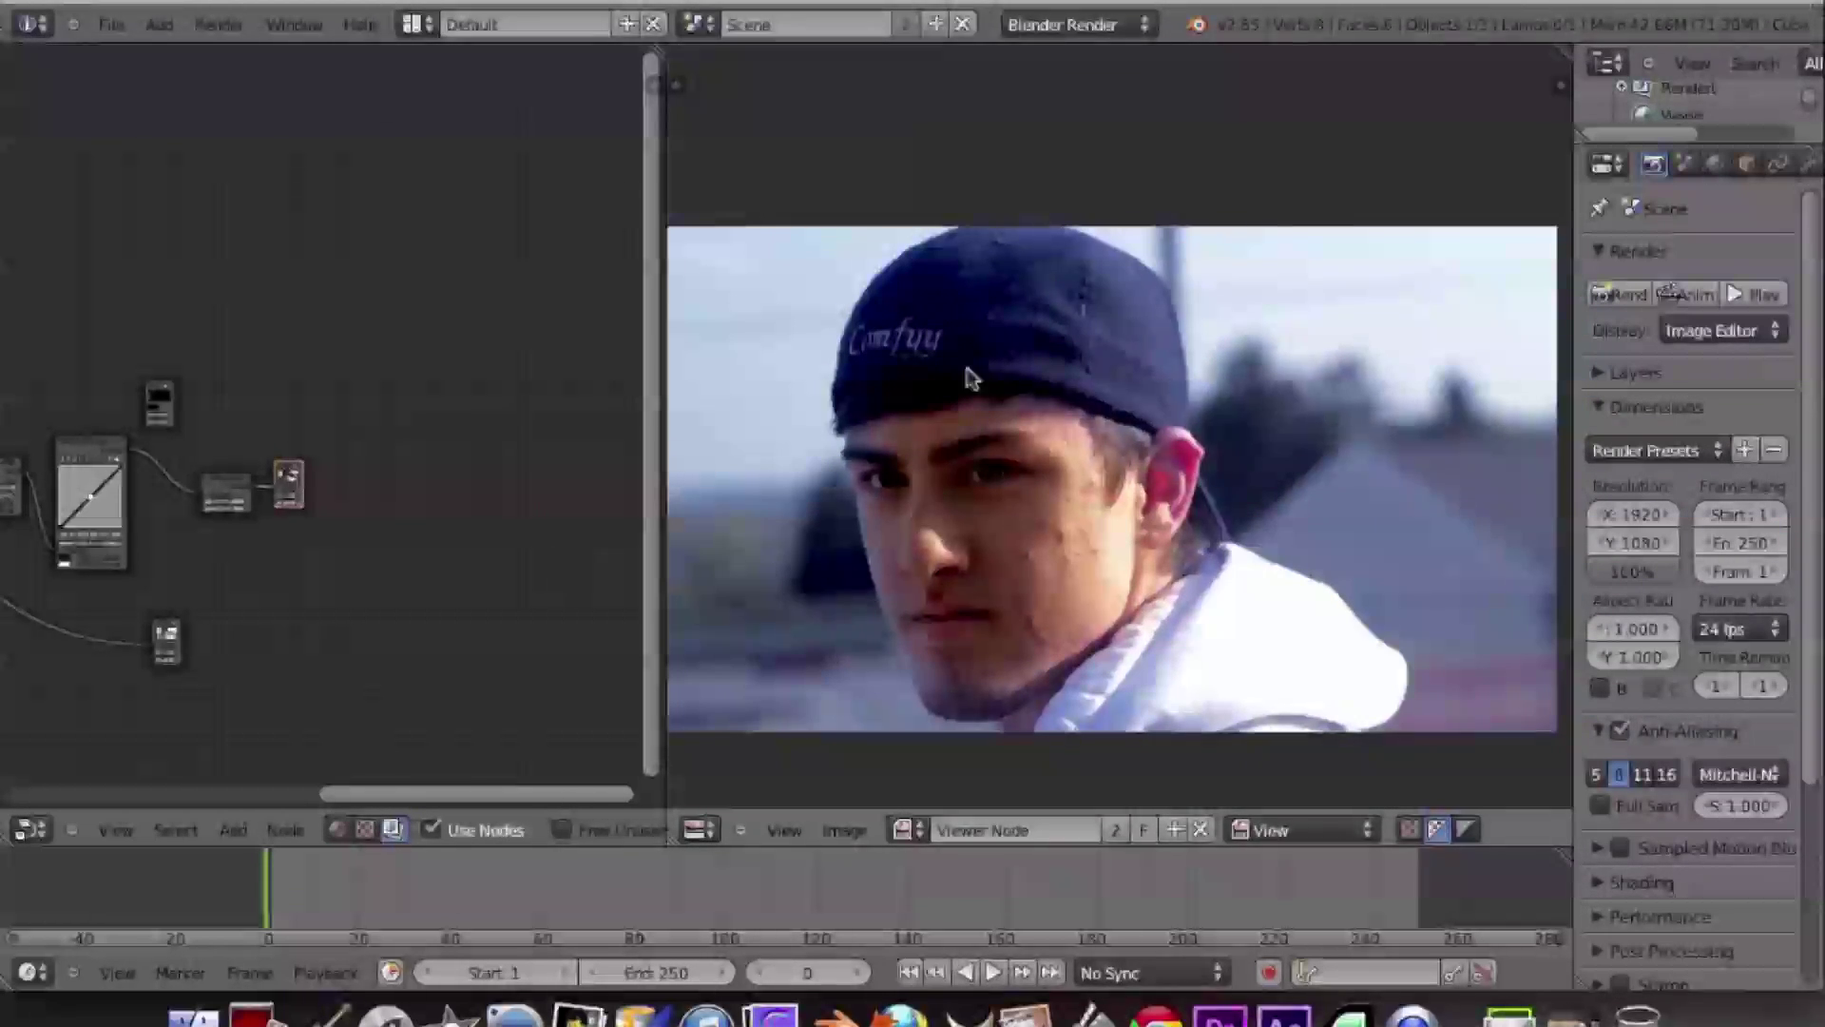
middle_drag(1025, 382, 1046, 401)
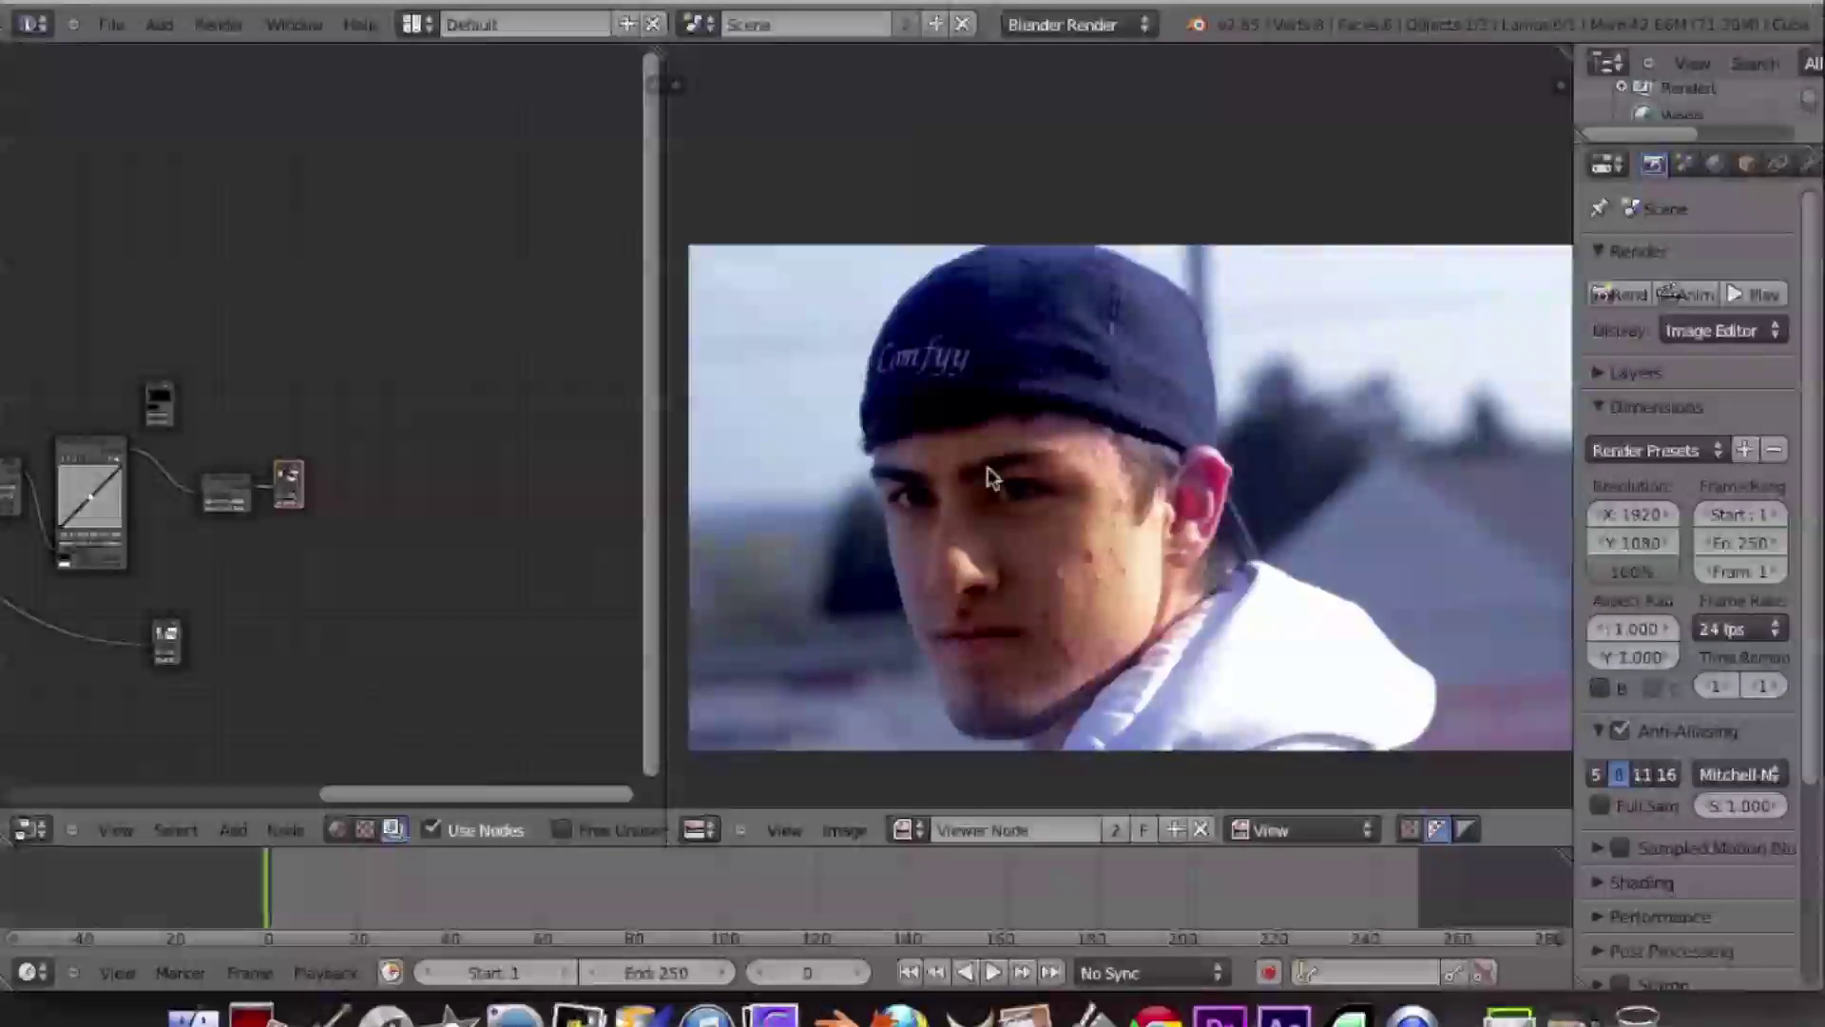